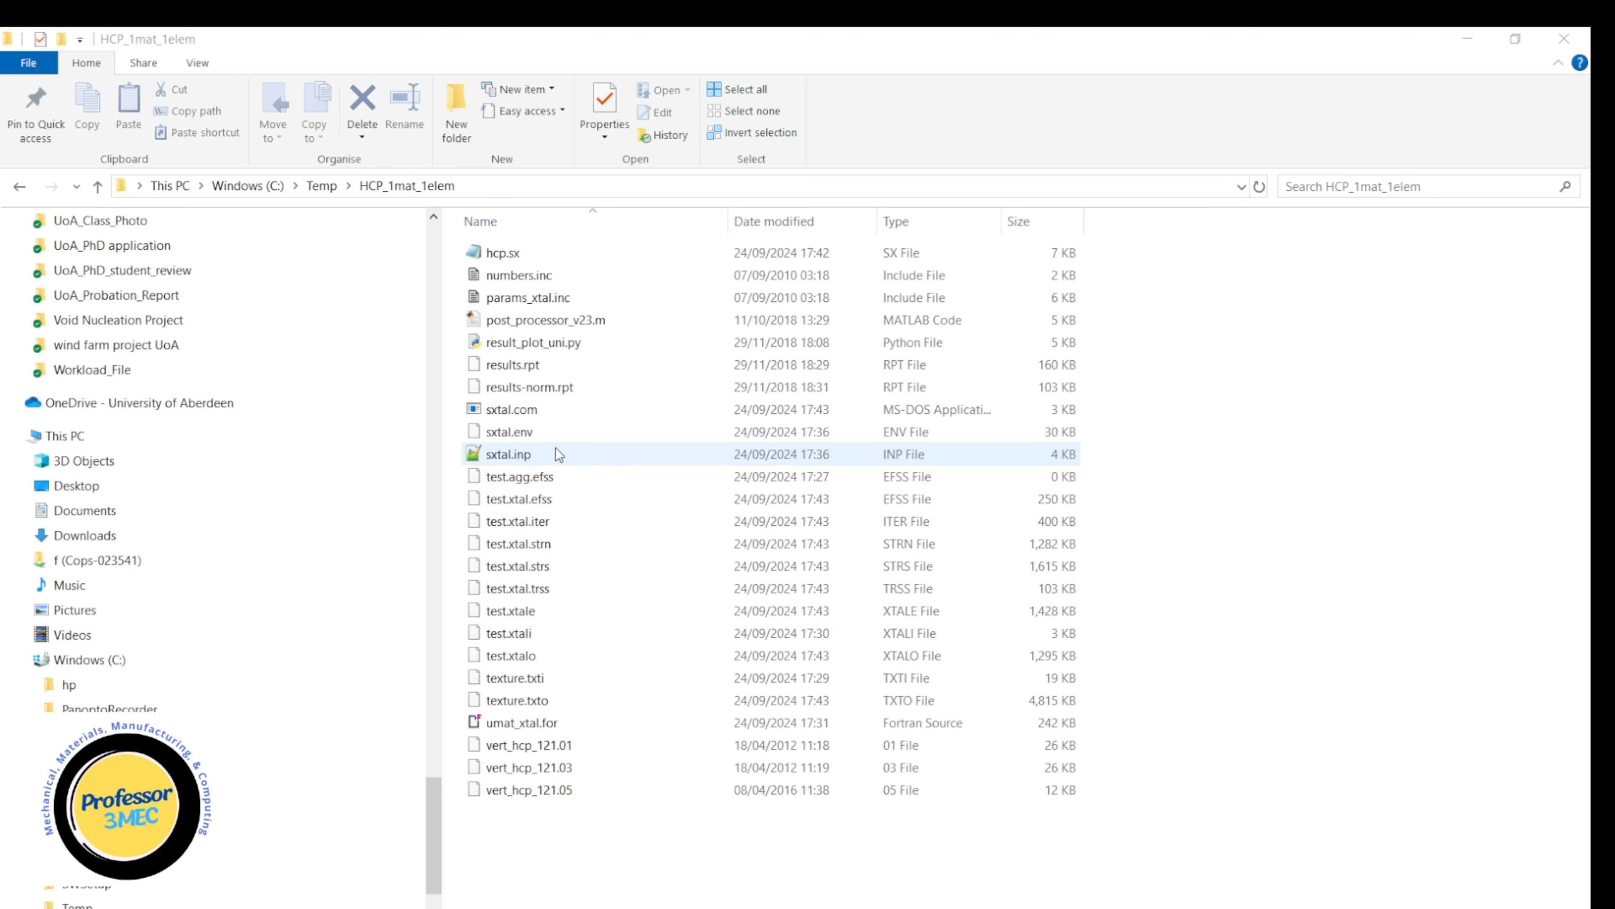
Open hcp.sx from the HCP_1mat_1elem folder in Notepad++, view its slip system parameters, and return to the folder.
click(501, 254)
right_click(501, 254)
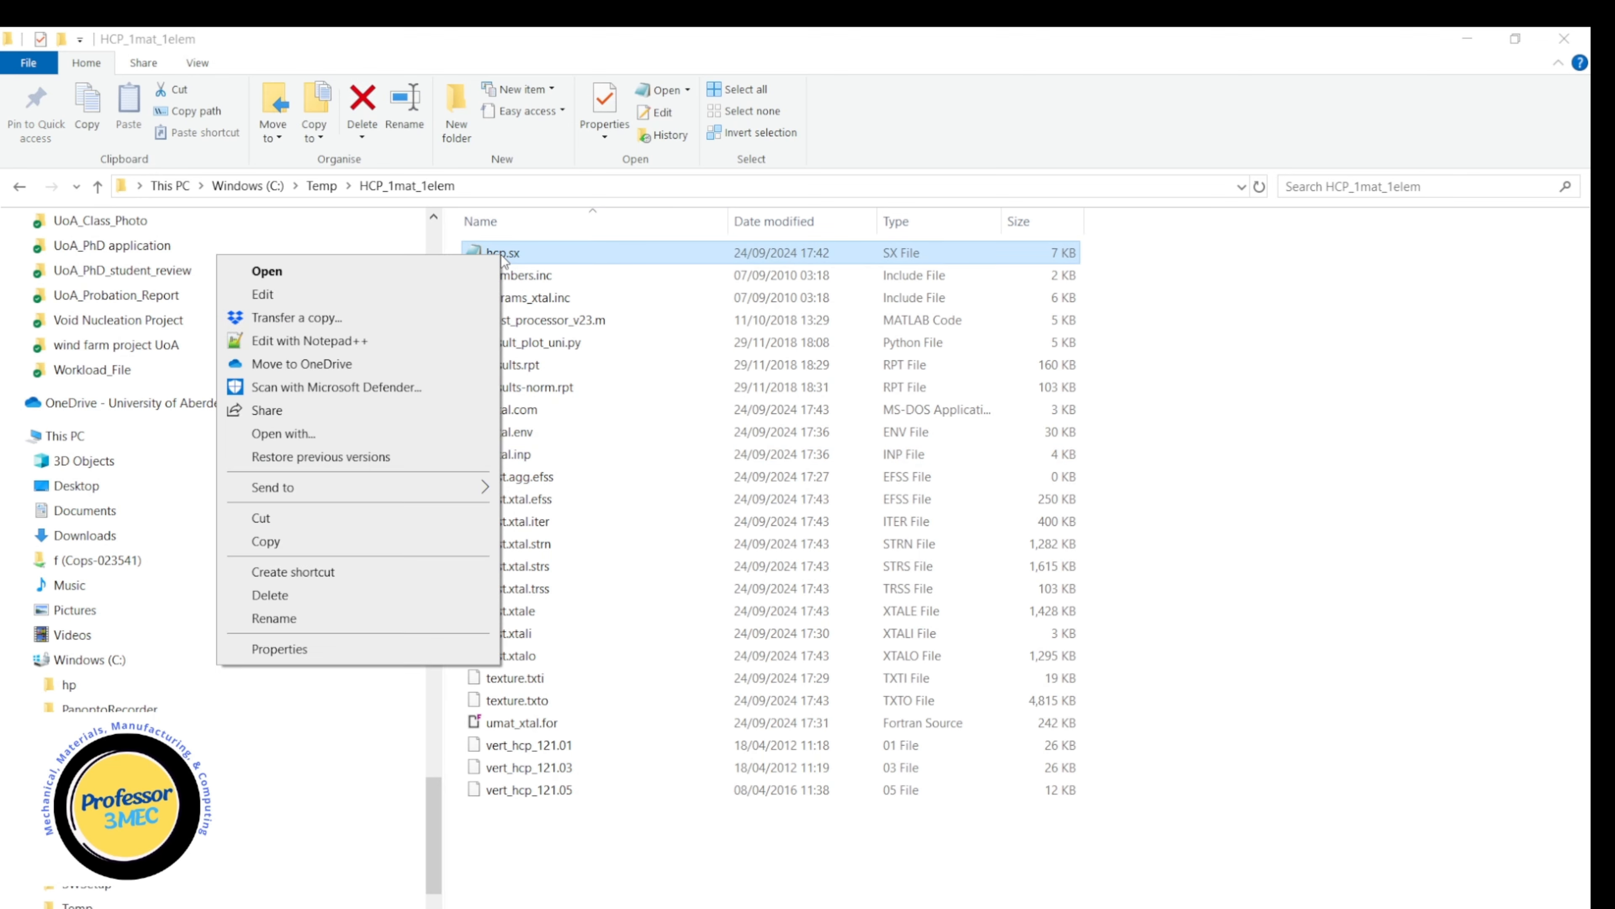
click(340, 346)
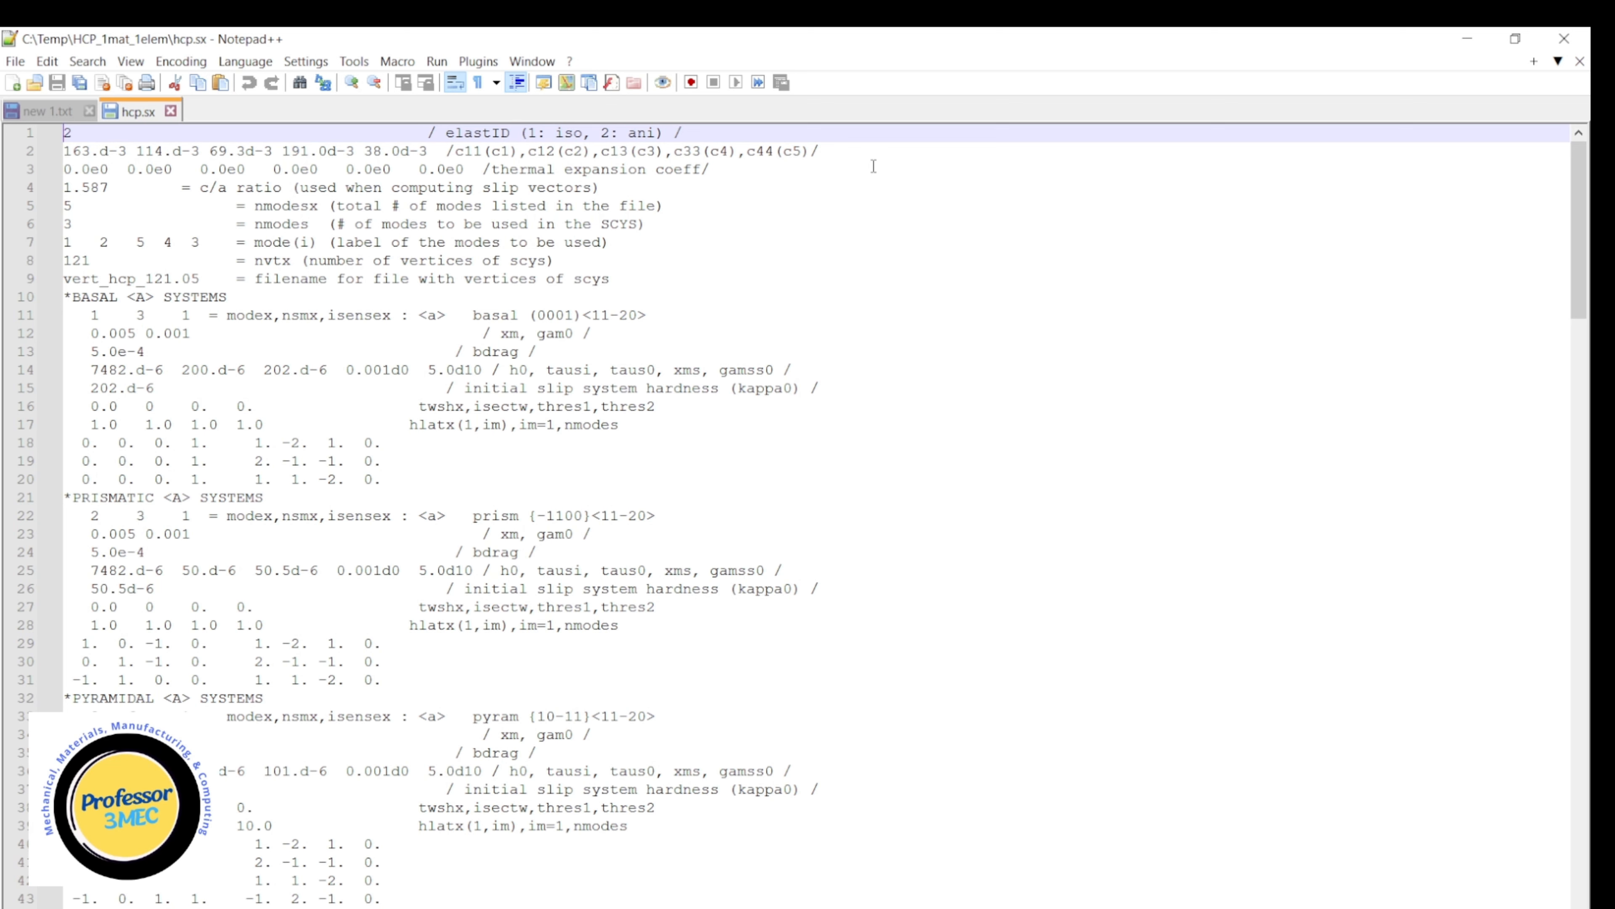
click(1466, 43)
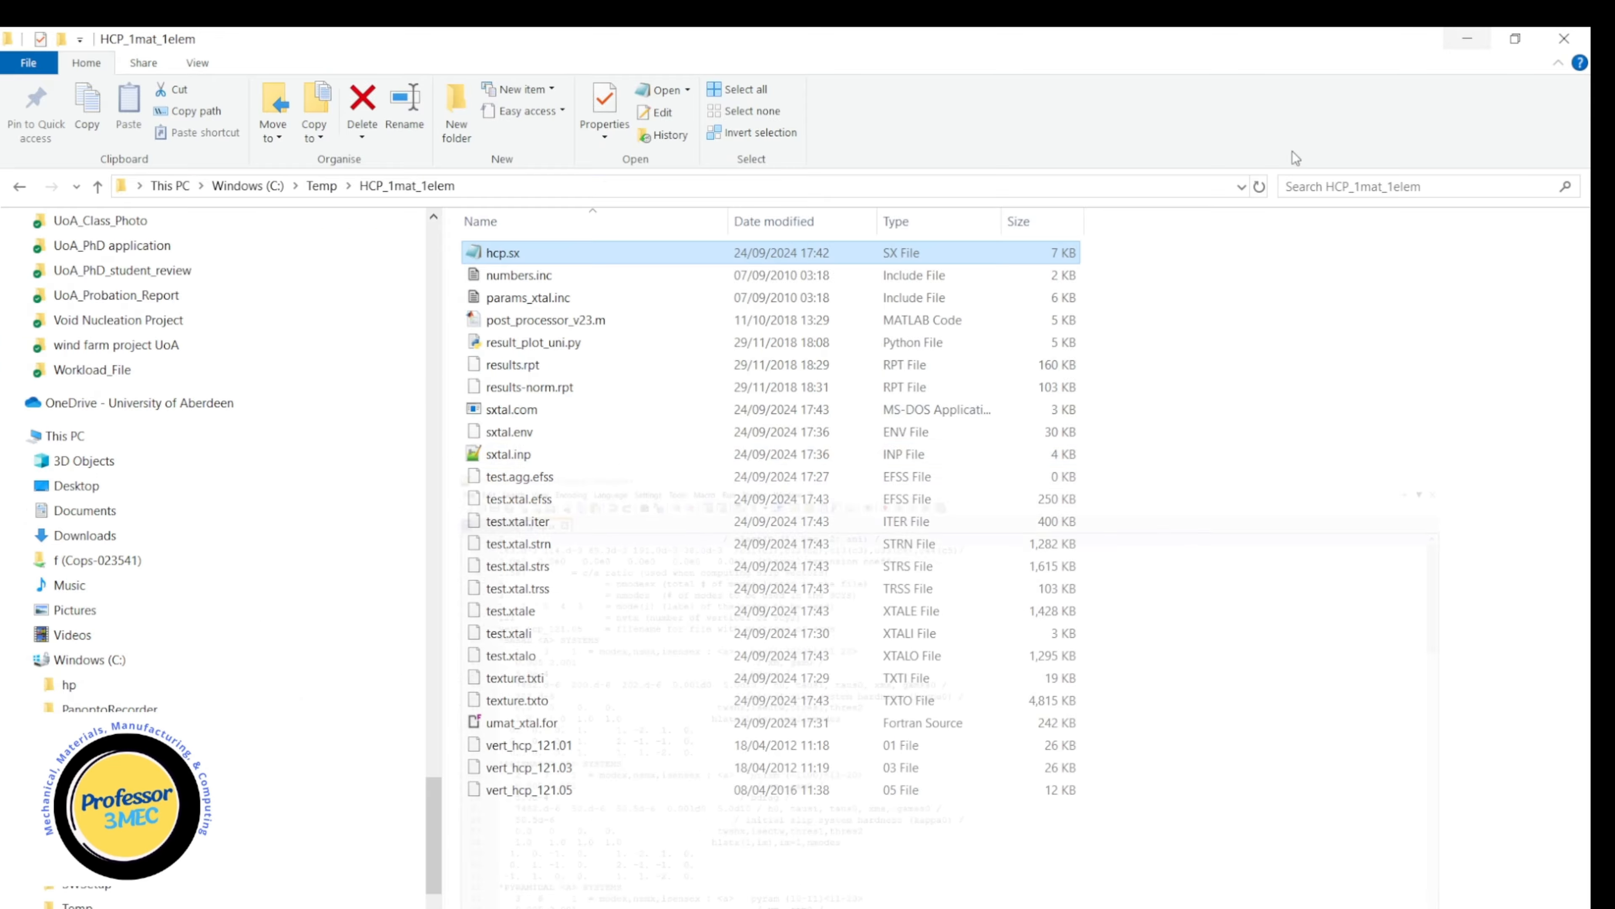
Open numbers.inc in Notepad++, view its numerical constants, and return to the folder.
click(527, 280)
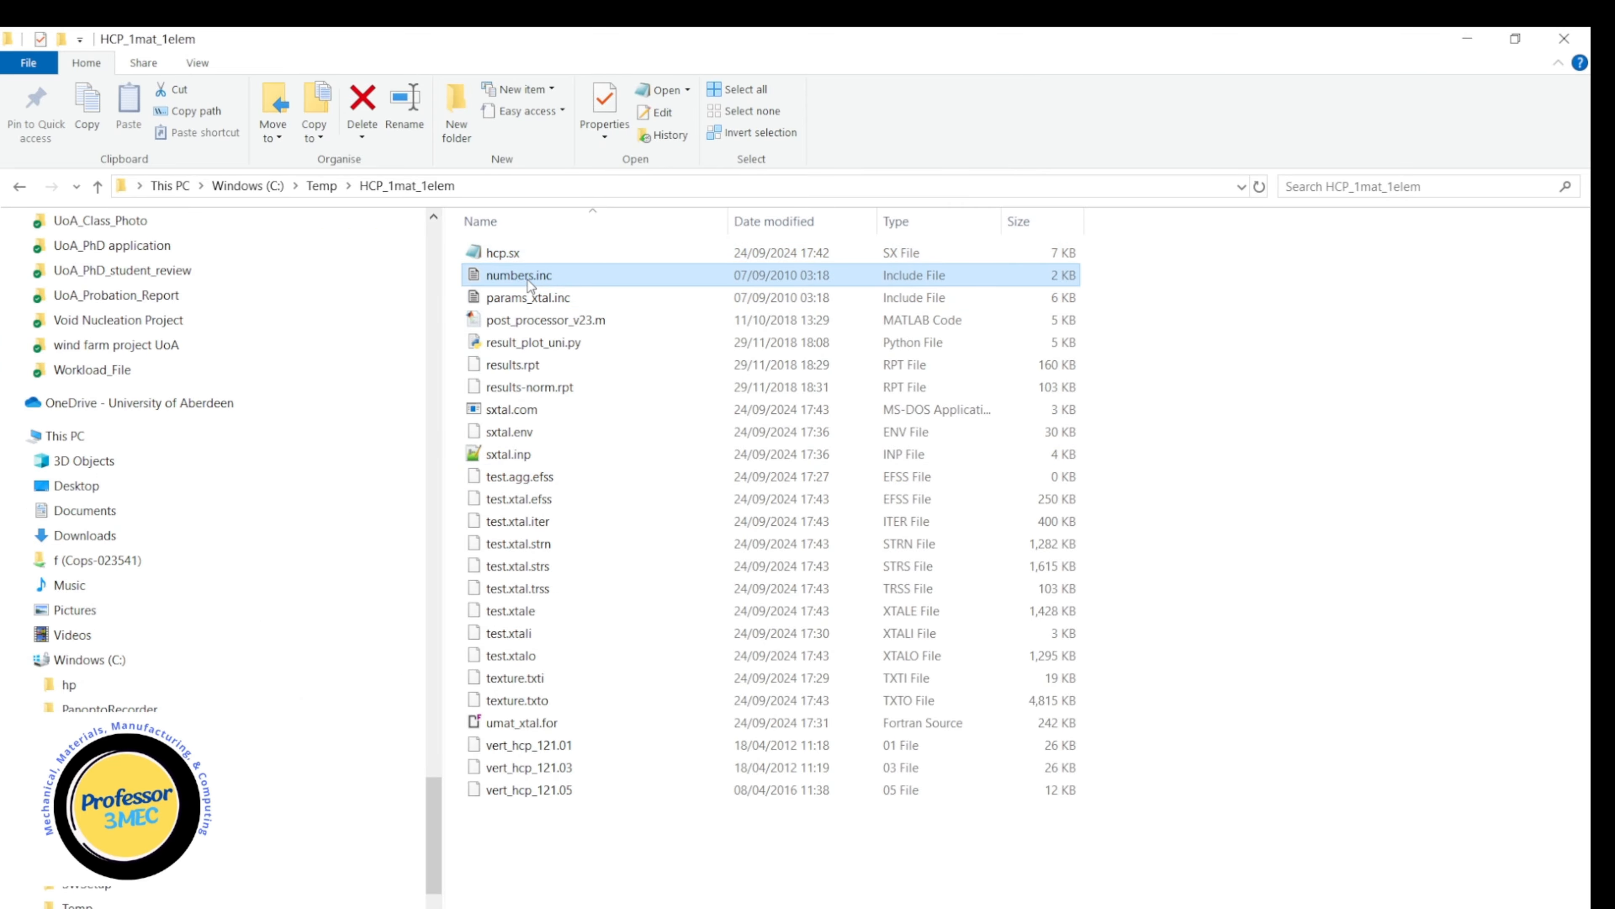
right_click(527, 280)
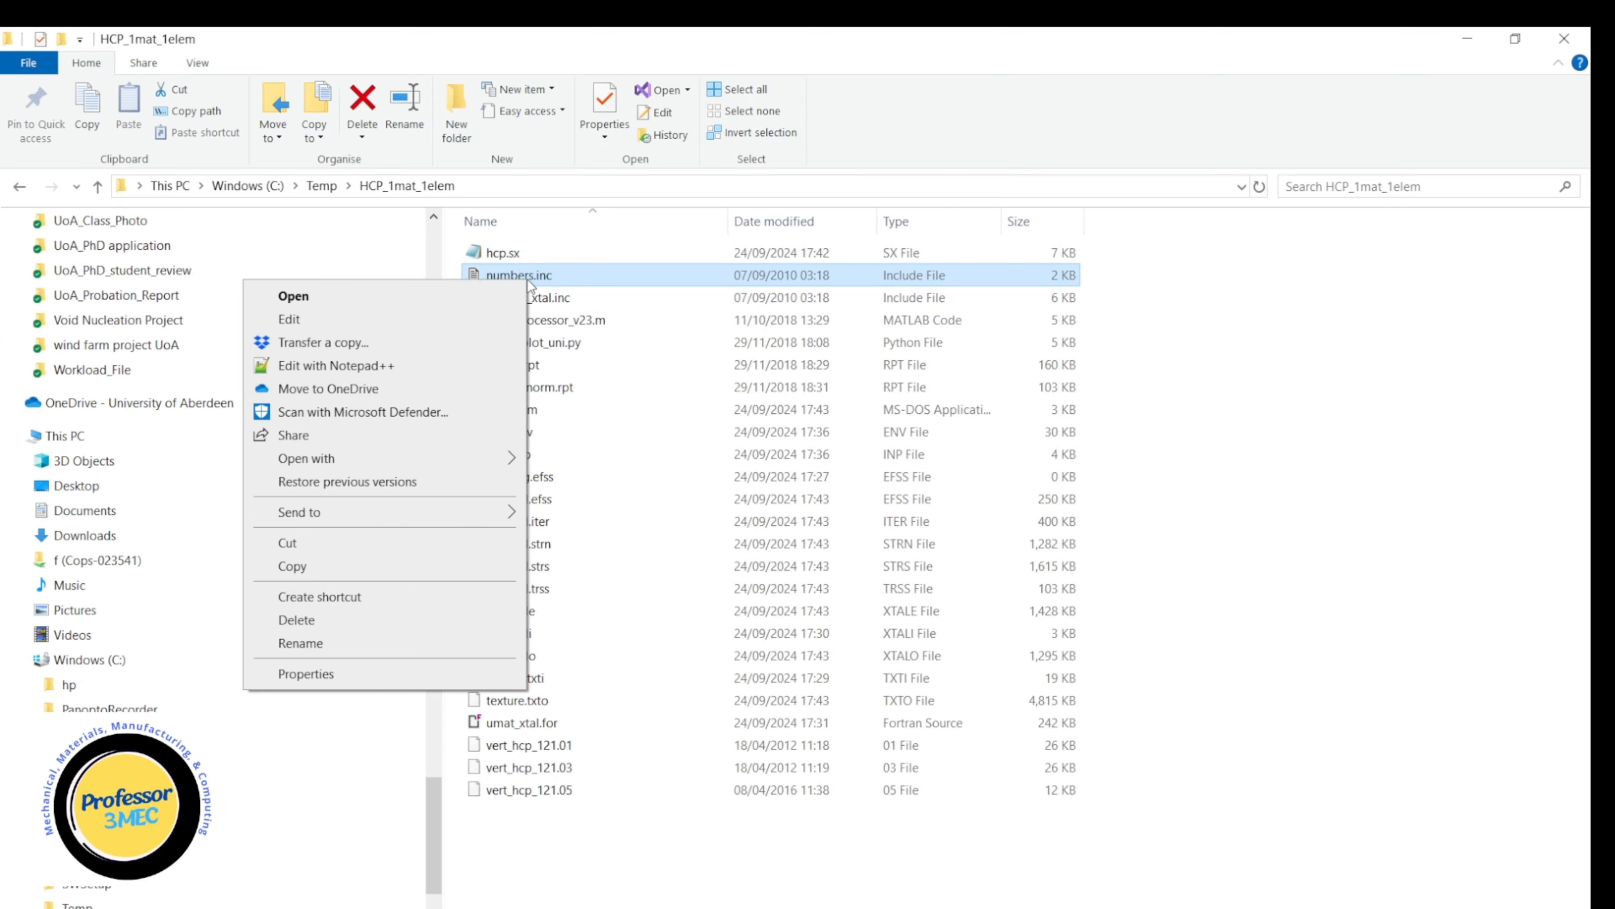
click(373, 367)
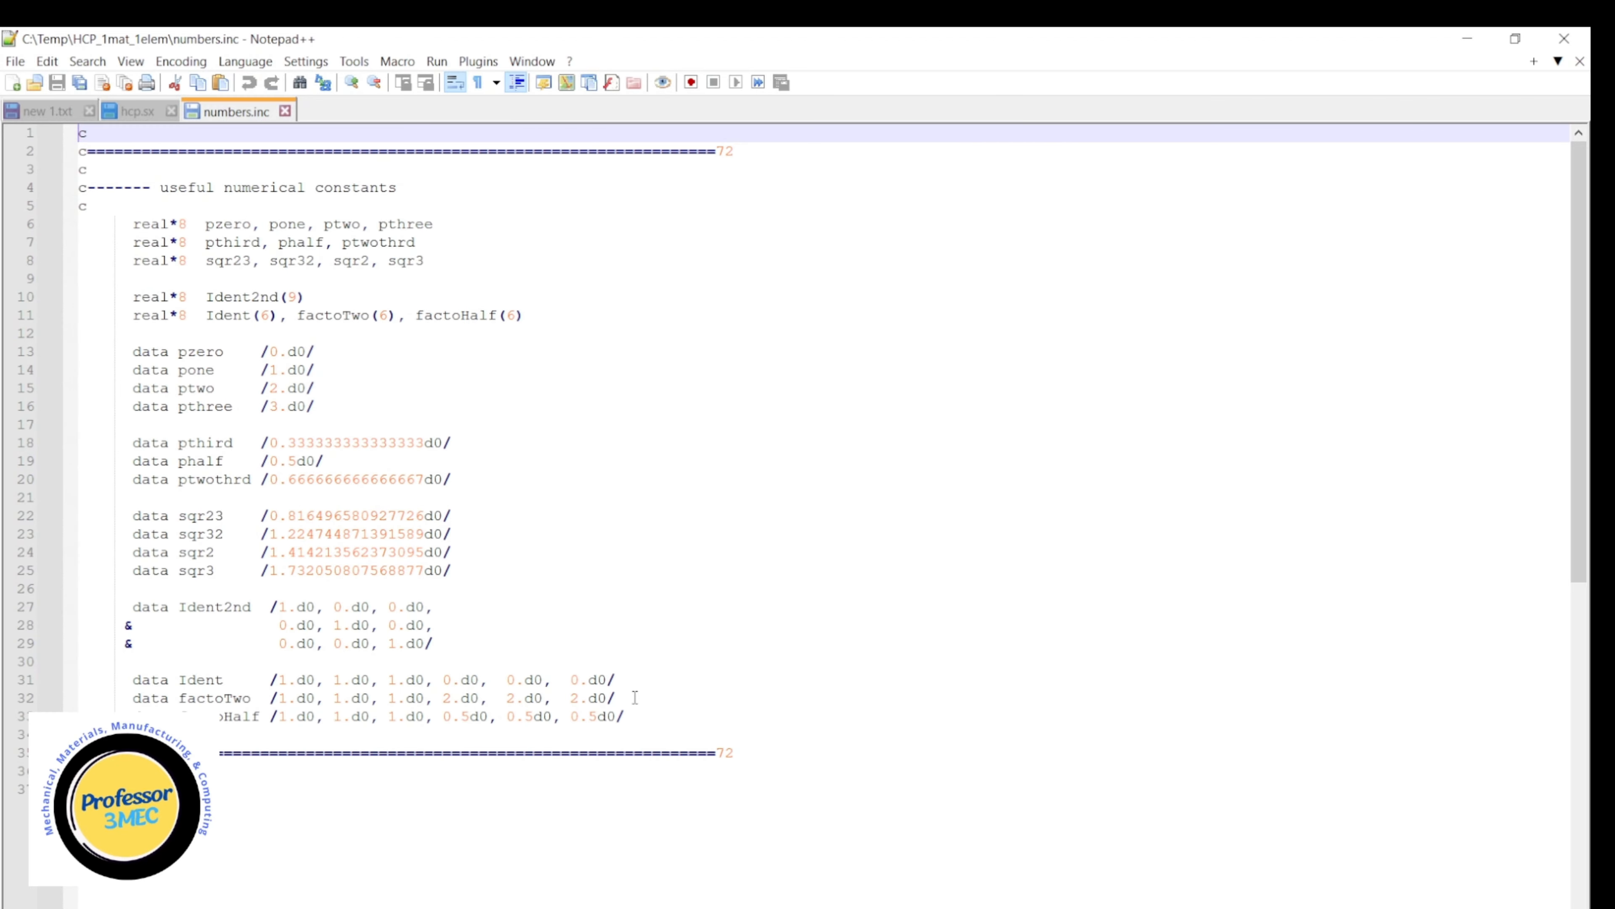
click(1456, 39)
Open params_xtal.inc in Notepad++, review its crystal type and slip system parameters, and return to the folder.
right_click(522, 301)
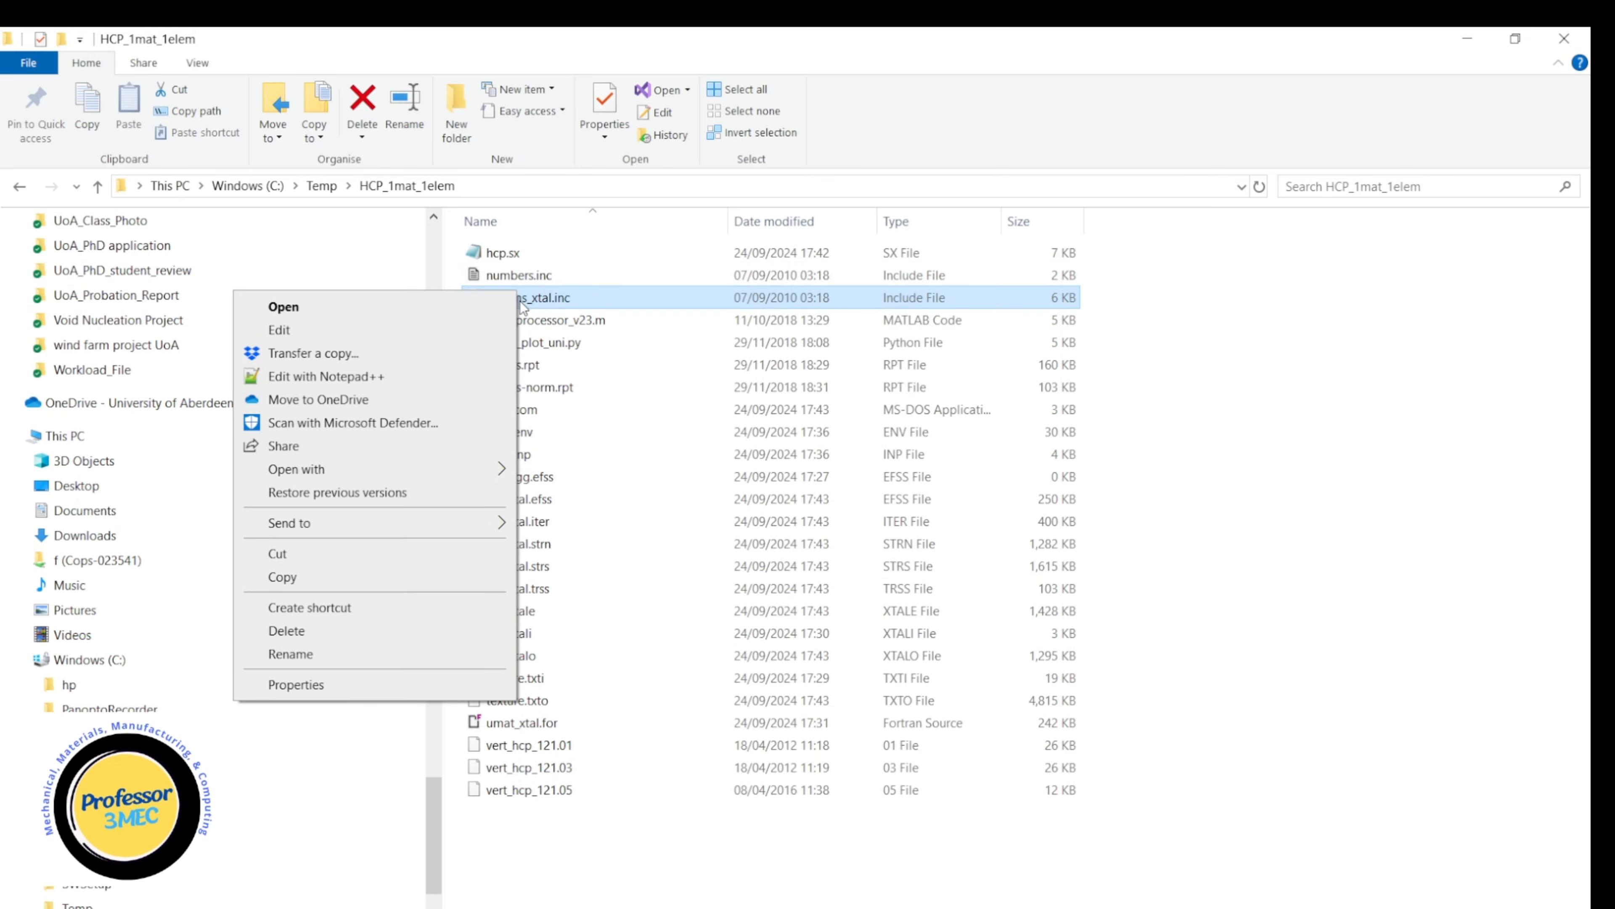
click(356, 376)
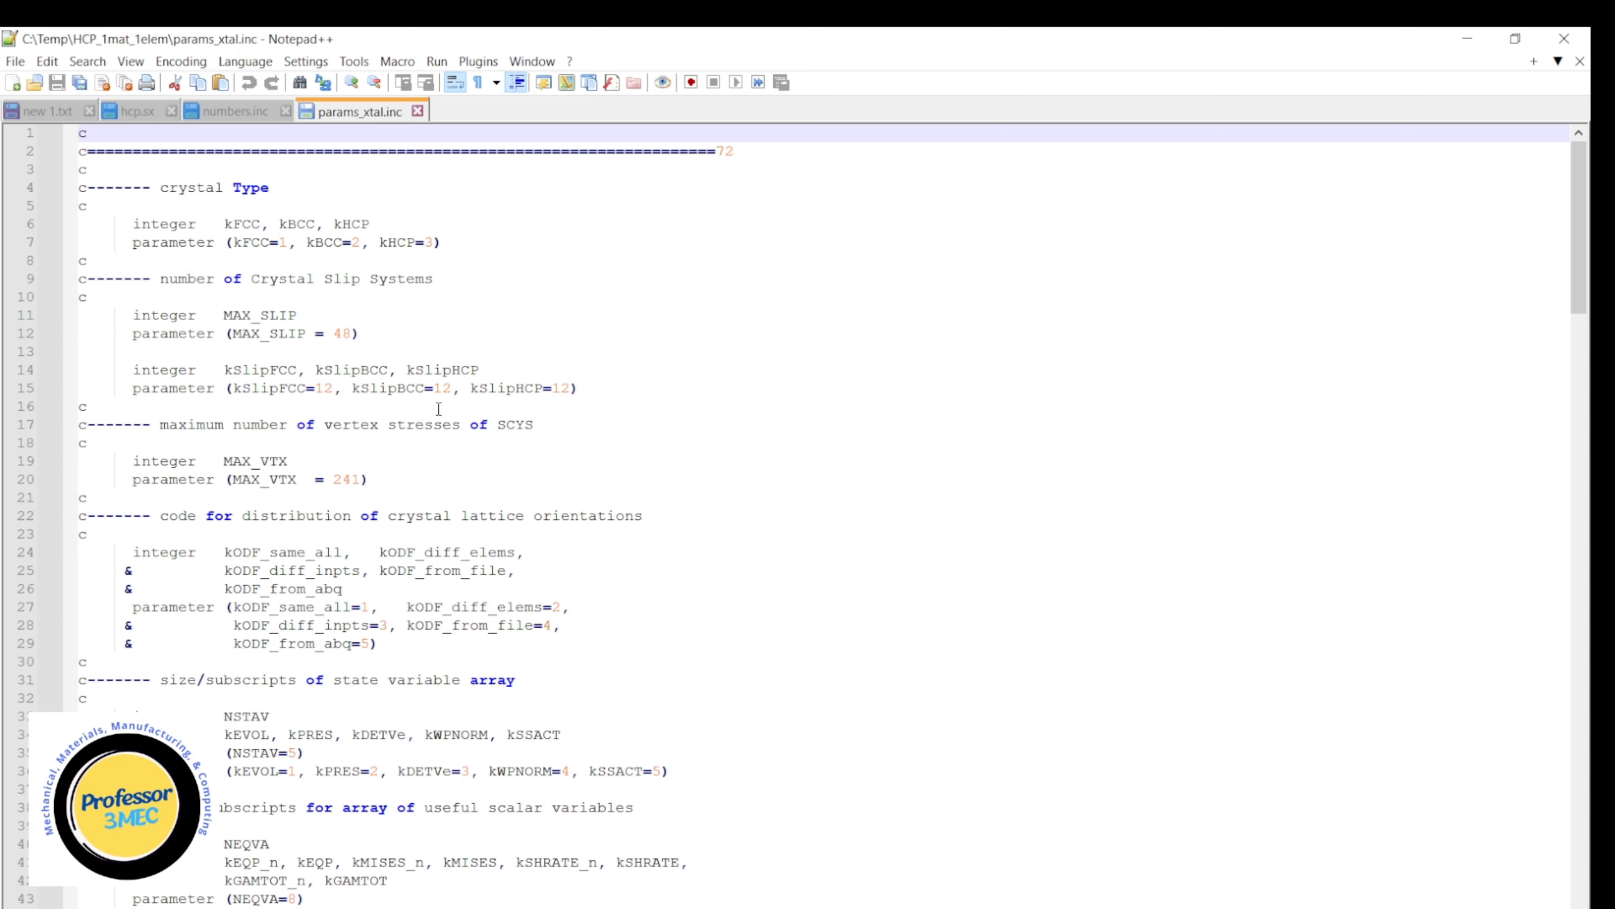
scroll(438, 408, down, 1)
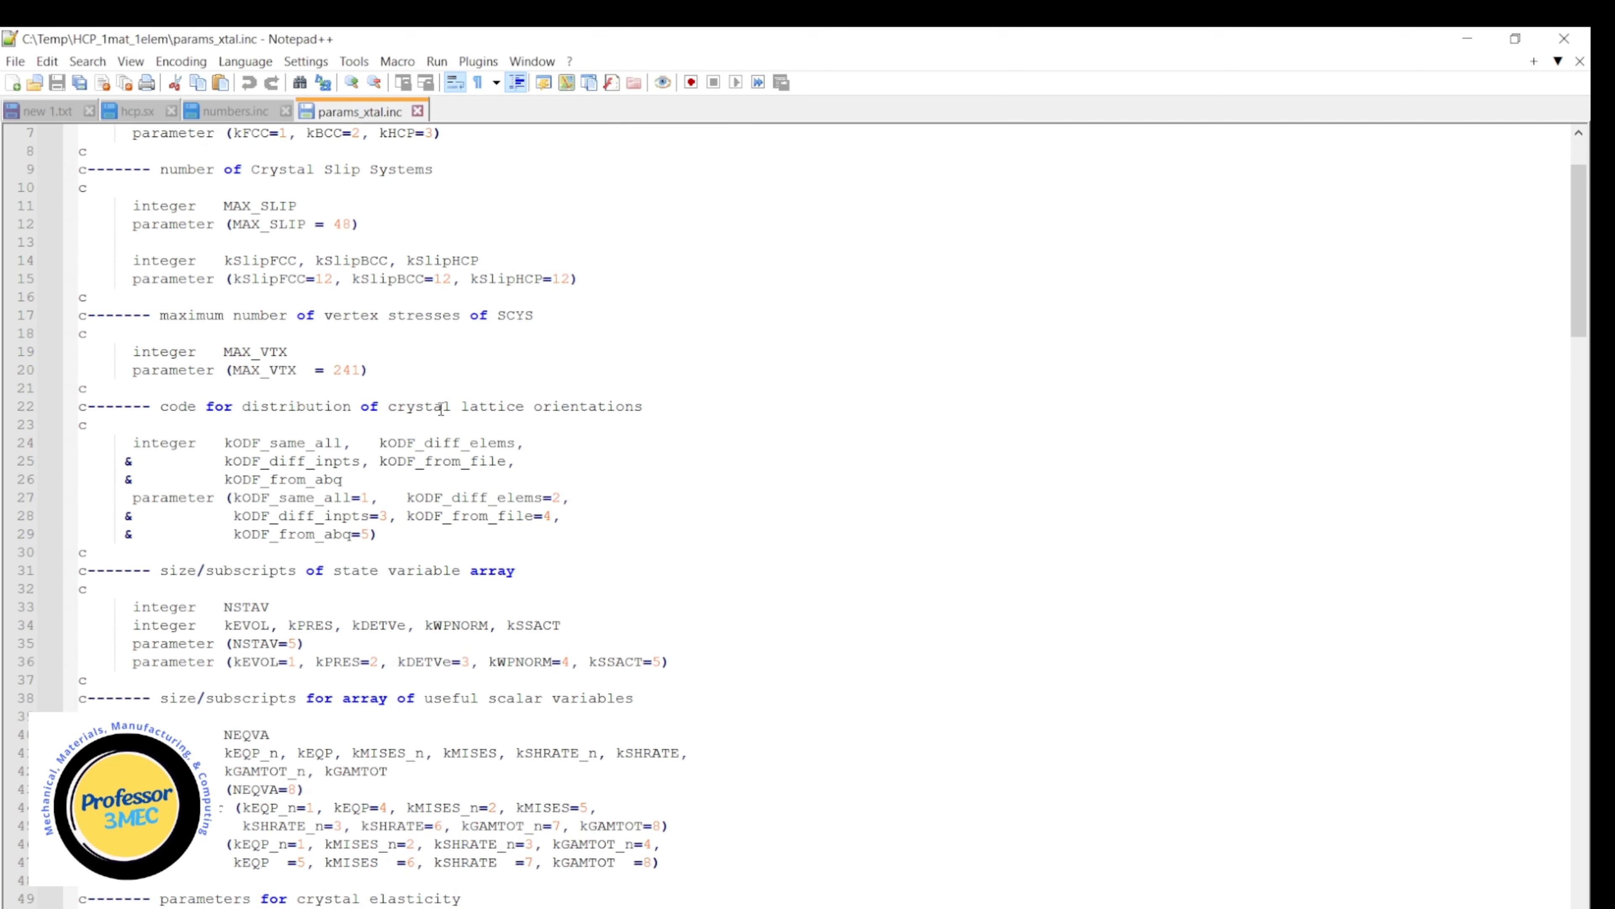
scroll(433, 414, down, 3)
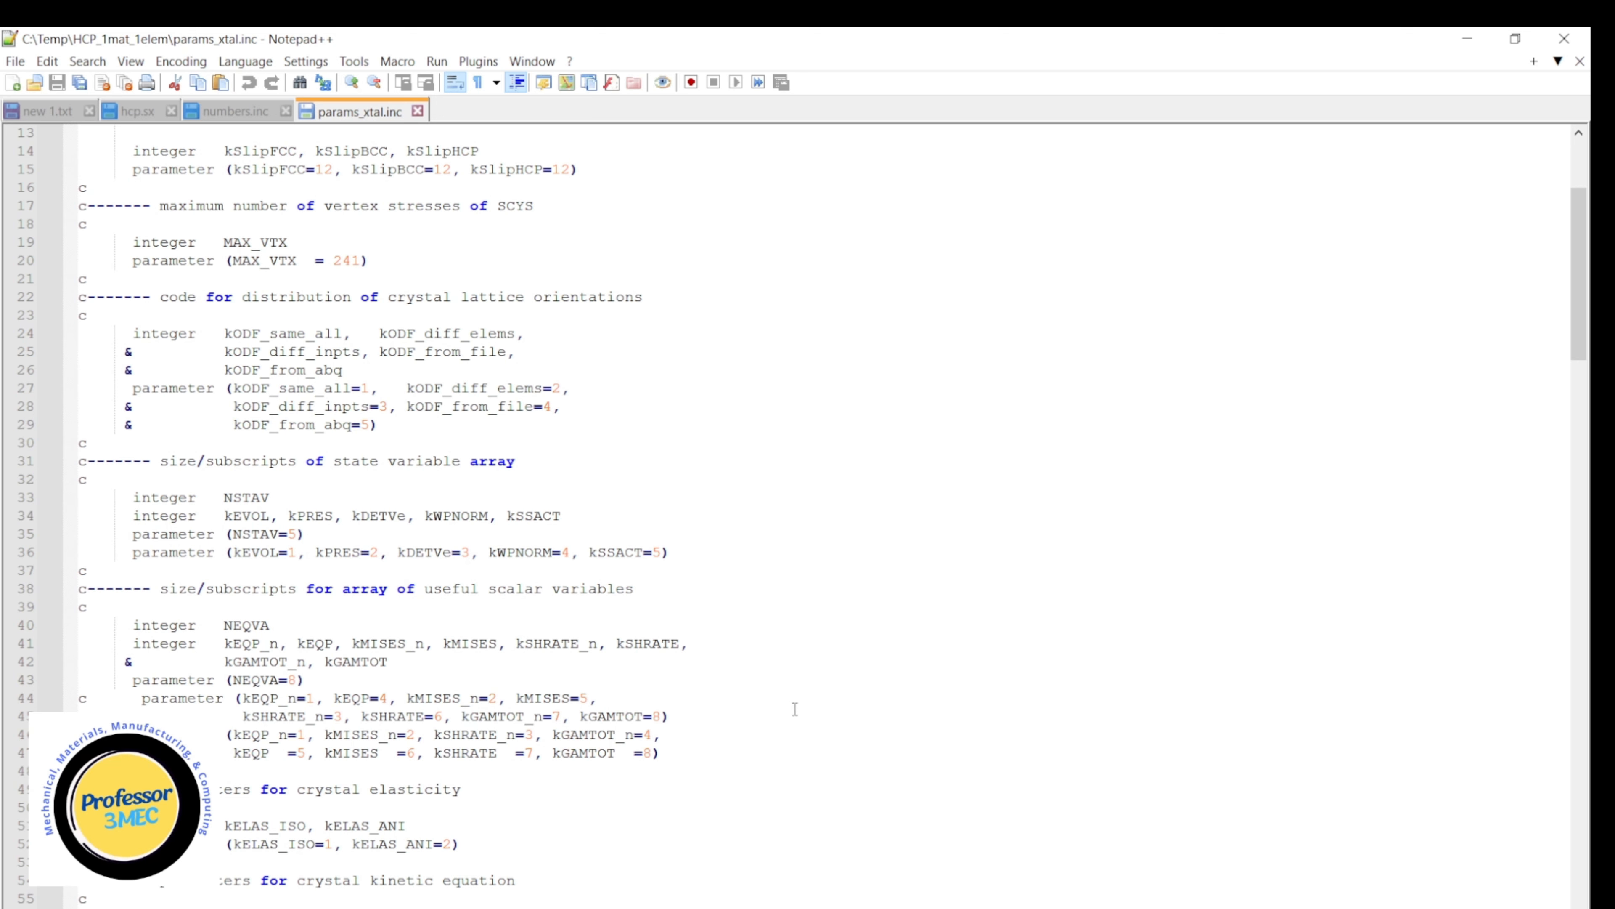
click(1466, 43)
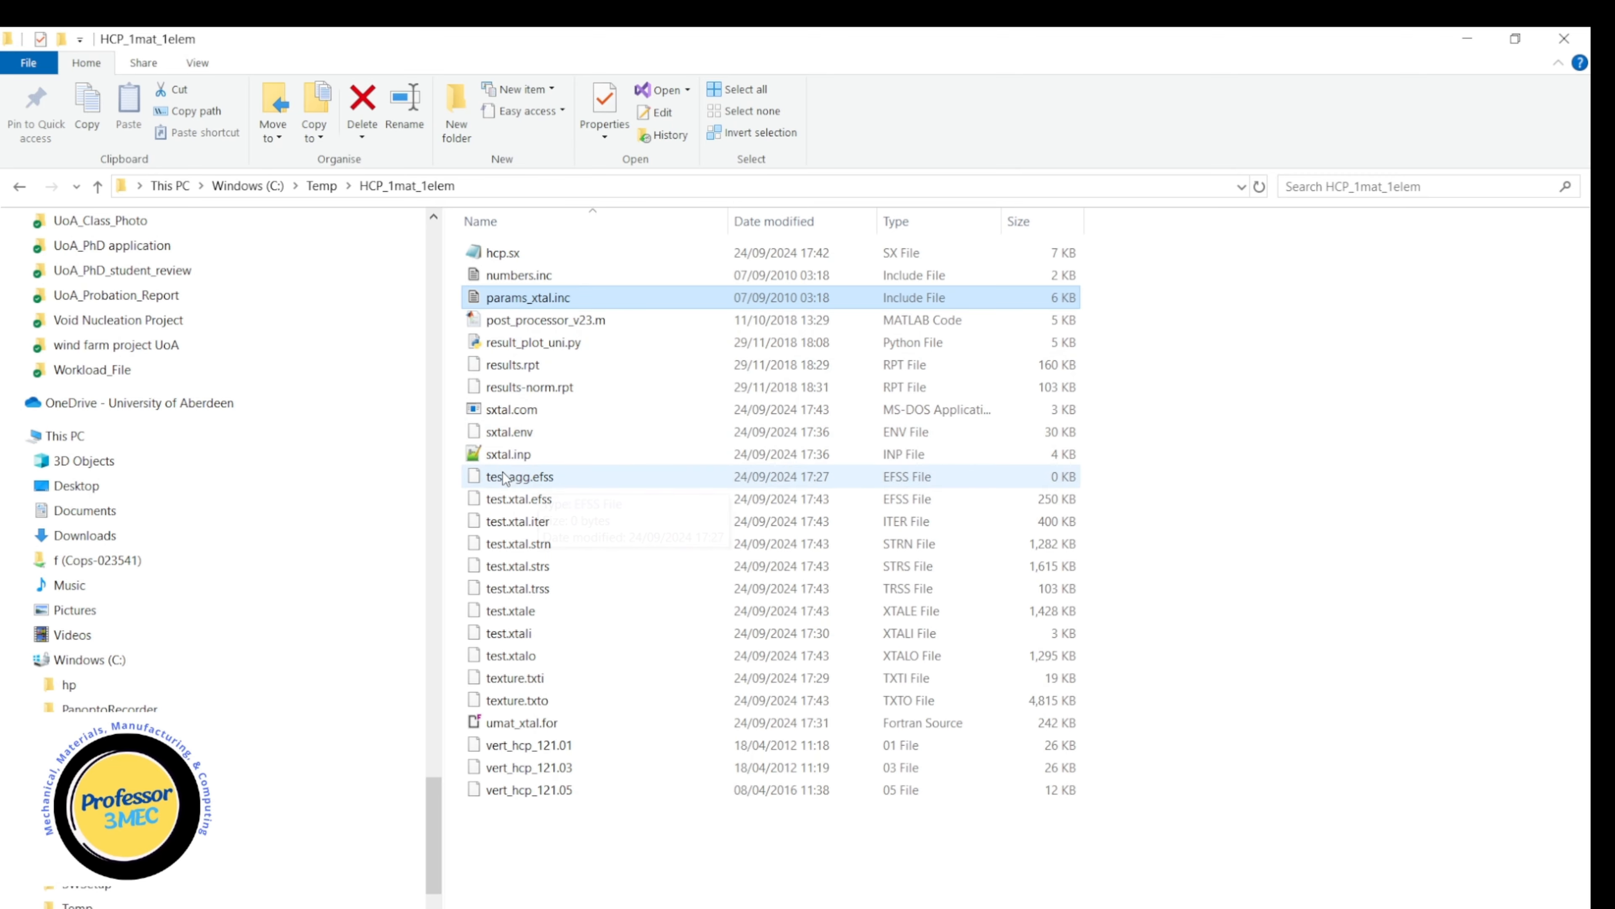
Open the Abaqus input file sxtal.inp in Notepad++ and find its MATERIALS section.
right_click(512, 453)
click(390, 519)
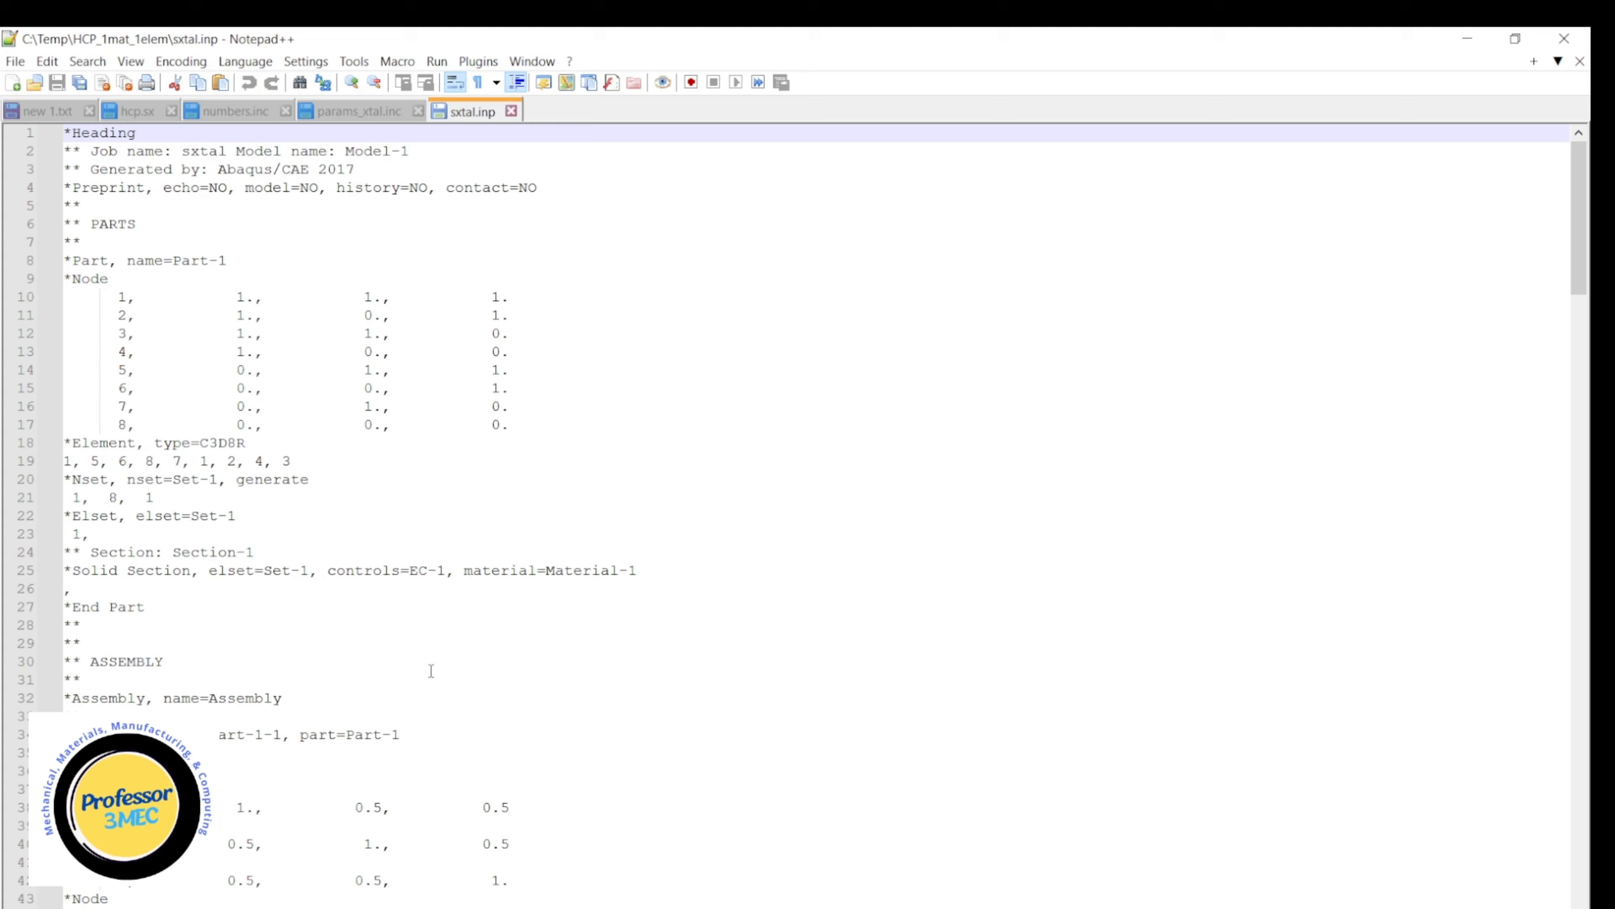
scroll(438, 693, down, 11)
scroll(258, 810, down, 20)
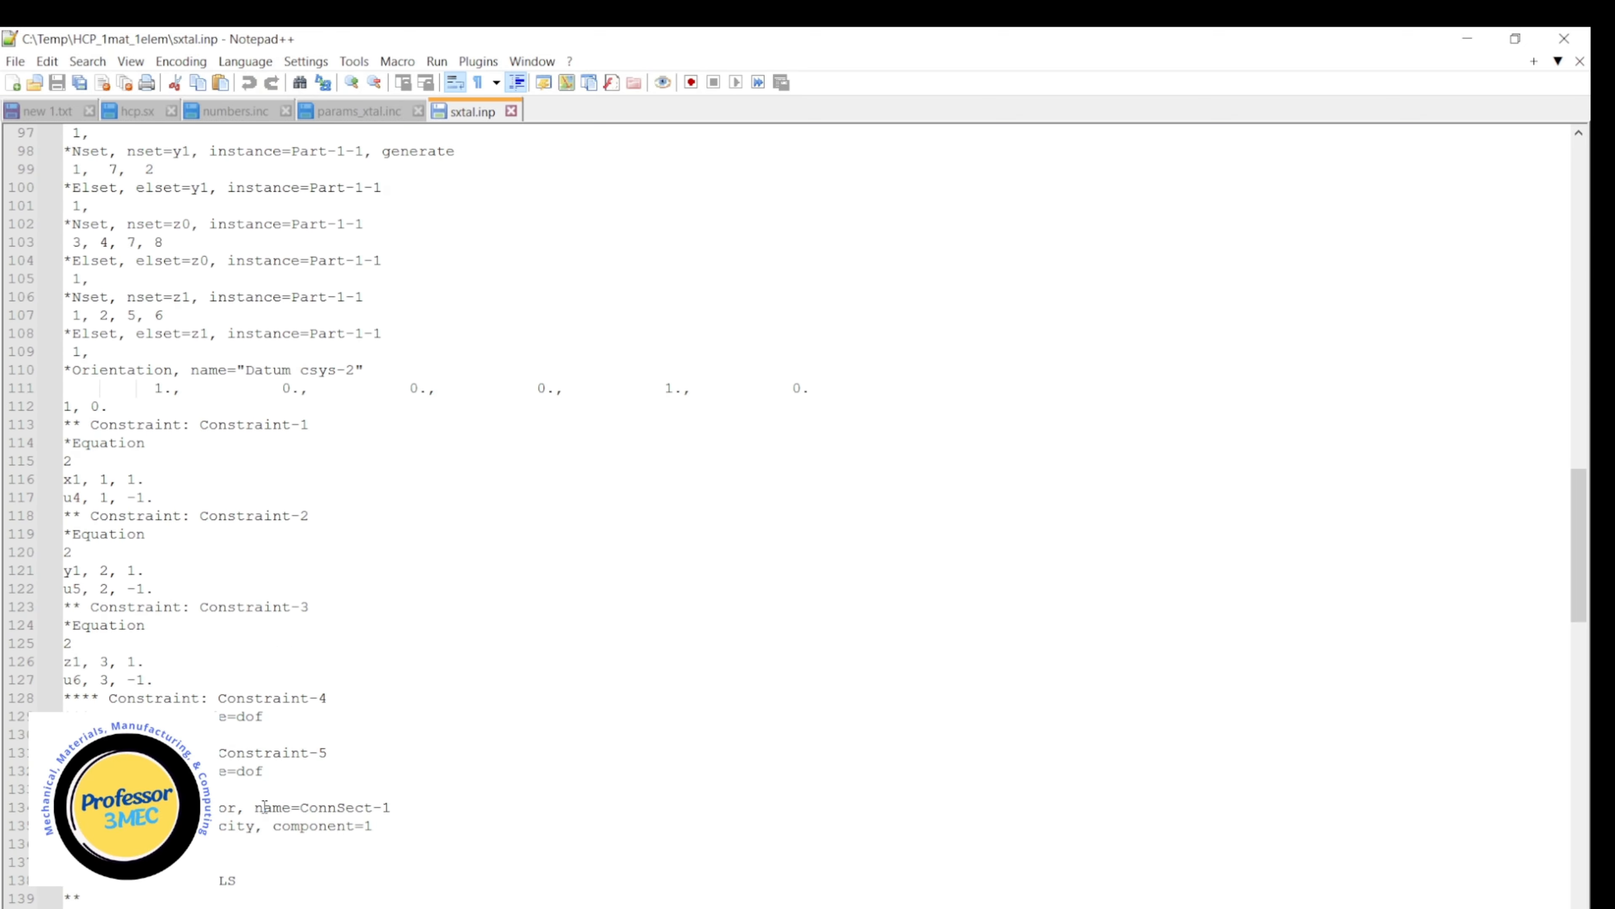
scroll(326, 695, up, 15)
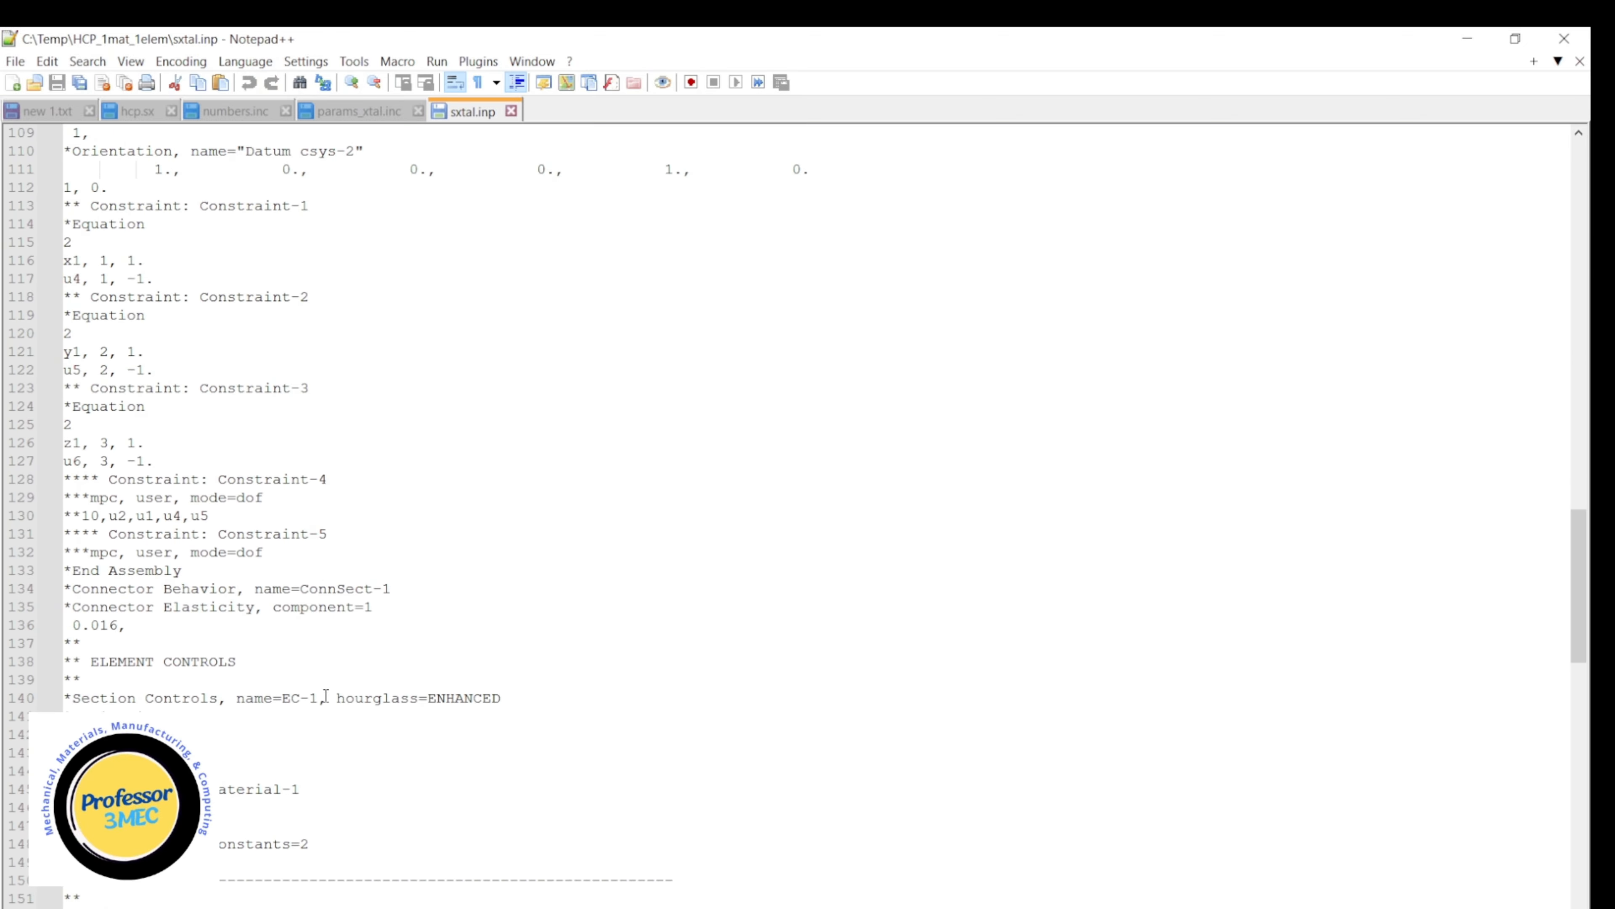
scroll(326, 695, down, 5)
scroll(325, 695, down, 5)
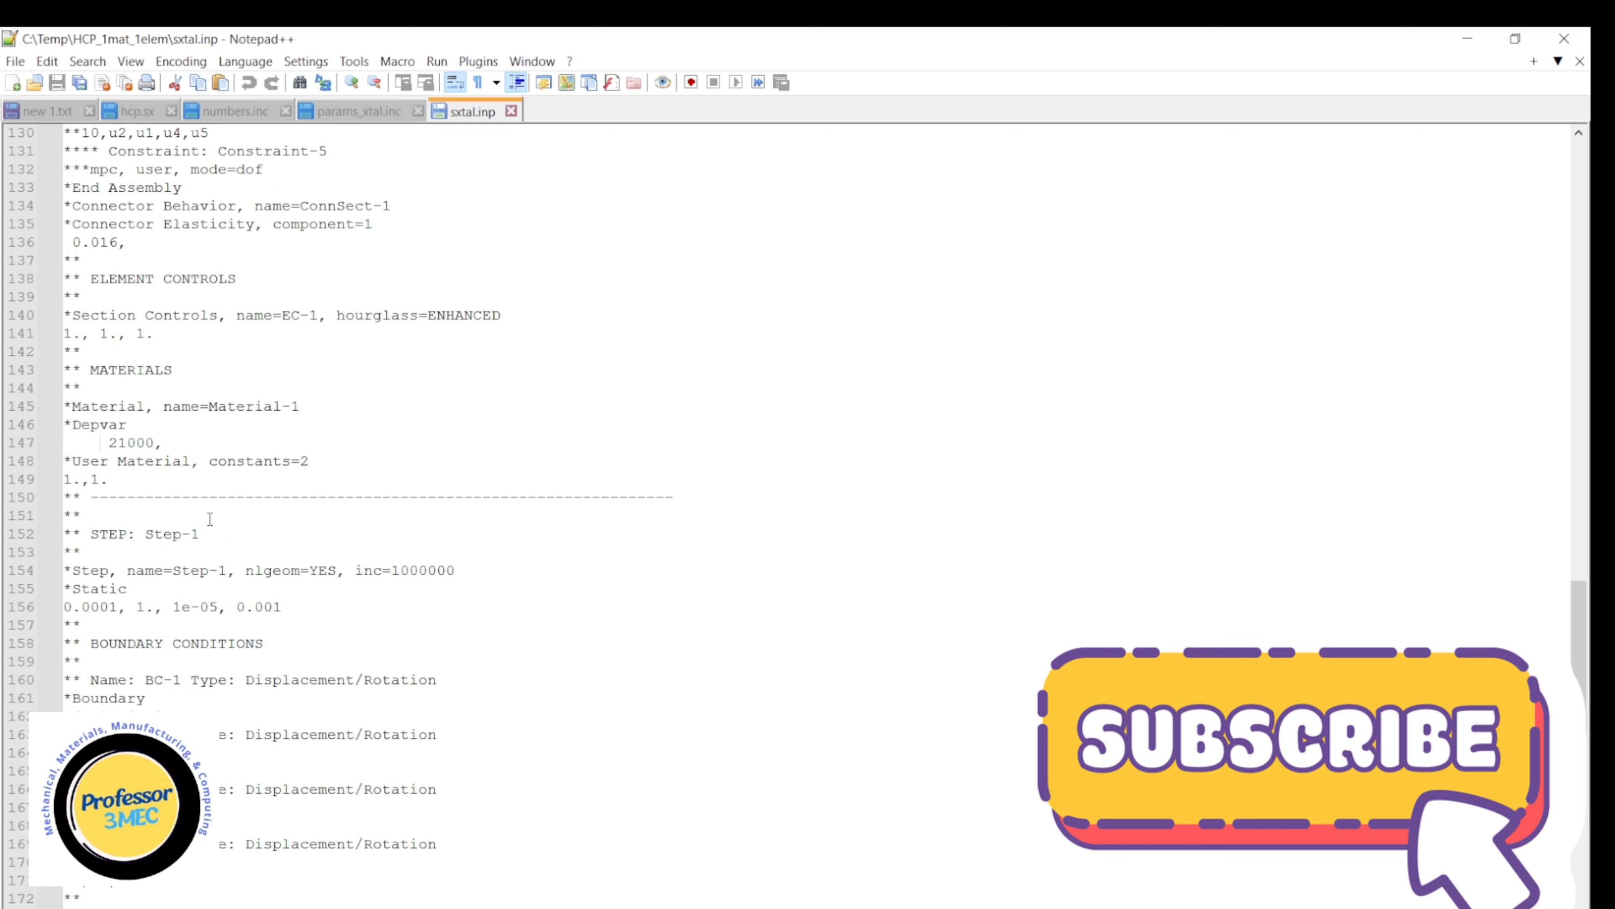
Examine the Material-1 name, Depvar and User Material lines in sxtal.inp, and return to the folder.
drag(67, 405, 324, 408)
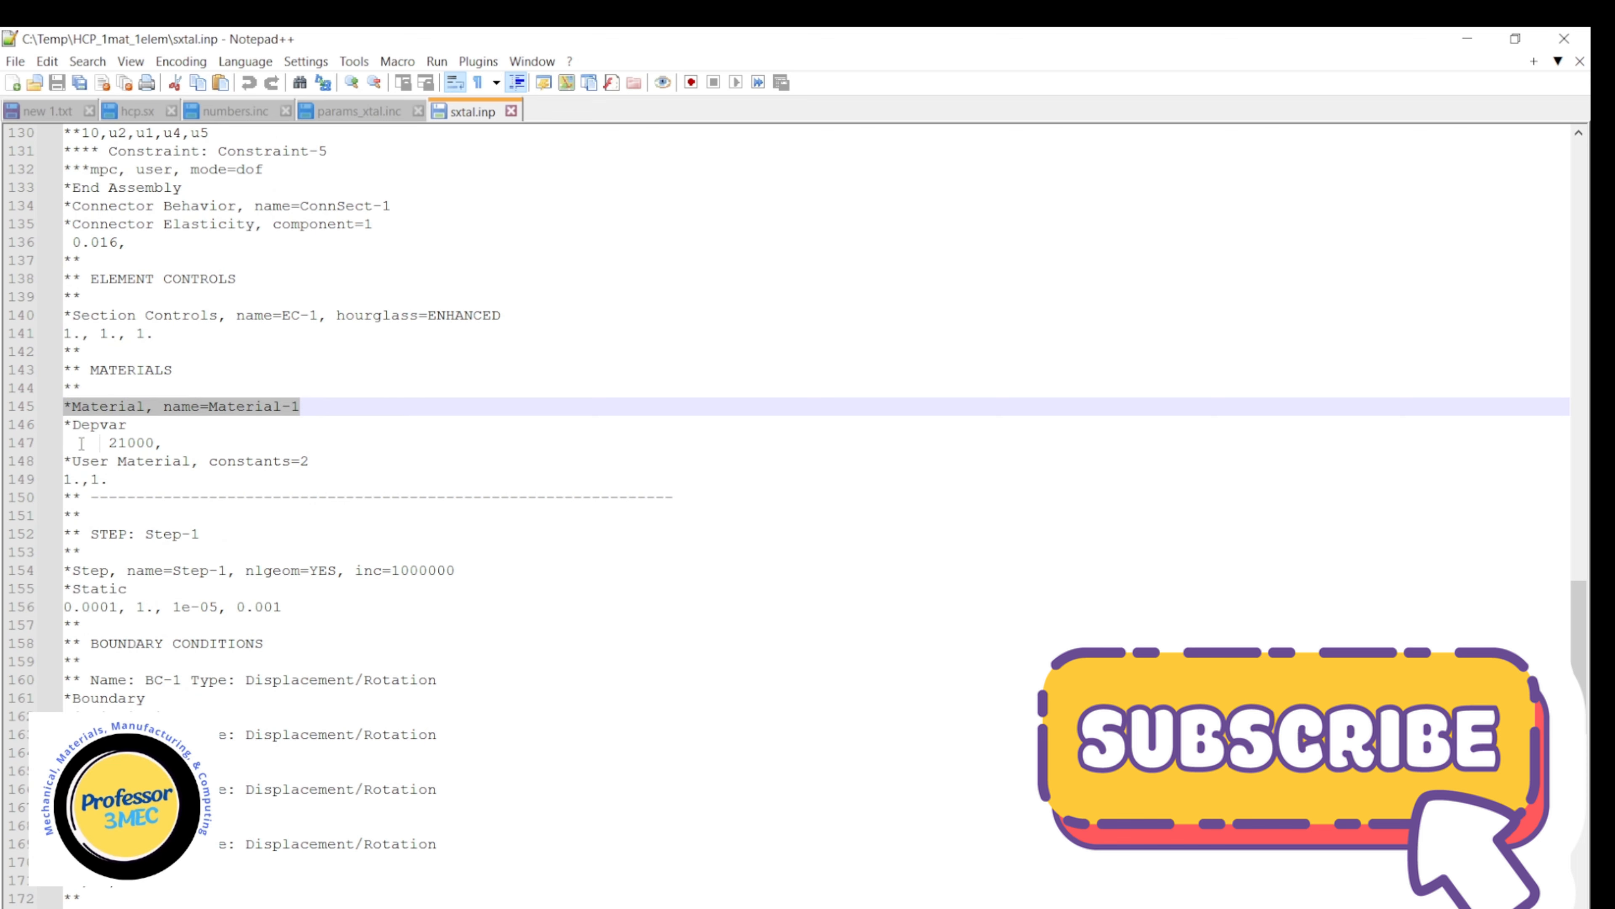
drag(68, 424, 183, 444)
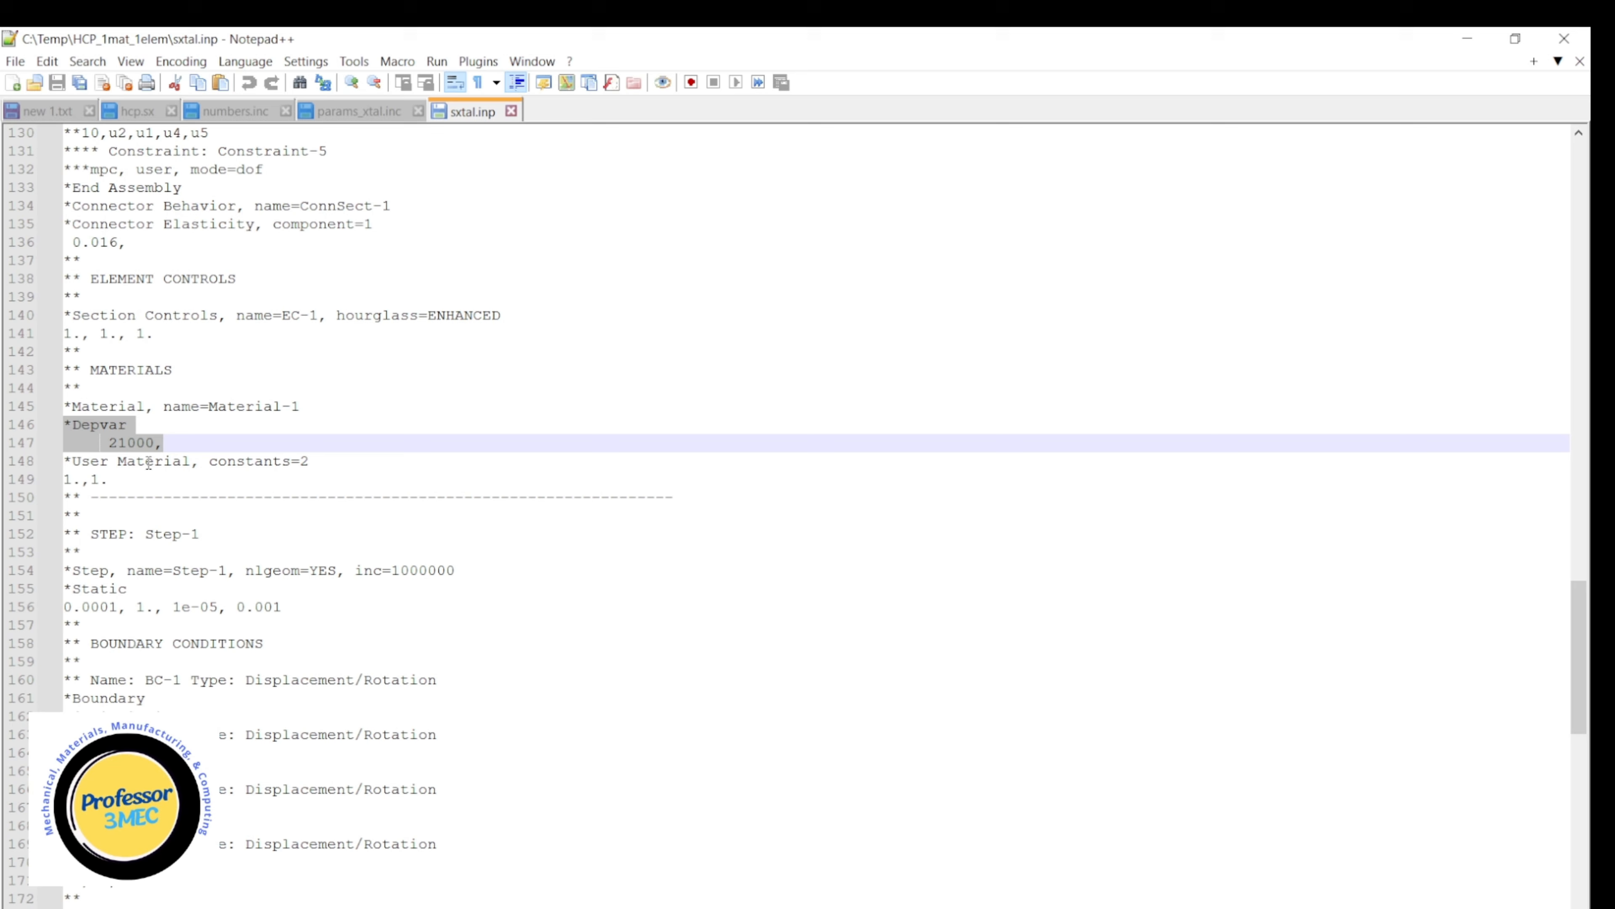
click(255, 461)
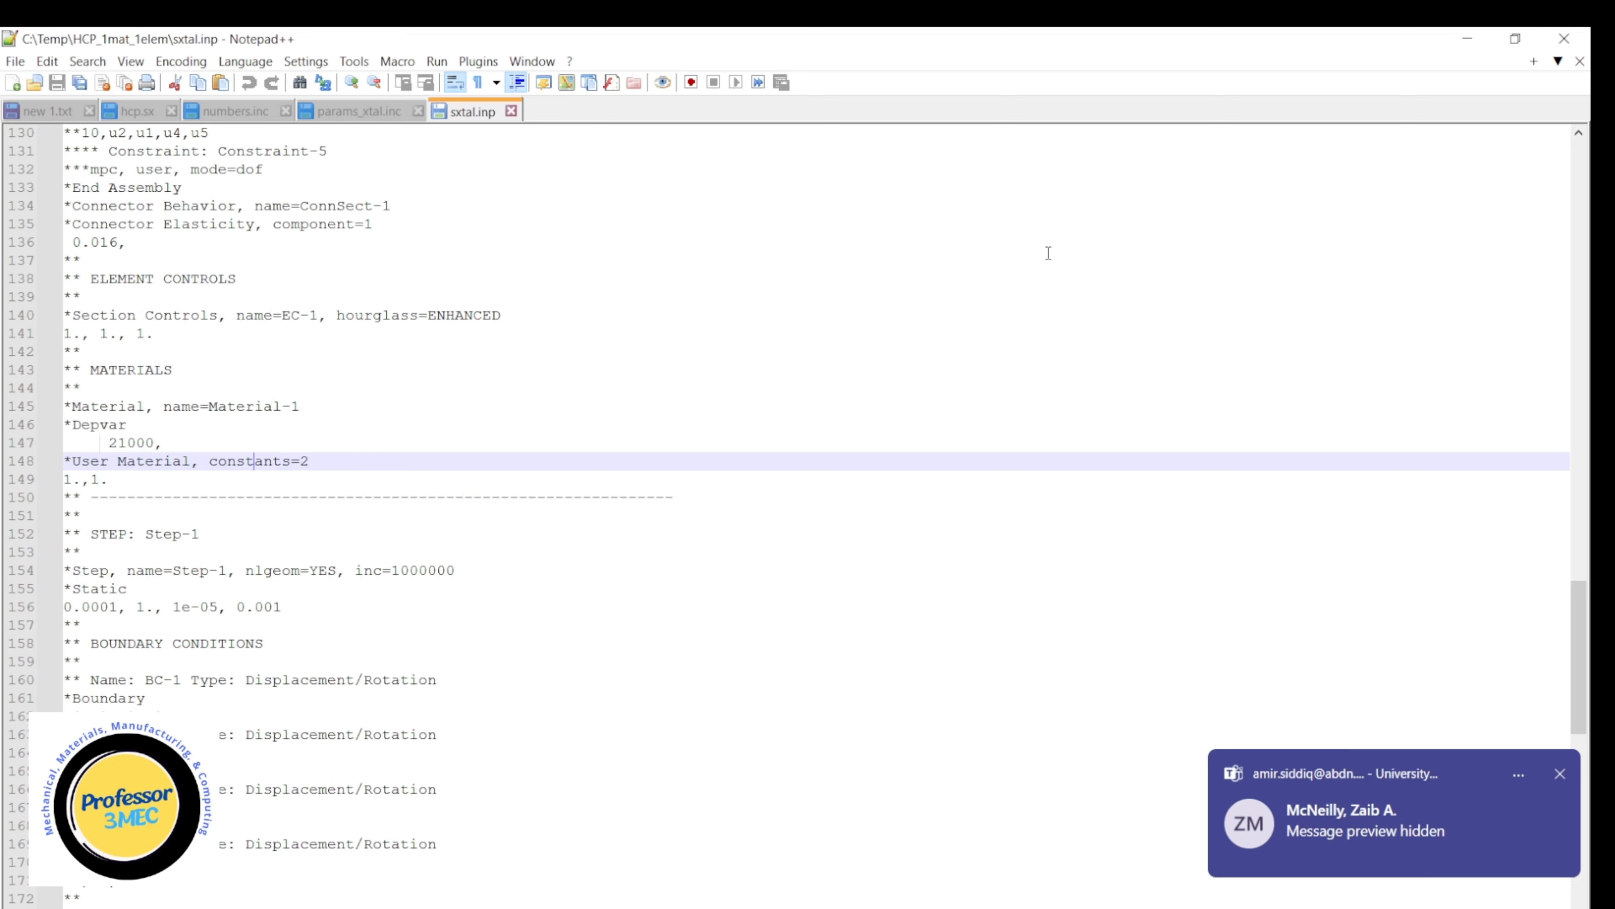
click(1468, 39)
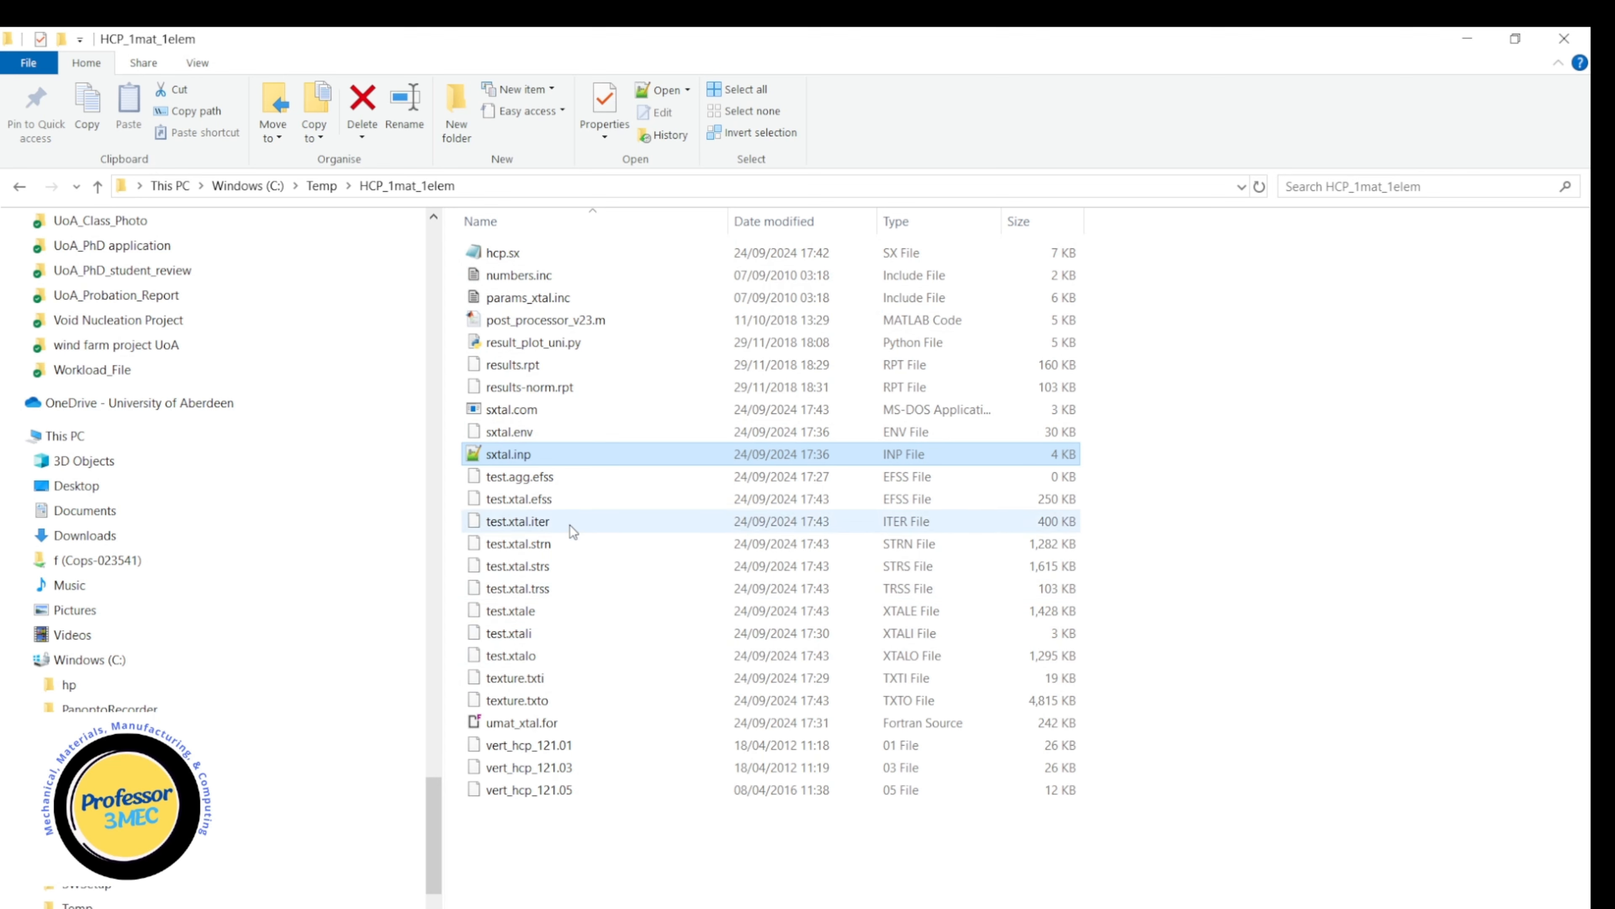
Open test.xtali in Notepad++, view its crystal ID, texture and iteration settings, and return to the folder.
right_click(520, 640)
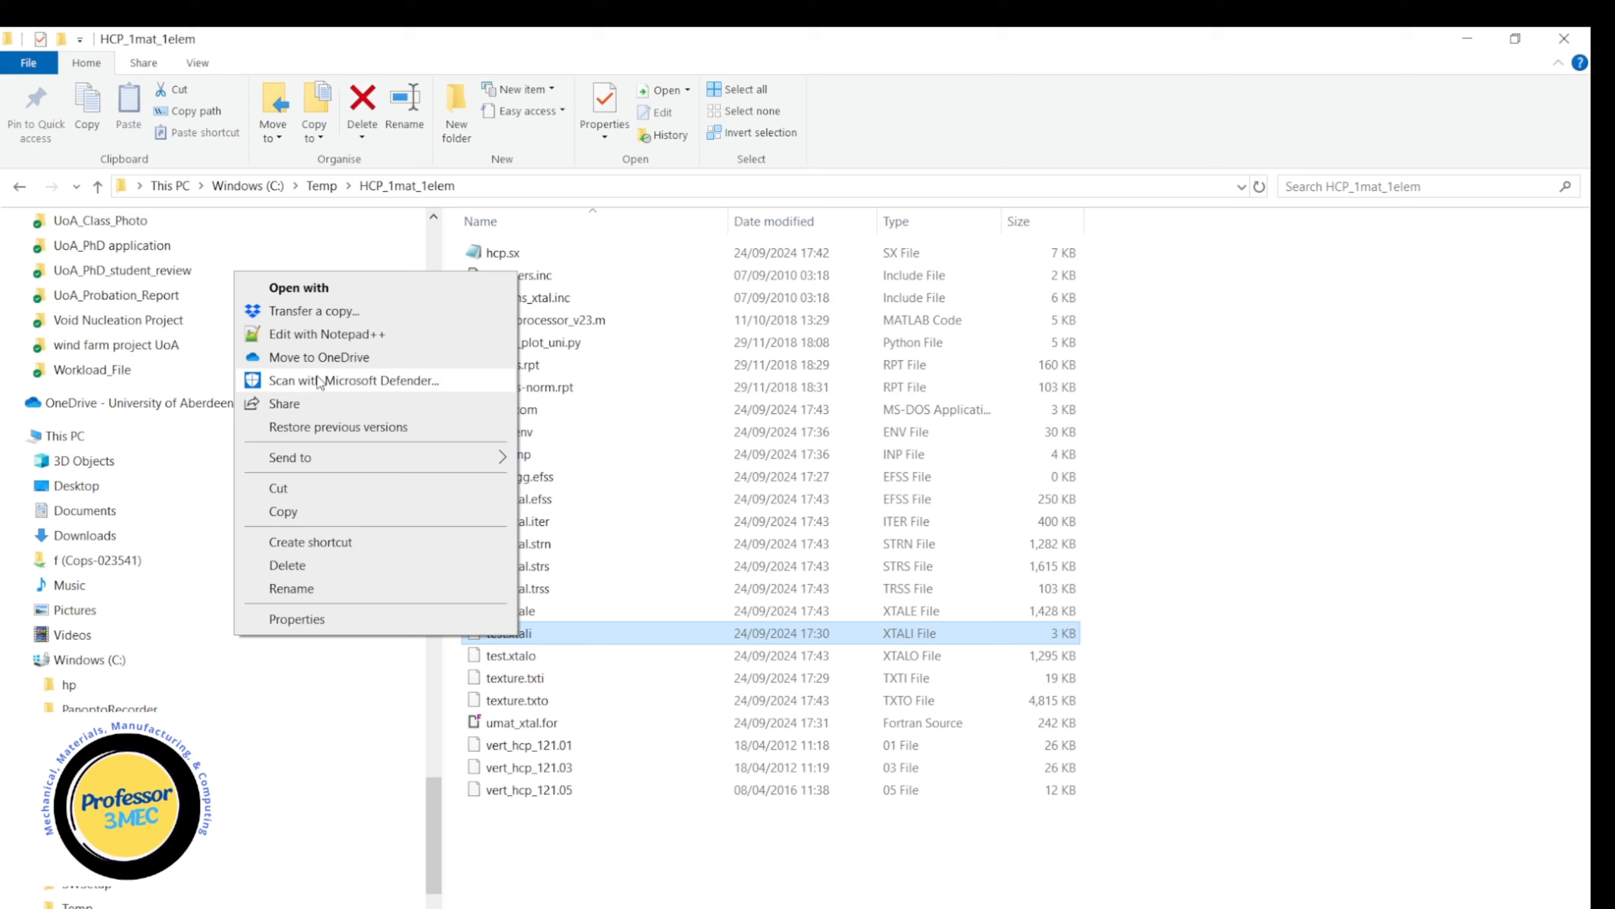
click(333, 335)
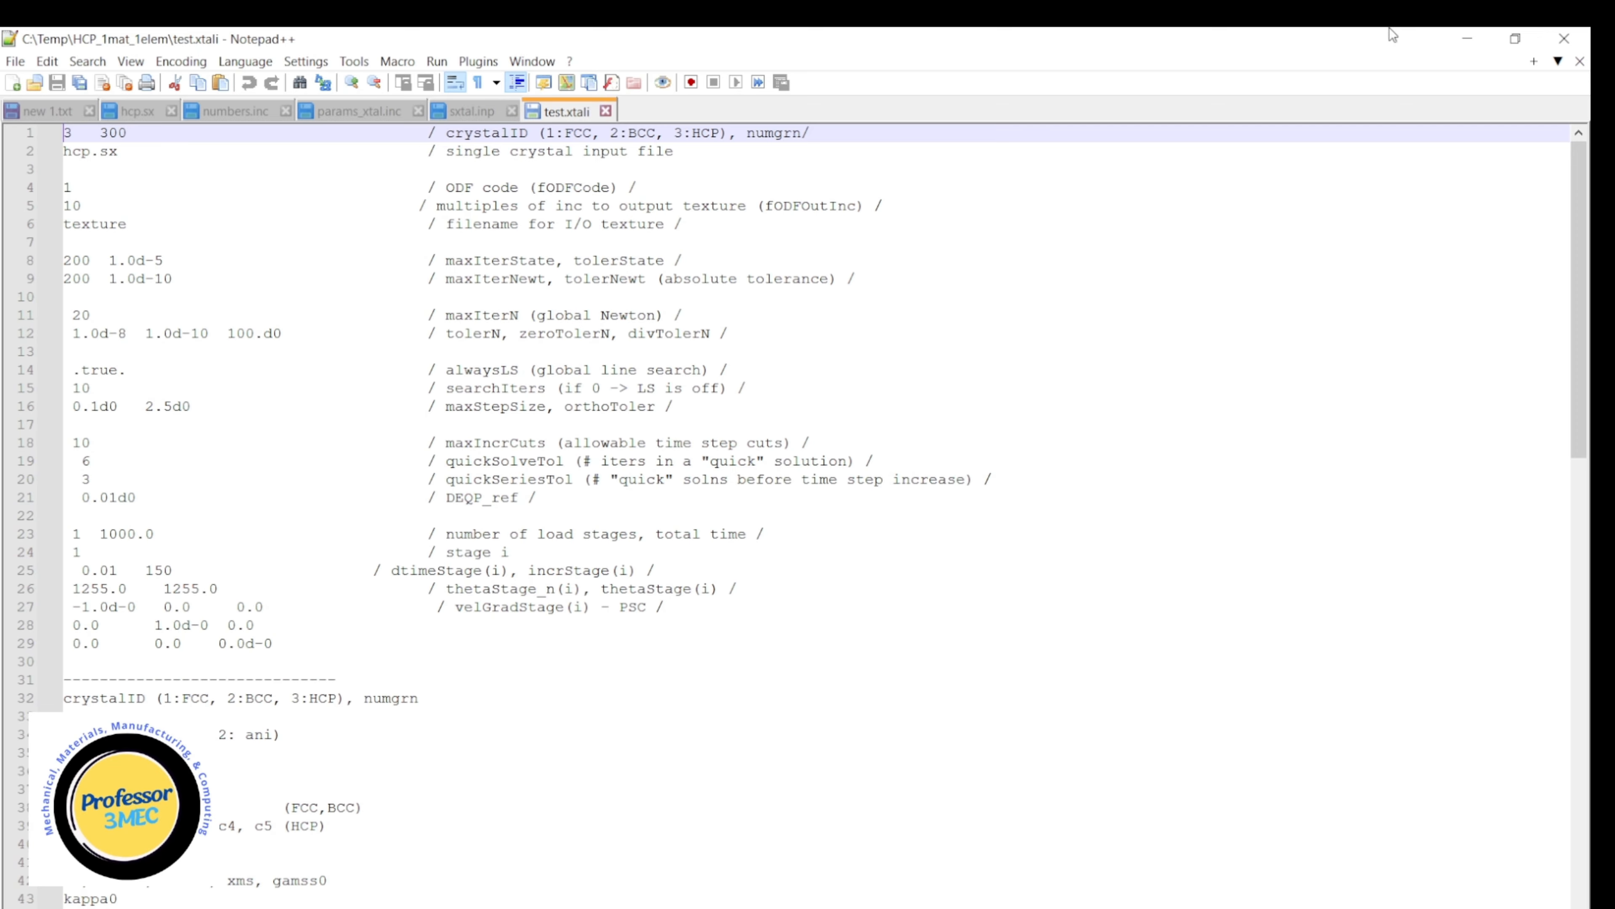
click(1468, 41)
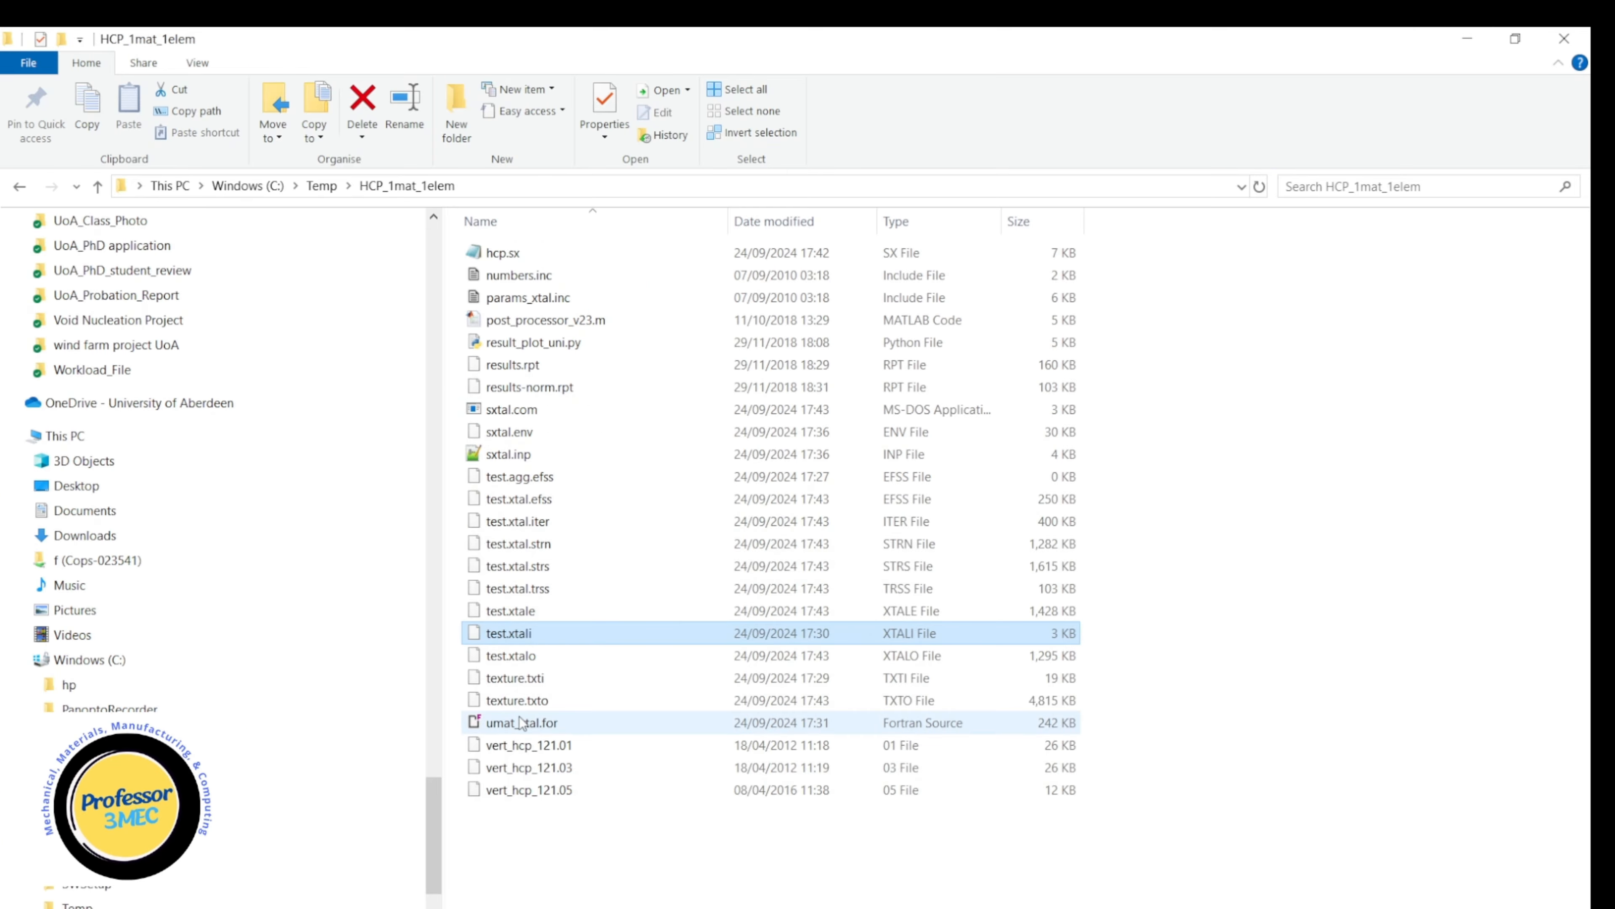
Open texture.txti in Notepad++ and select the orientation angle rows from line 3 to the end of the data.
click(536, 689)
right_click(536, 689)
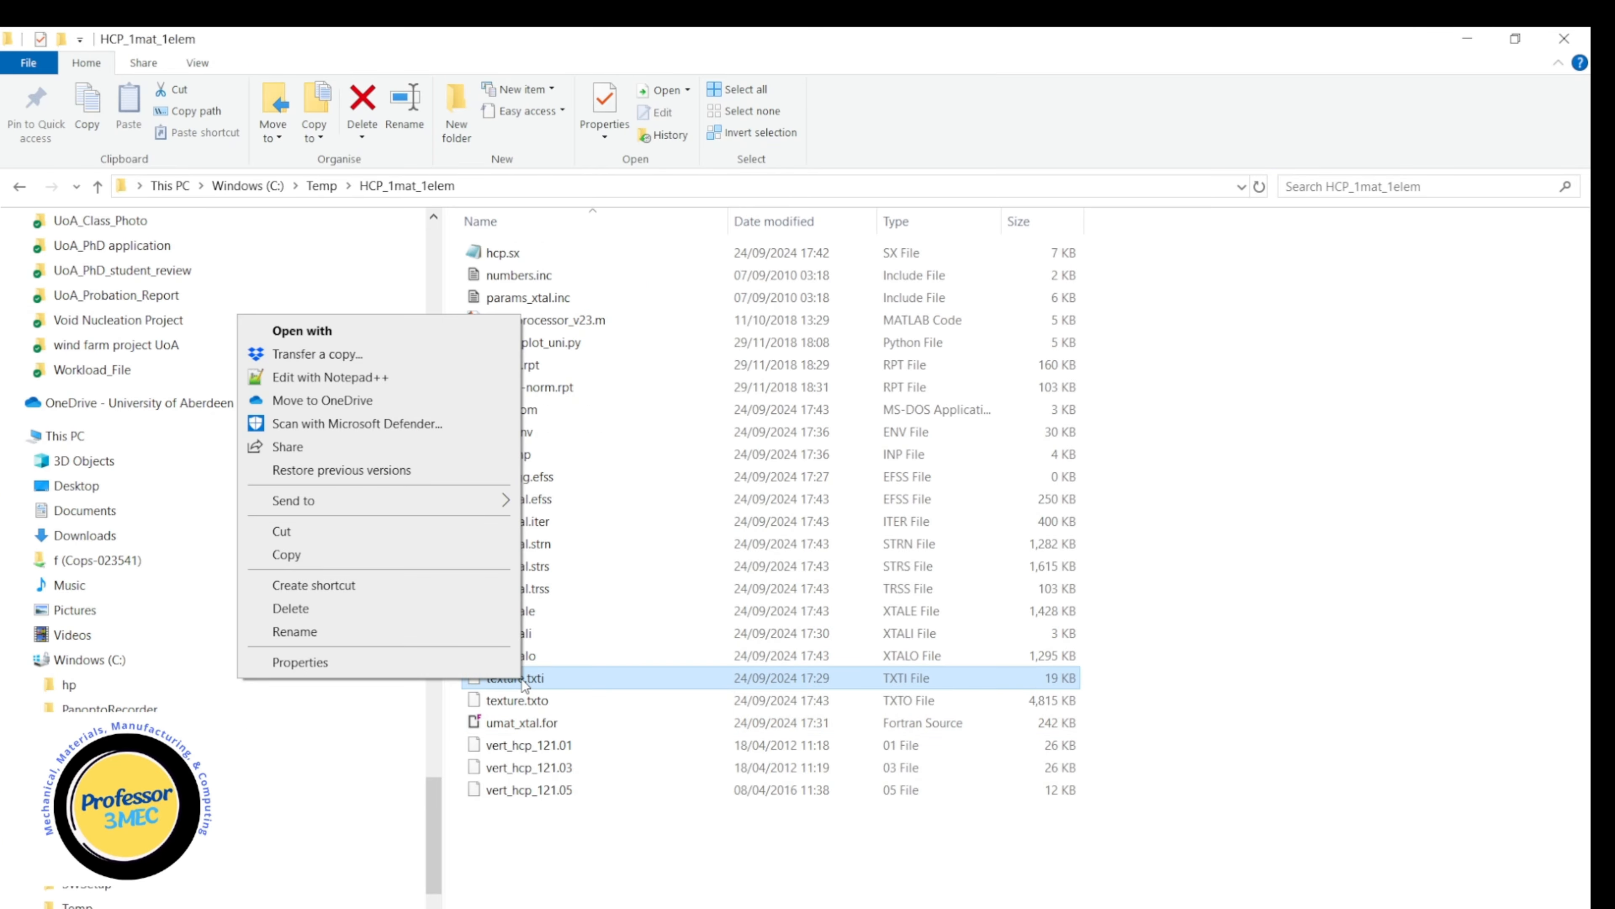
click(389, 376)
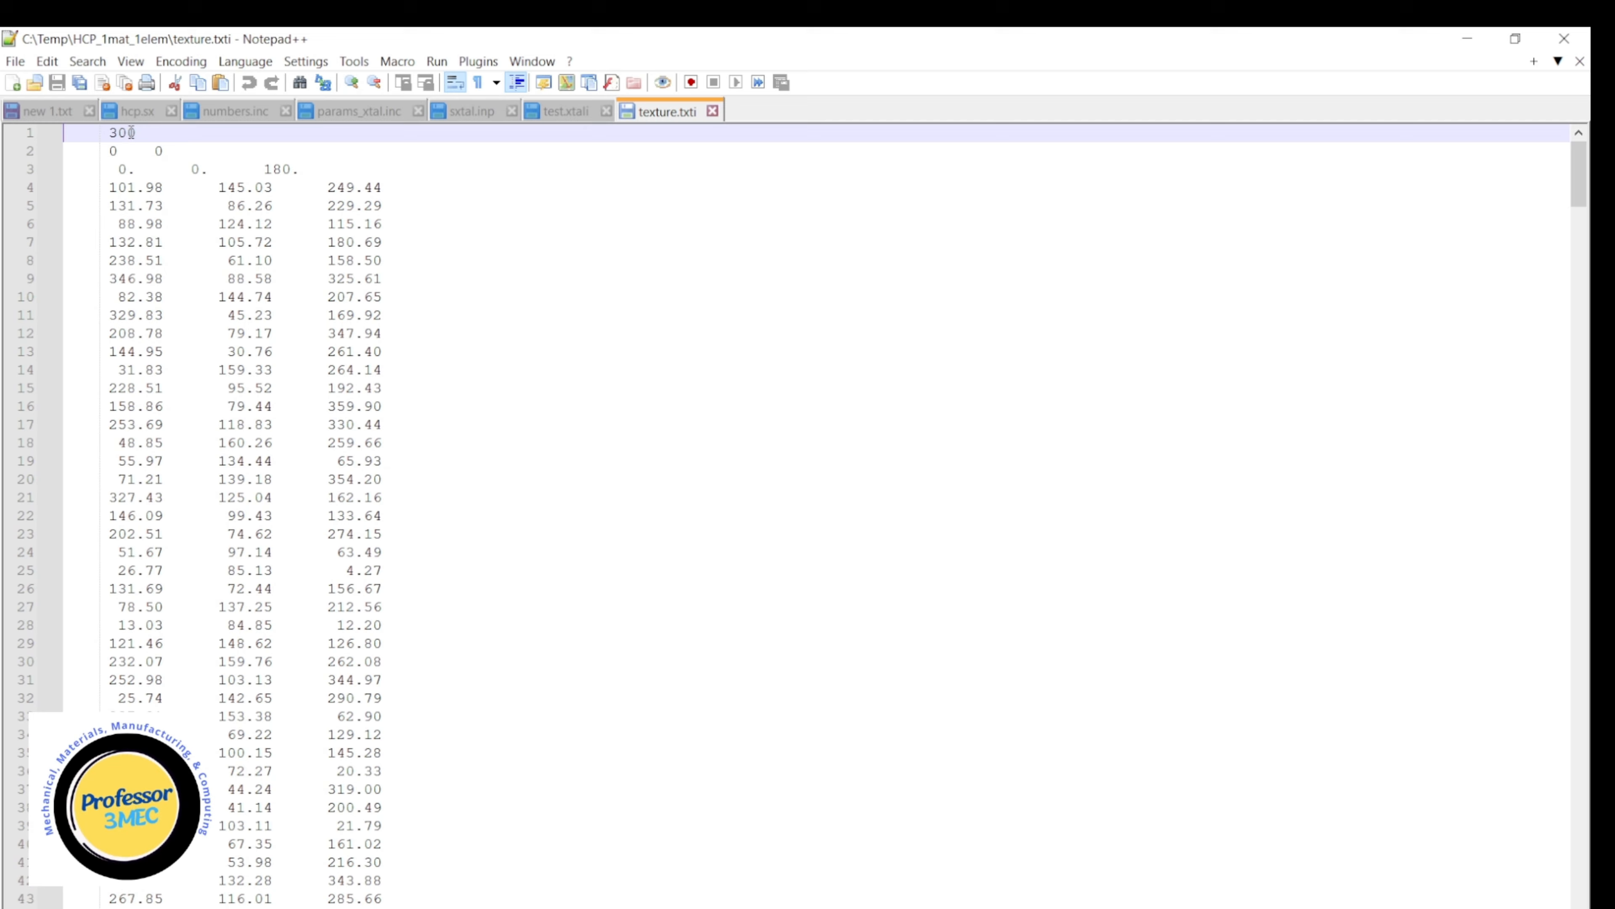
drag(119, 169, 396, 877)
scroll(264, 636, down, 10)
scroll(274, 675, down, 20)
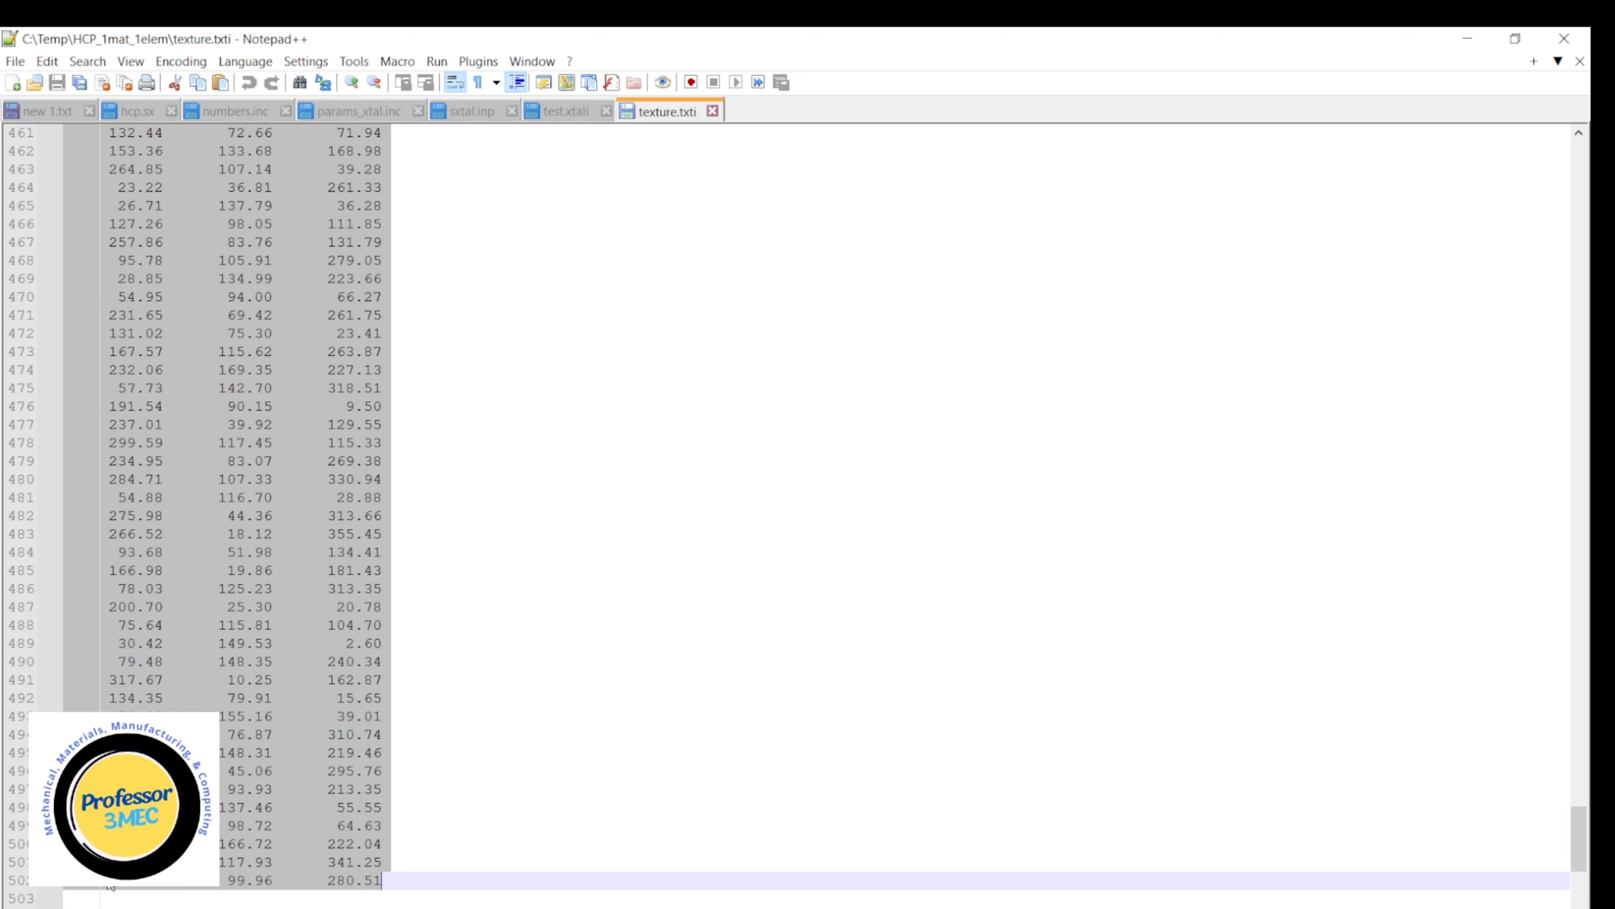
Review the selected orientation angles back to the start of texture.txti, and return to the folder.
scroll(312, 709, up, 20)
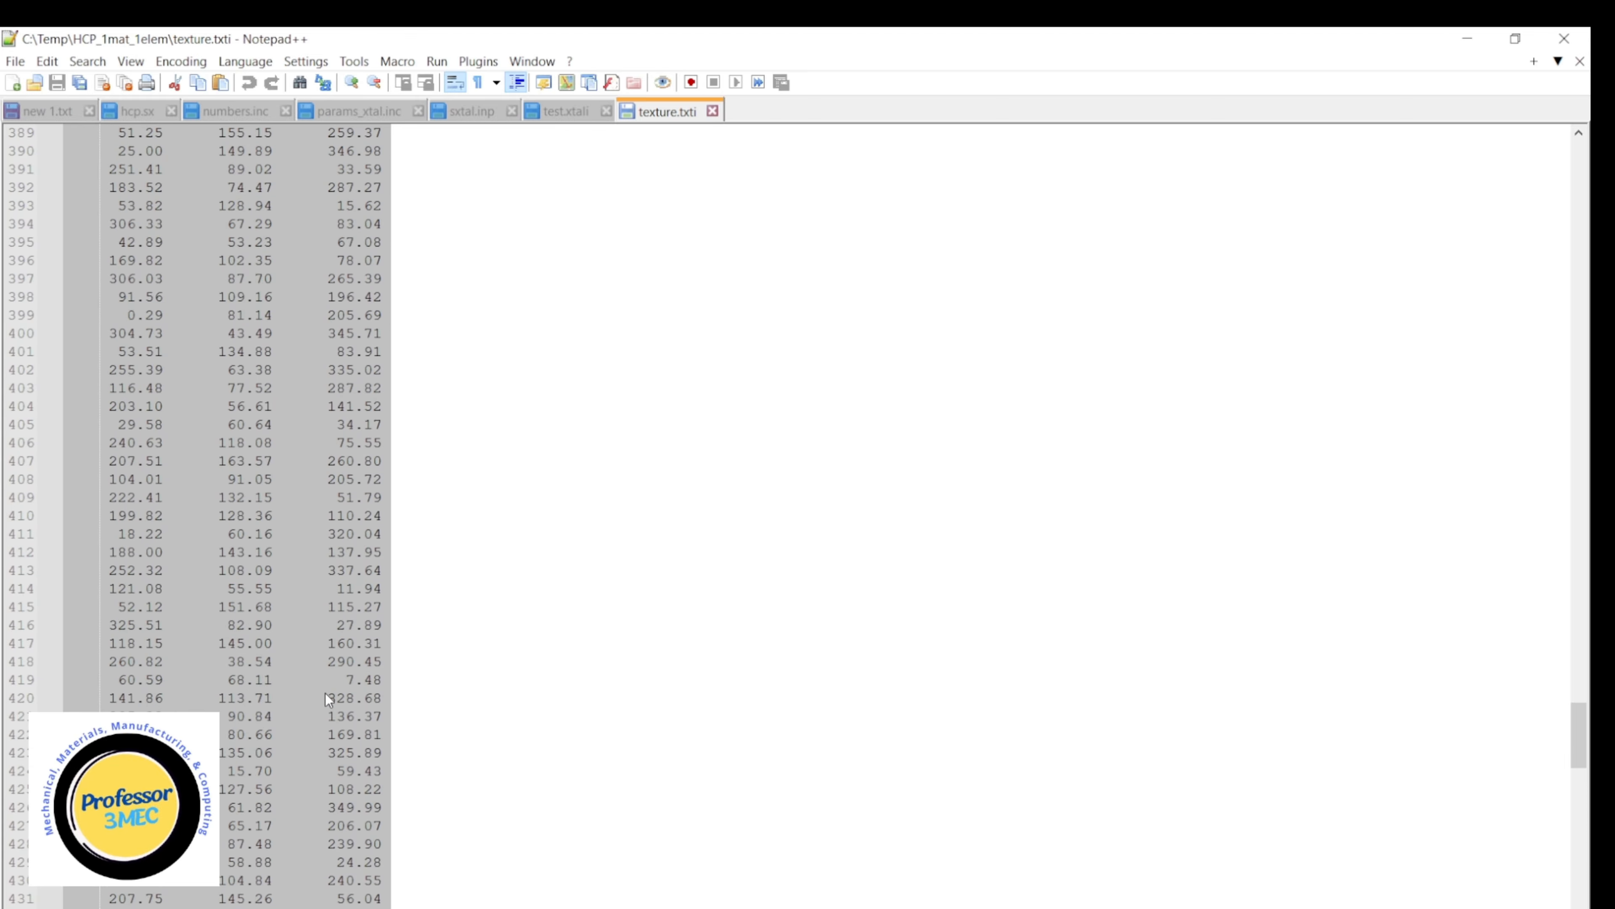
scroll(401, 645, up, 20)
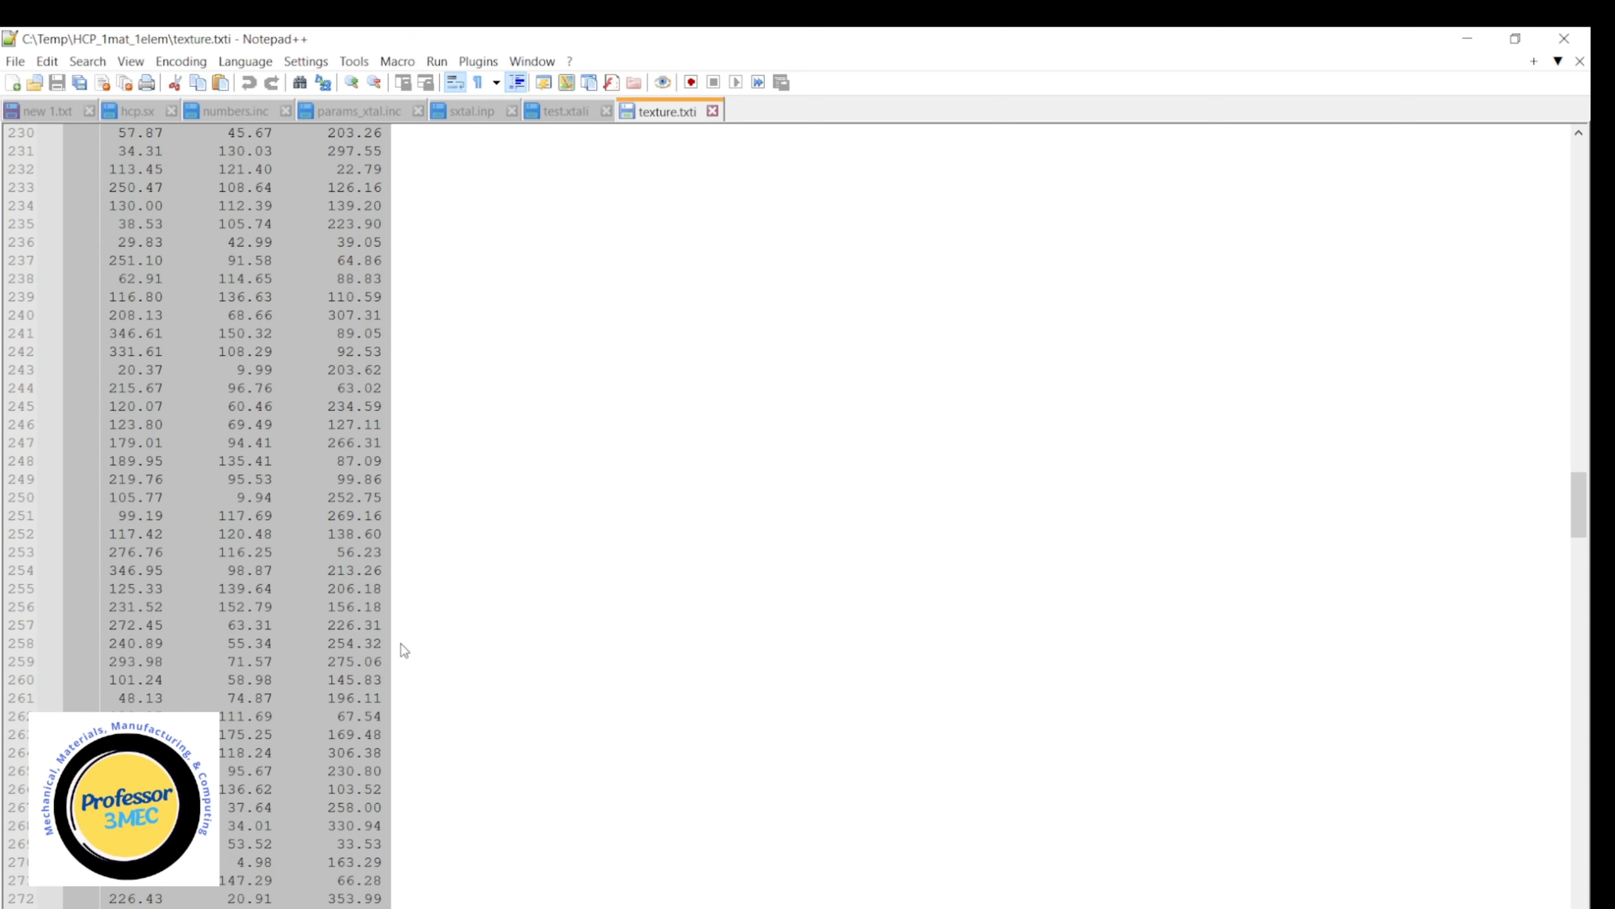
scroll(401, 643, up, 20)
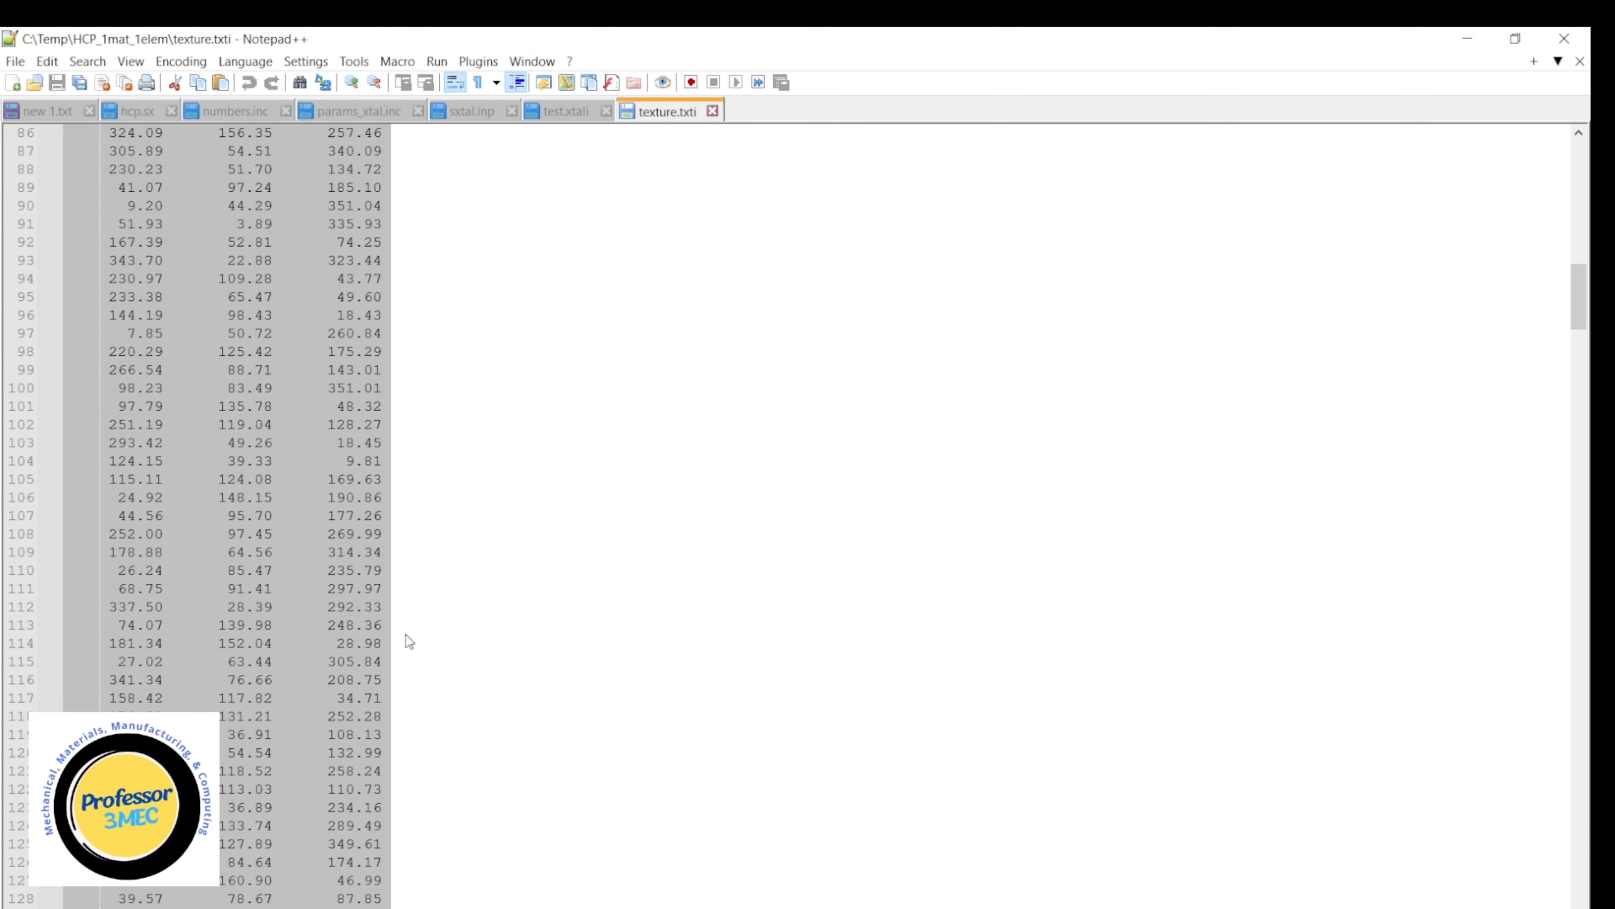
scroll(406, 634, up, 13)
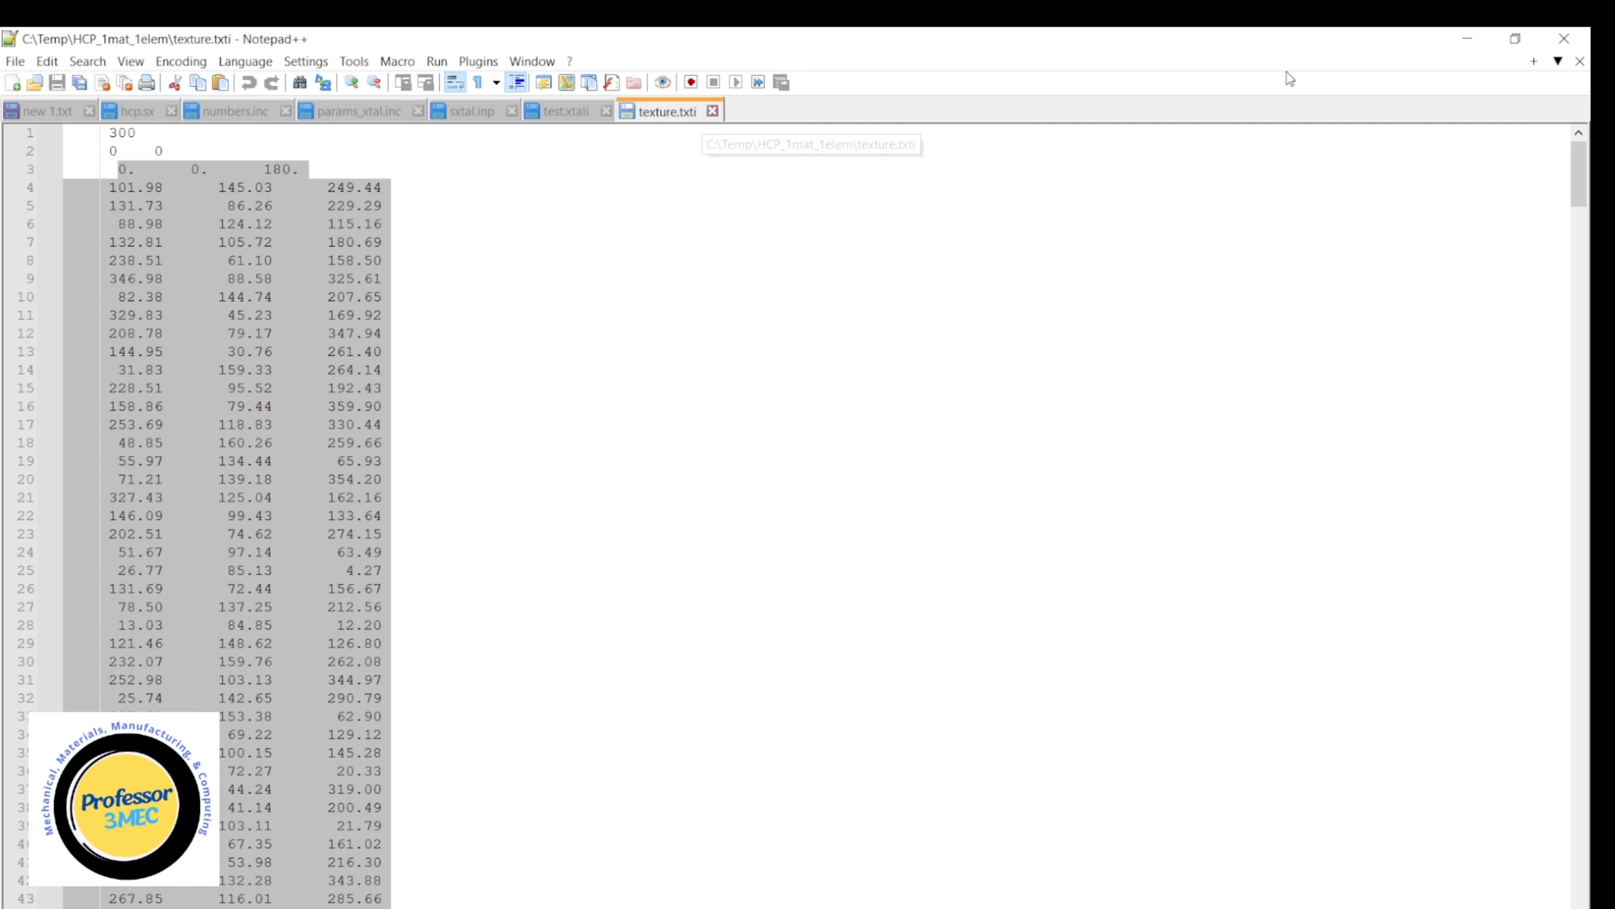
click(1473, 40)
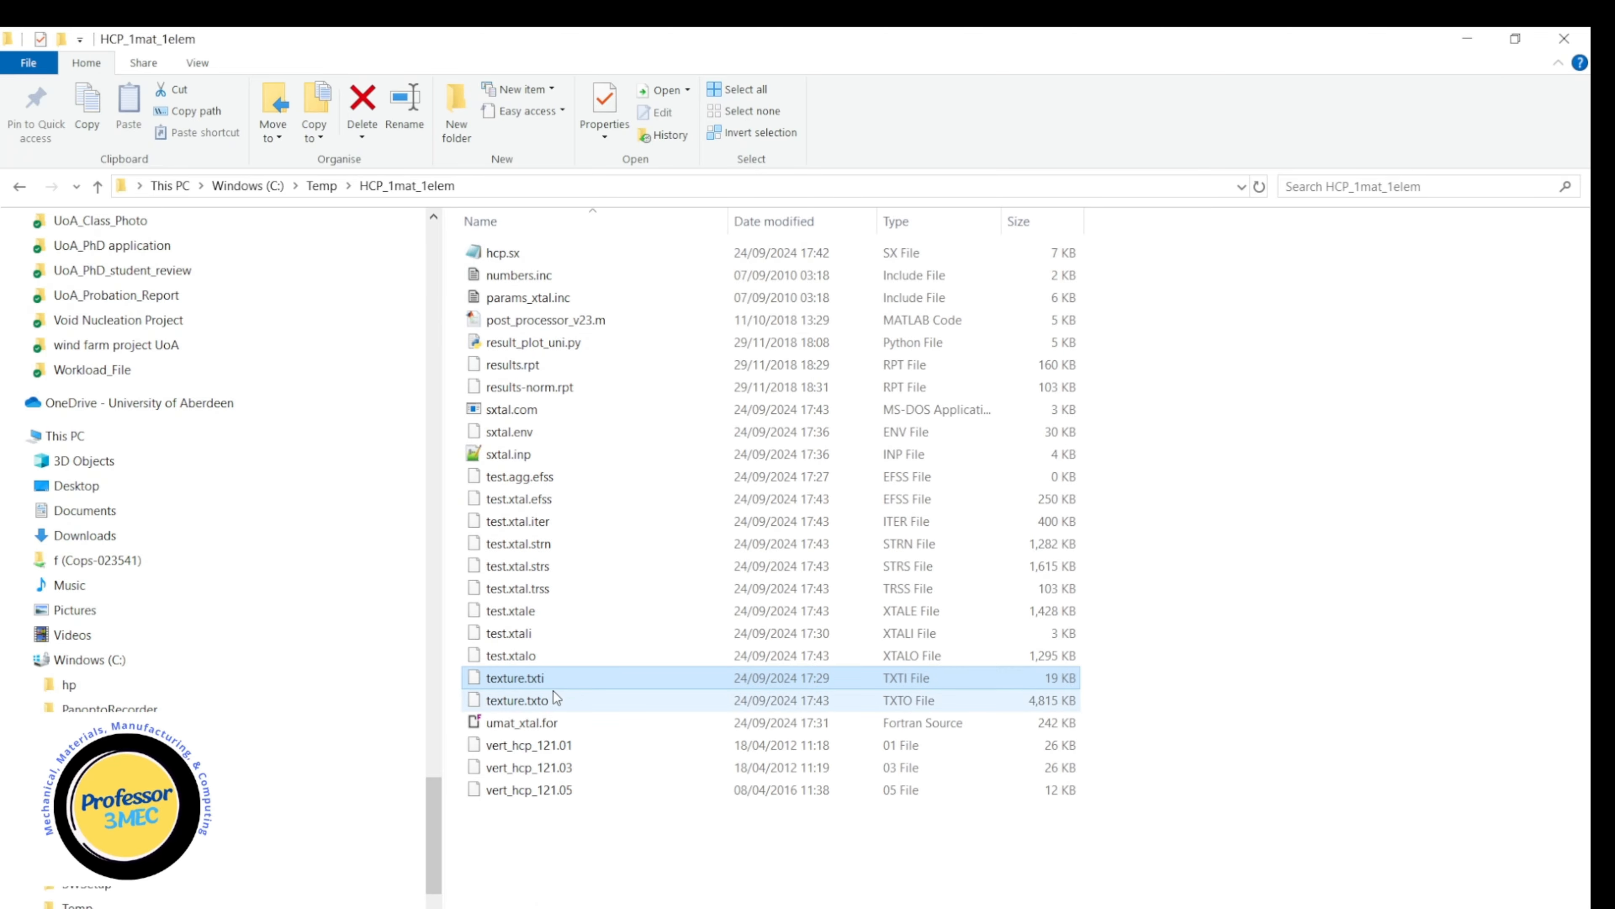
Open umat_xtal.for in Notepad++ and place the cursor in the filePath working directory string on line 95.
right_click(523, 722)
click(424, 400)
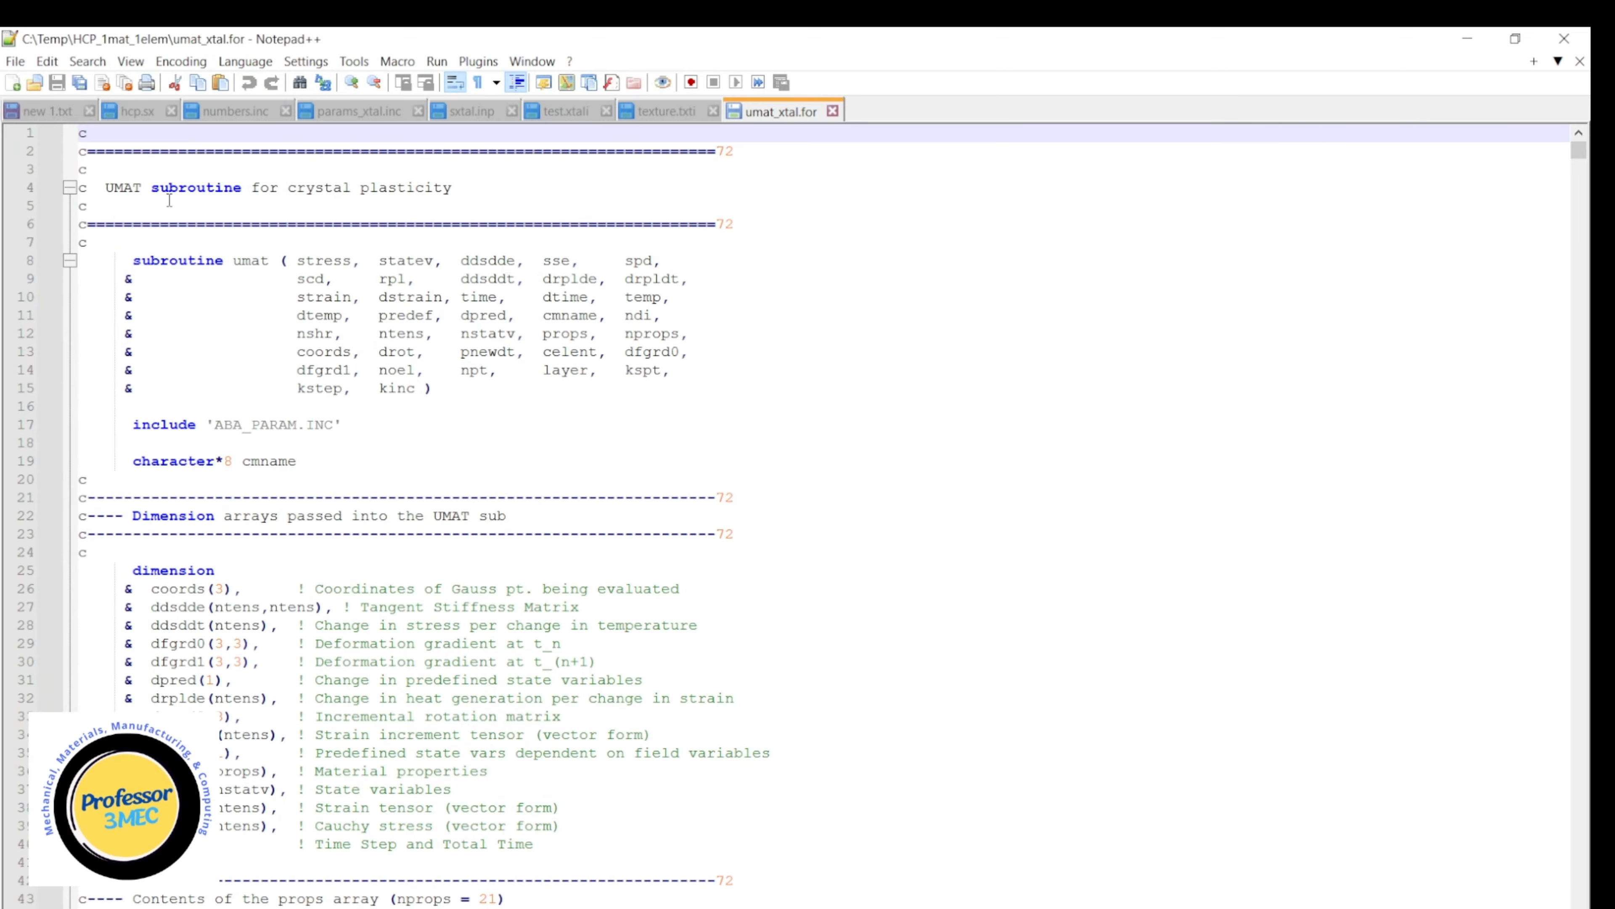
scroll(442, 601, down, 5)
scroll(442, 602, down, 20)
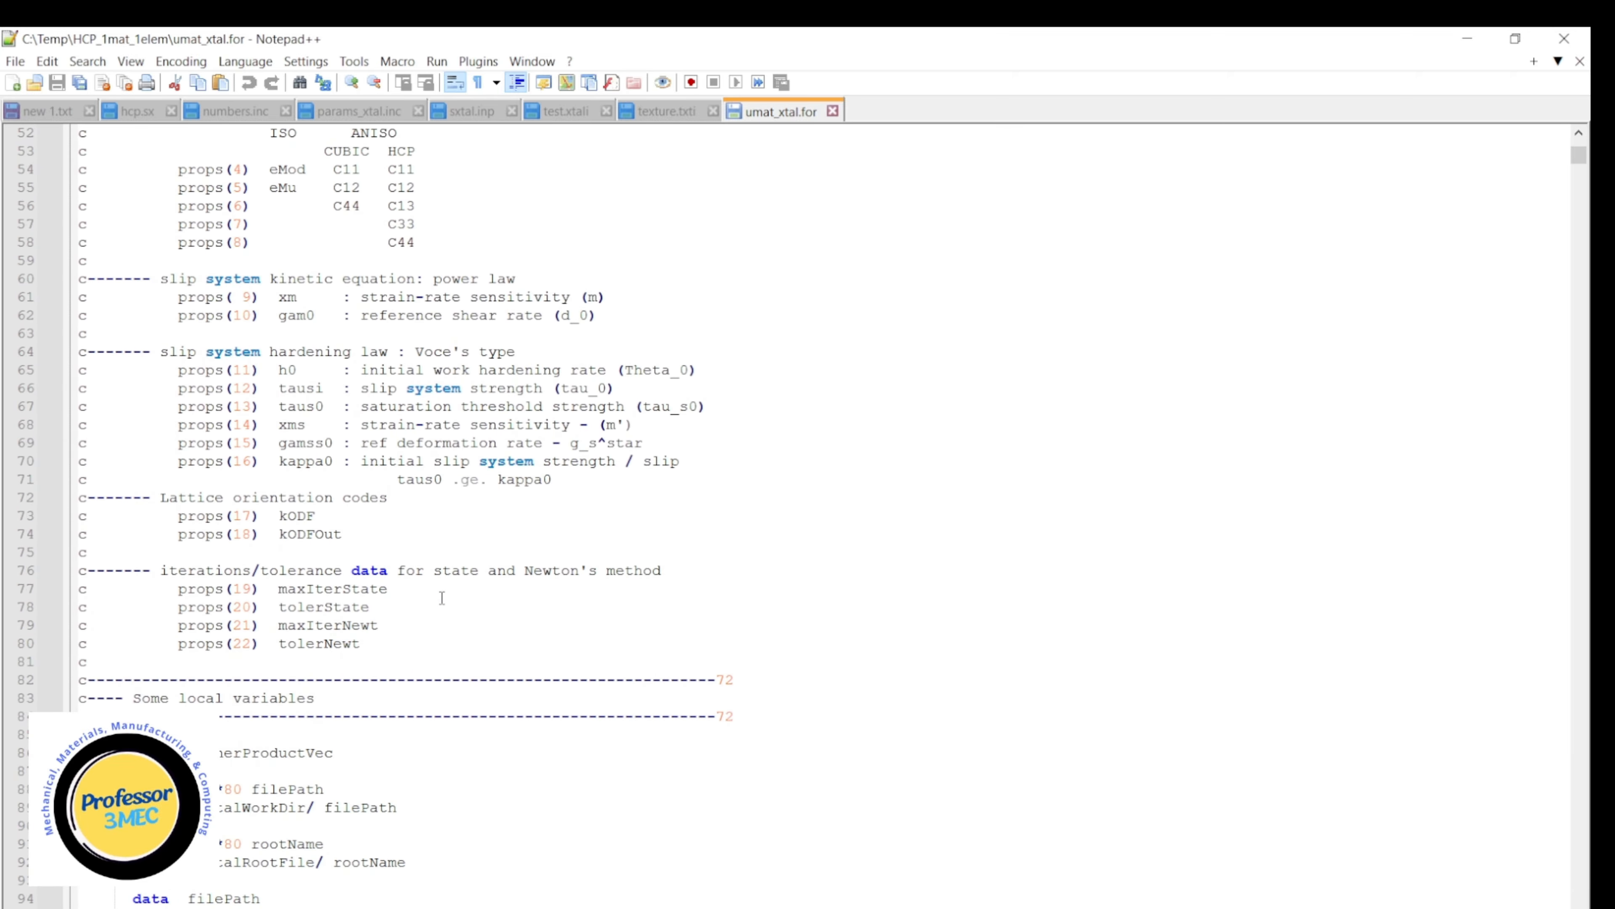
scroll(442, 596, down, 7)
scroll(442, 596, up, 11)
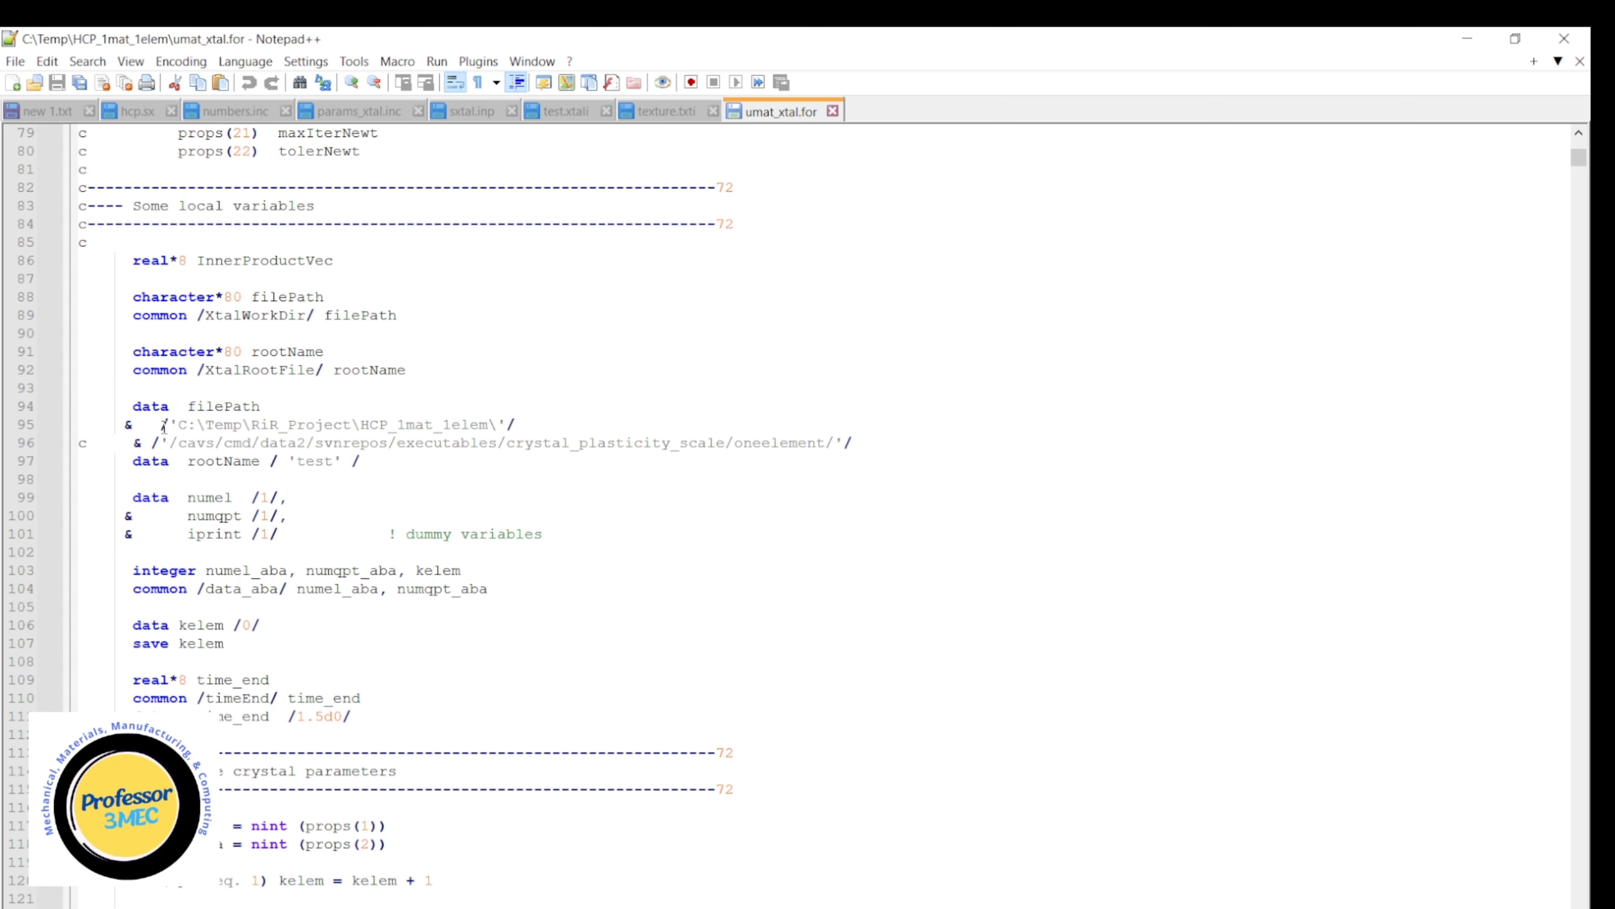
drag(160, 425, 511, 425)
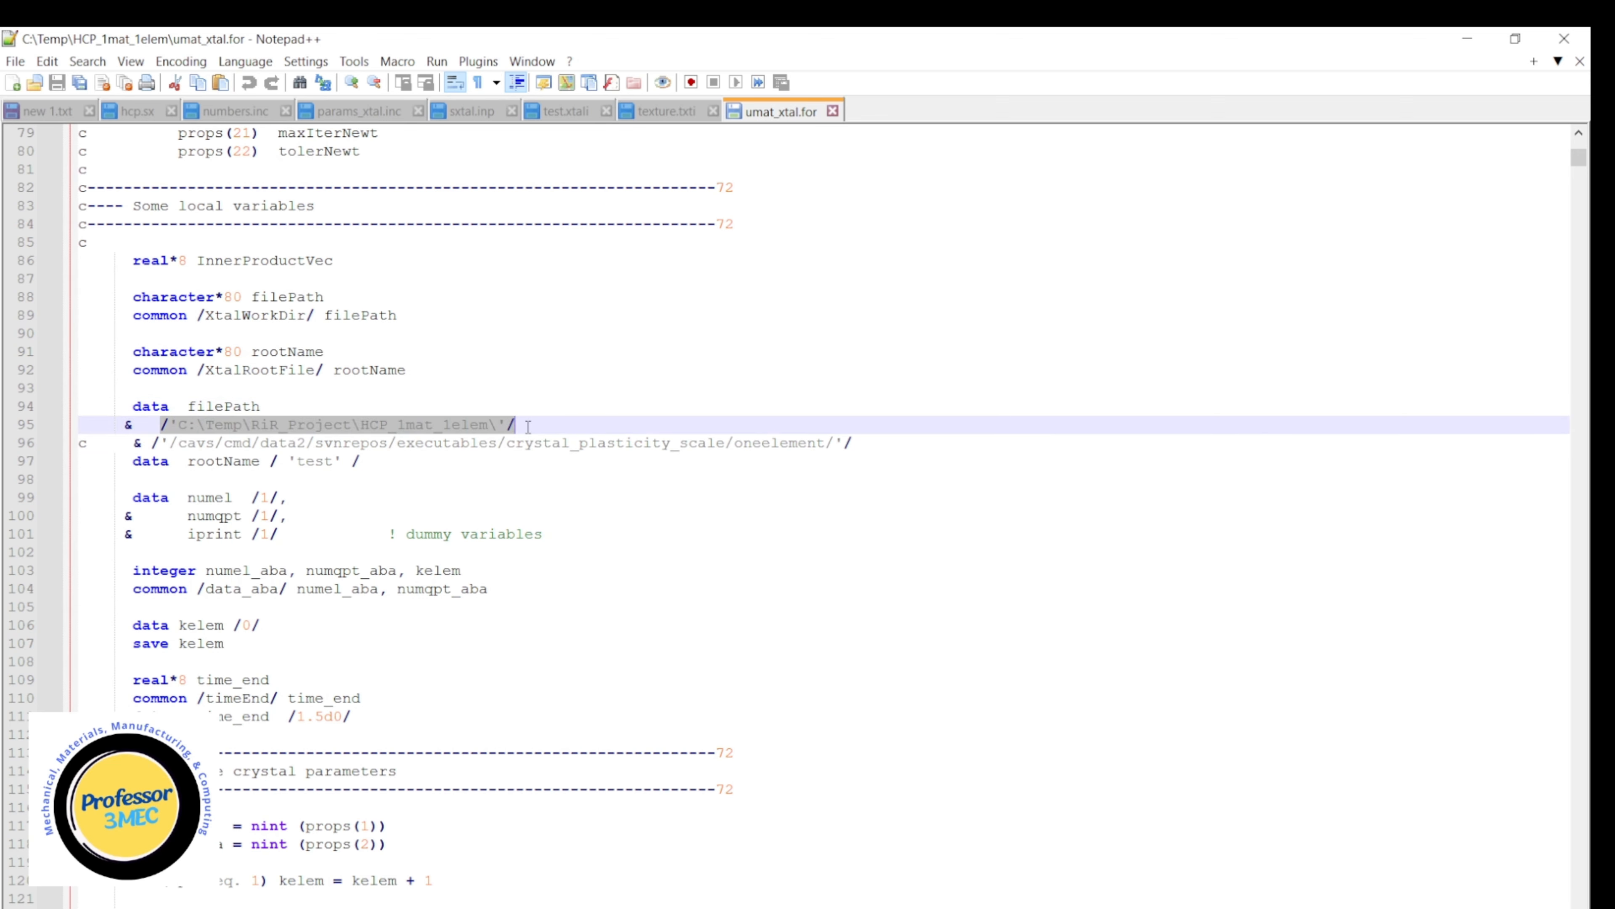
click(397, 431)
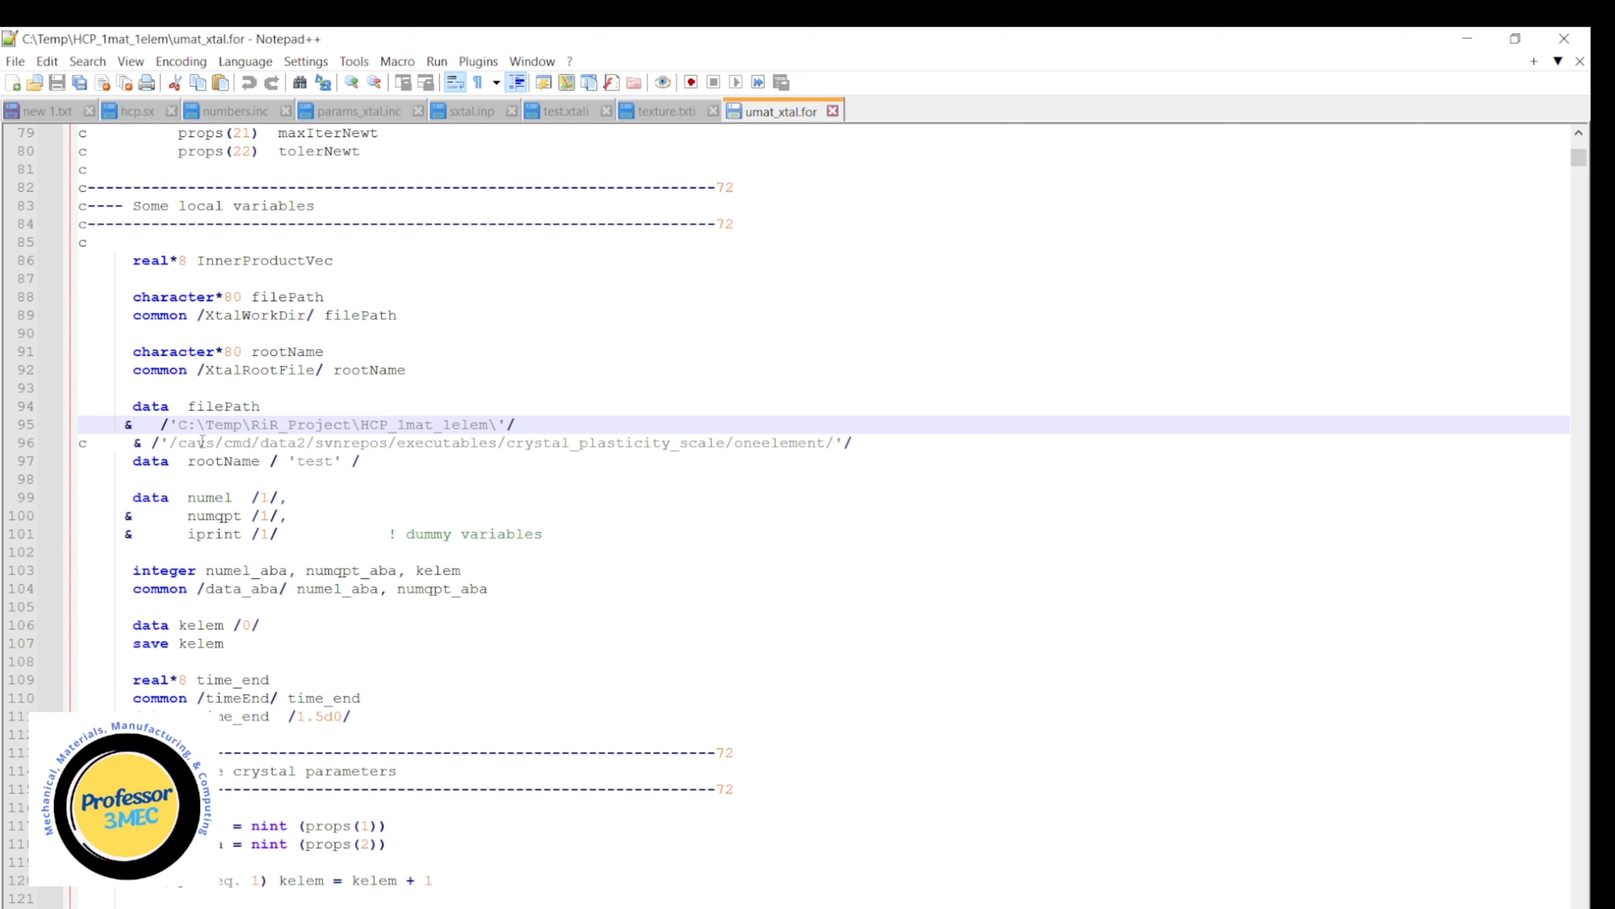
Highlight the commented-out cavs path on line 96 and the C:\ drive prefix of the filePath string on line 95.
click(173, 443)
drag(173, 443, 863, 443)
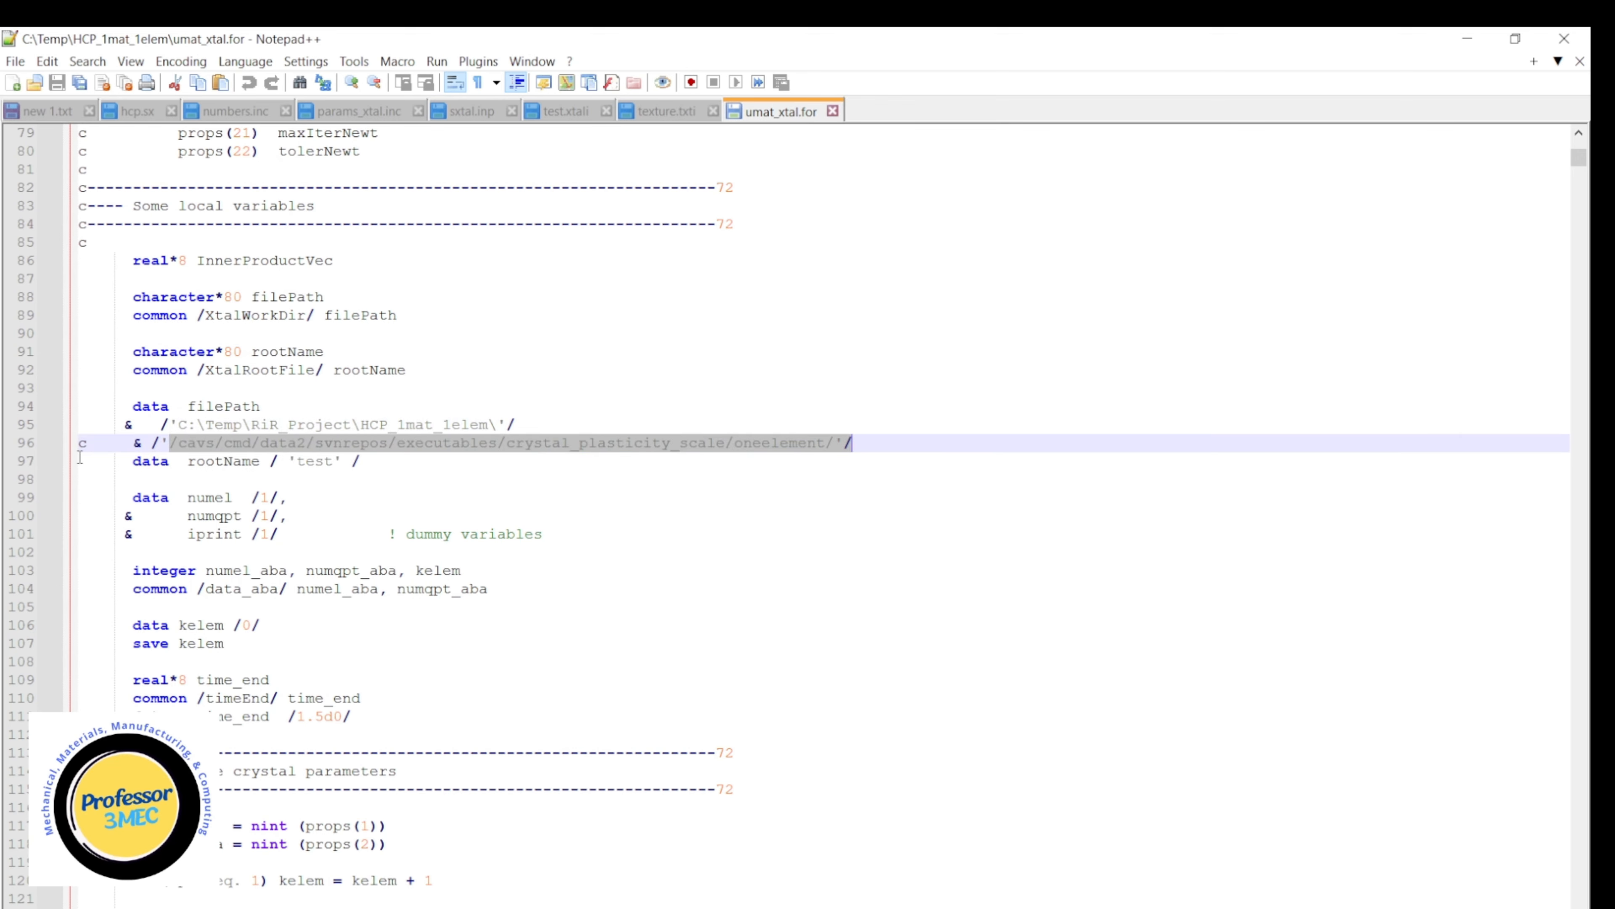
click(106, 443)
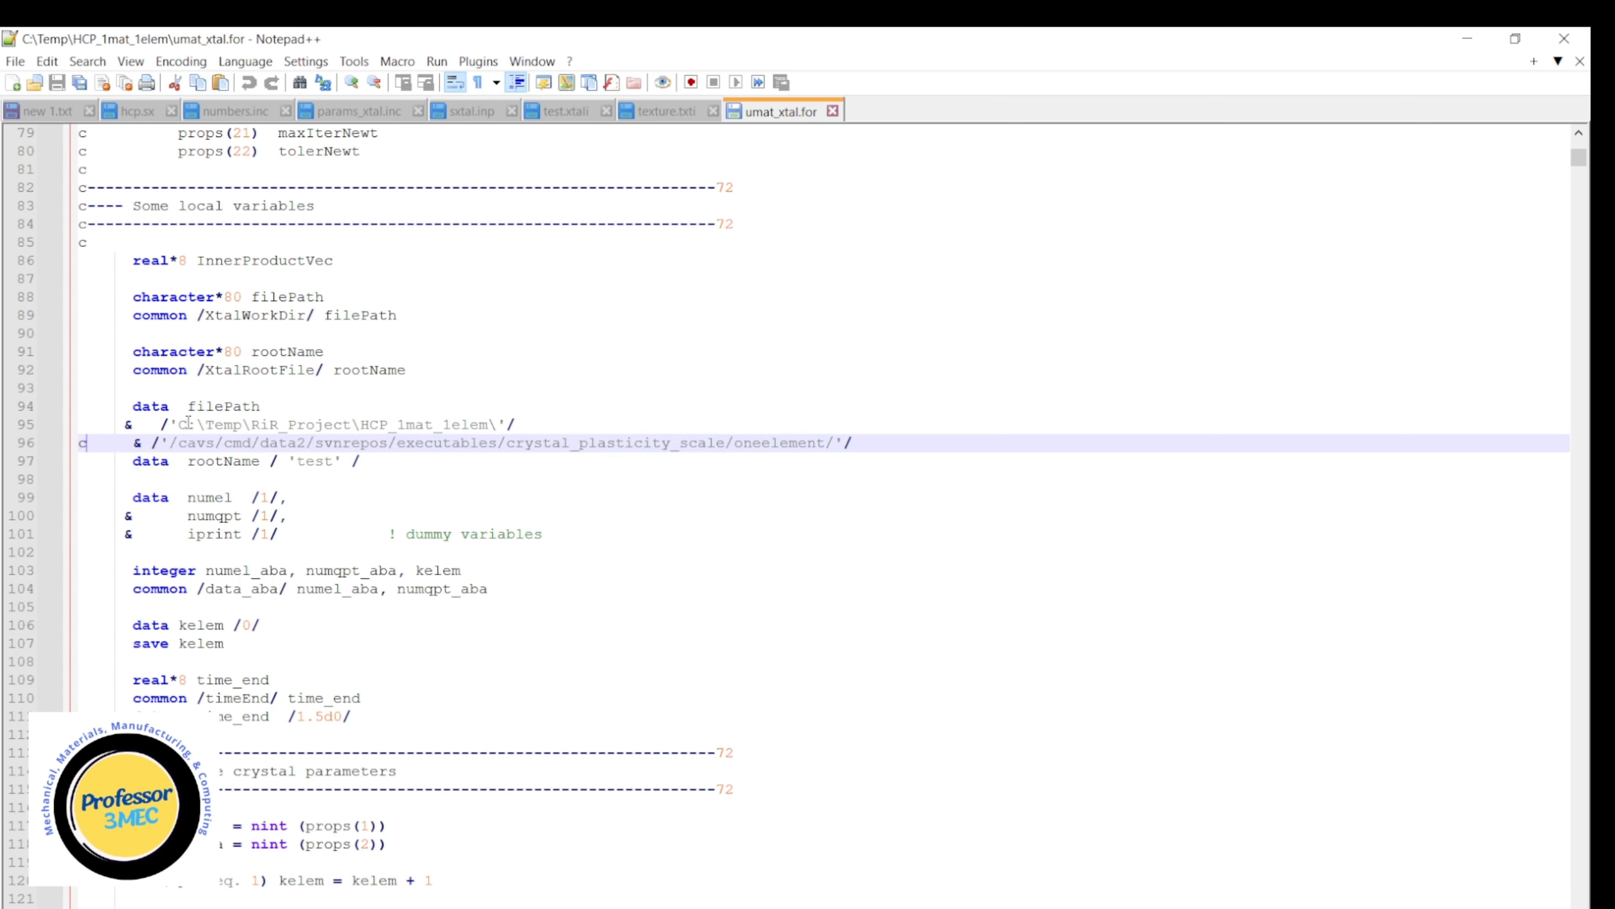
drag(179, 425, 205, 425)
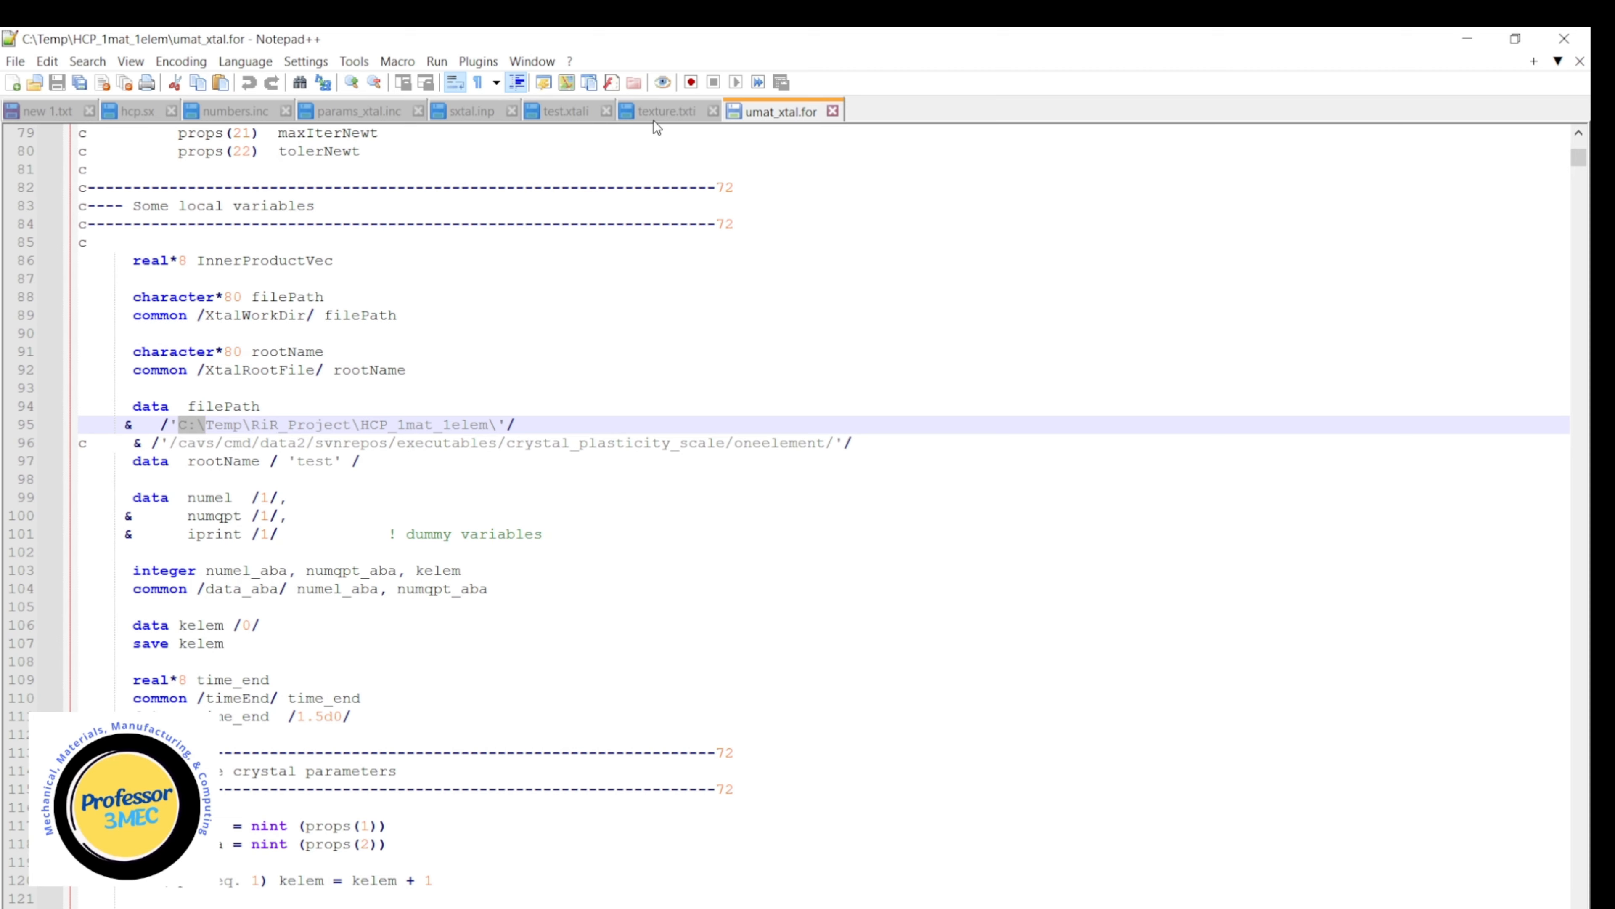
Clear the row selection in texture.txti, and highlight the crystal ID, the numgrn label and its grain count on line 1 of test.xtali.
click(661, 112)
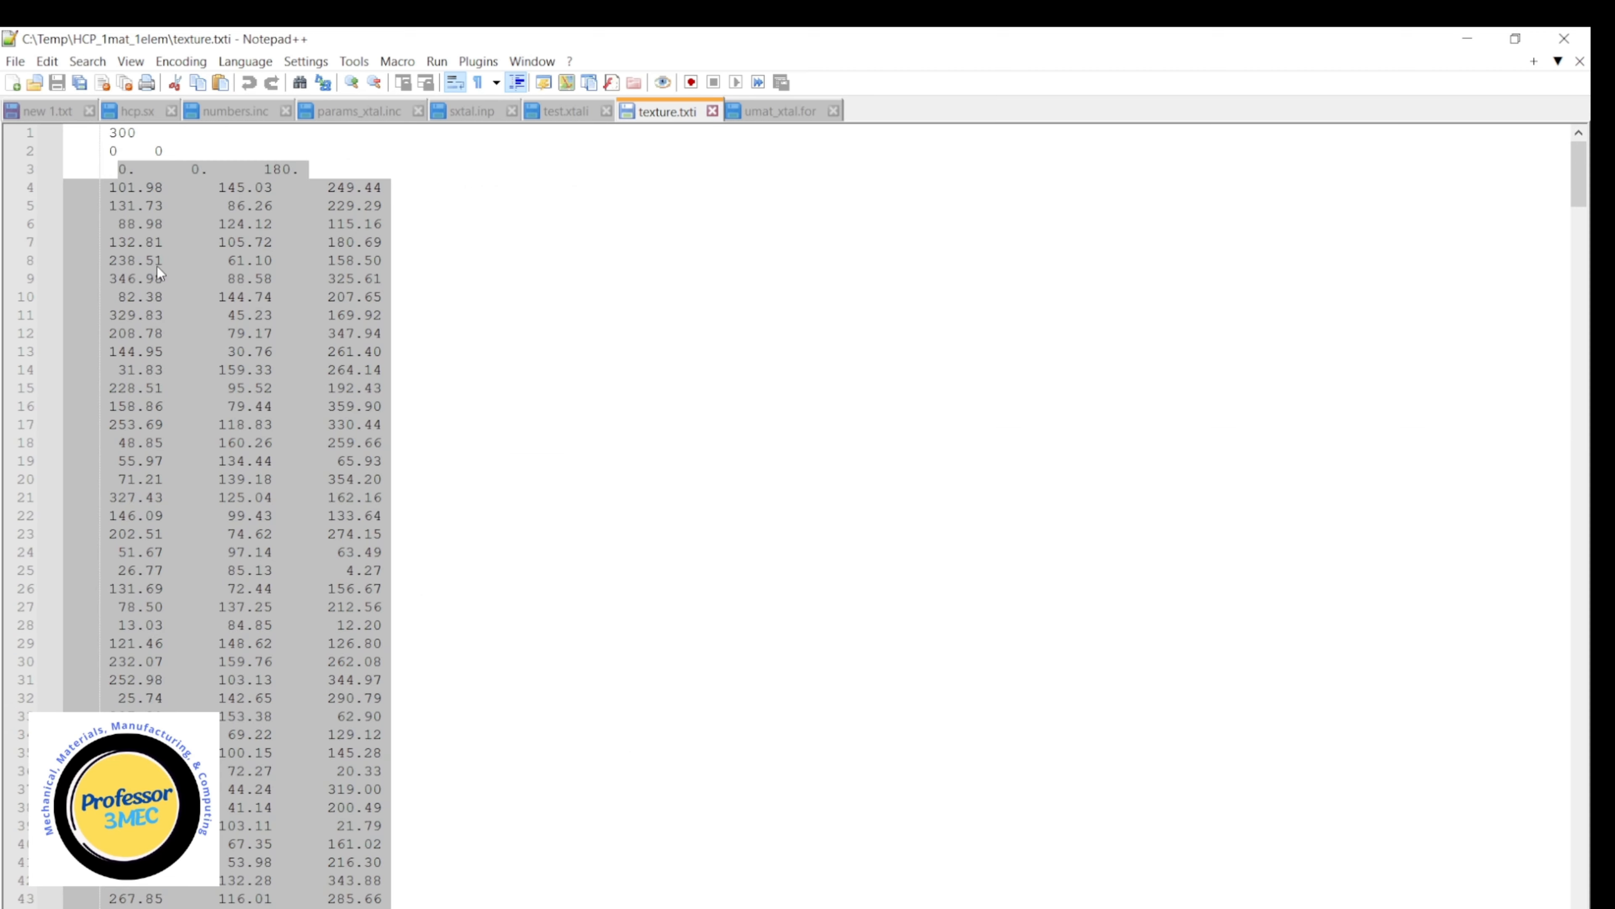
click(155, 226)
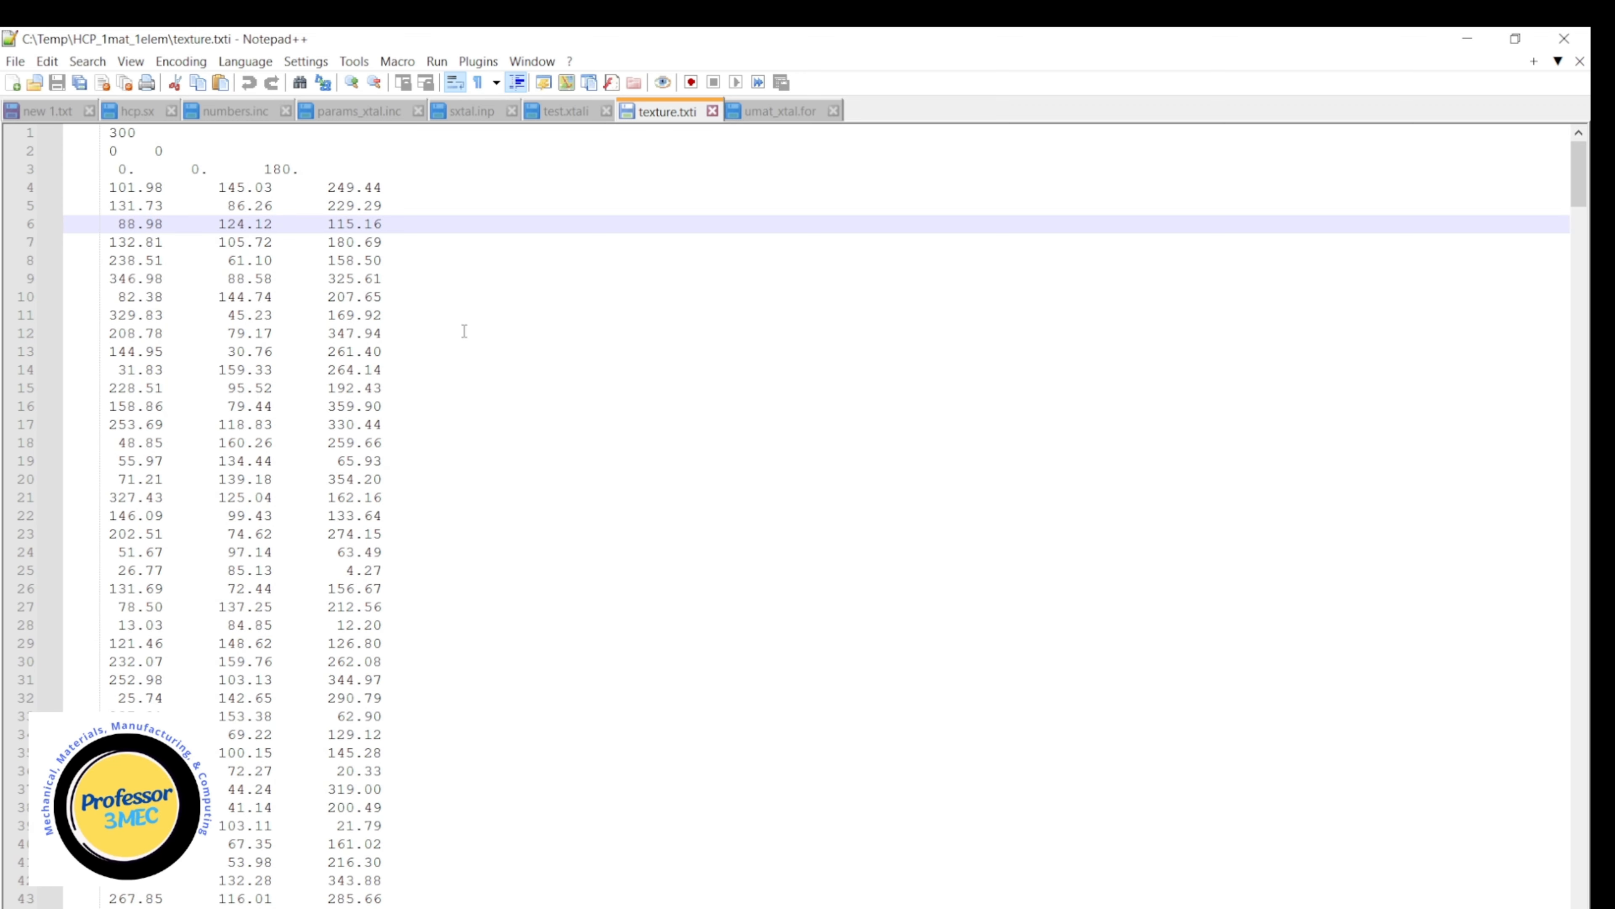
click(562, 112)
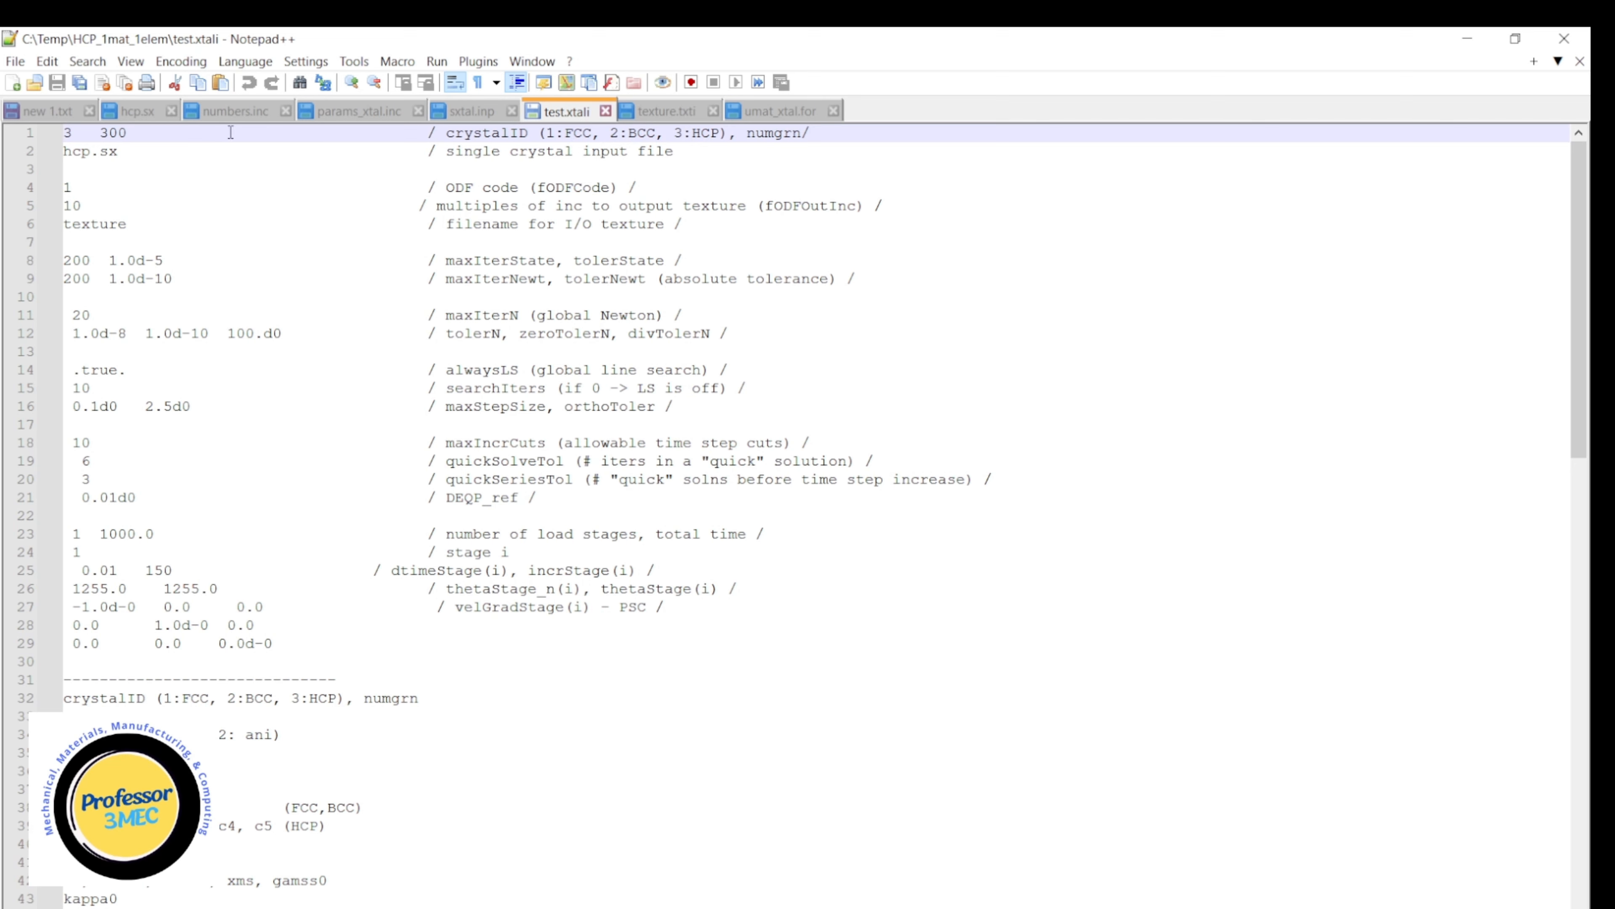
double_click(69, 133)
click(784, 149)
drag(745, 135, 799, 137)
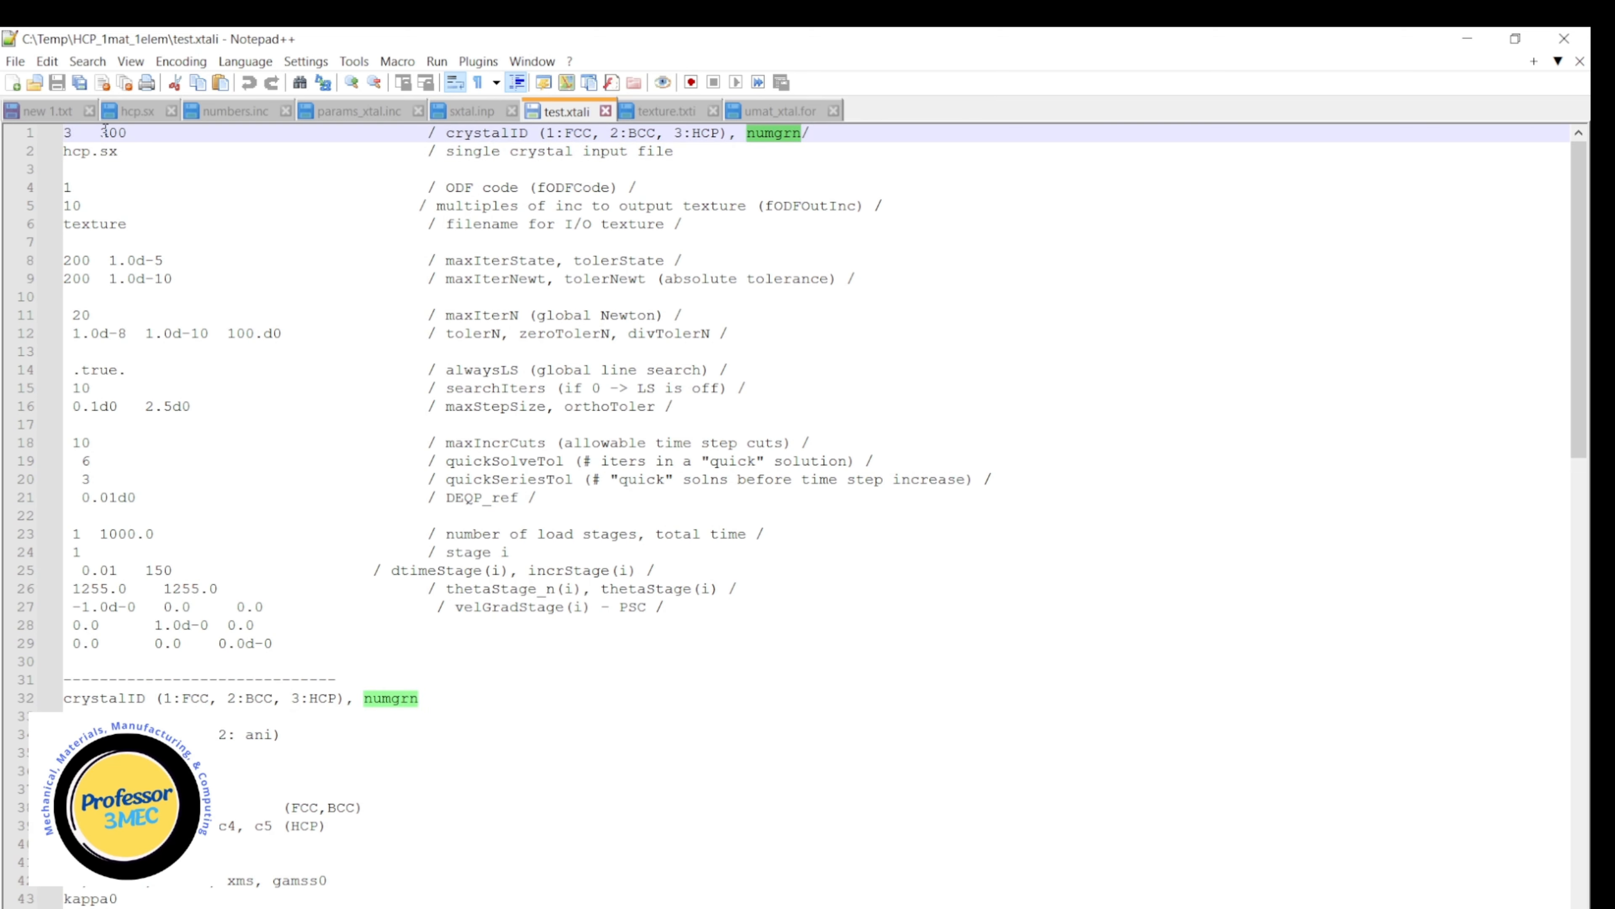
drag(100, 133, 126, 132)
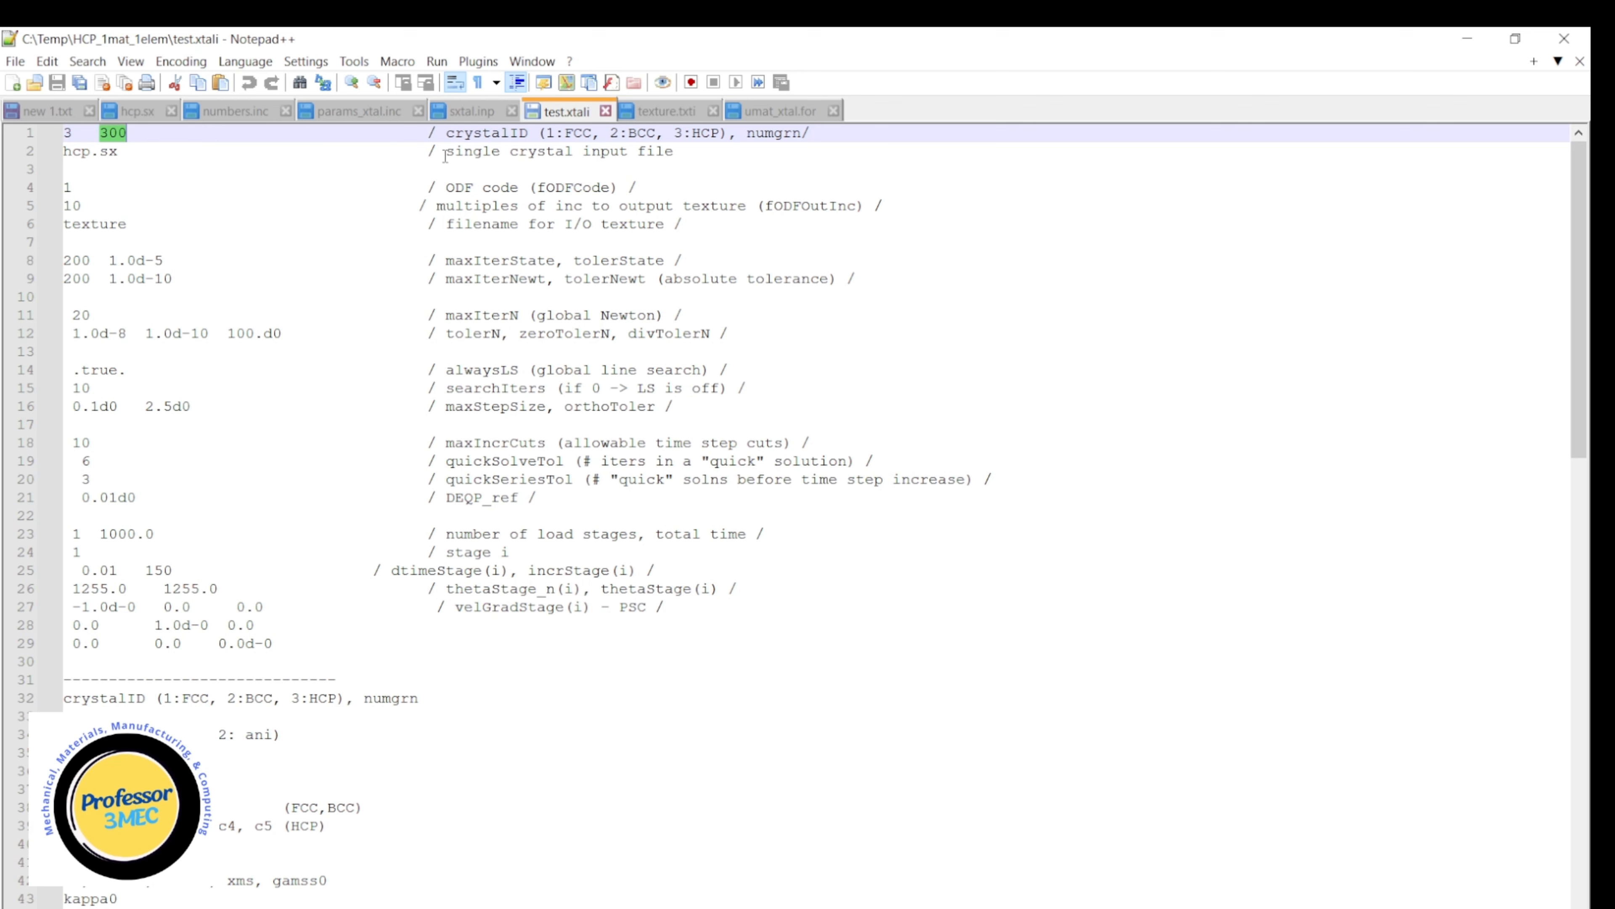
Highlight the single crystal input file description and the texture filename in test.xtali, and view the matching texture.txti file.
drag(445, 155, 674, 154)
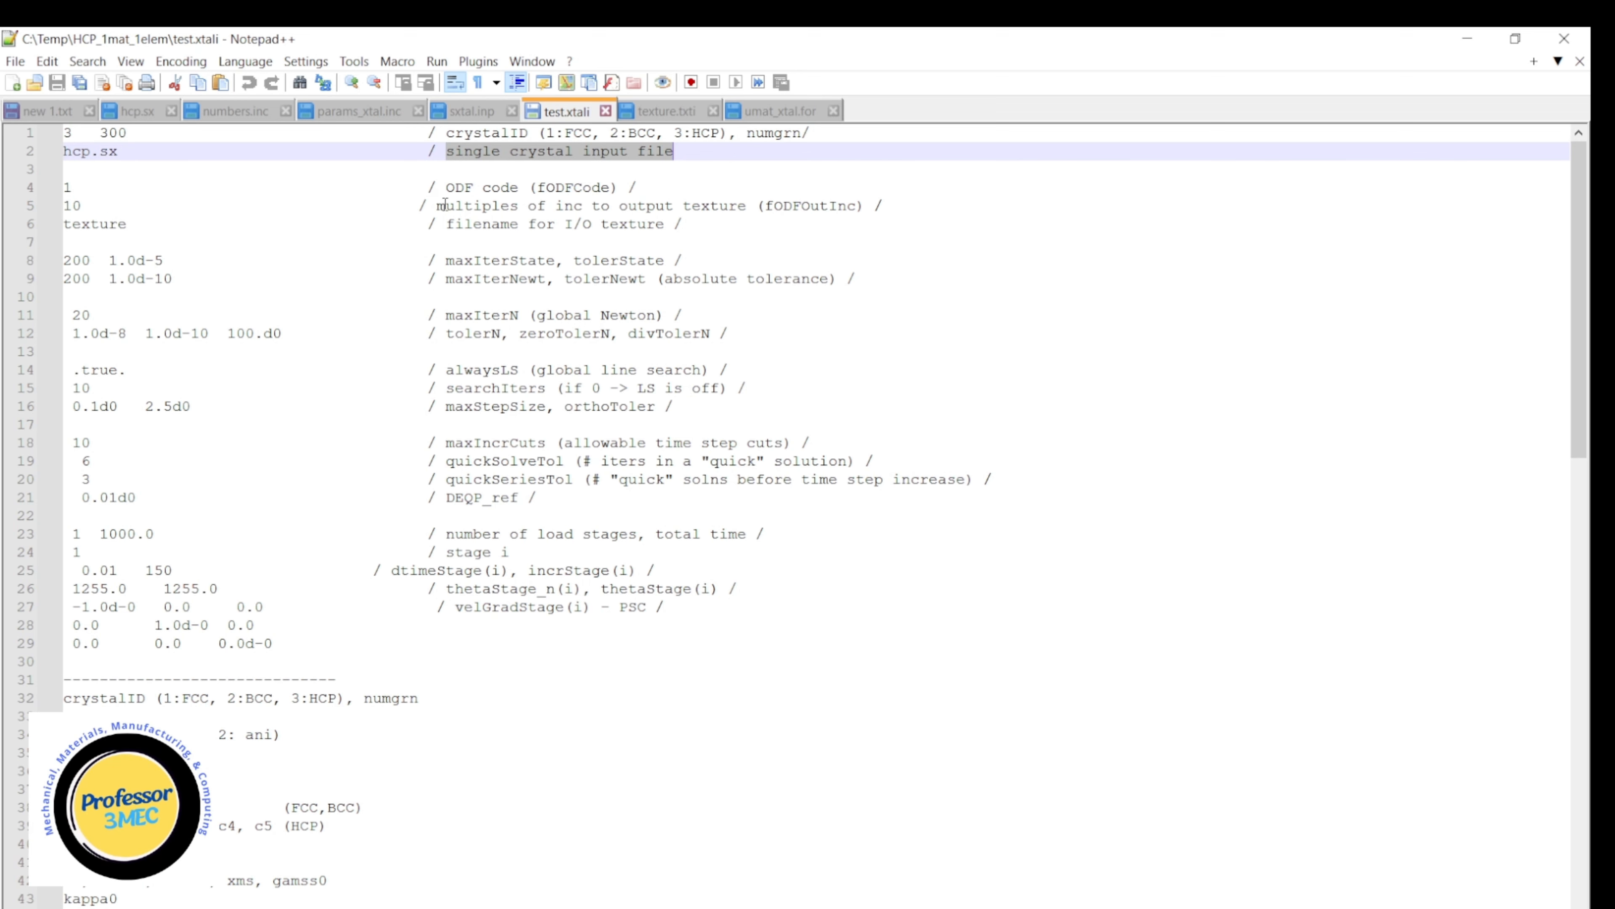
click(82, 207)
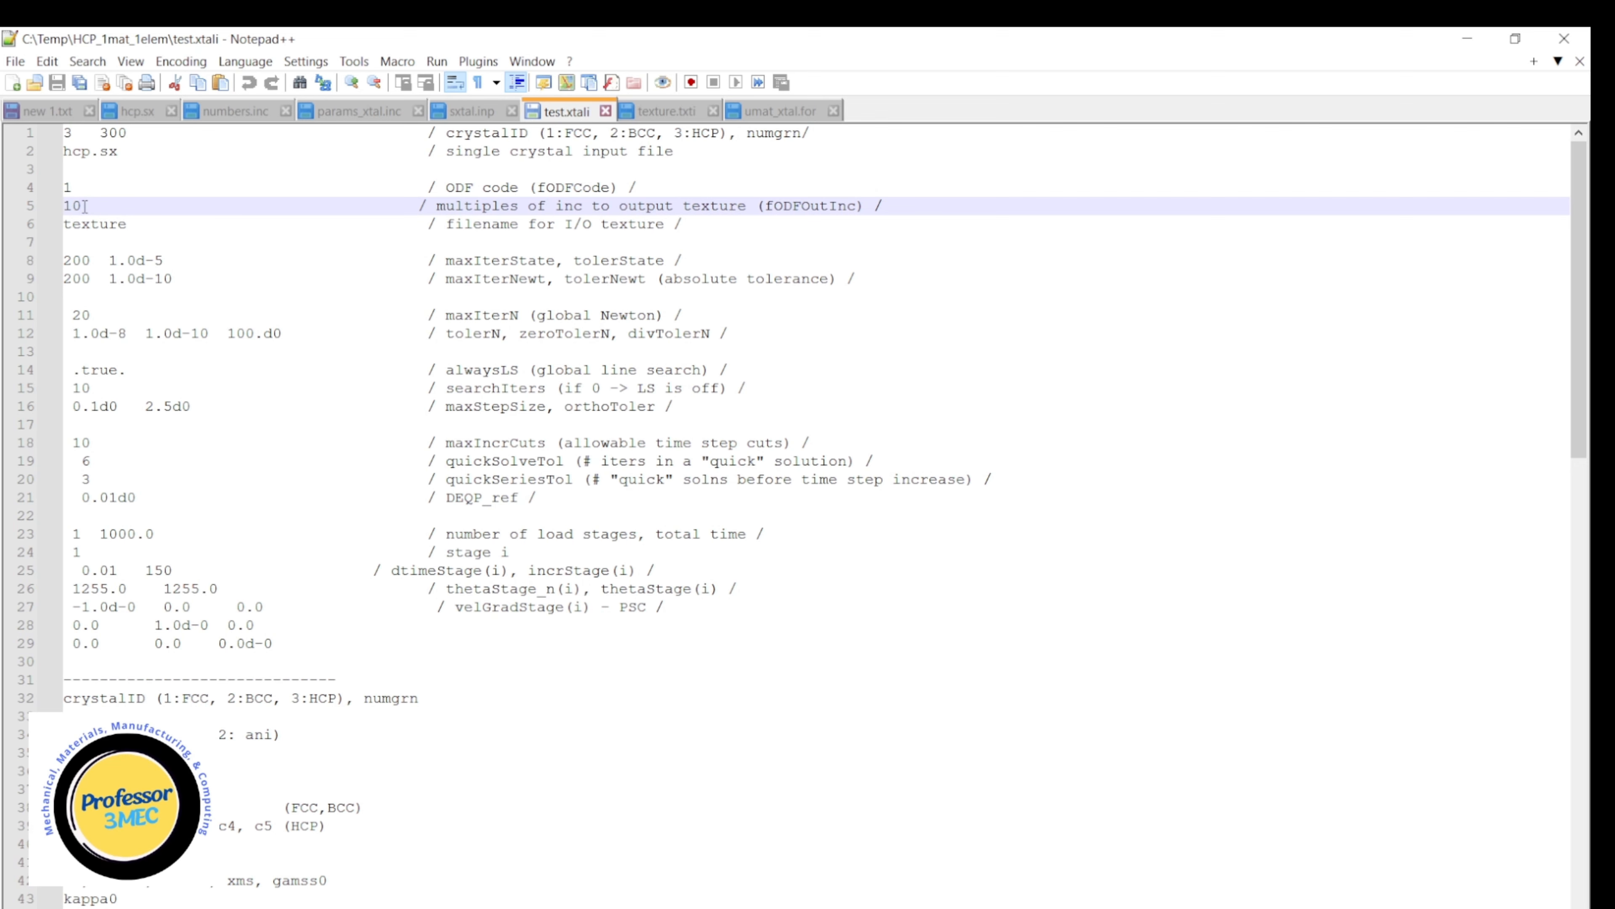
click(128, 224)
drag(129, 224, 64, 224)
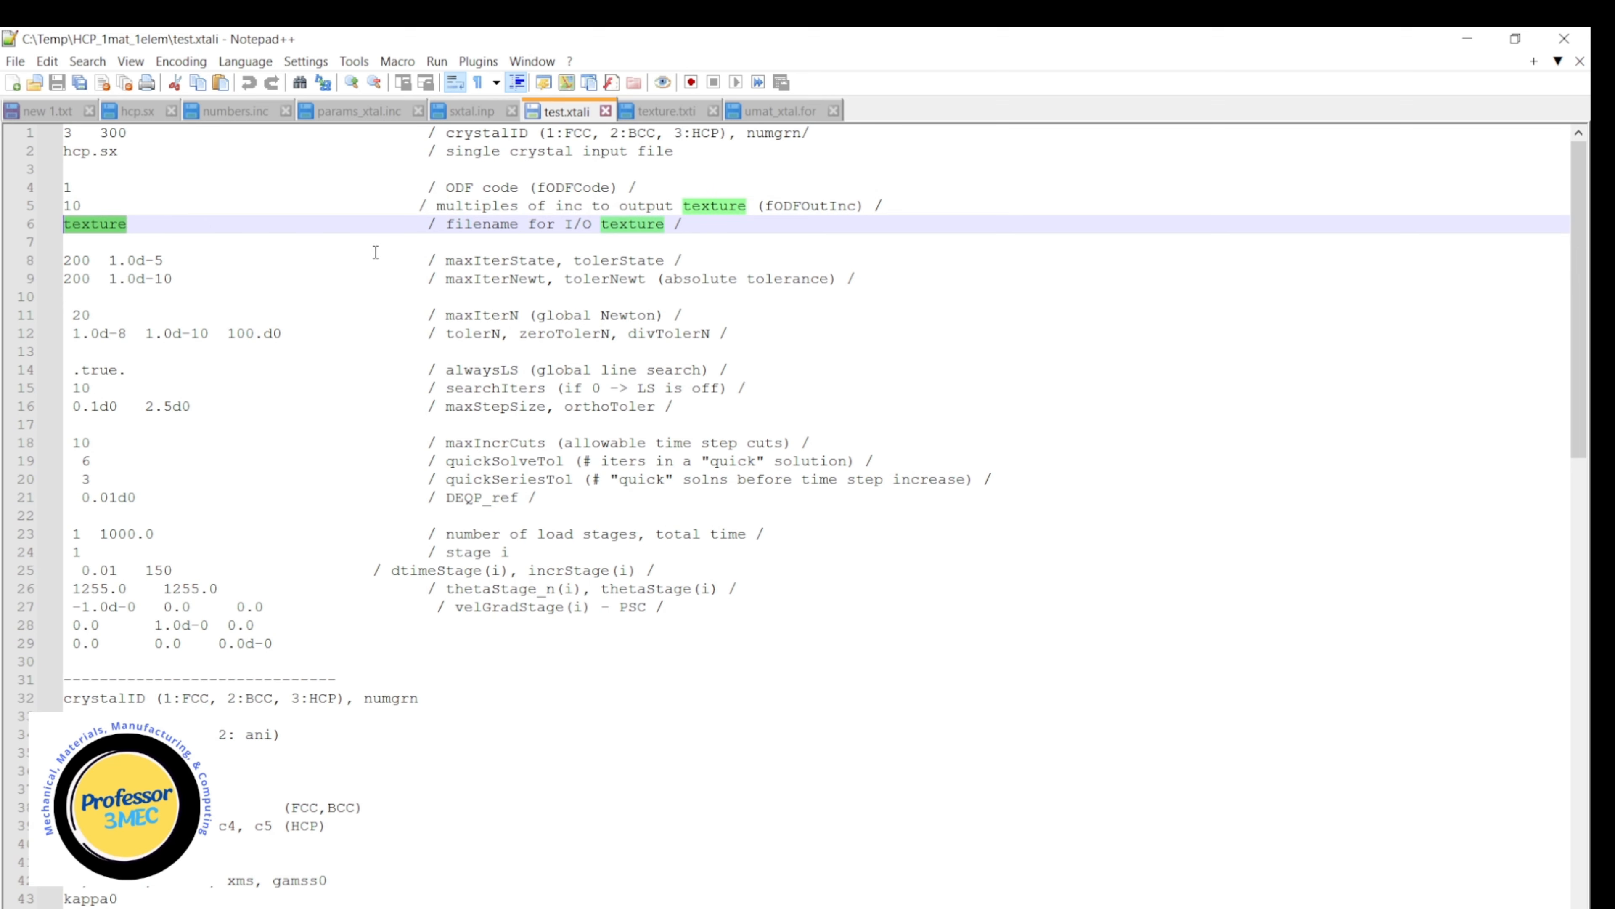
click(674, 112)
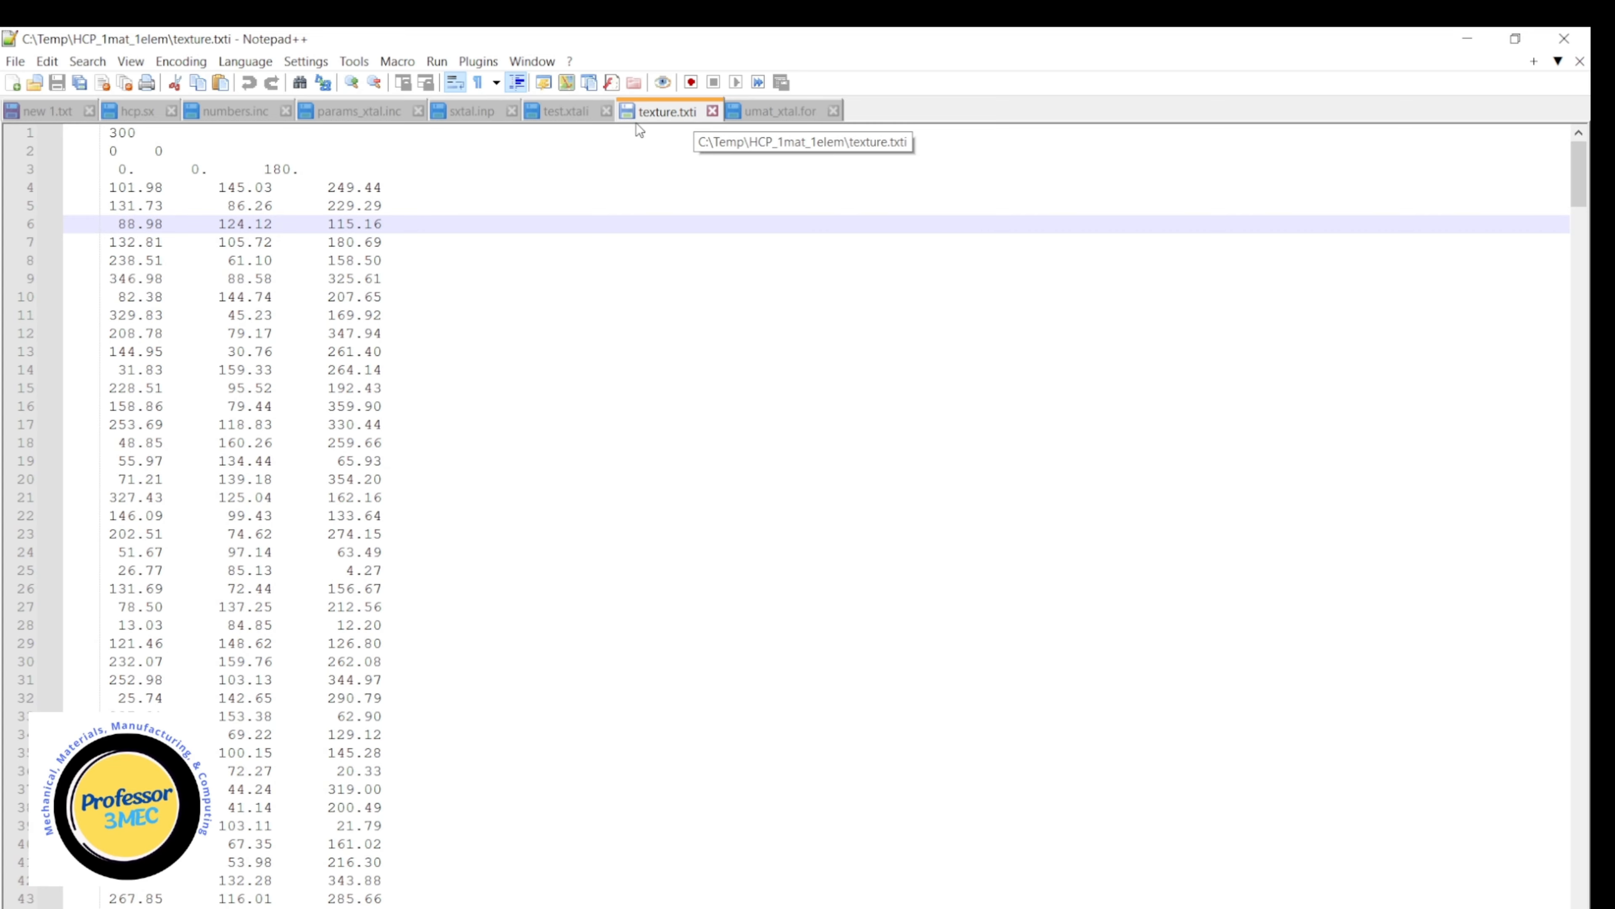
Return to test.xtali, highlight the maxIterN value on line 11, and review the remaining parameters to the end of the file.
click(566, 115)
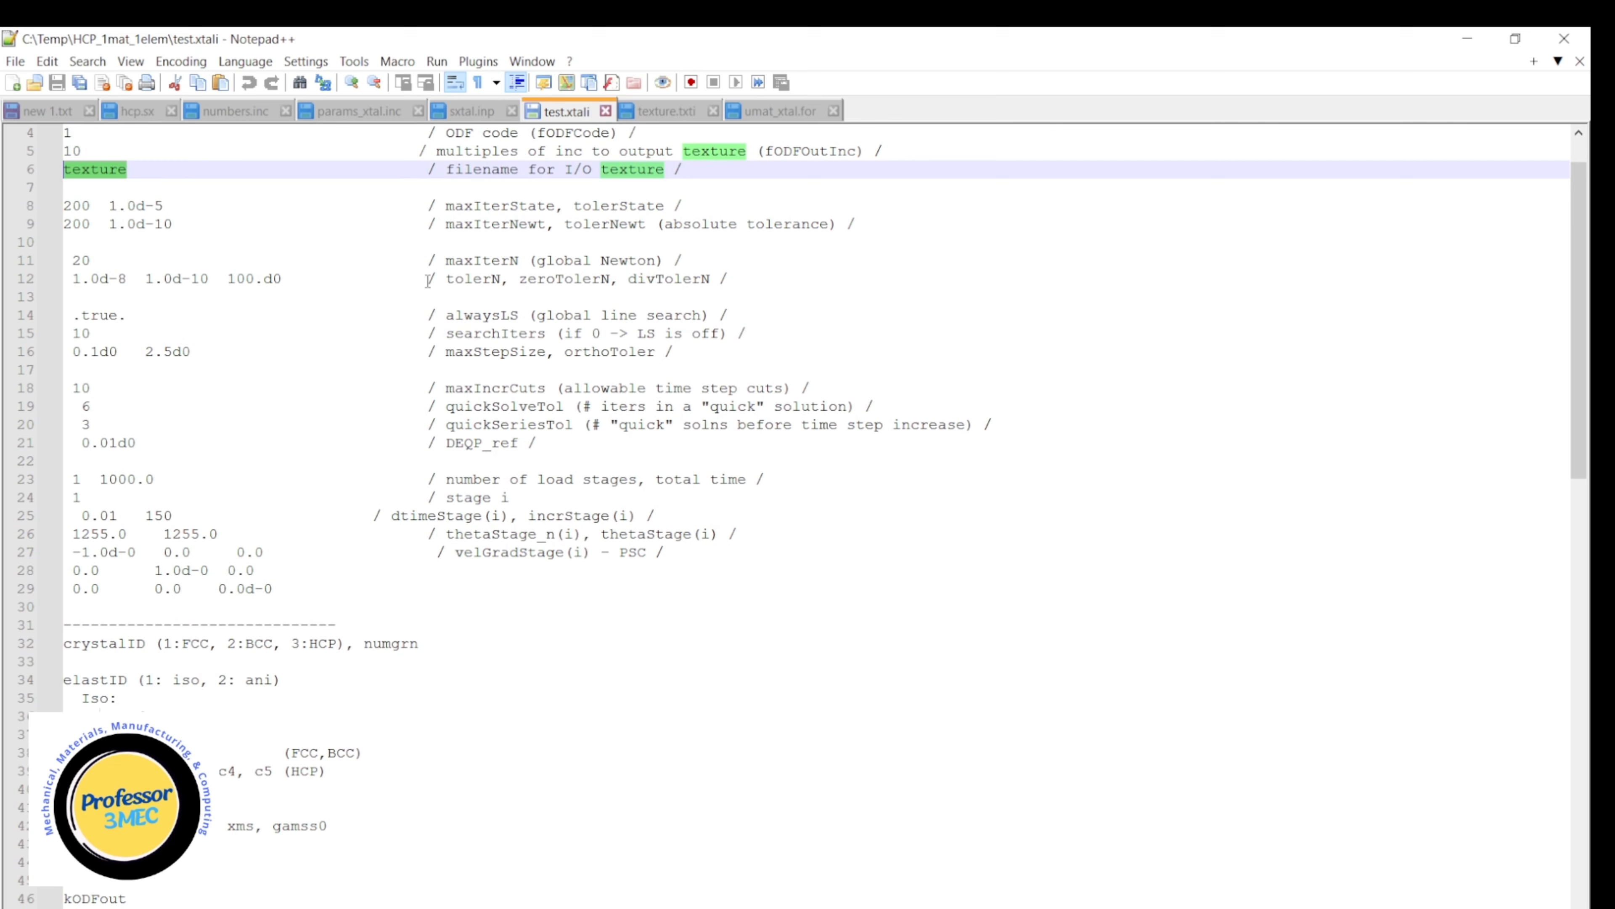
click(102, 261)
drag(102, 262, 81, 261)
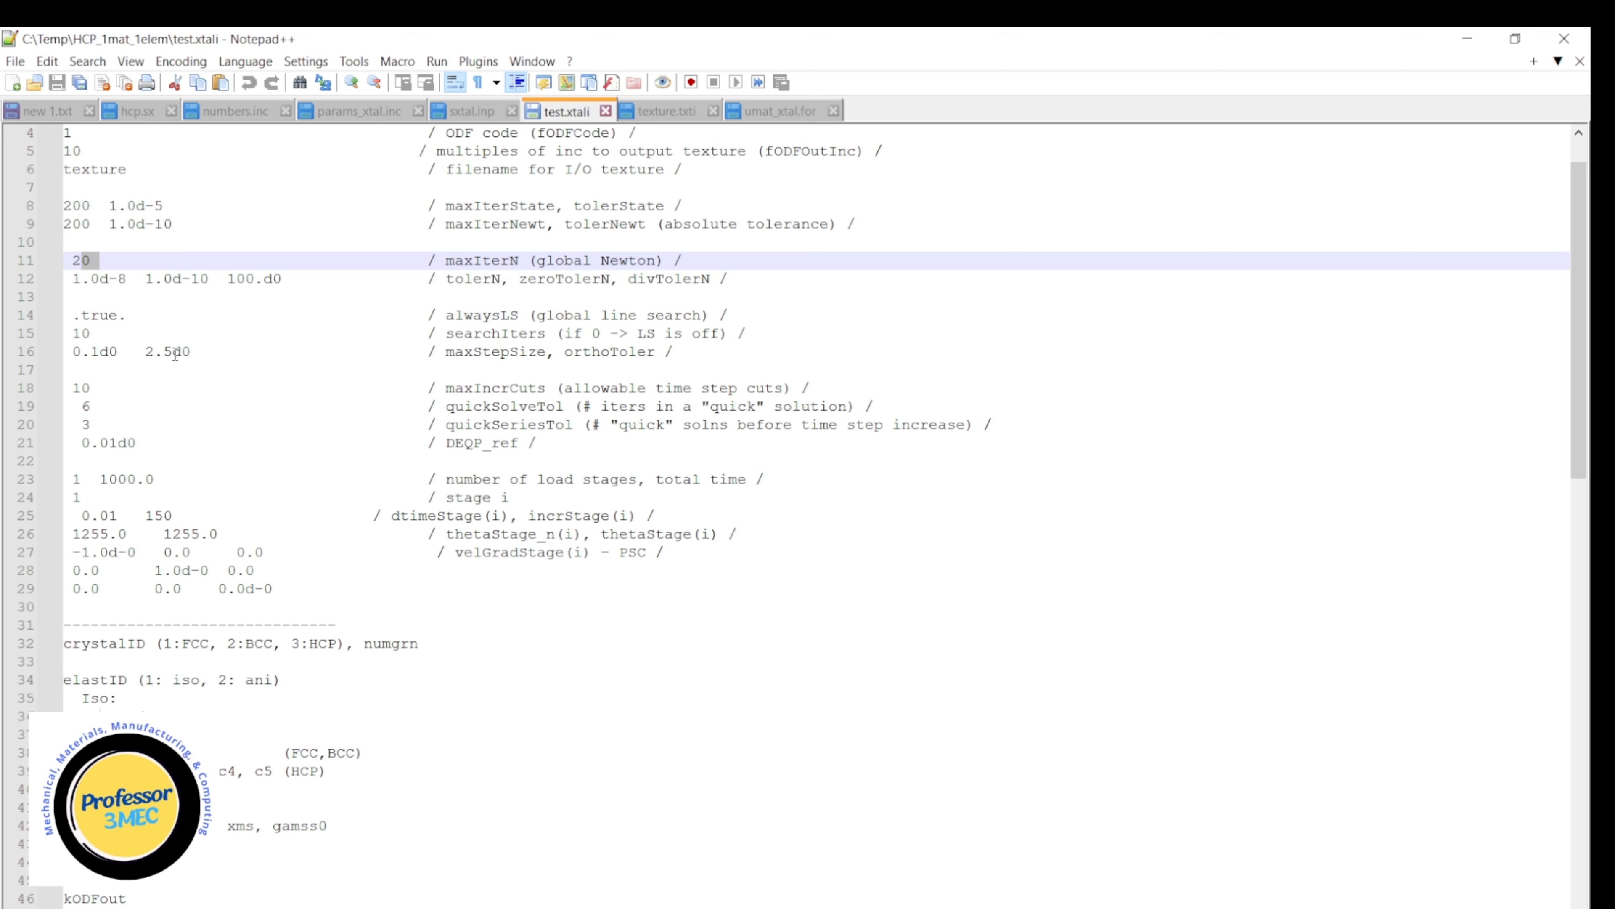
scroll(191, 344, down, 1)
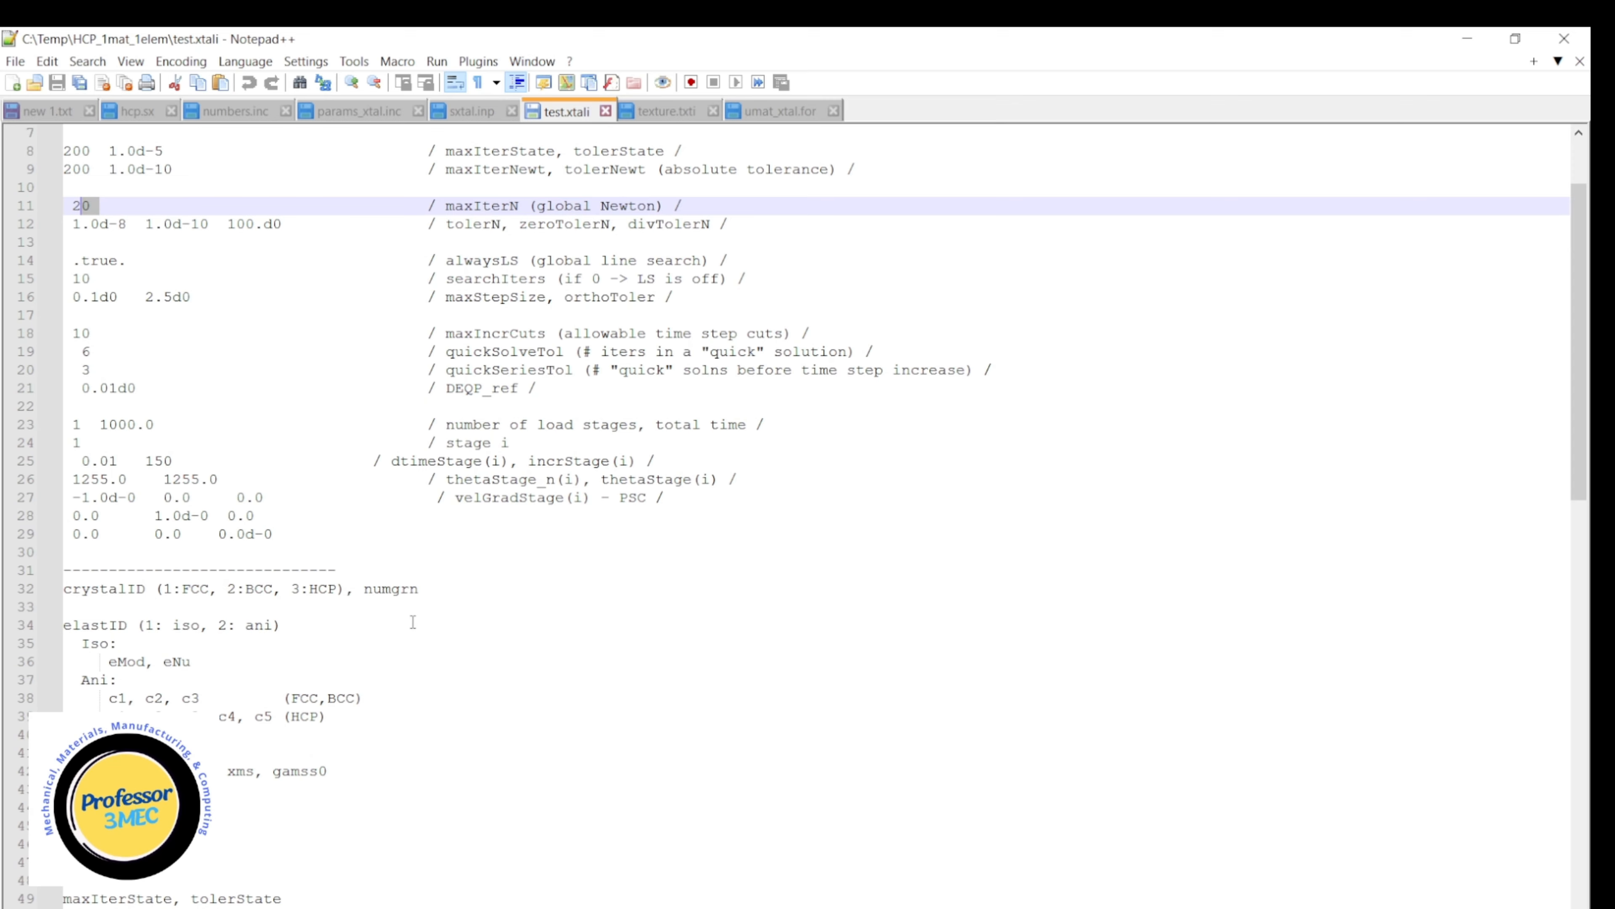
scroll(413, 622, down, 9)
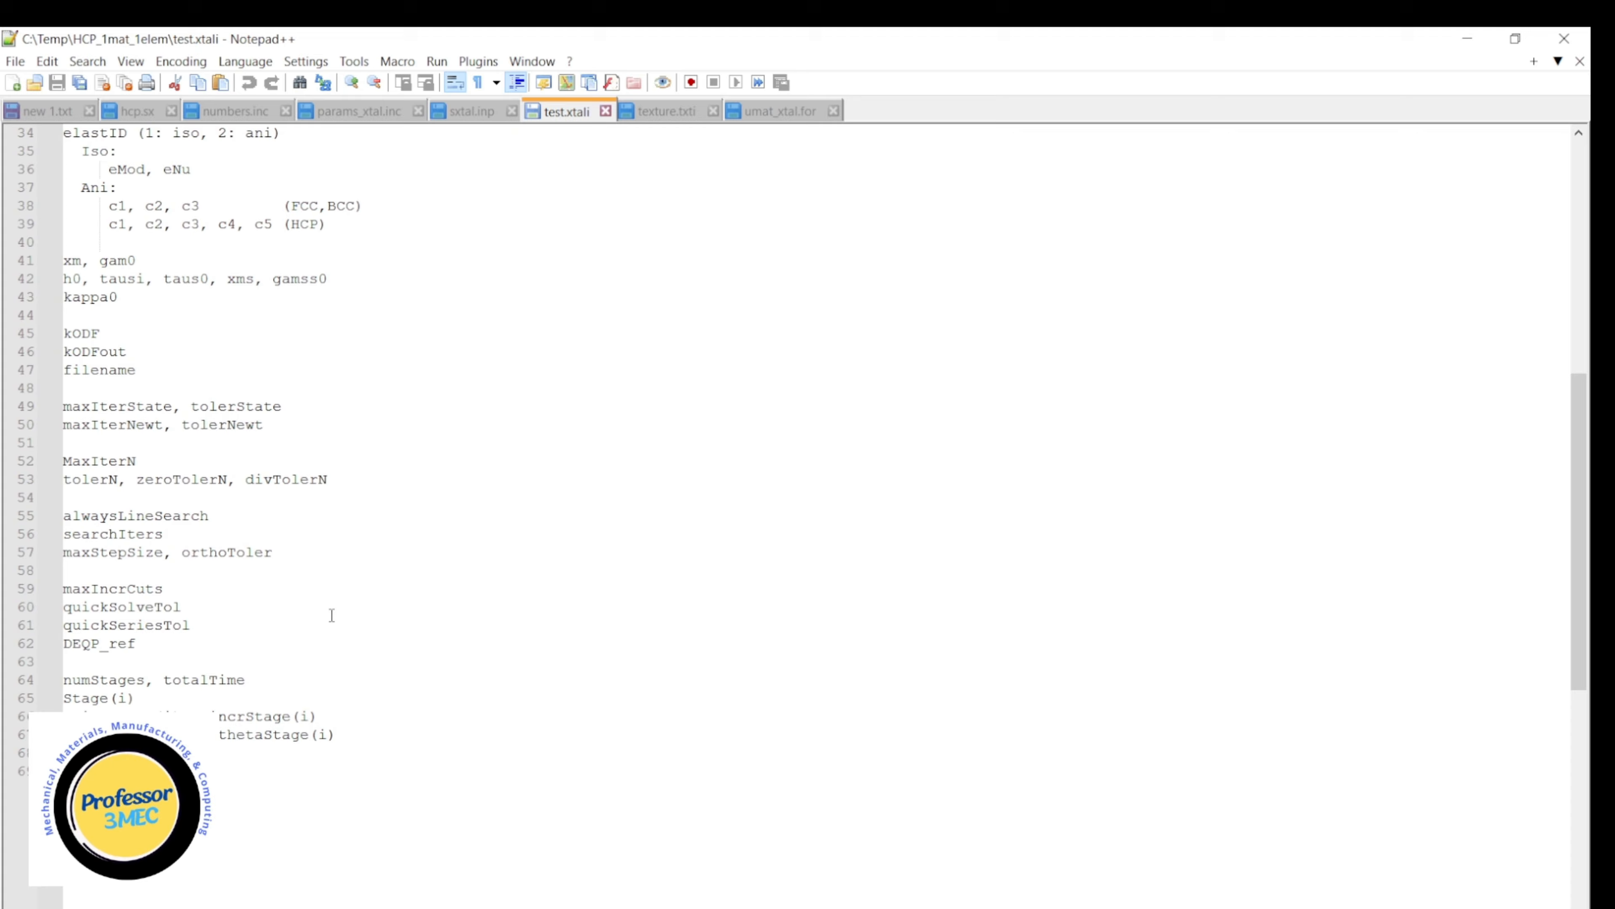
Select the crystal, ODF and texture settings on lines 1 to 6 of test.xtali, and view the sxtal.inp file.
scroll(331, 615, up, 11)
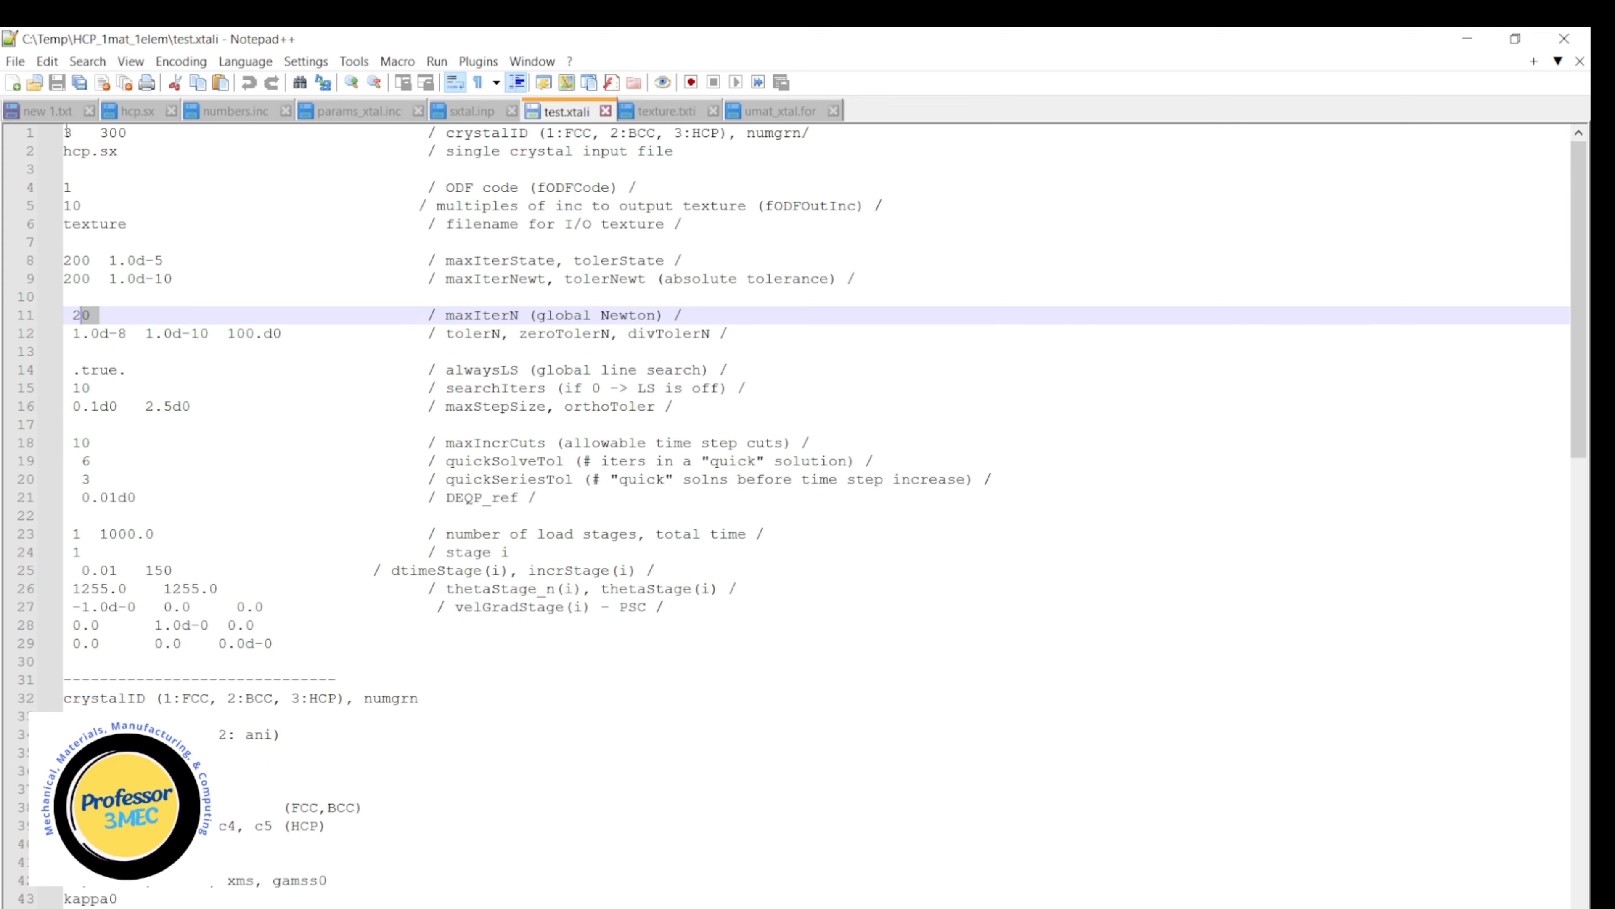
drag(67, 133, 246, 218)
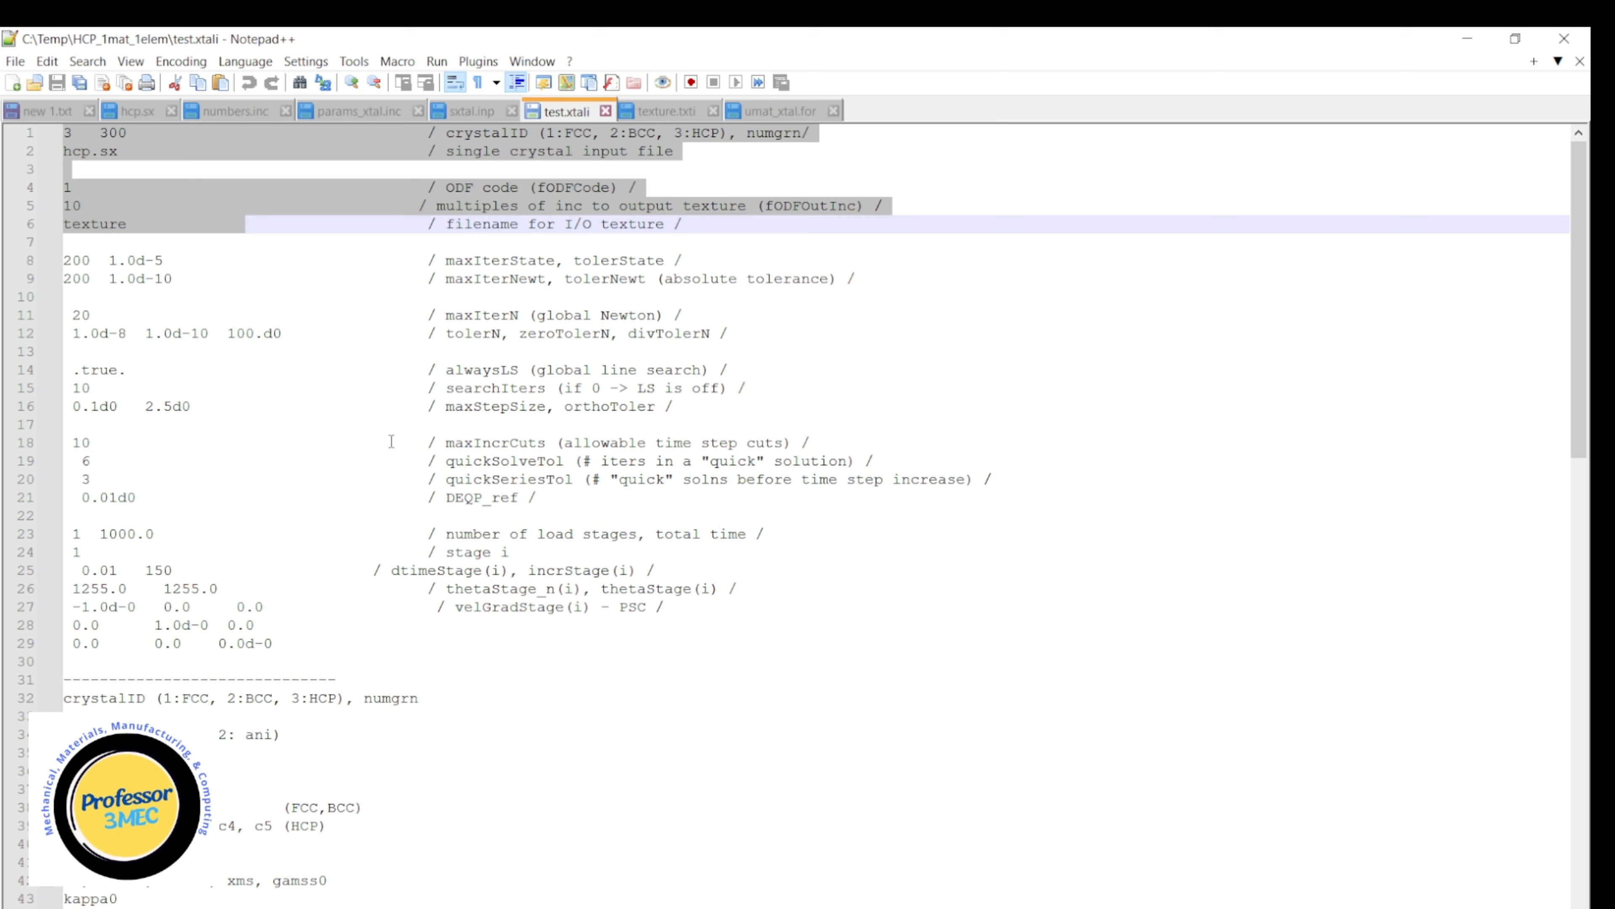
click(472, 111)
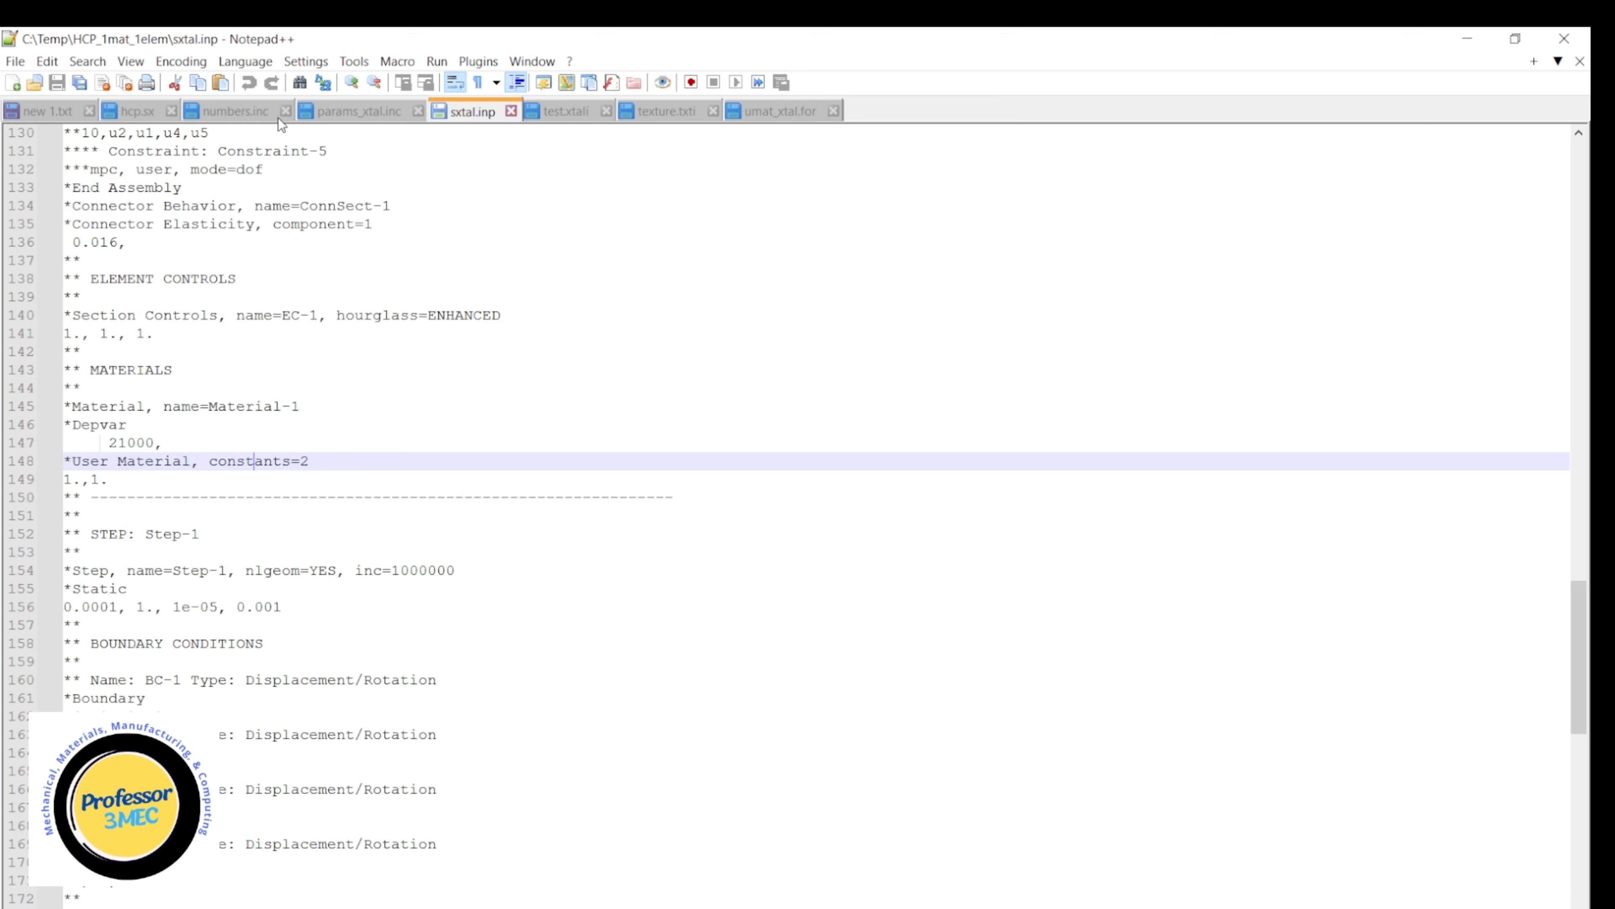
Highlight the total number of modes (nmodesx) on line 5 of hcp.sx, and dismiss the mail notification.
click(137, 111)
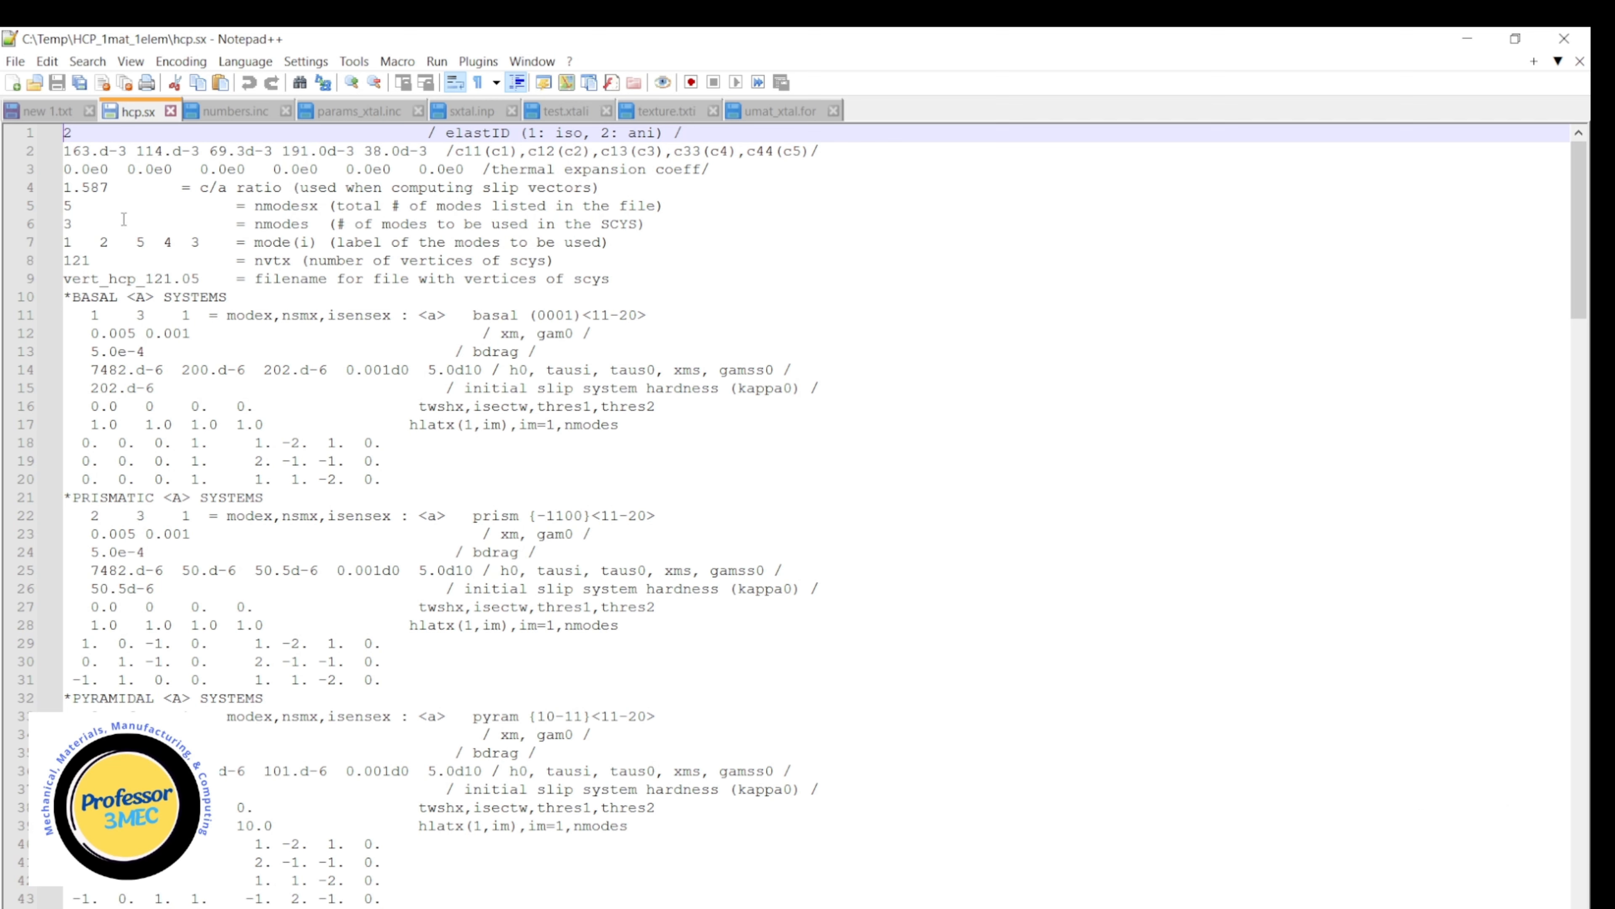
double_click(67, 206)
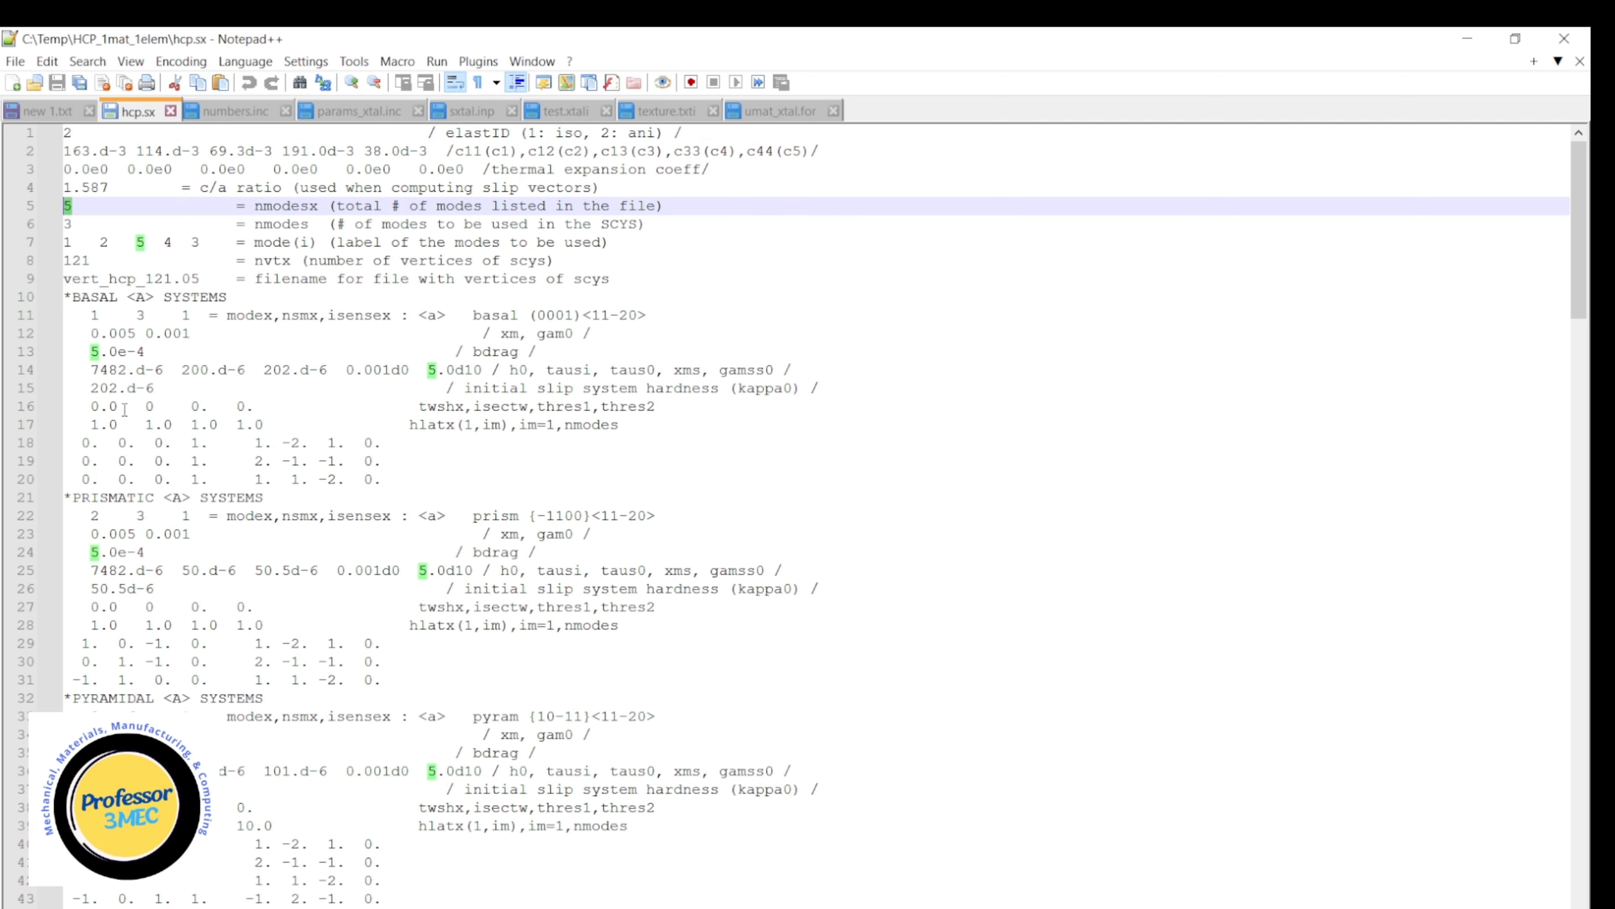
scroll(99, 249, down, 1)
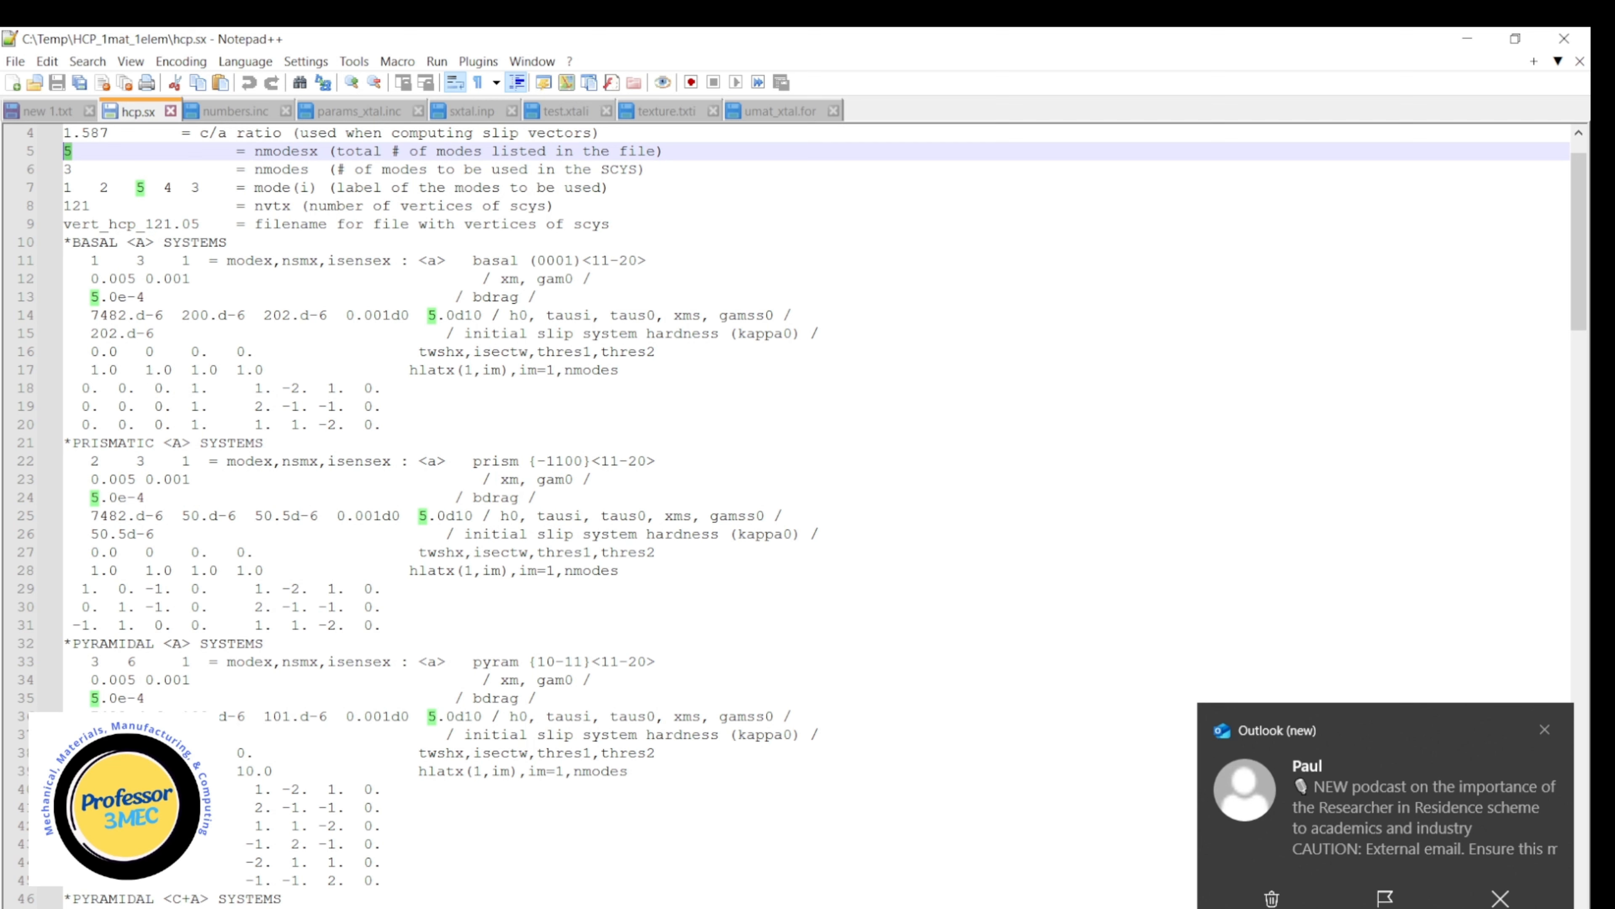
click(1544, 729)
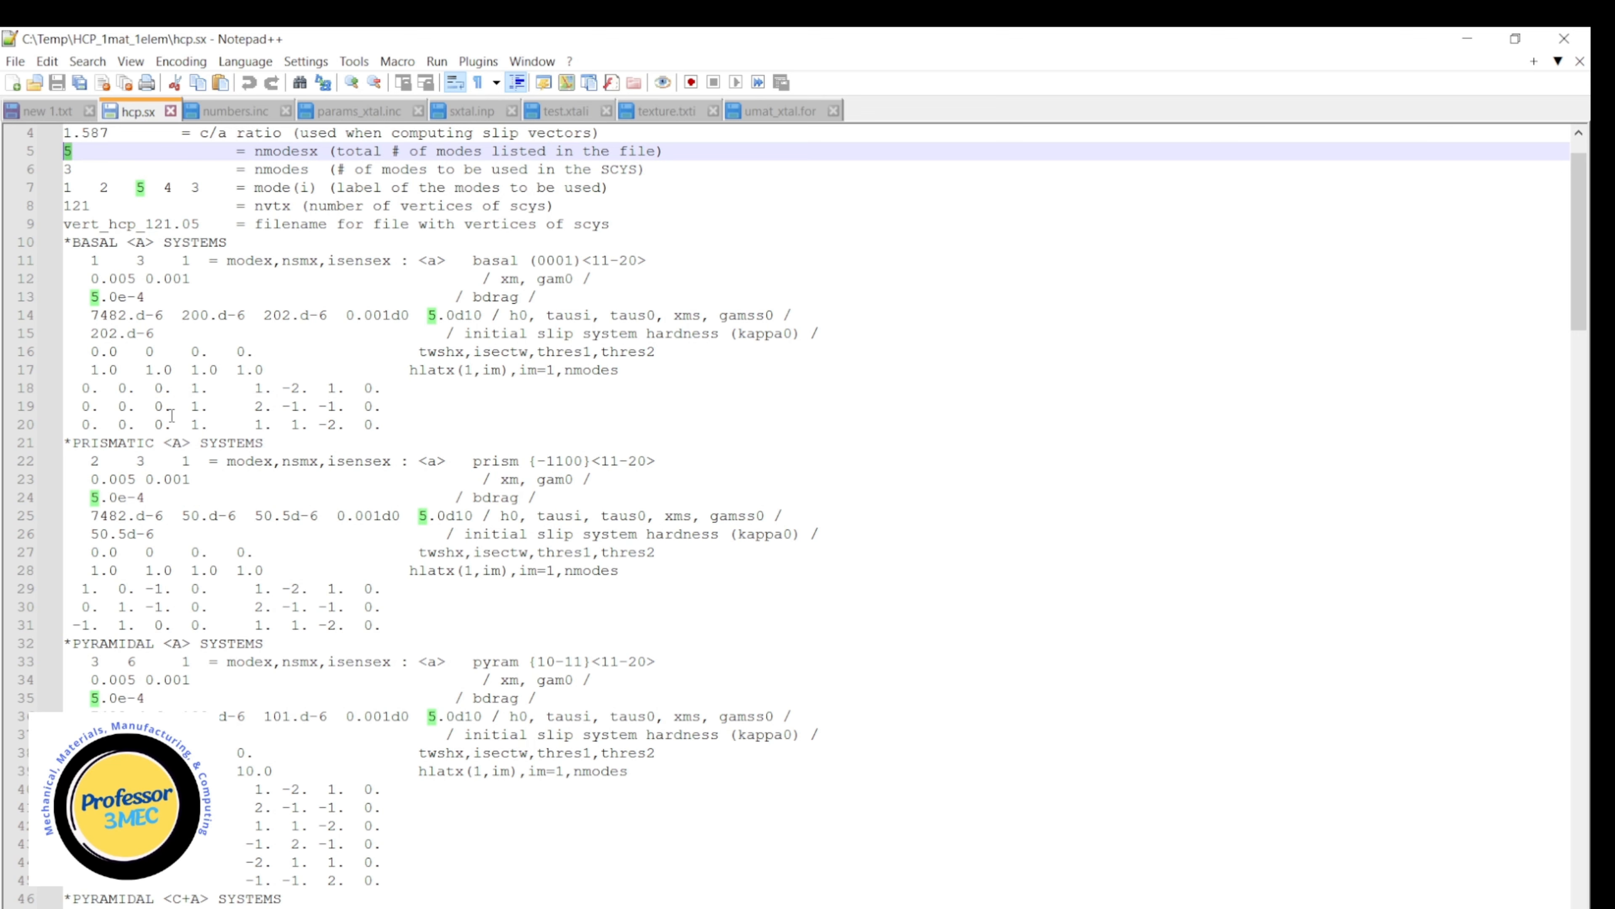
Review the slip and twinning system definitions in hcp.sx from the basal systems through the compressive twinning systems.
scroll(171, 415, down, 2)
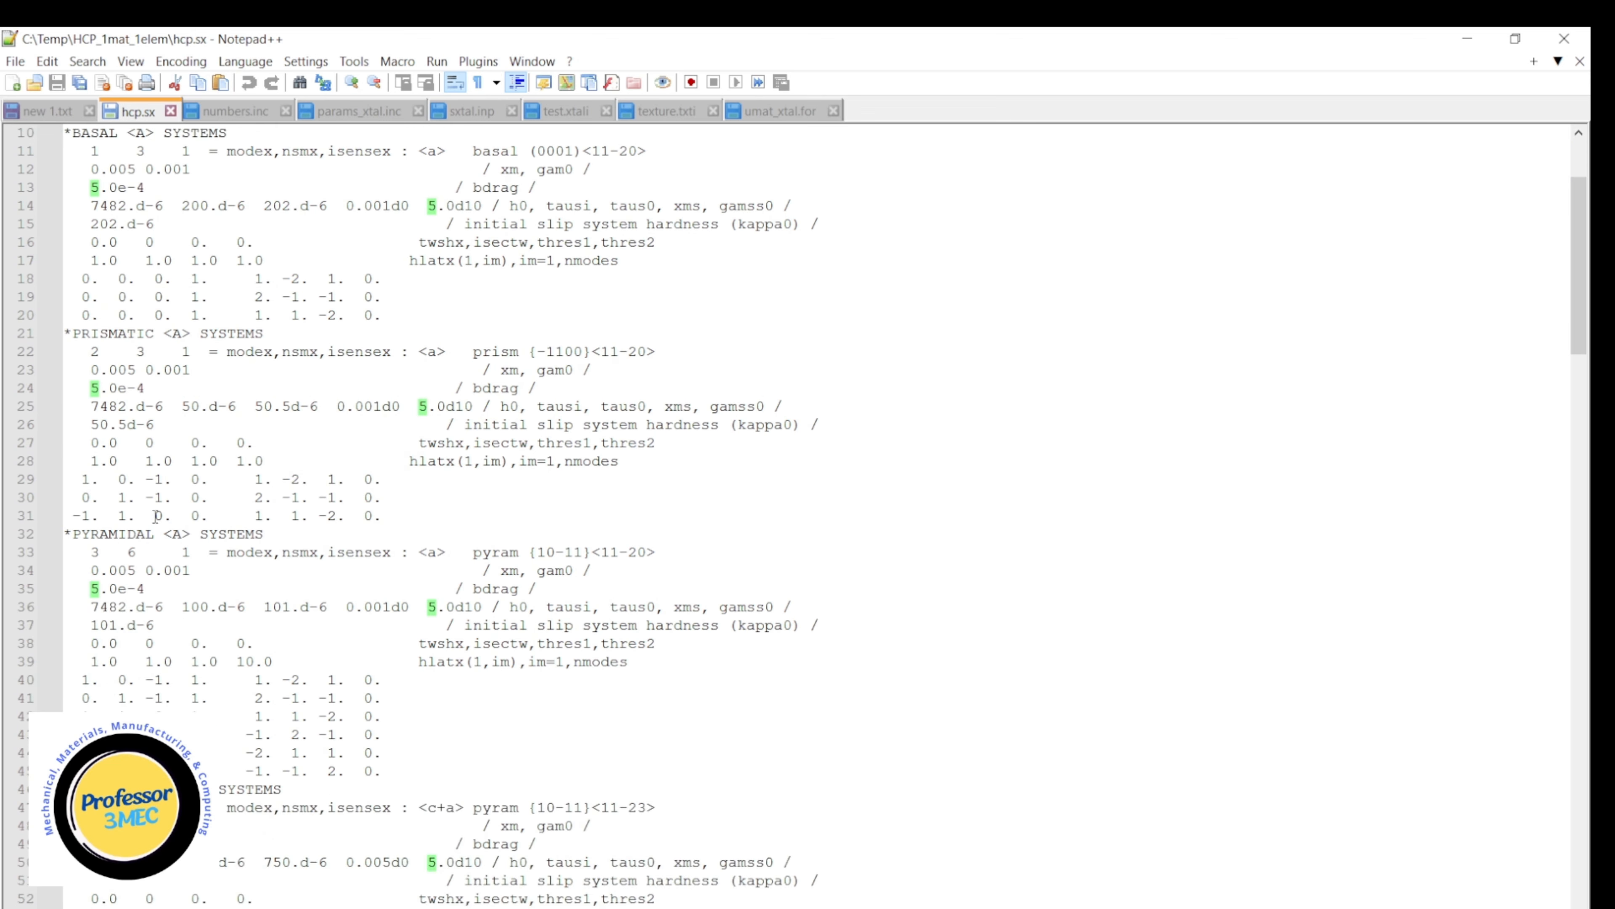
scroll(182, 496, down, 3)
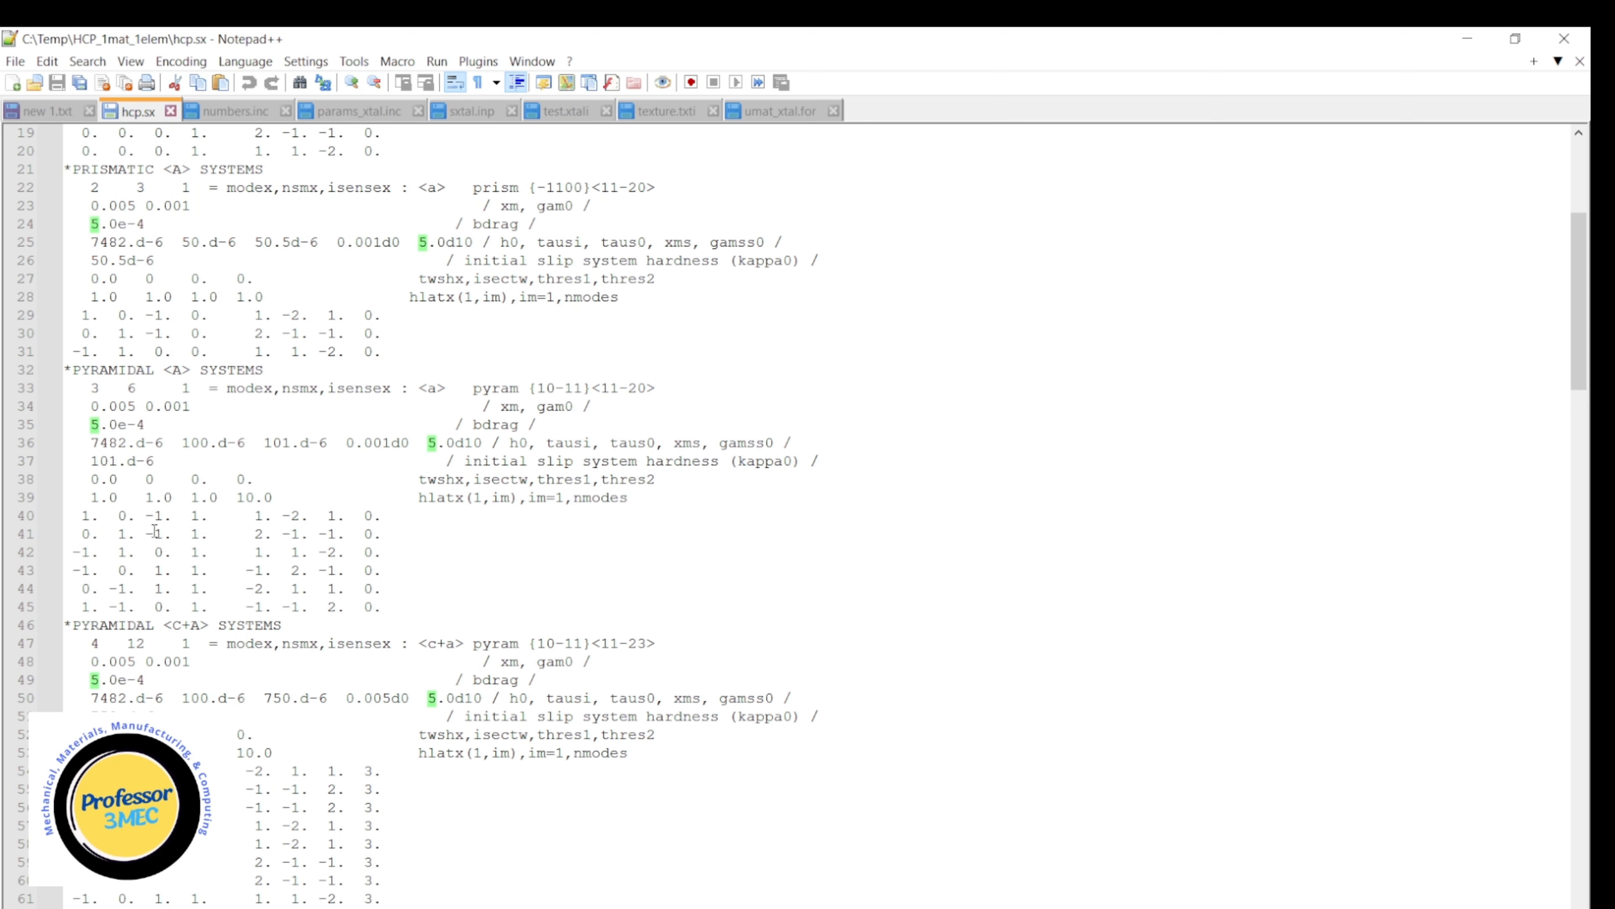
scroll(179, 576, down, 3)
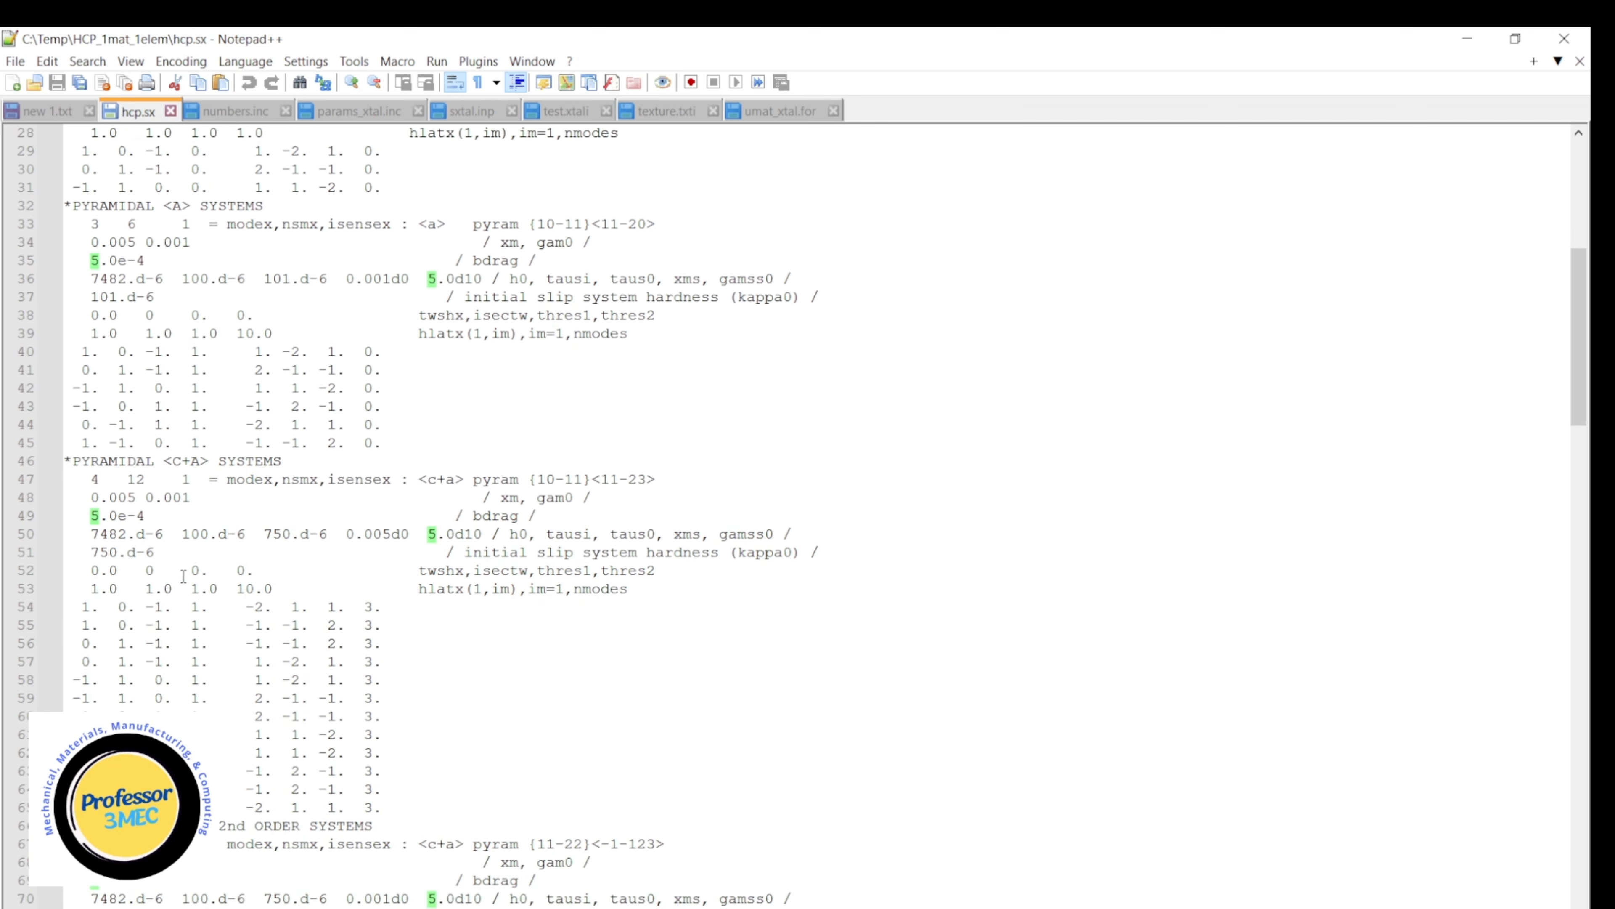
scroll(184, 572, down, 2)
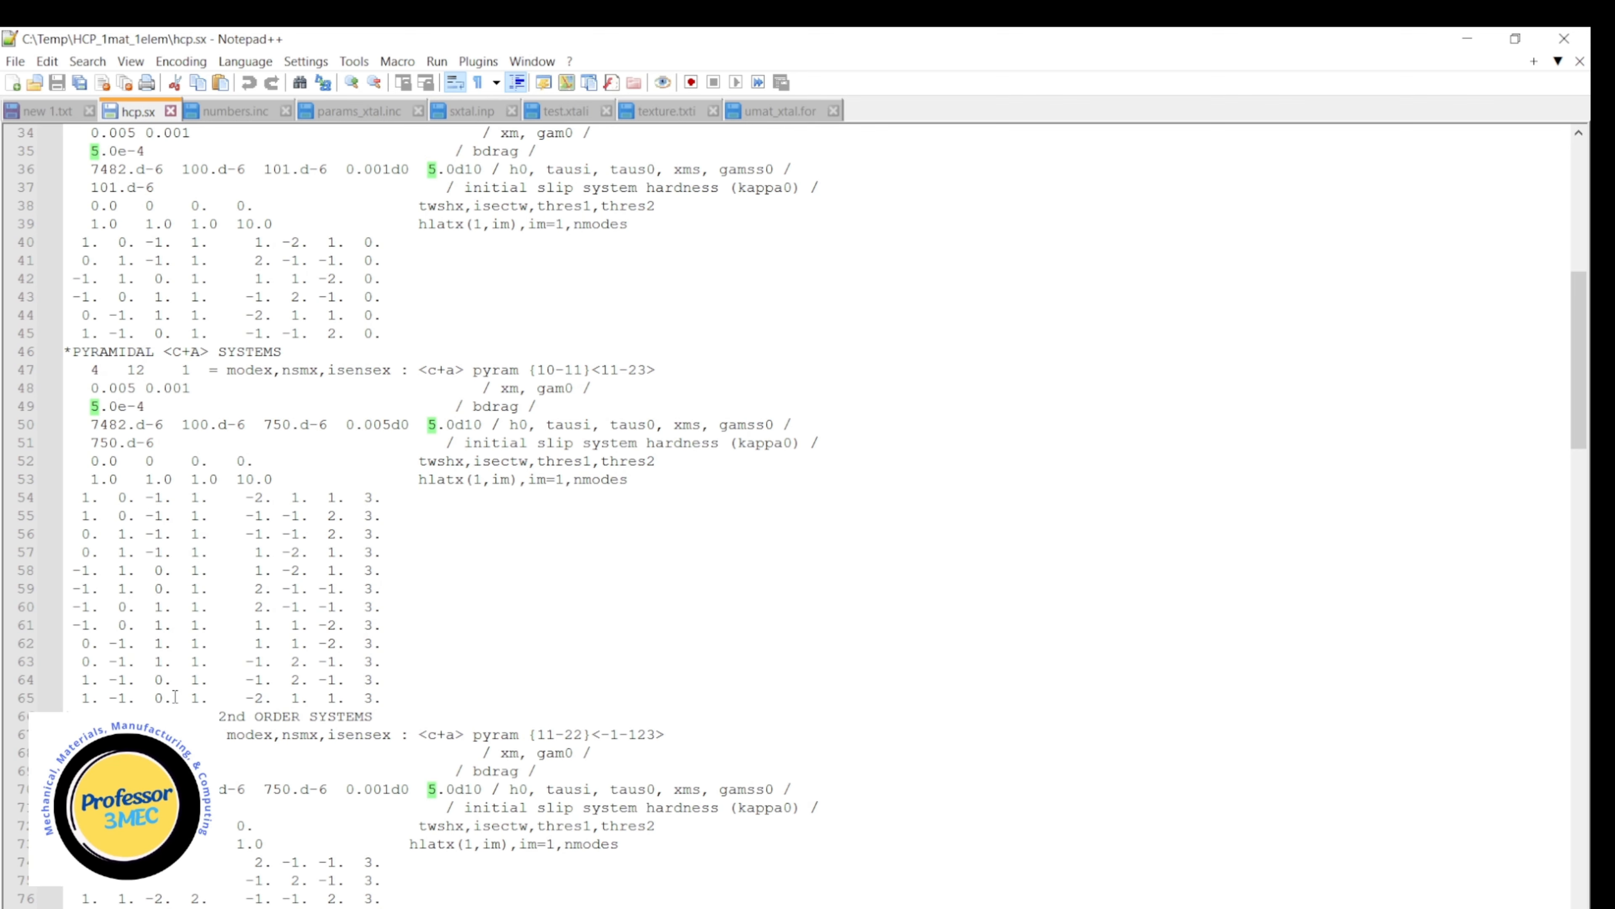
scroll(183, 662, down, 4)
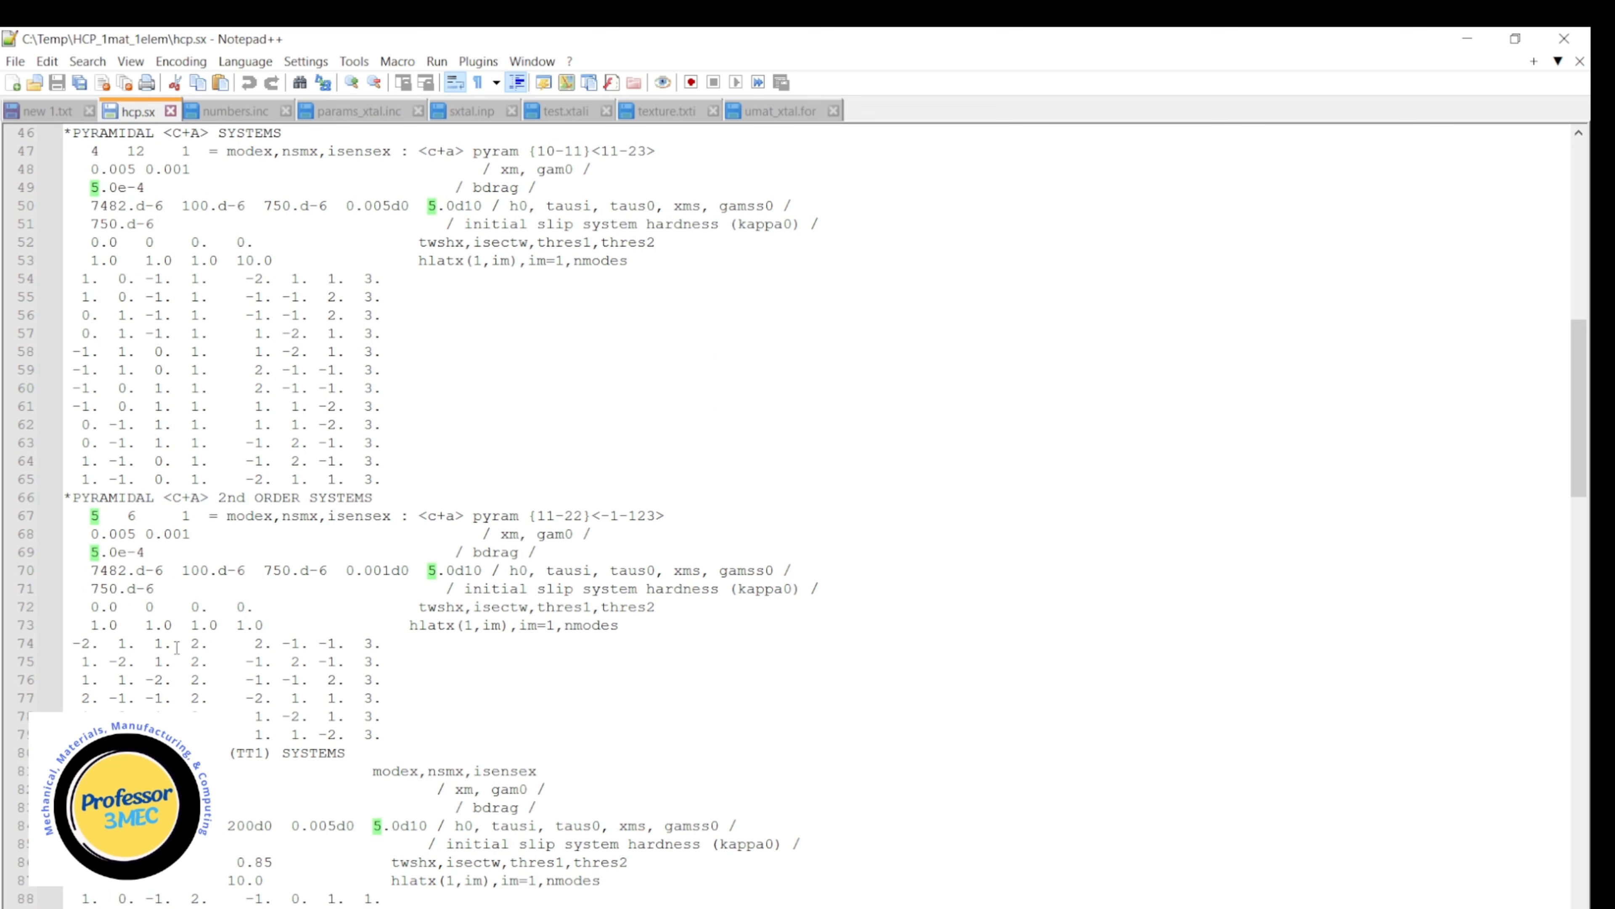
scroll(186, 706, down, 5)
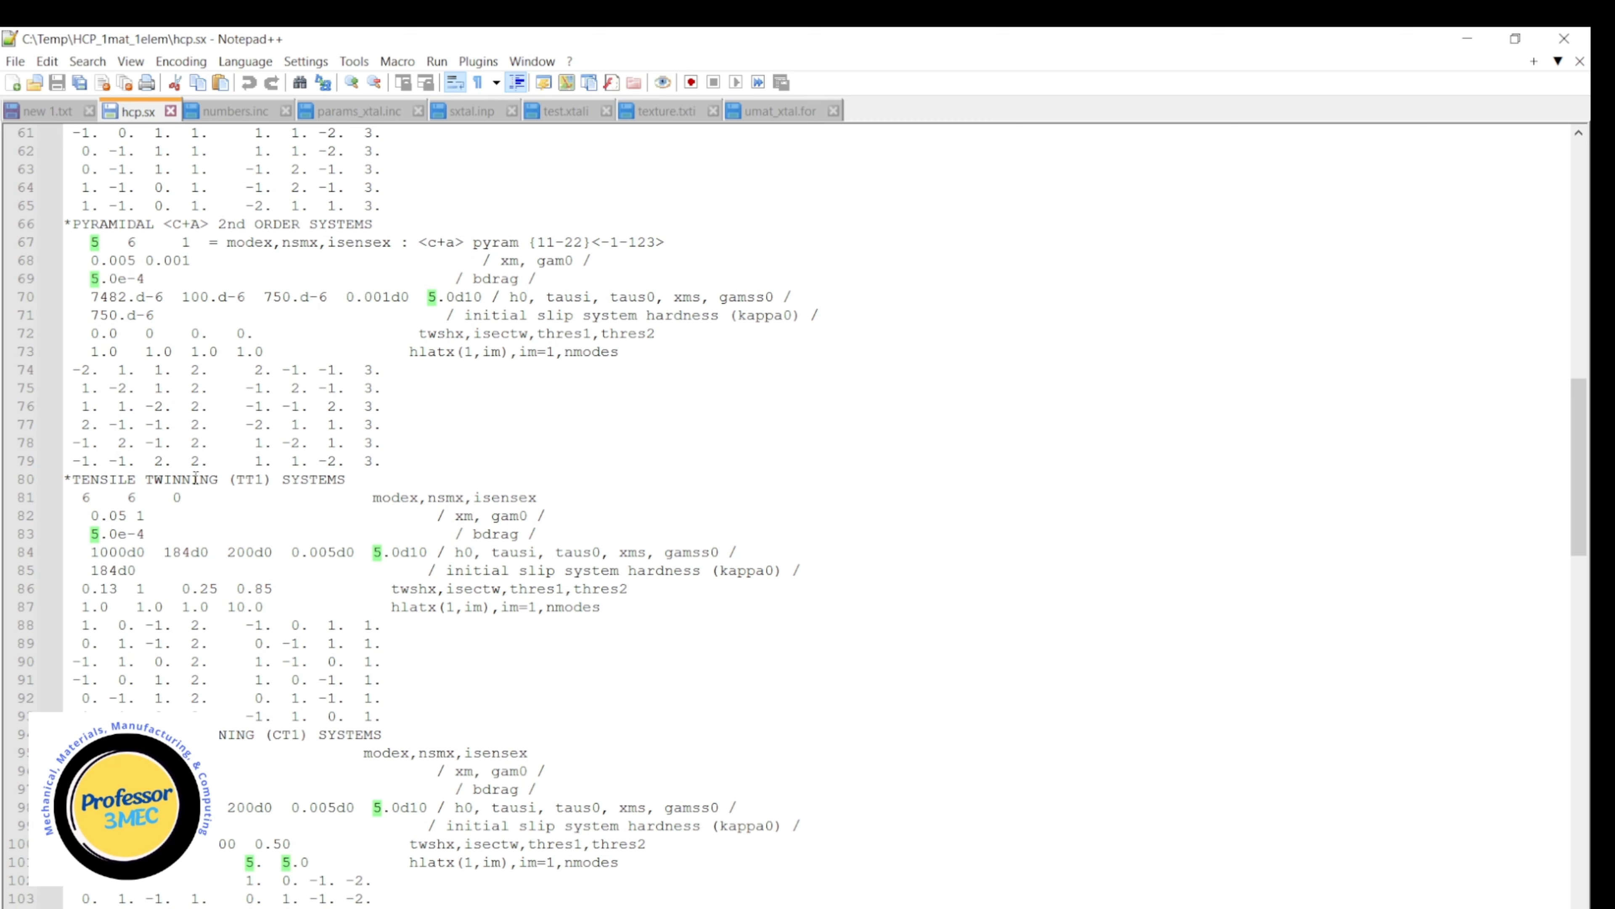
scroll(191, 509, down, 3)
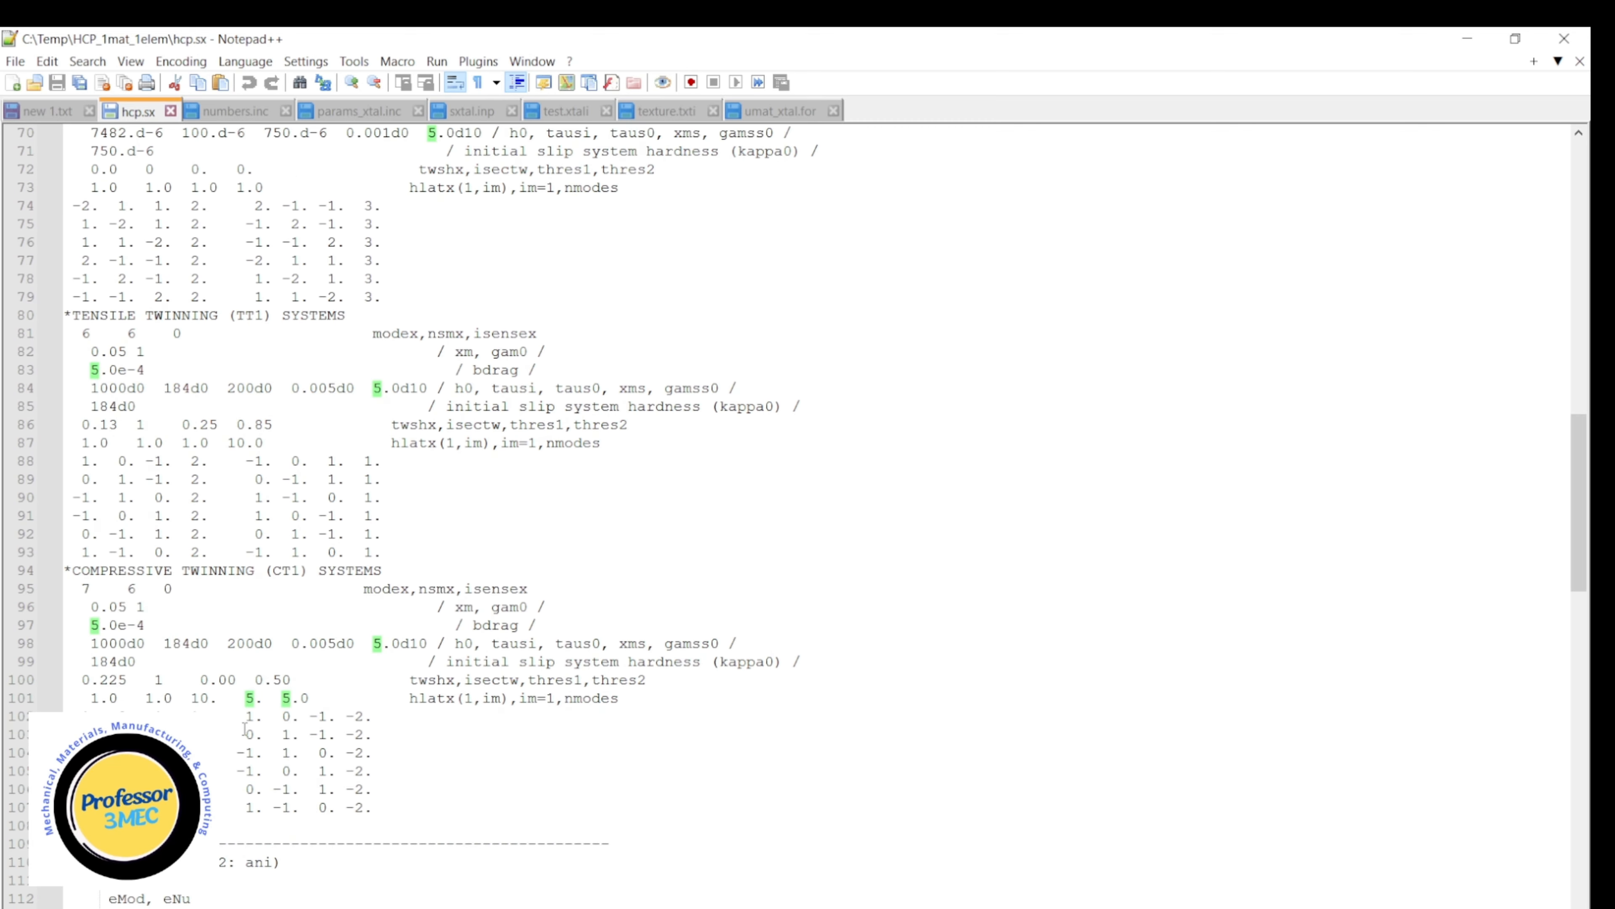
Return to the start of hcp.sx and select the basal <A> slip system vector rows on lines 18 to 20.
scroll(245, 729, up, 3)
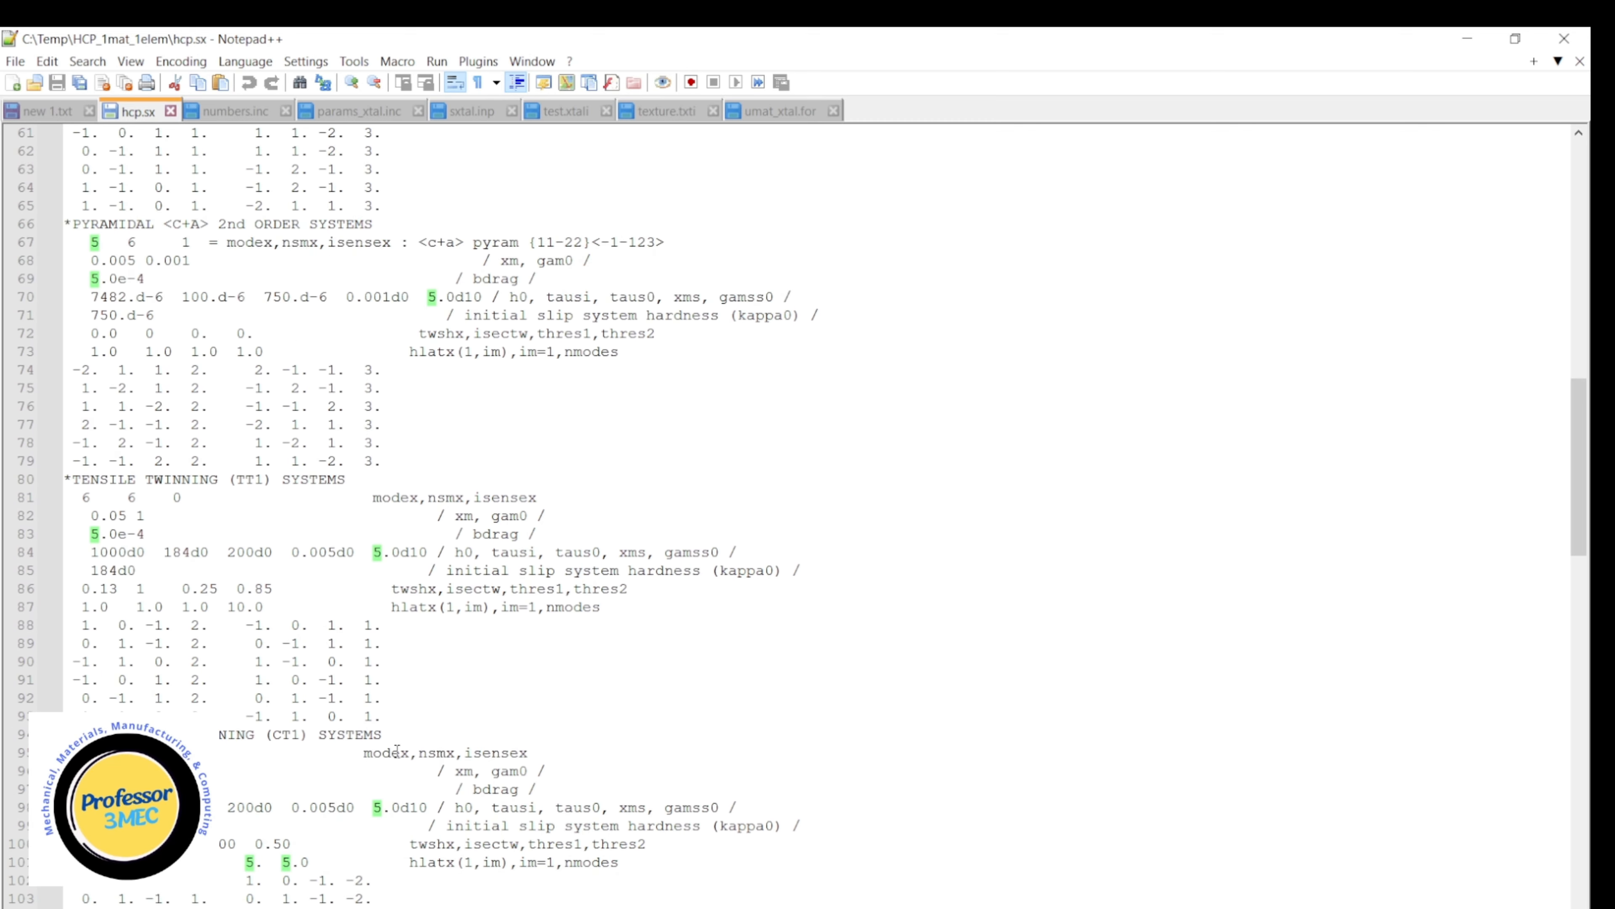
scroll(407, 649, up, 7)
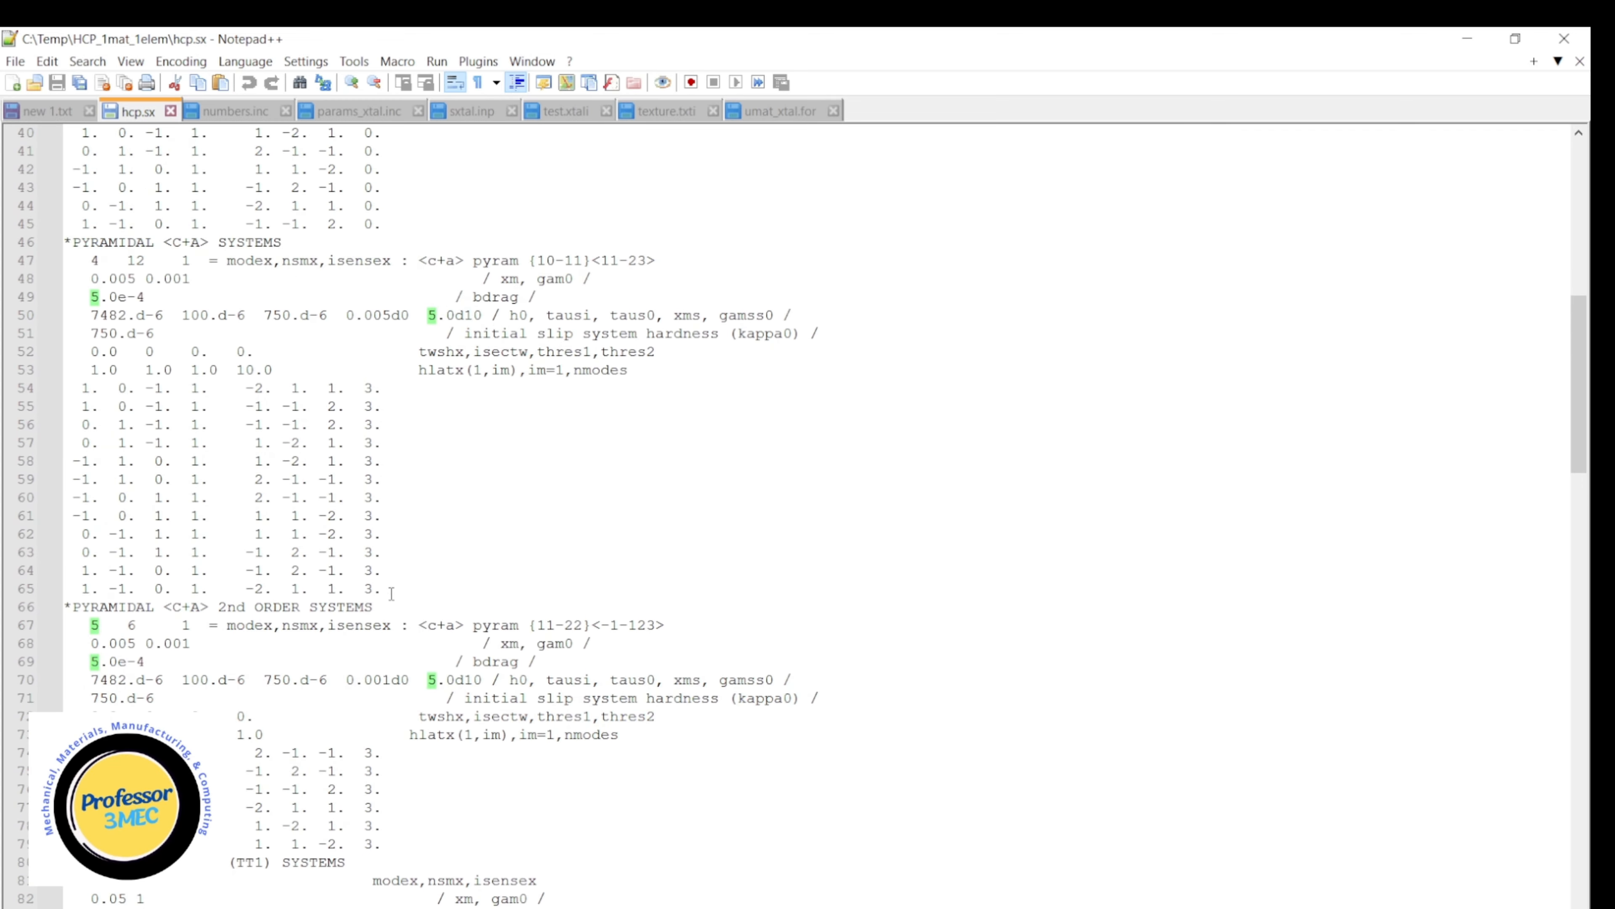
scroll(582, 554, up, 10)
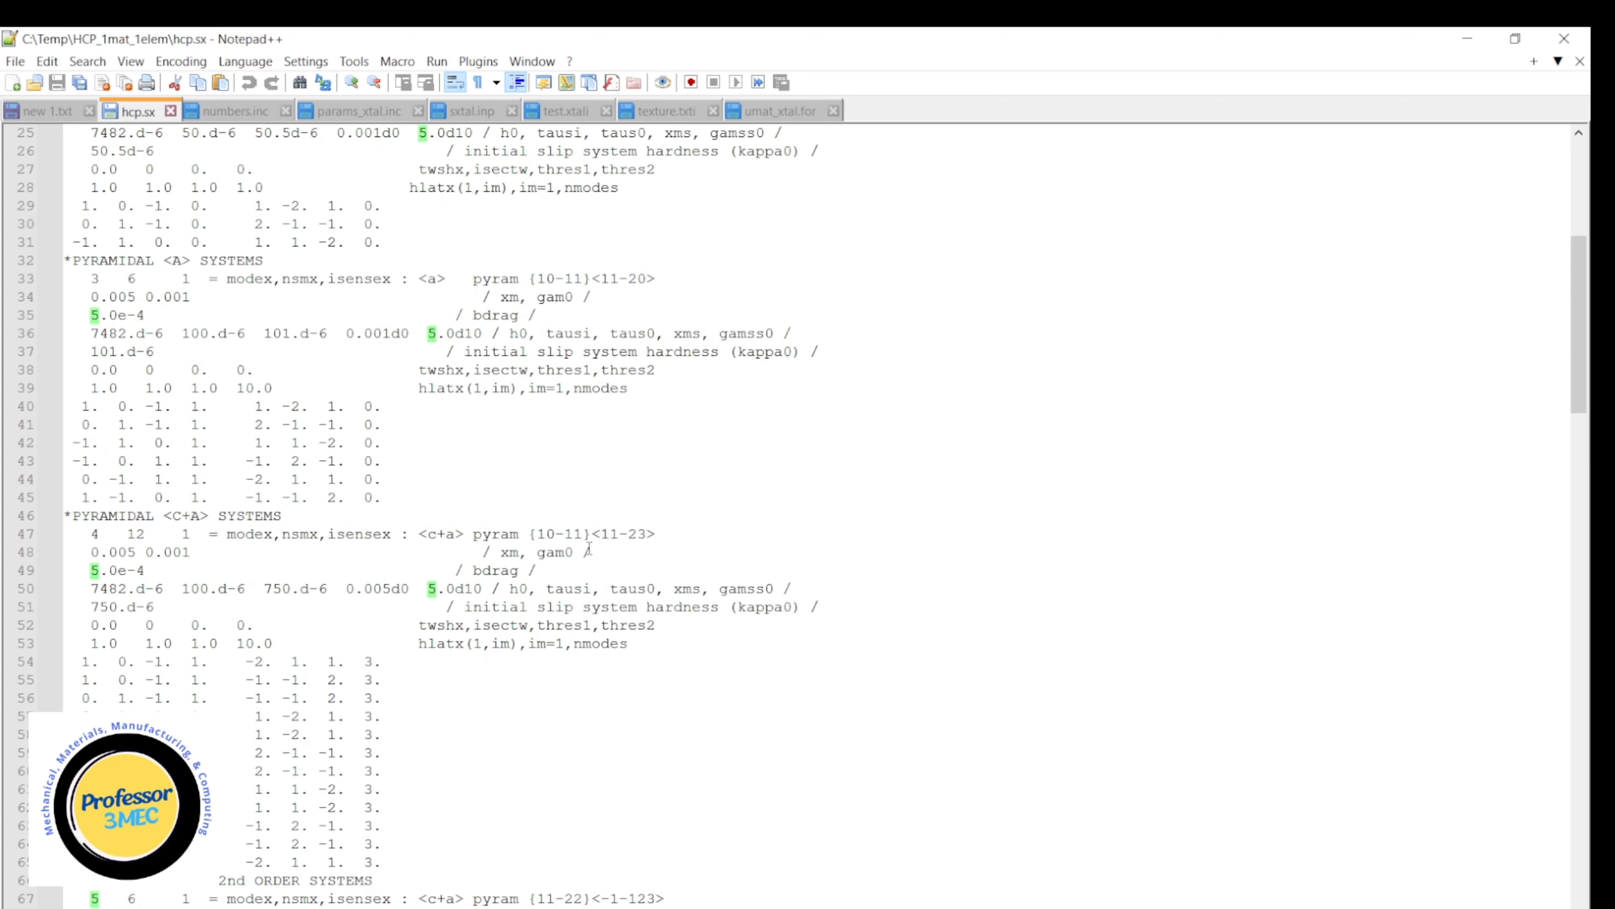
scroll(590, 547, up, 3)
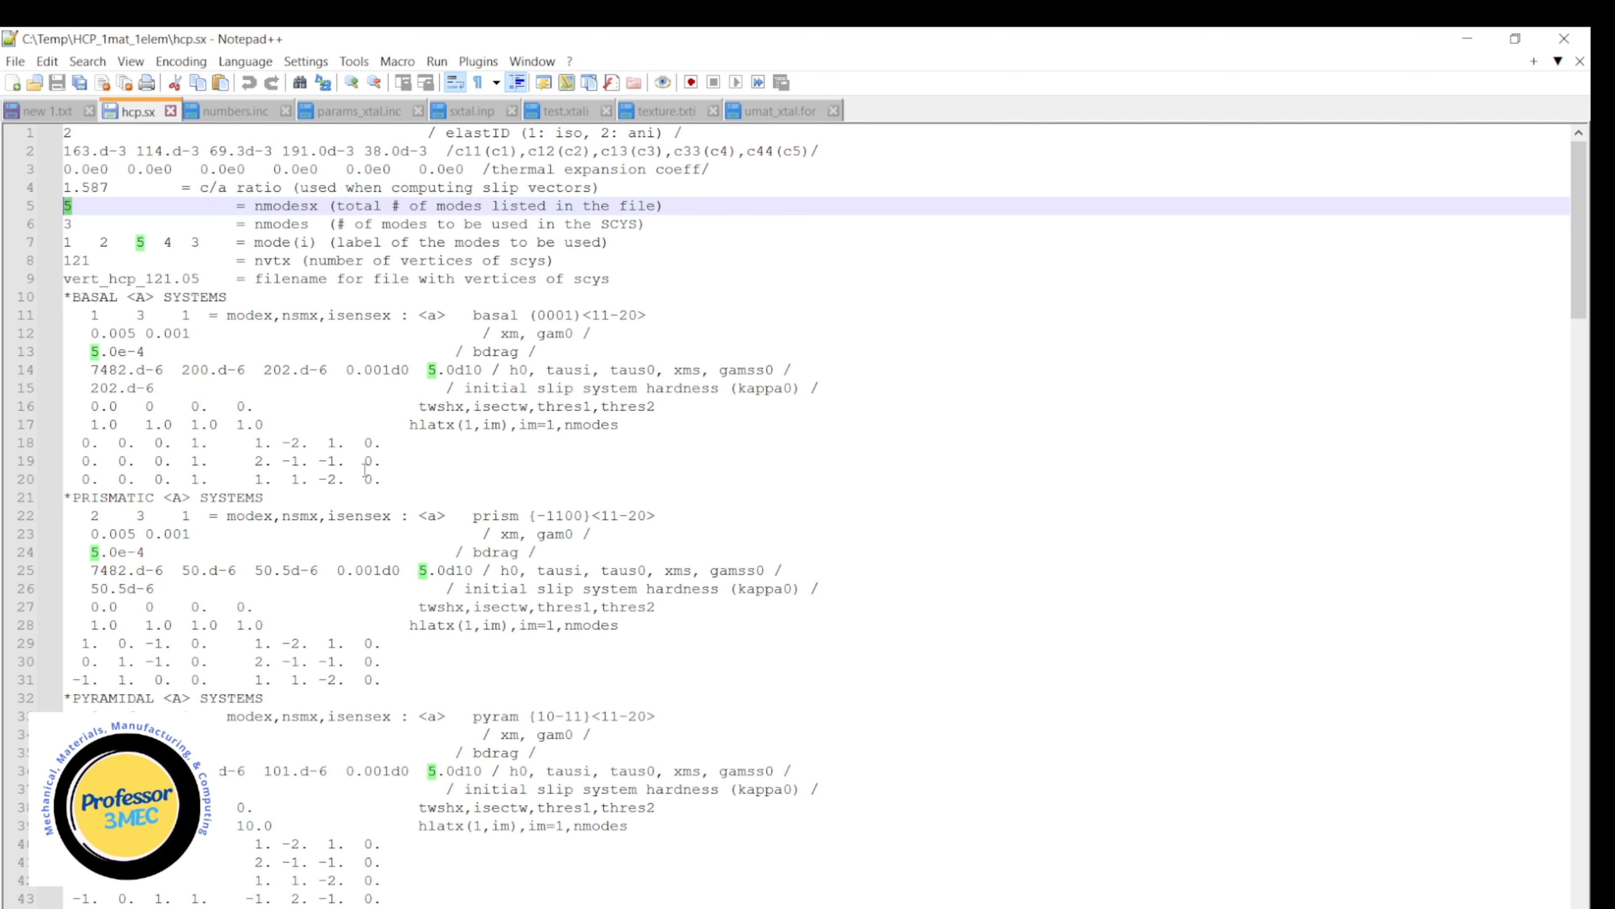
drag(82, 446, 398, 473)
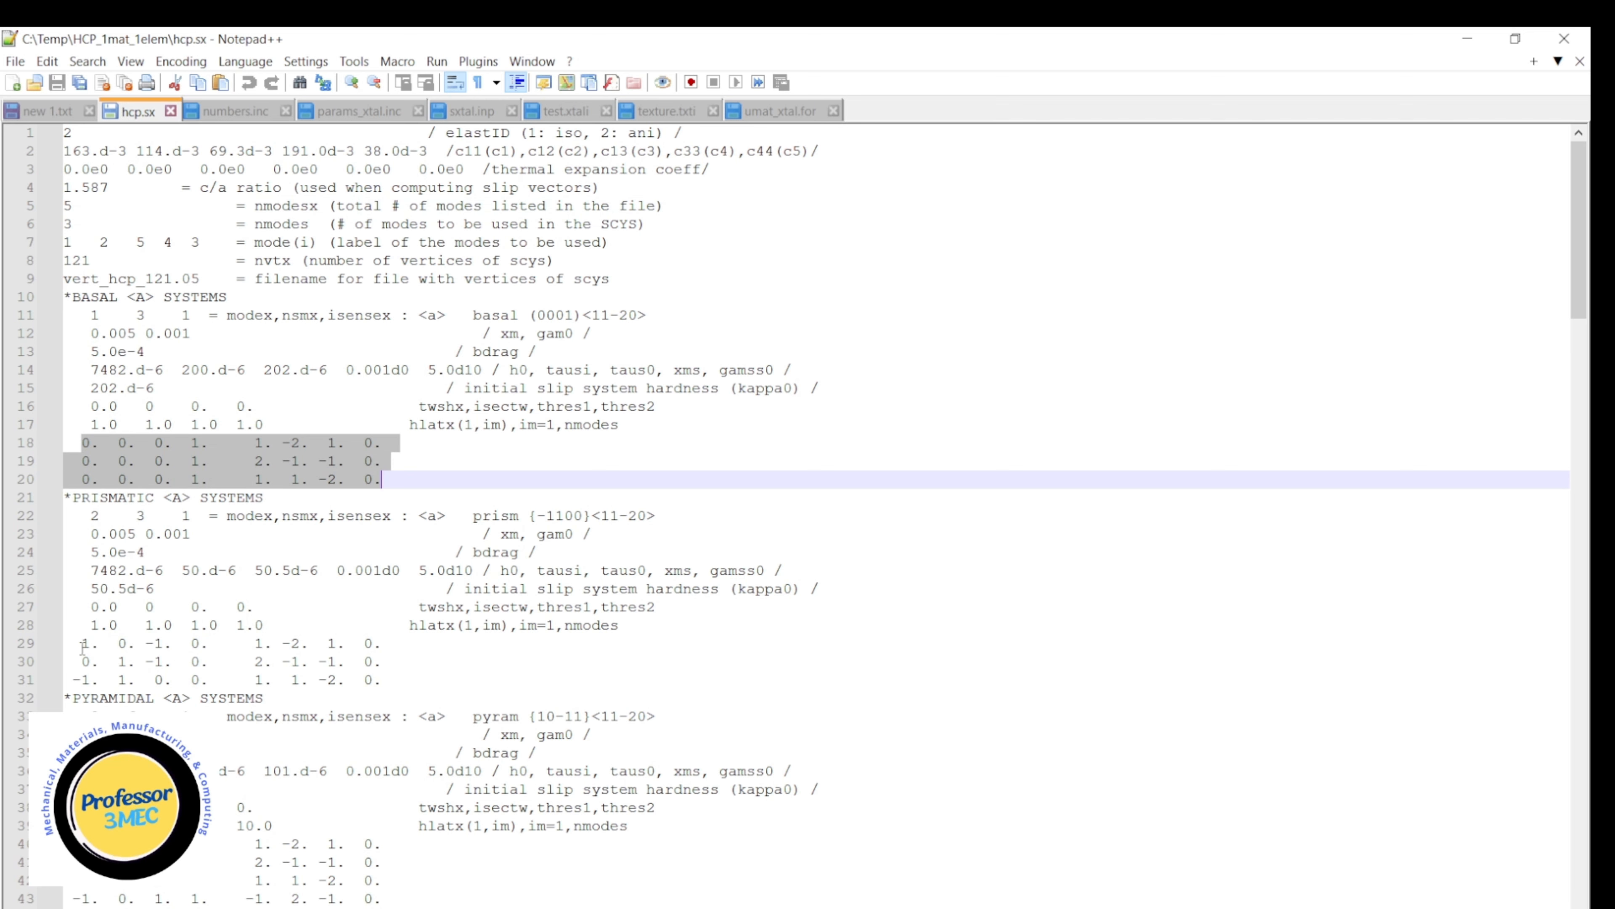
Highlight the prismatic <A> slip vector rows on lines 29 to 31 of hcp.sx, and the prismatic tausi and taus0 values on line 25.
drag(81, 644, 392, 683)
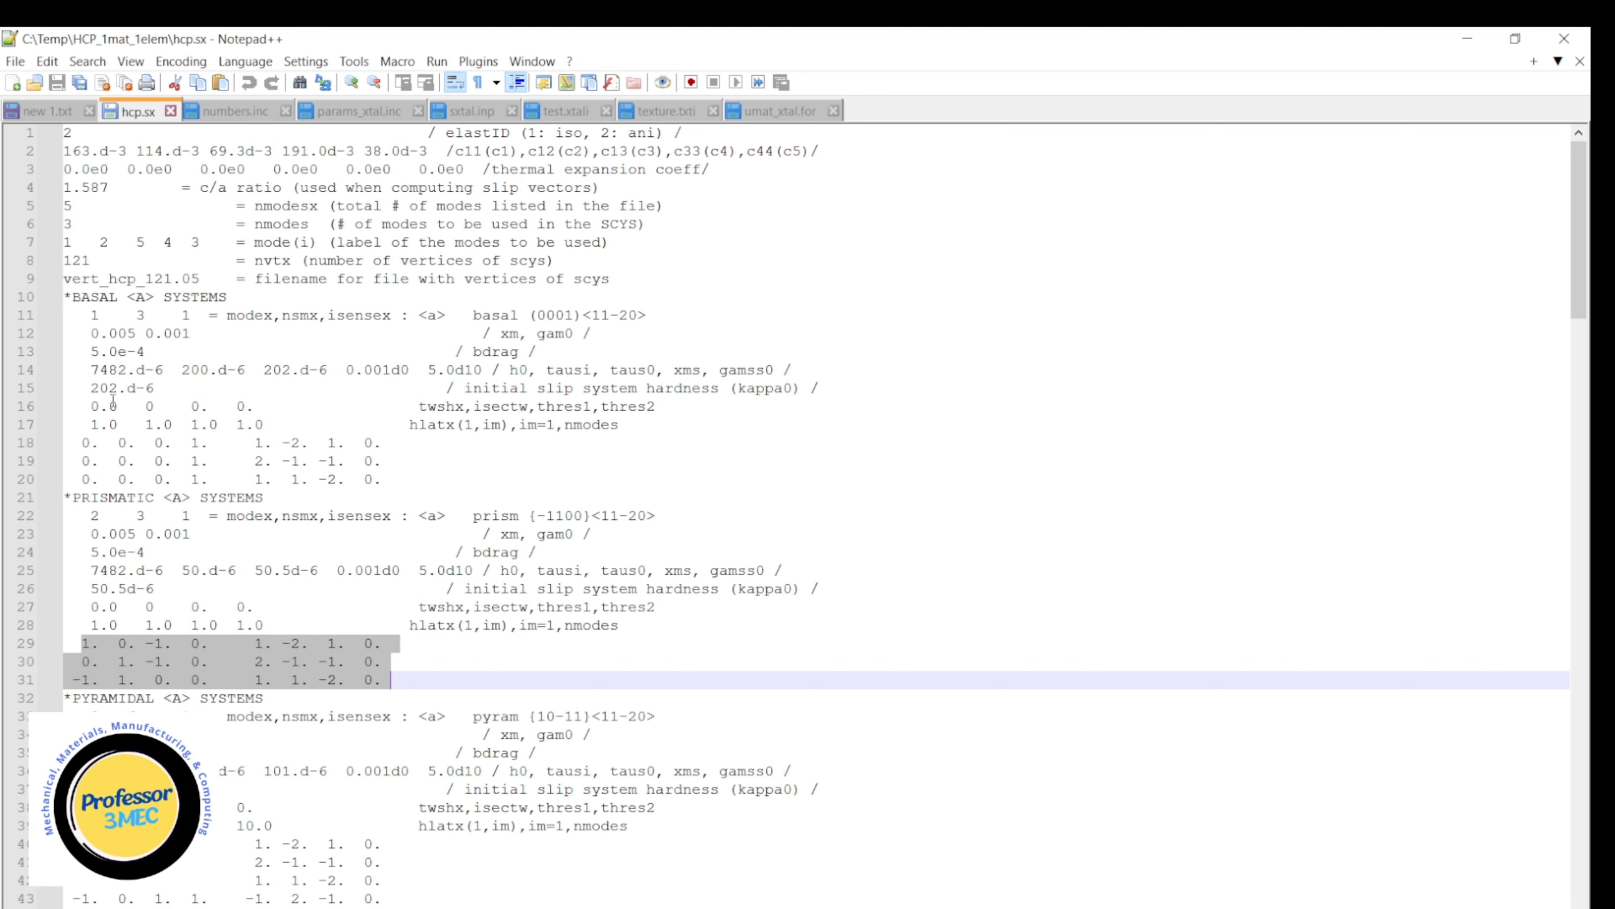
click(122, 370)
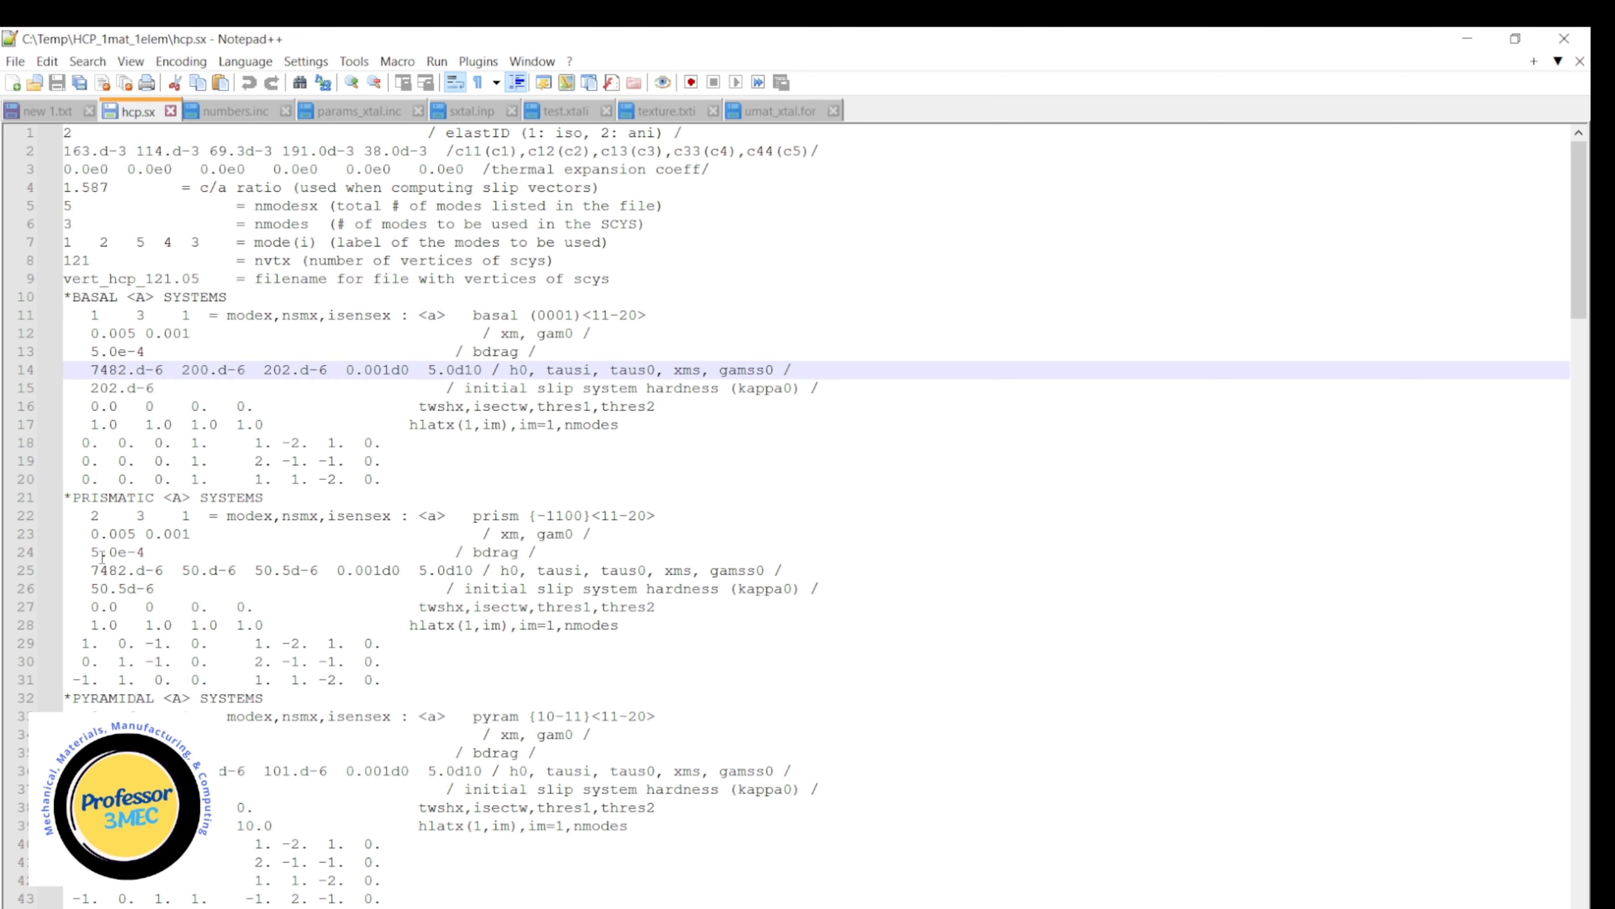
click(112, 552)
scroll(157, 647, down, 2)
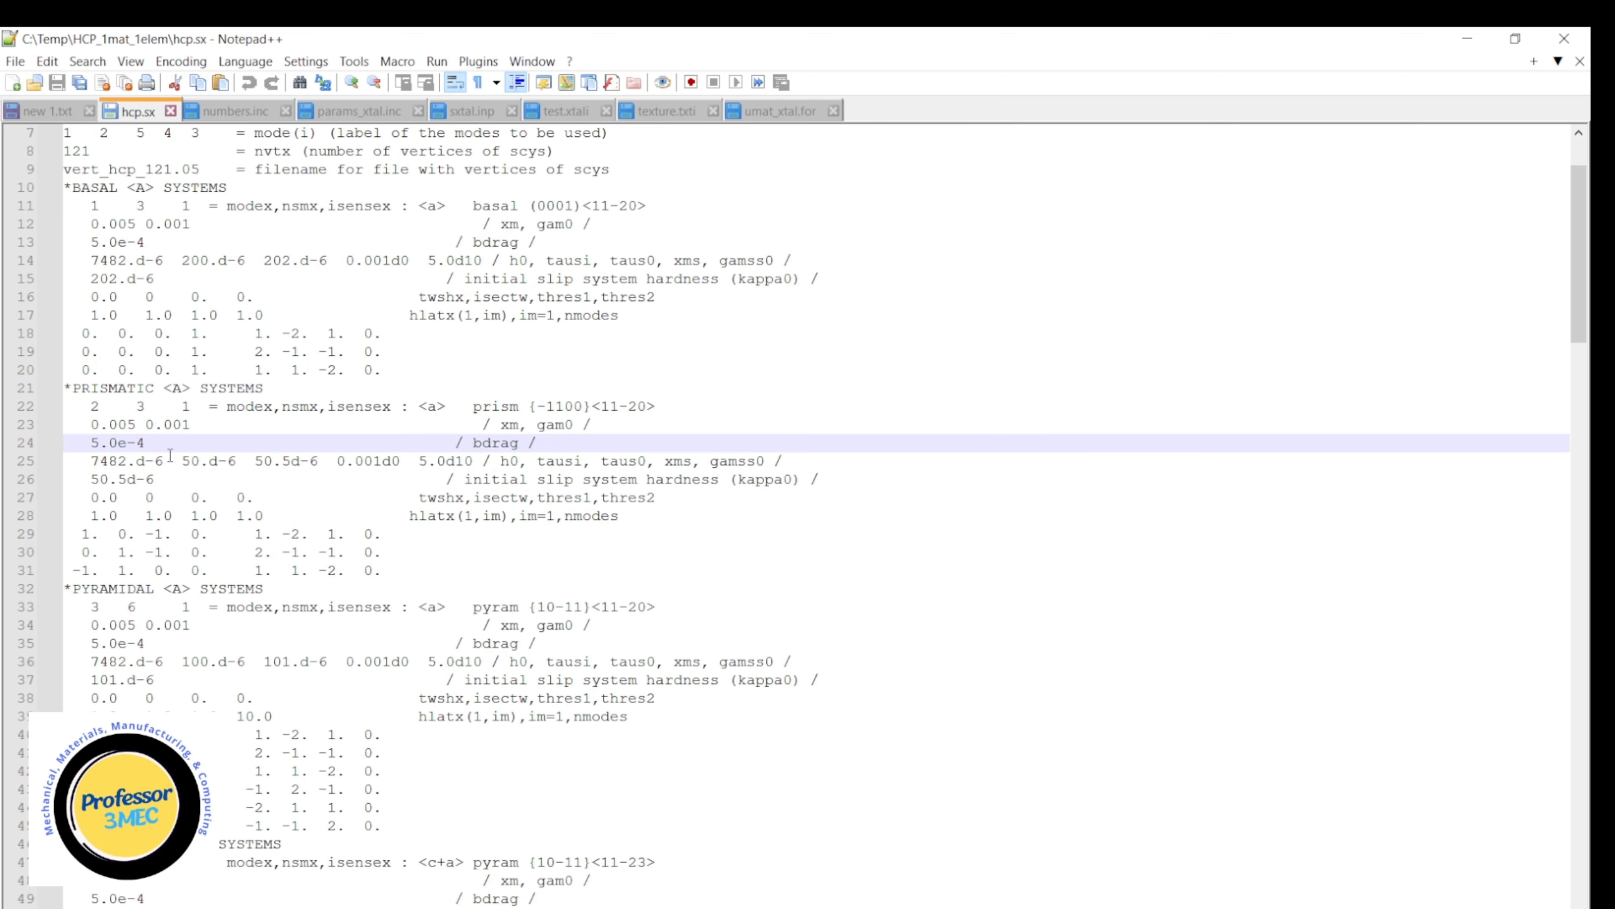
drag(183, 460, 320, 462)
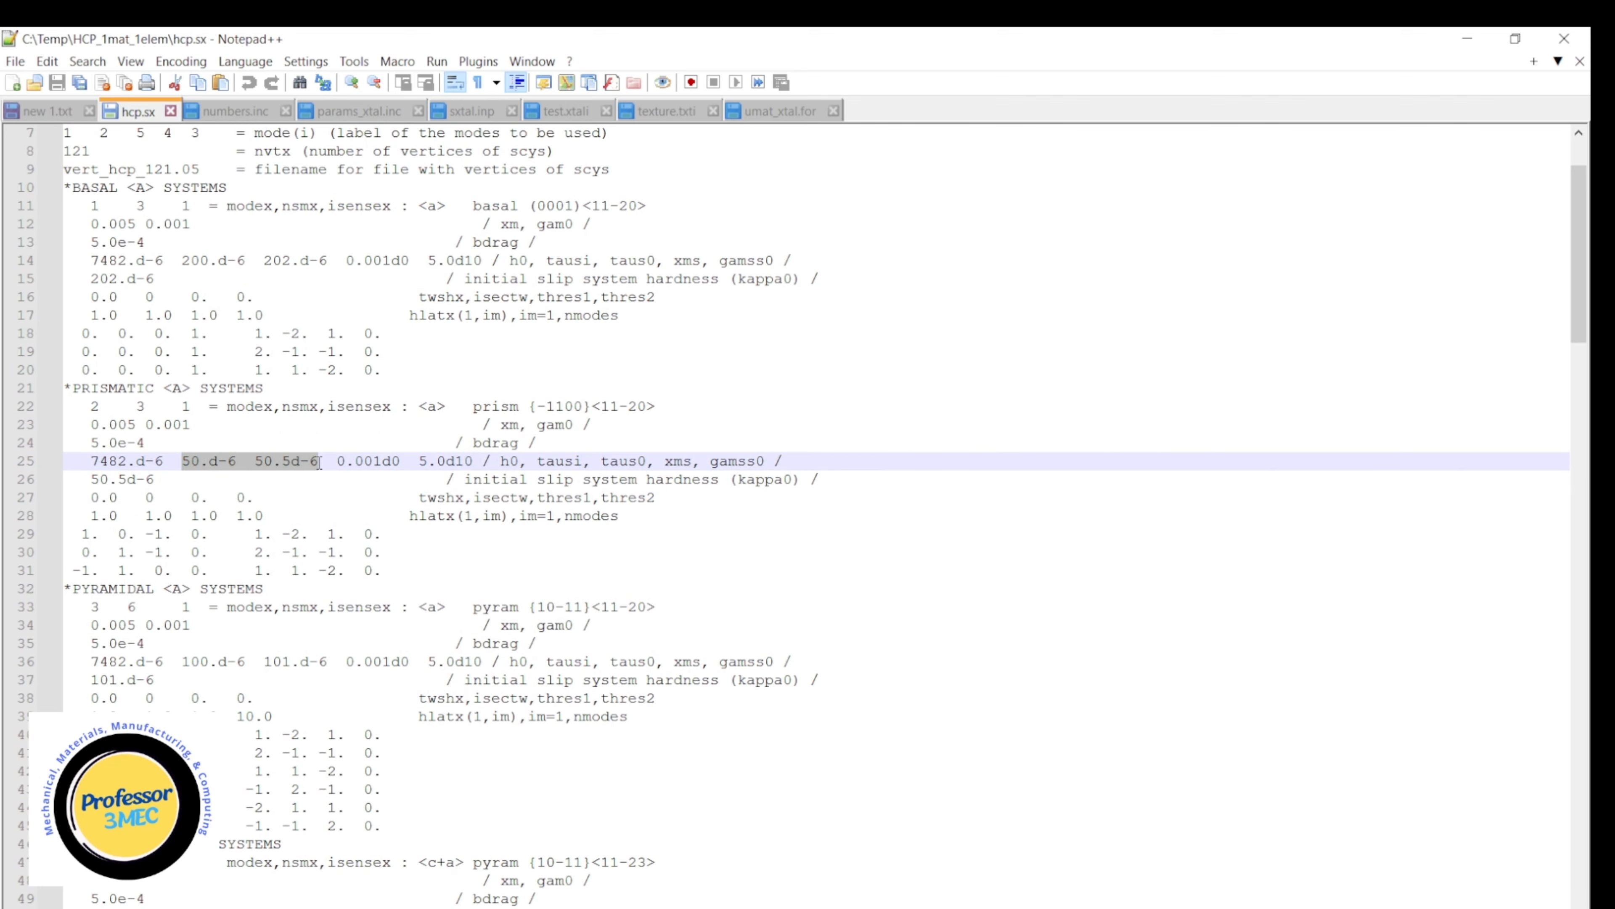
scroll(232, 477, up, 2)
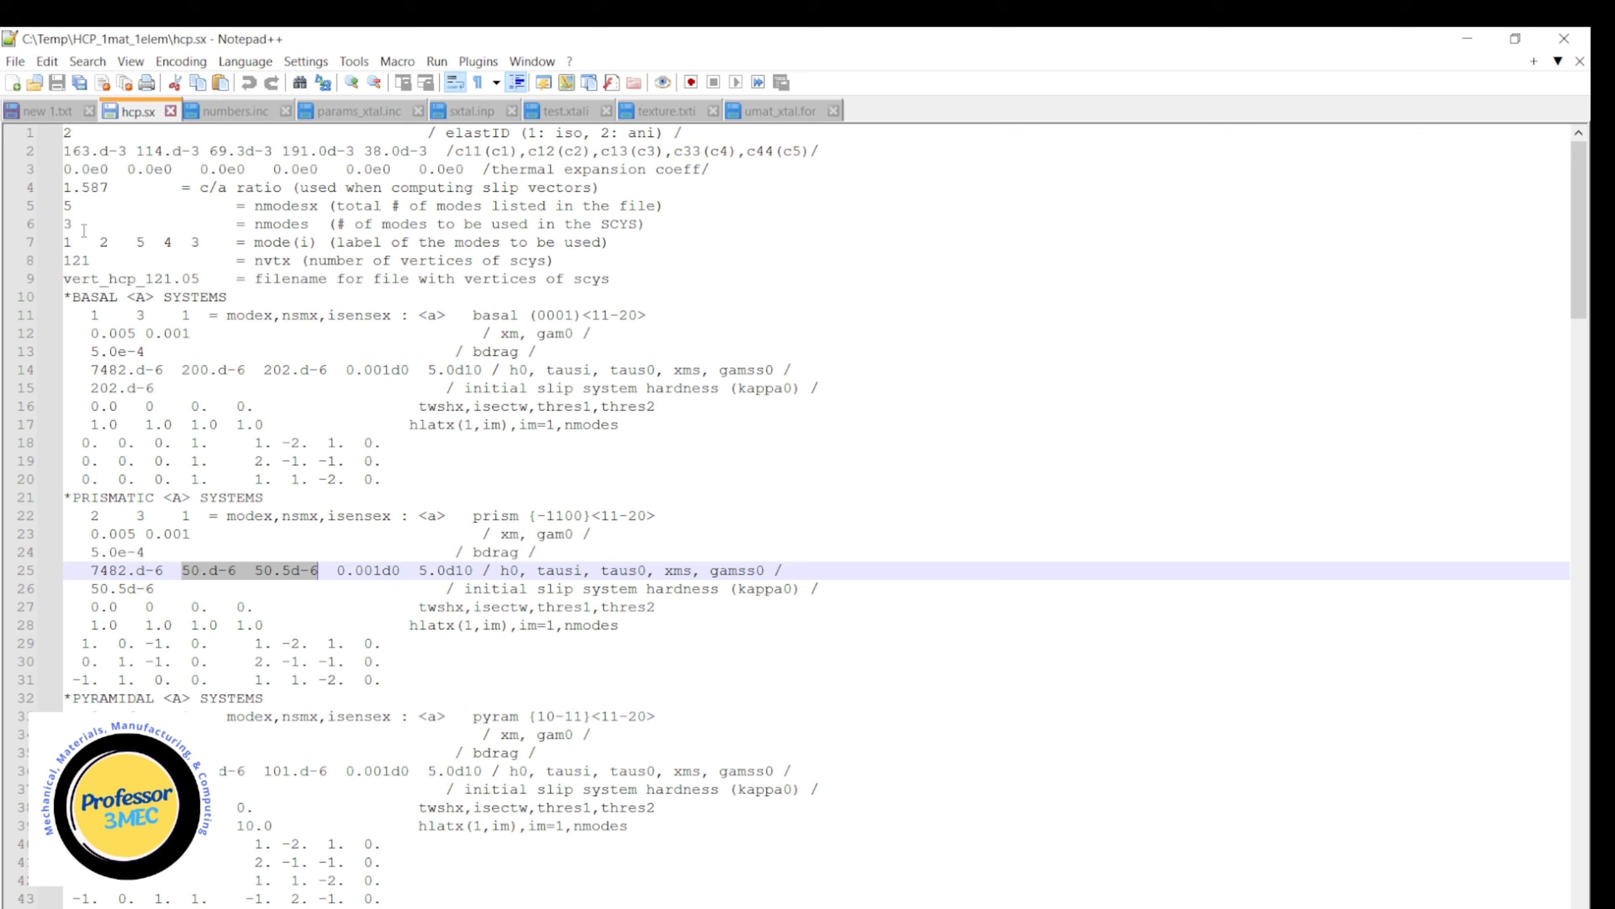
Highlight the number of modes used (nmodes) on line 6 and the last two mode labels on line 7 of hcp.sx.
double_click(67, 225)
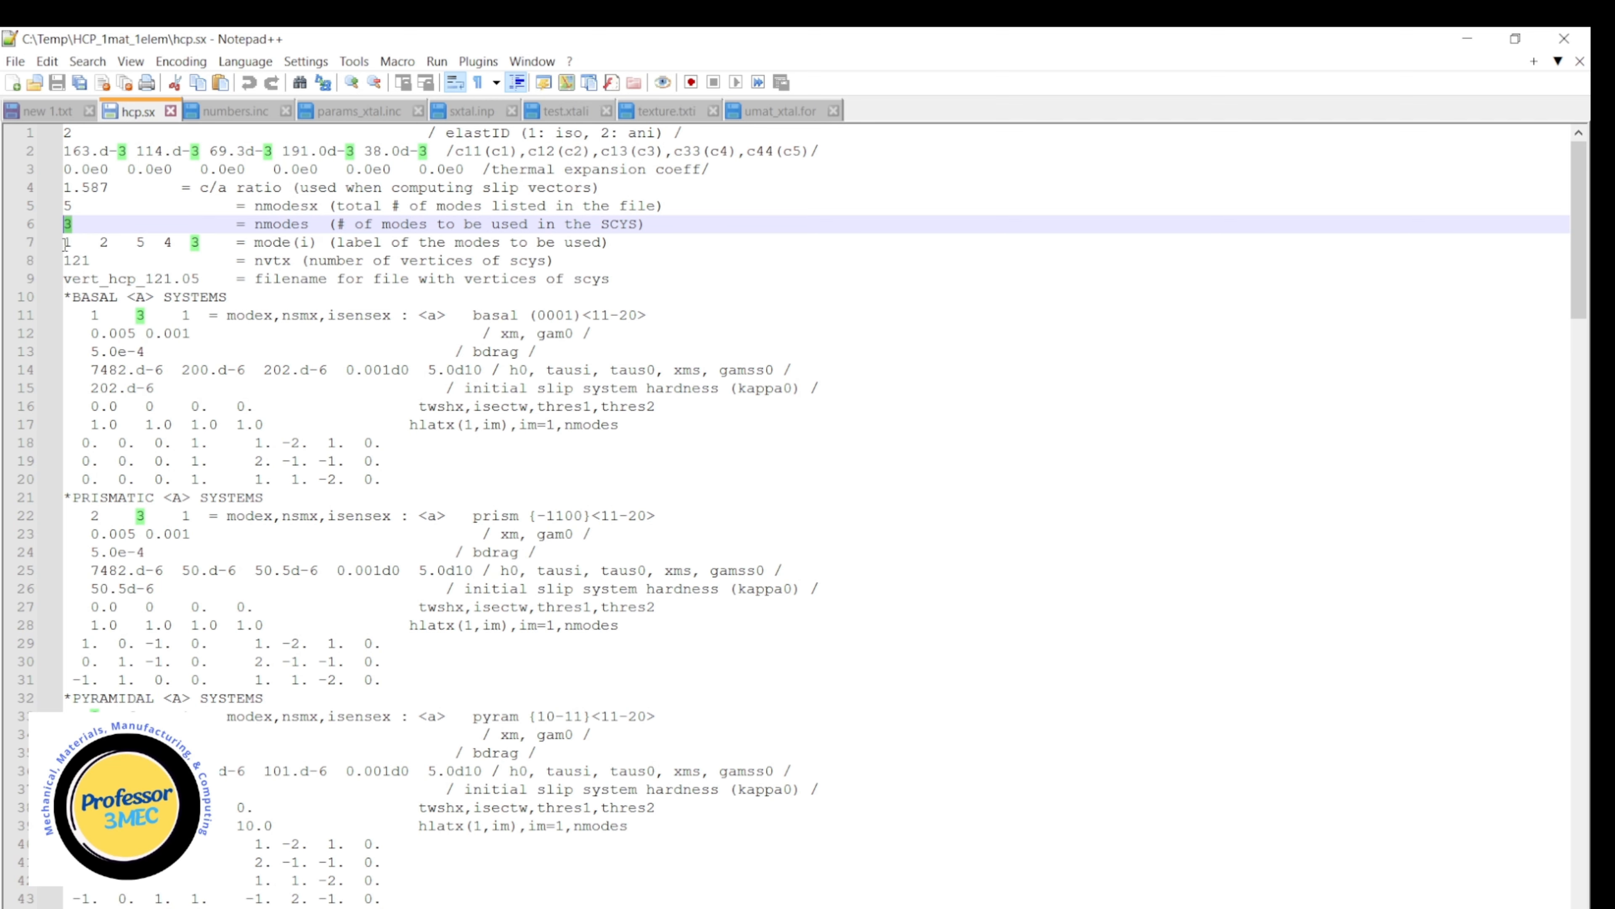
drag(164, 244, 205, 246)
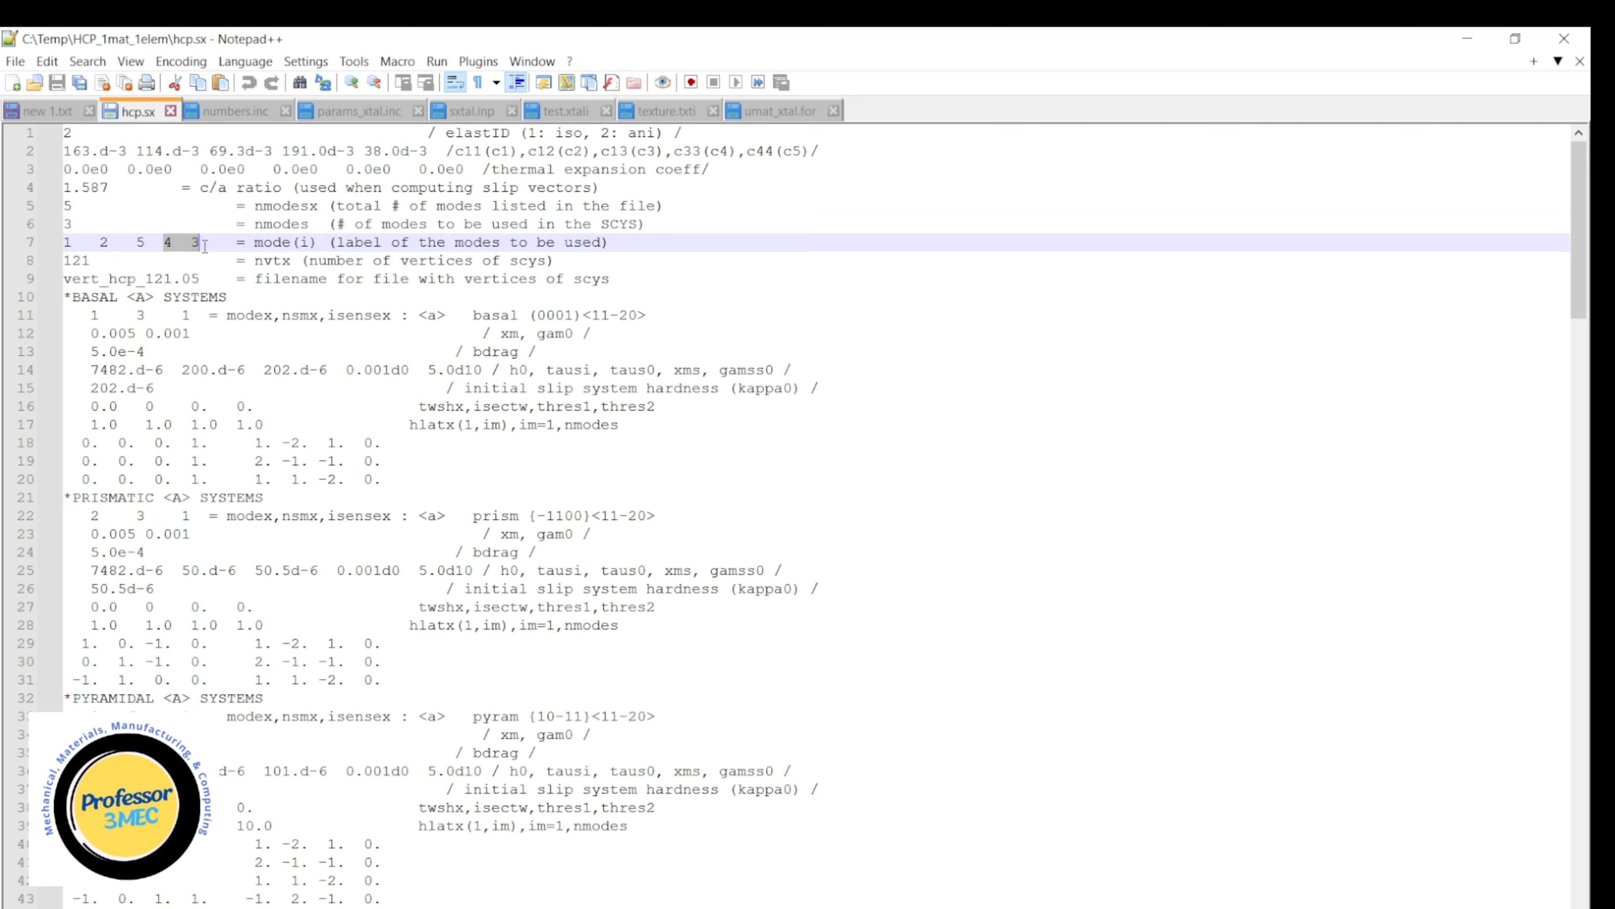
drag(74, 225, 60, 225)
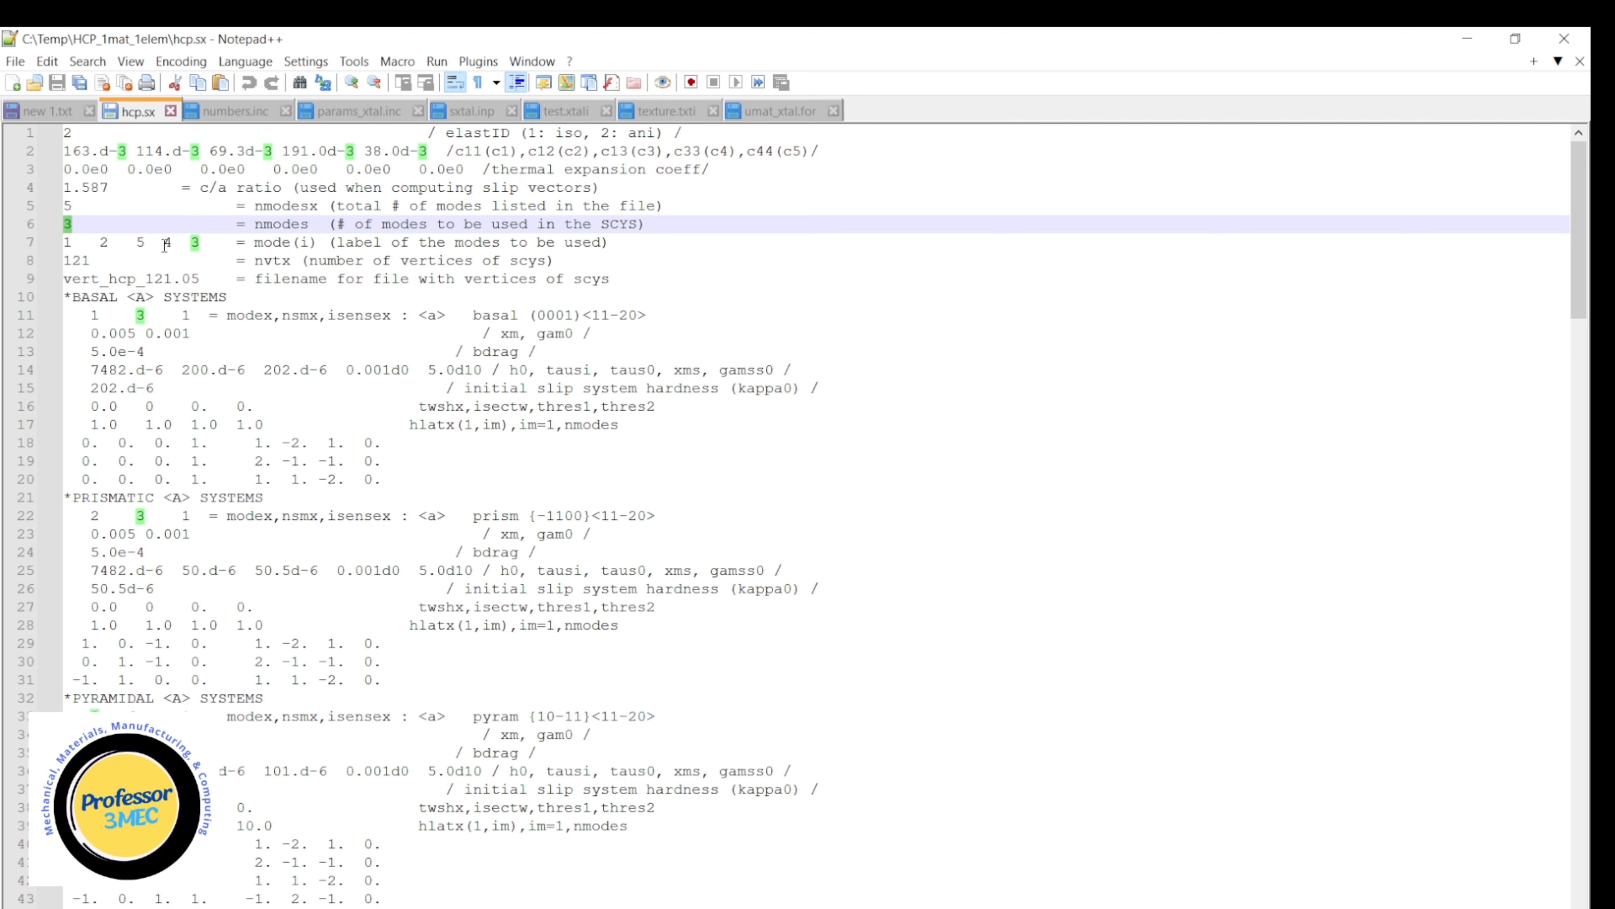
drag(165, 245, 199, 243)
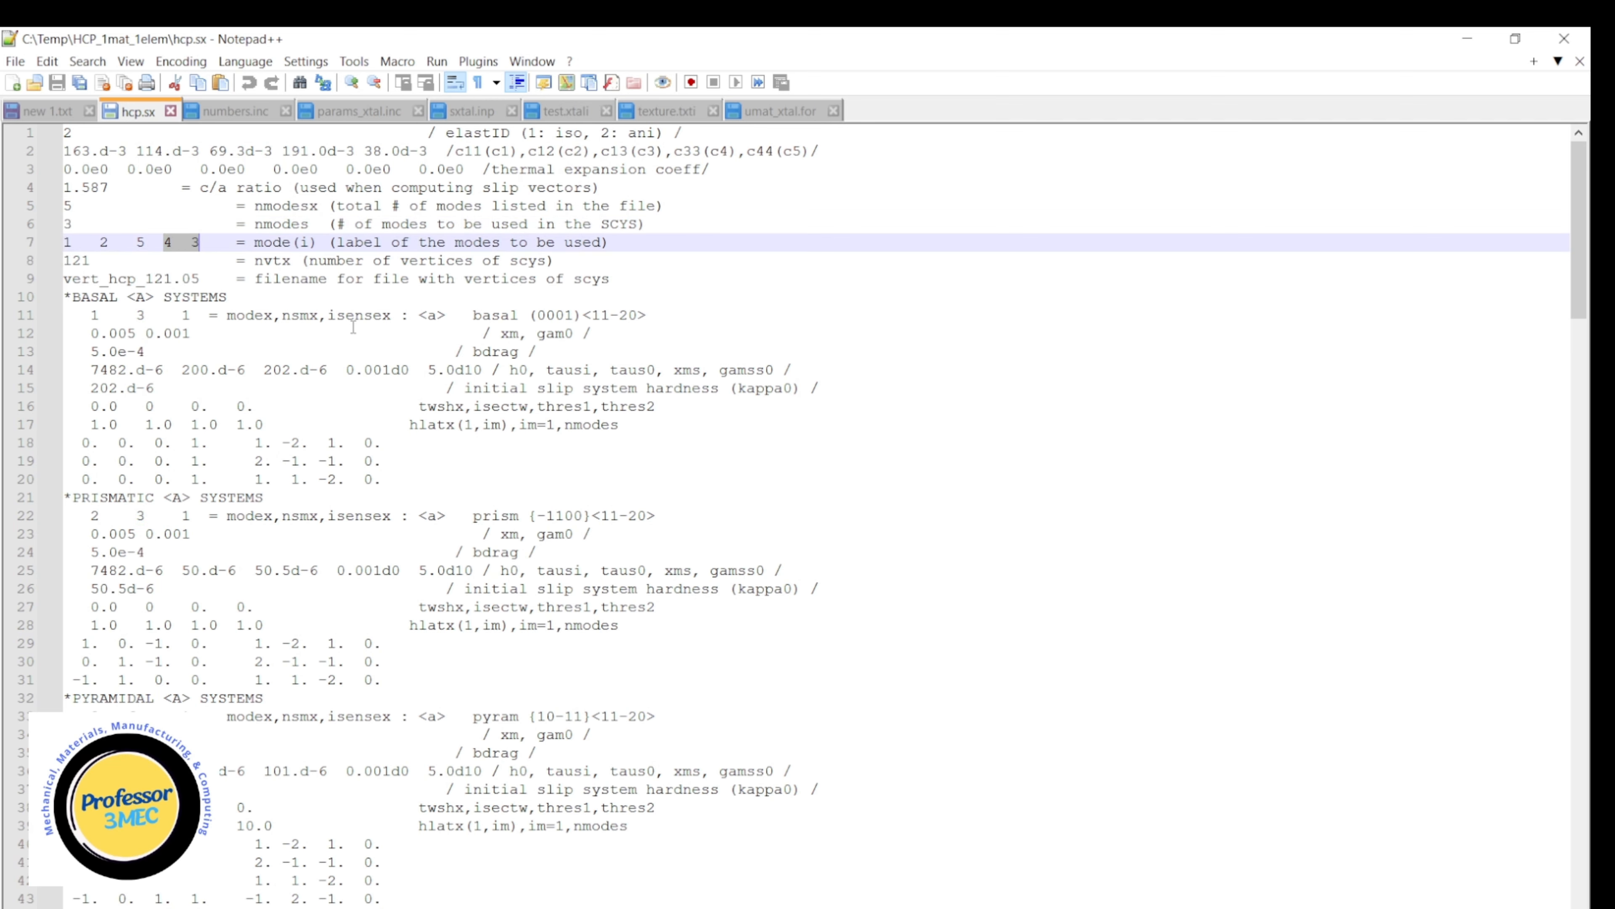
scroll(334, 318, down, 1)
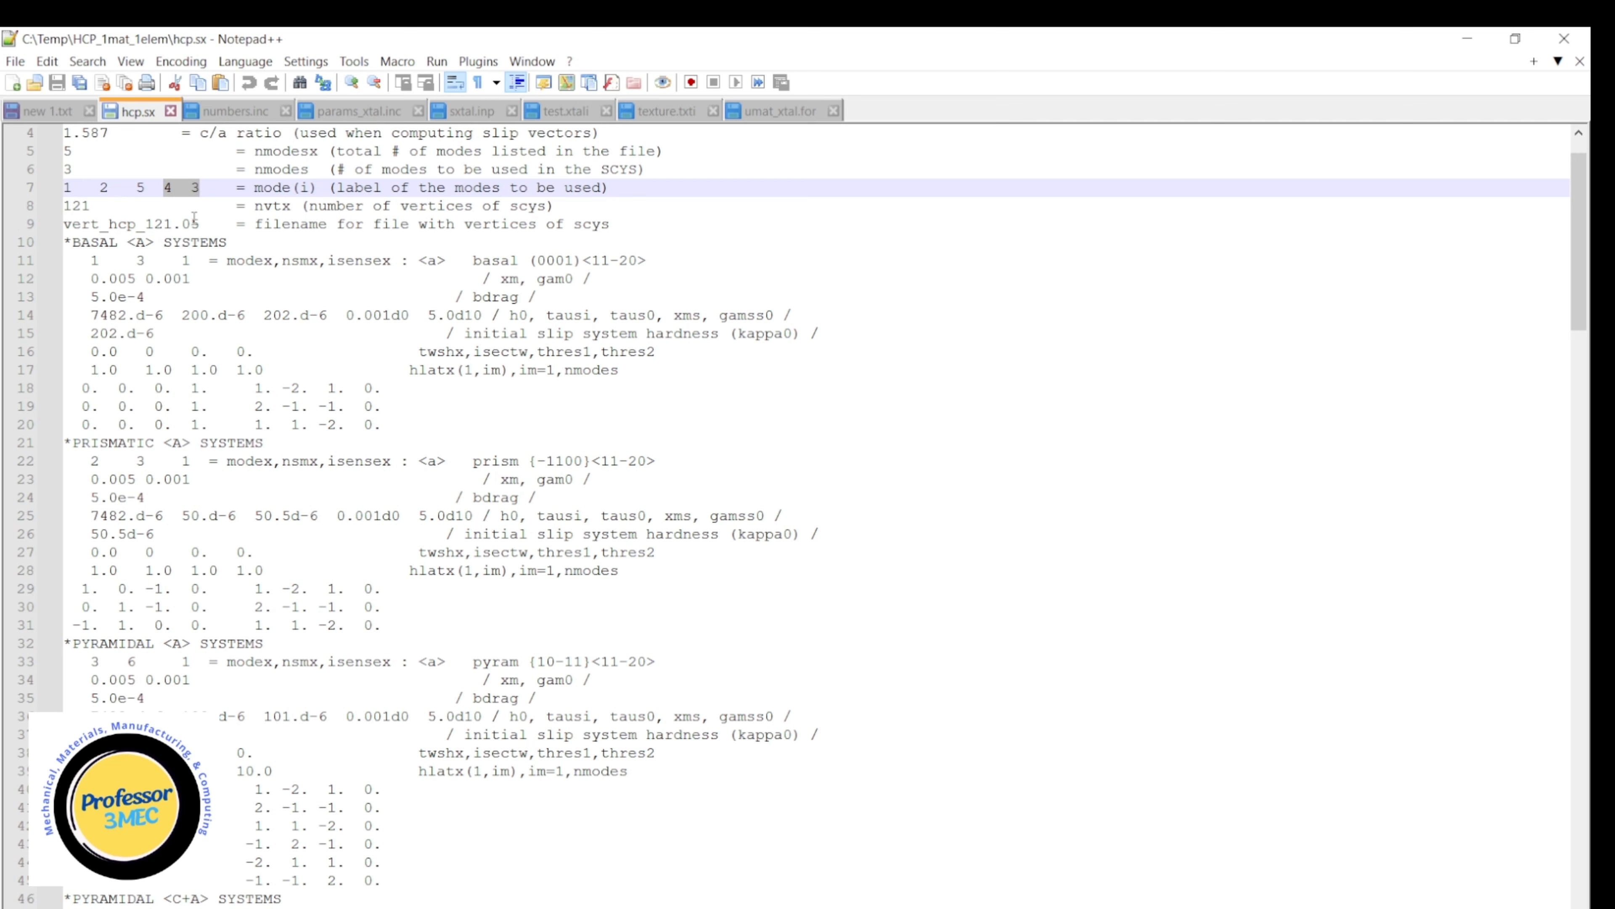
Select the vertices filename vert_hcp_121.05 on line 9, and check the vertex files in the HCP_1mat_1elem folder in File Explorer.
drag(199, 223, 59, 224)
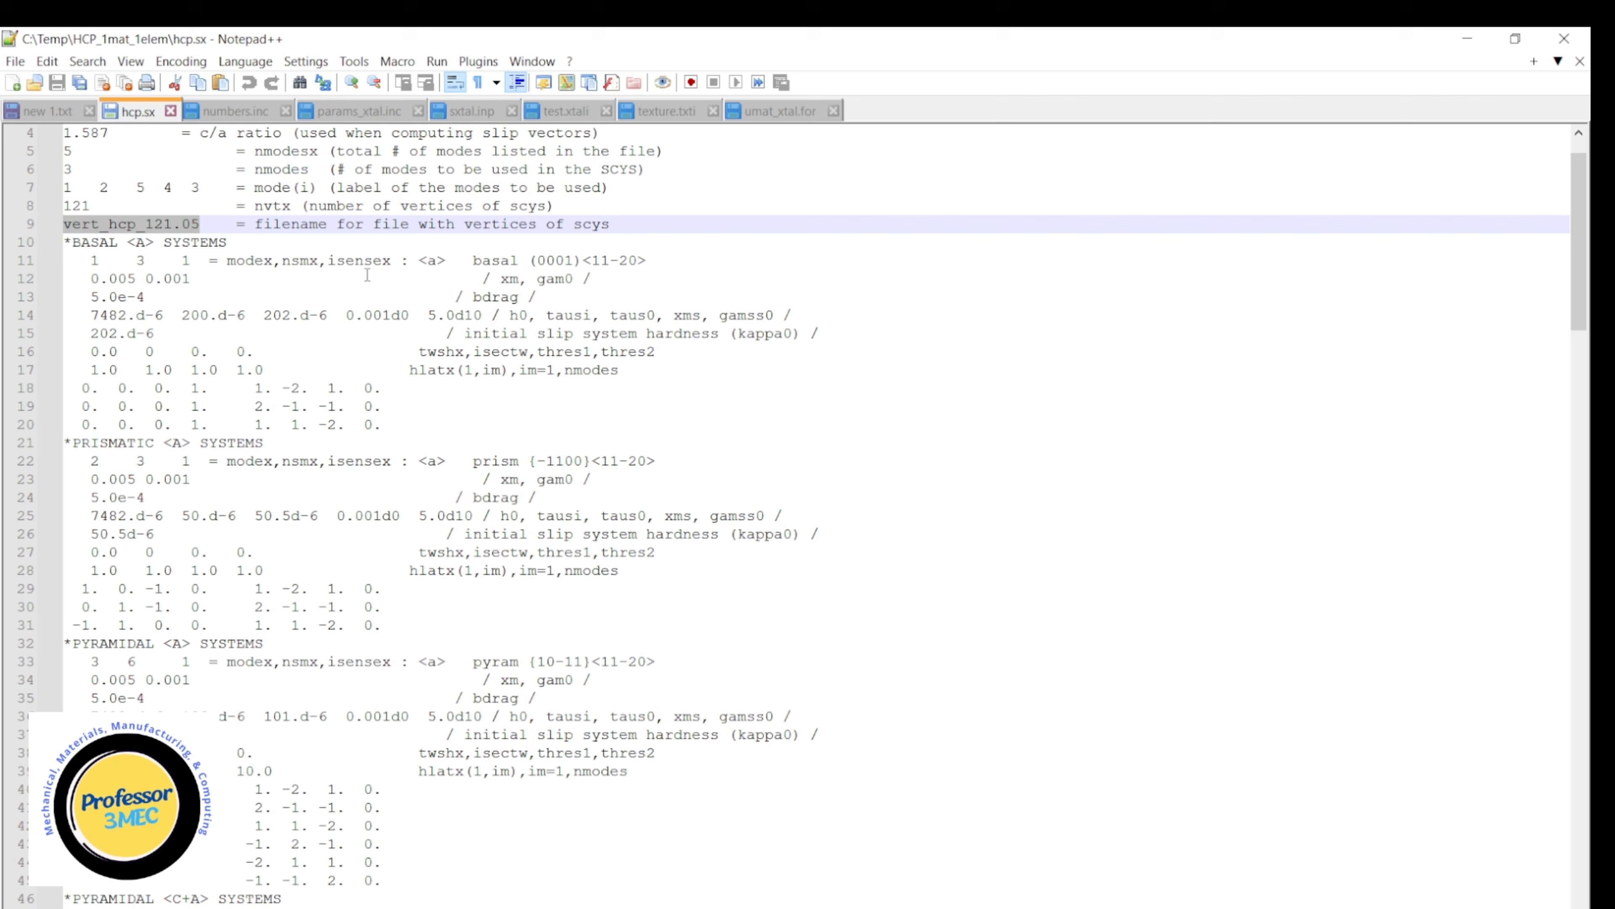
click(478, 907)
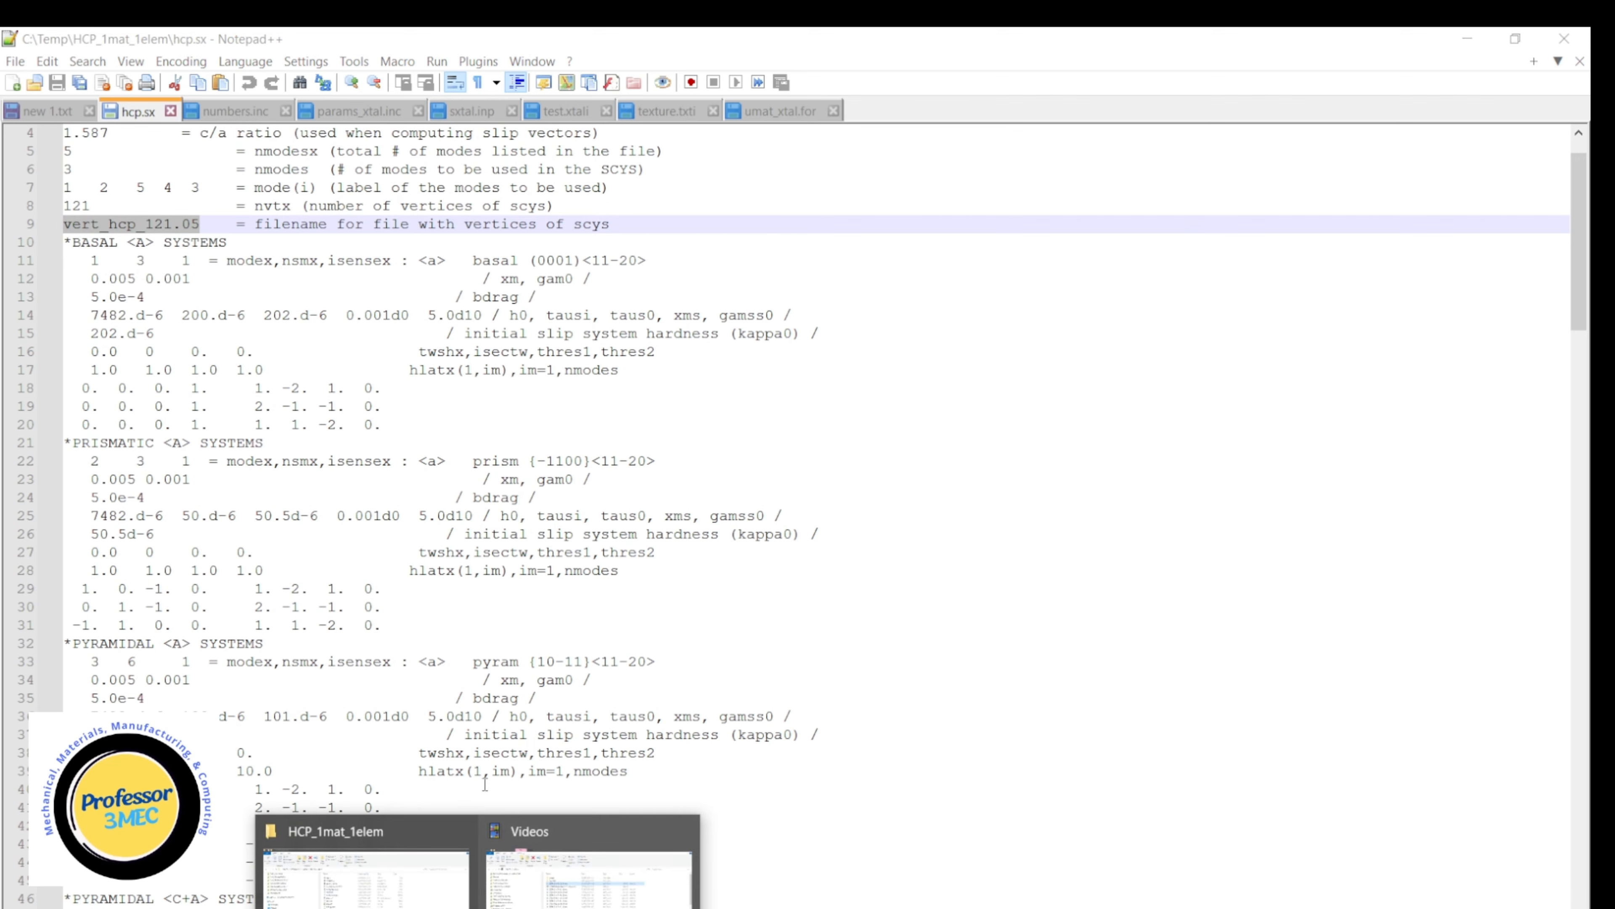
click(366, 878)
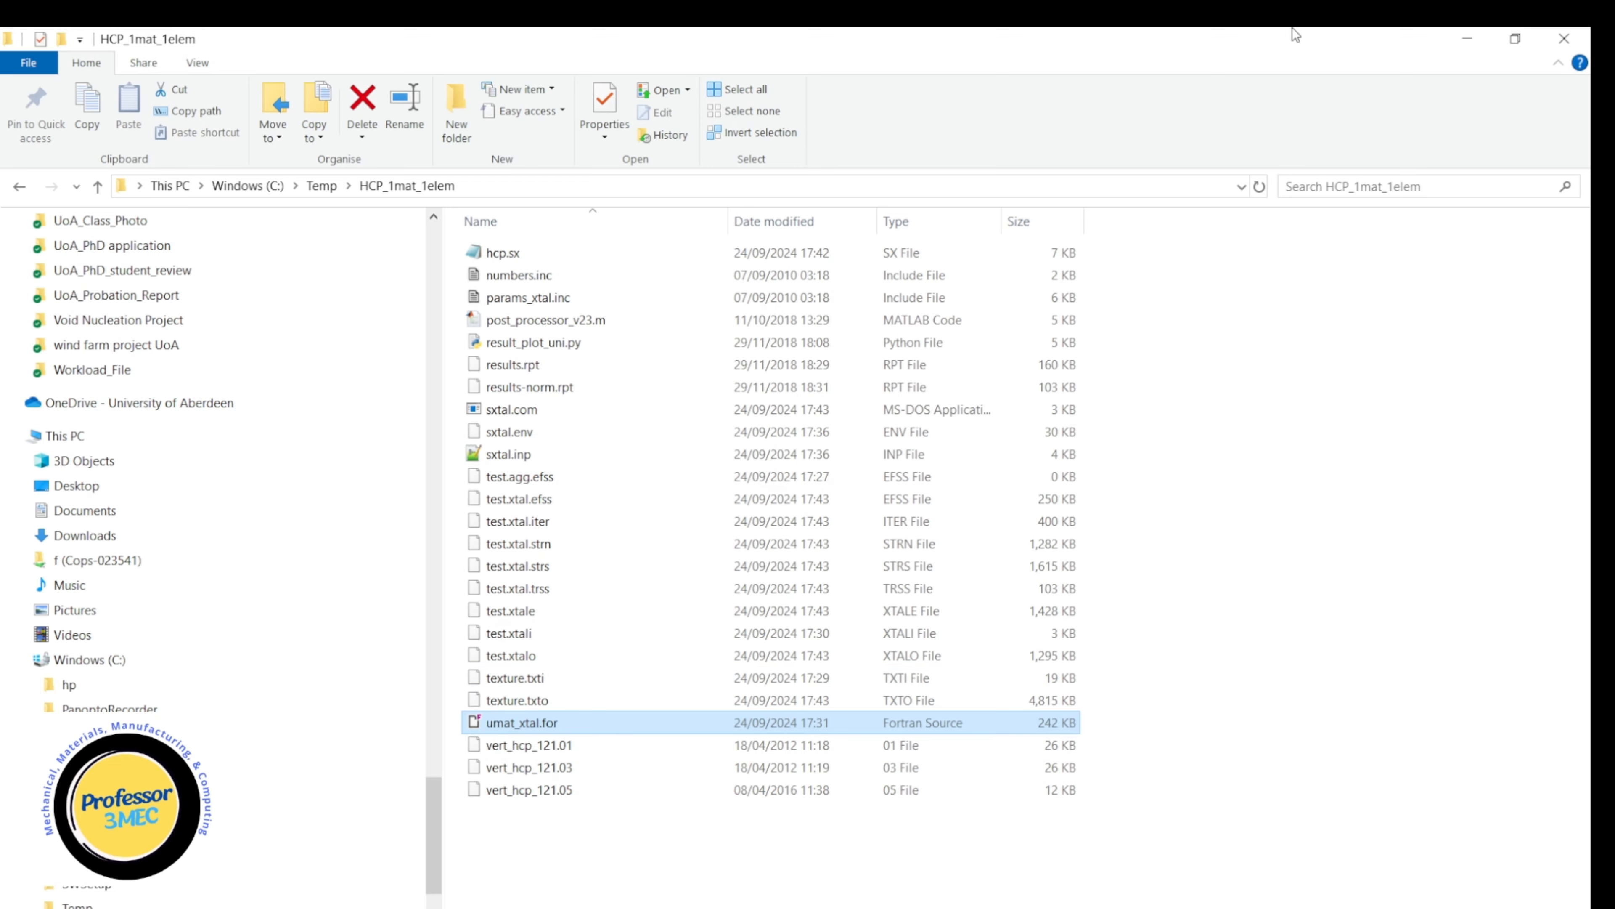
click(1467, 38)
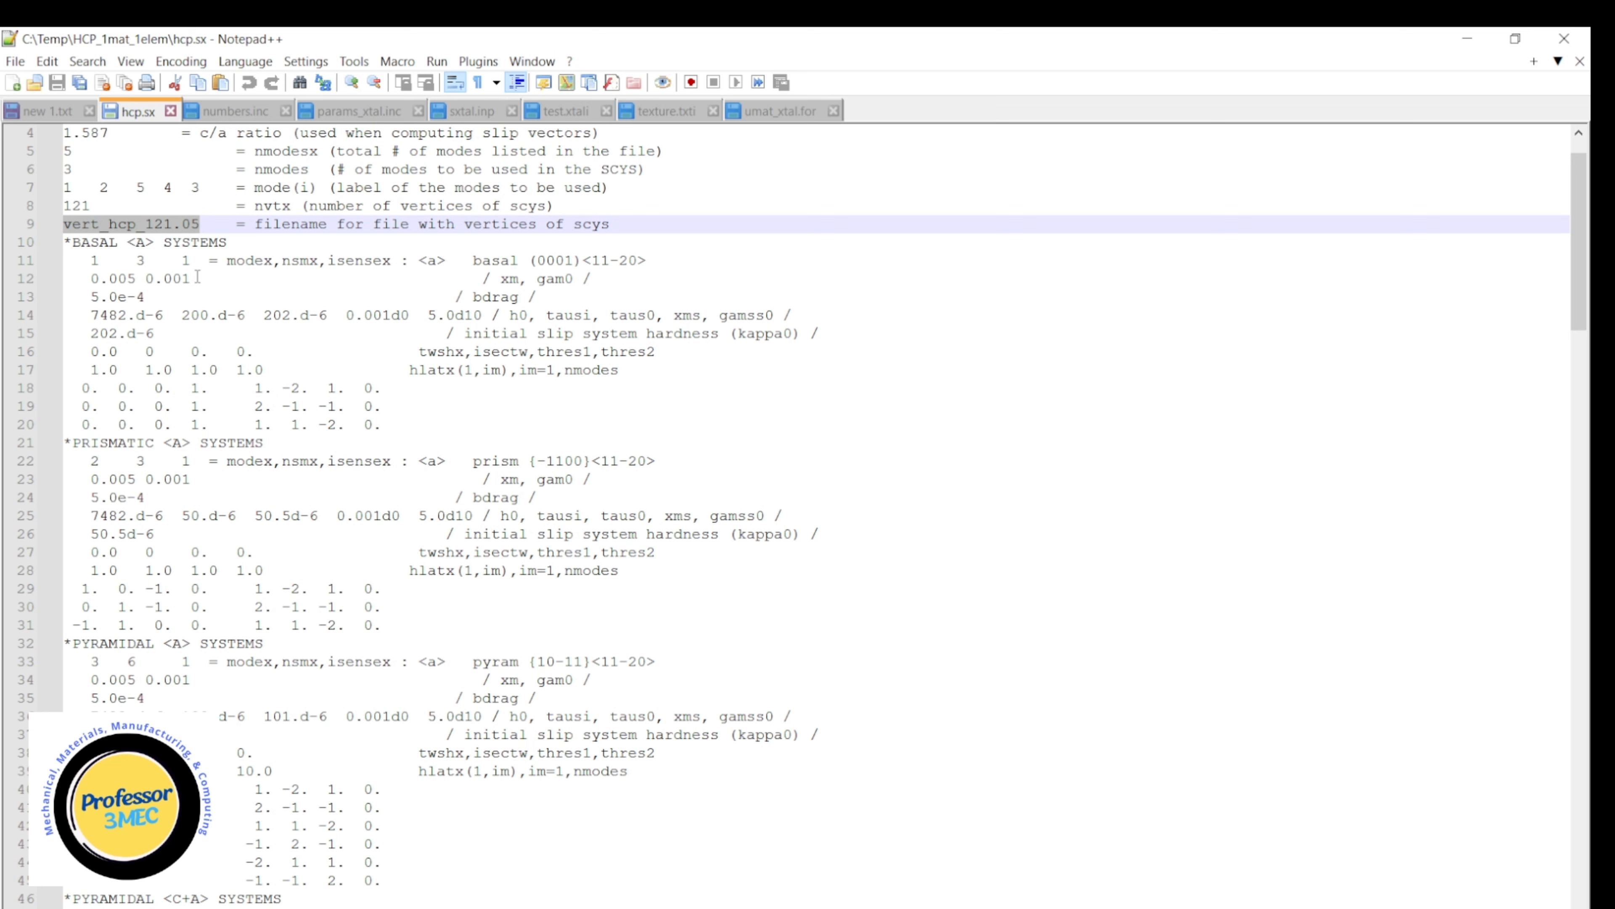
Highlight the basal <A> drag value on line 13 and the hardening and initial hardness values on lines 14 and 15.
drag(191, 278, 95, 301)
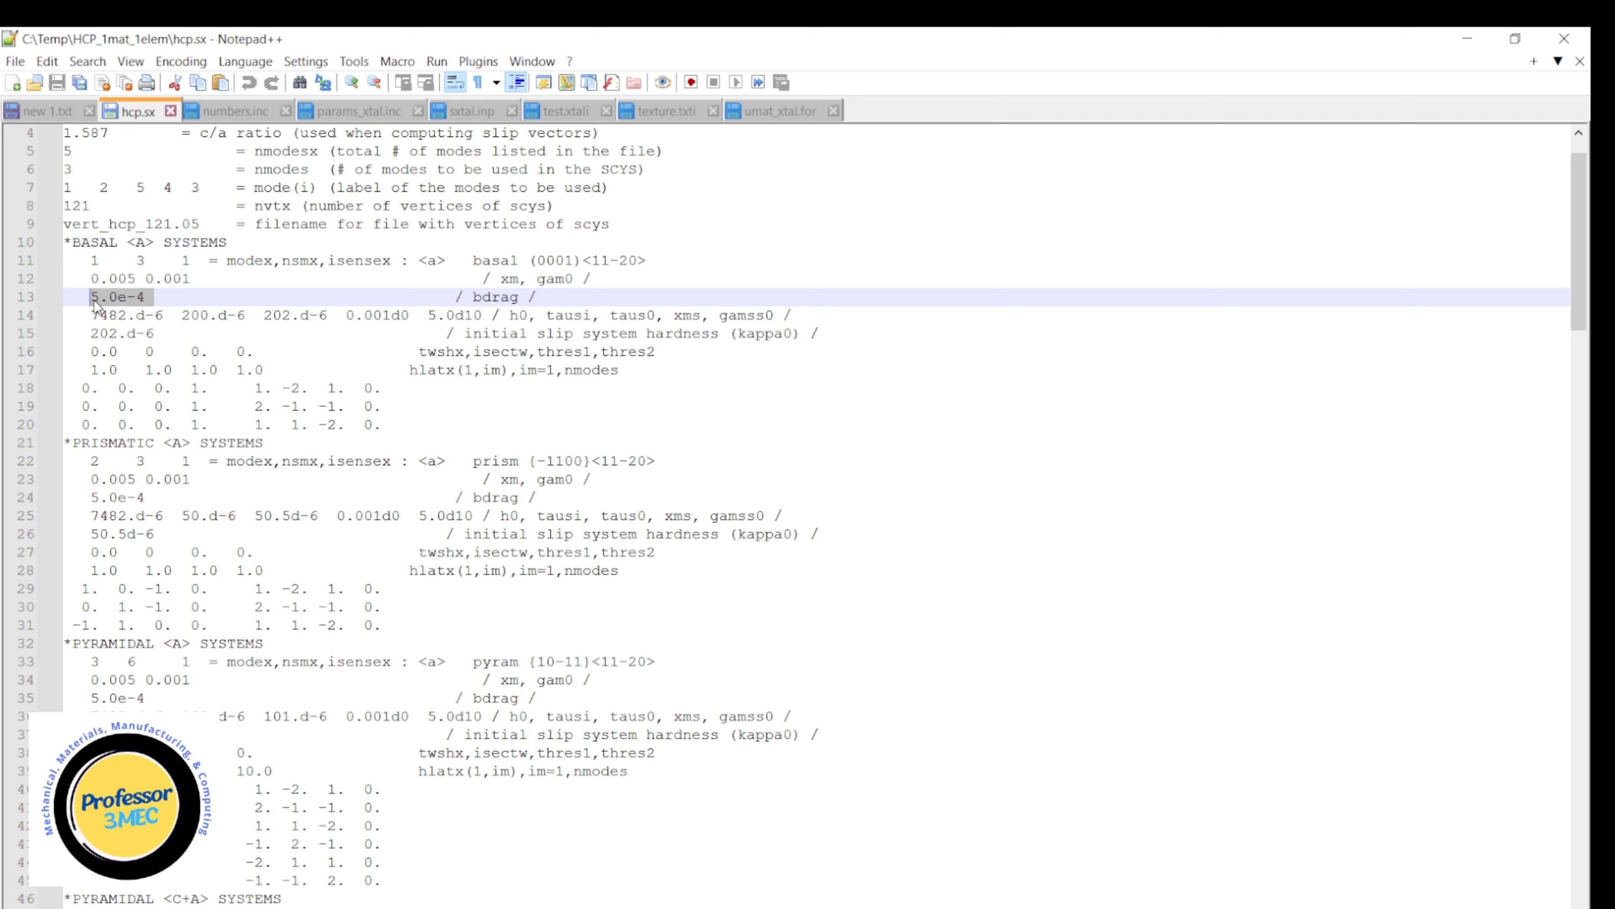
drag(93, 300, 127, 317)
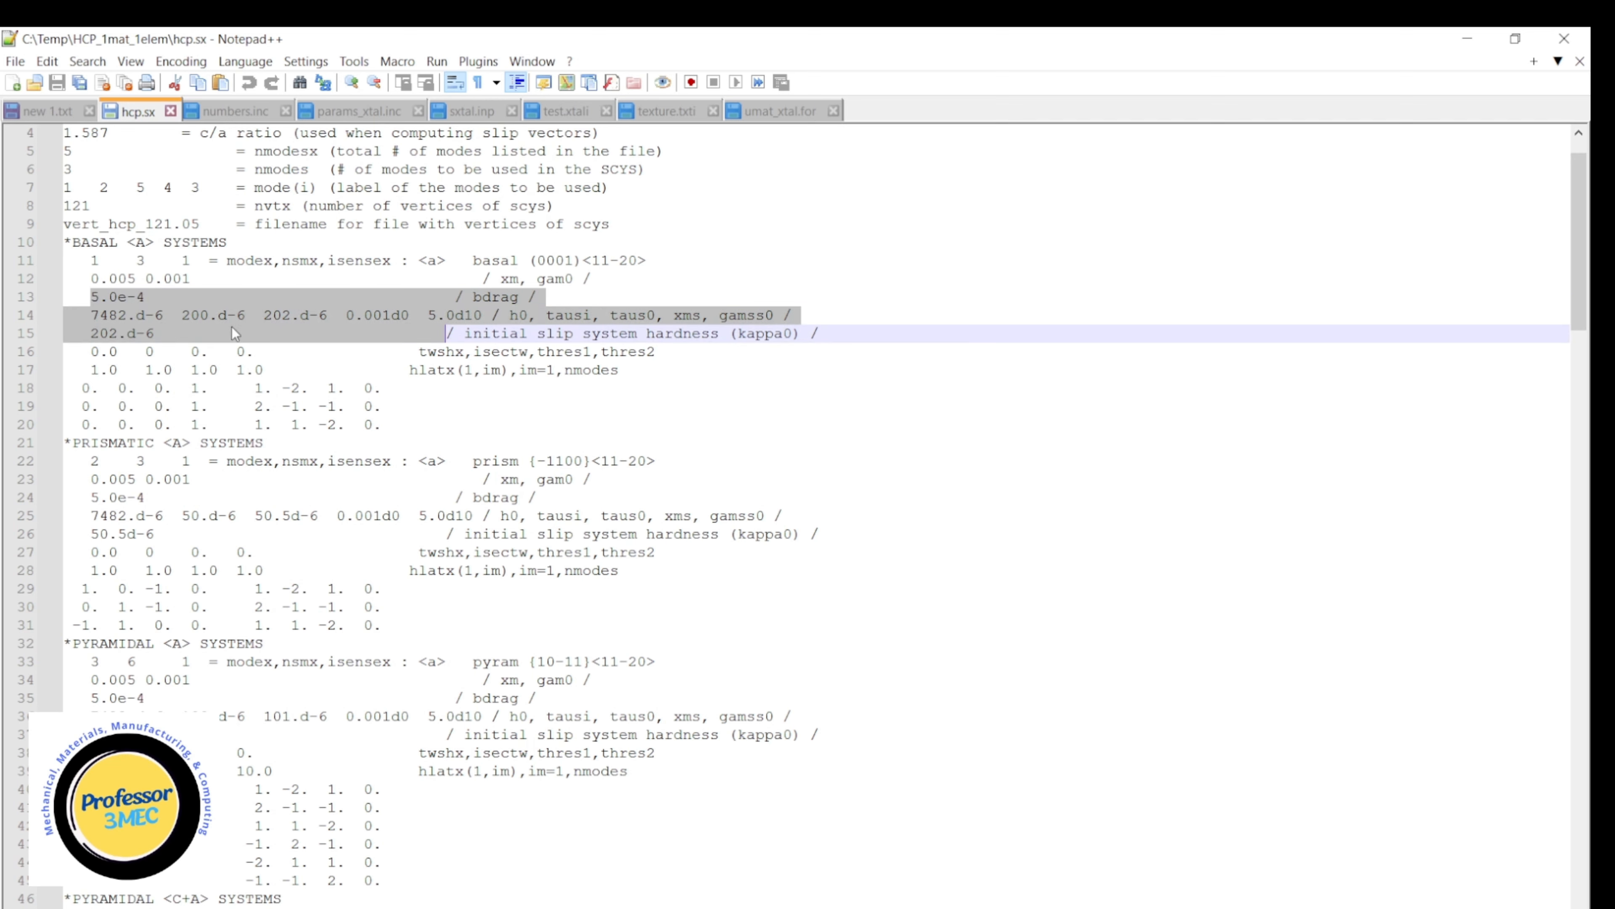
click(109, 314)
drag(190, 314, 327, 309)
drag(91, 334, 154, 334)
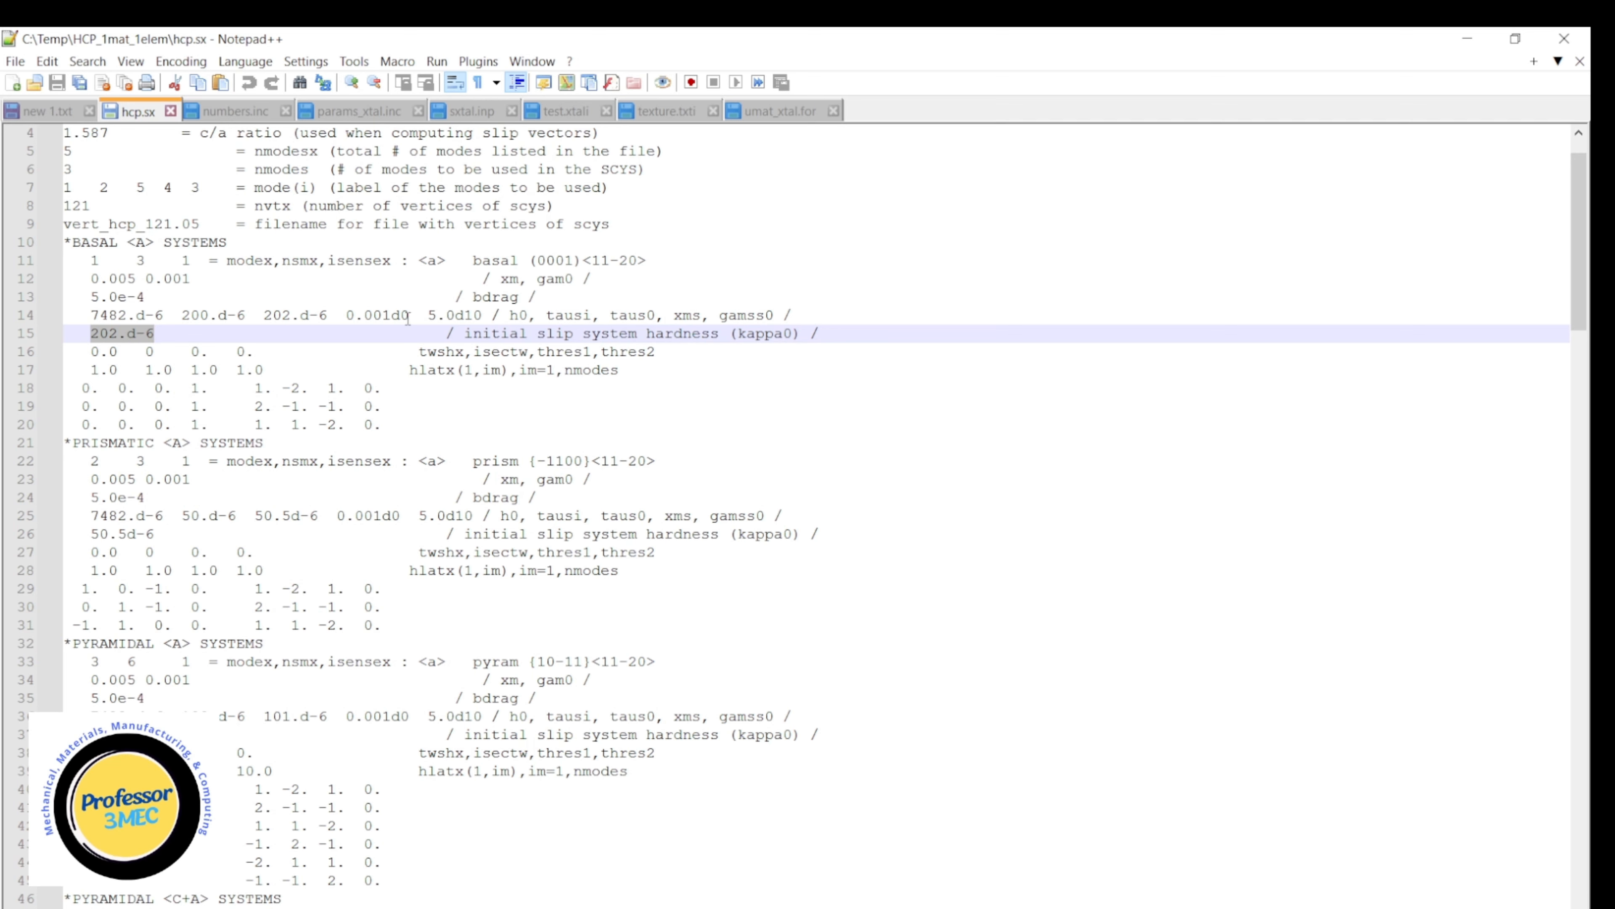
drag(455, 314, 473, 314)
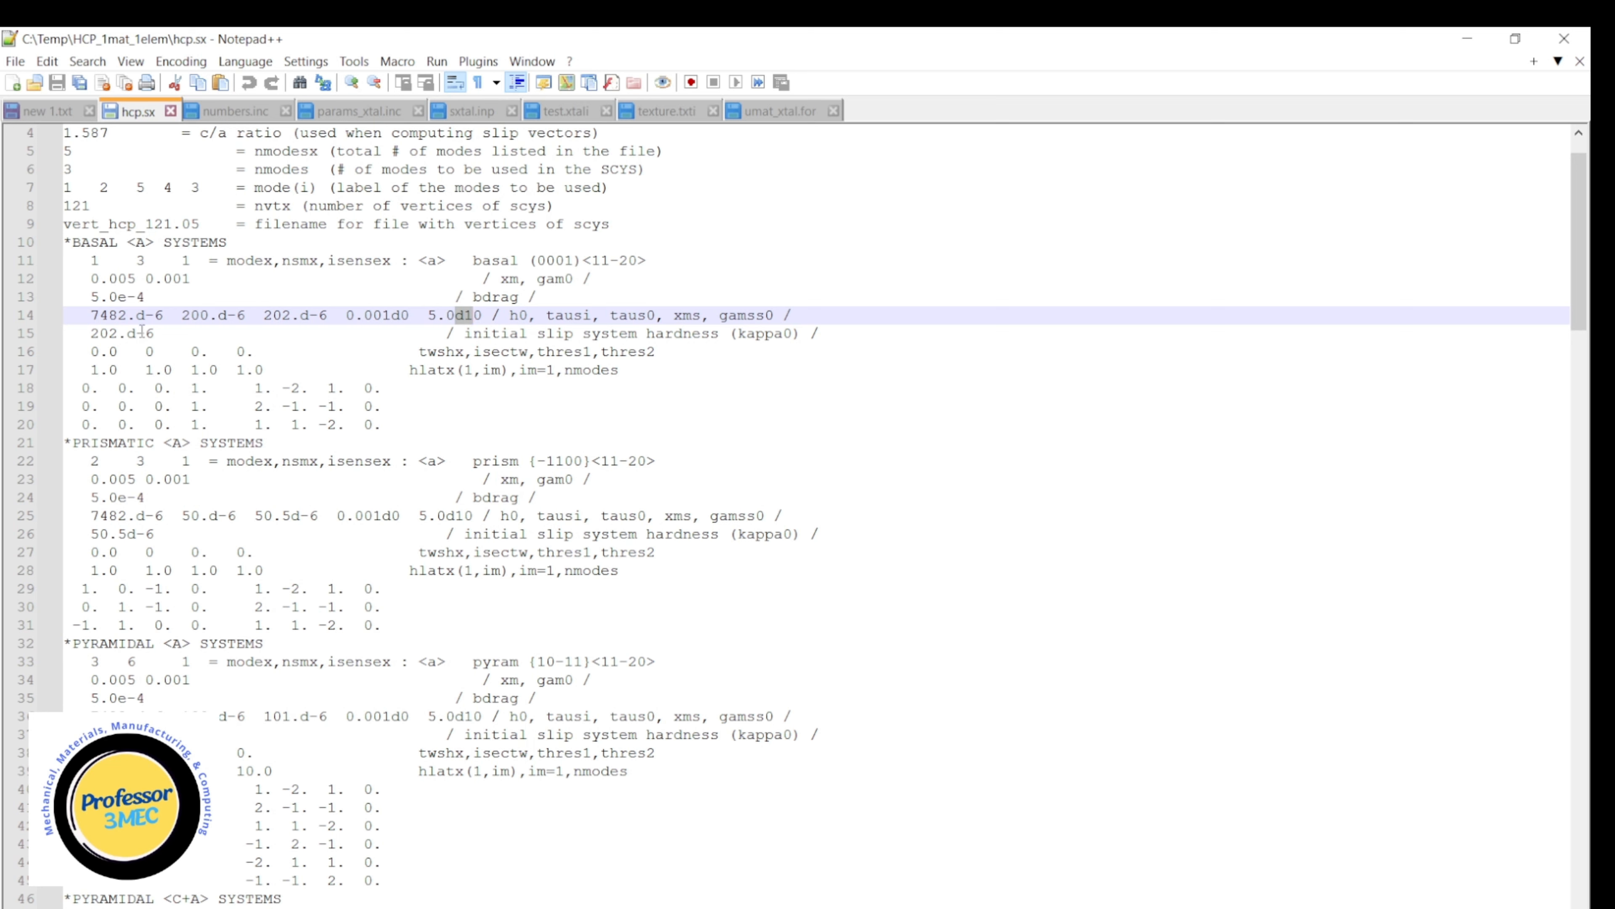
Highlight the basal xm and gam0 values on line 12, and select the hardening and kappa0 parameters on lines 14 and 15.
drag(91, 315, 405, 315)
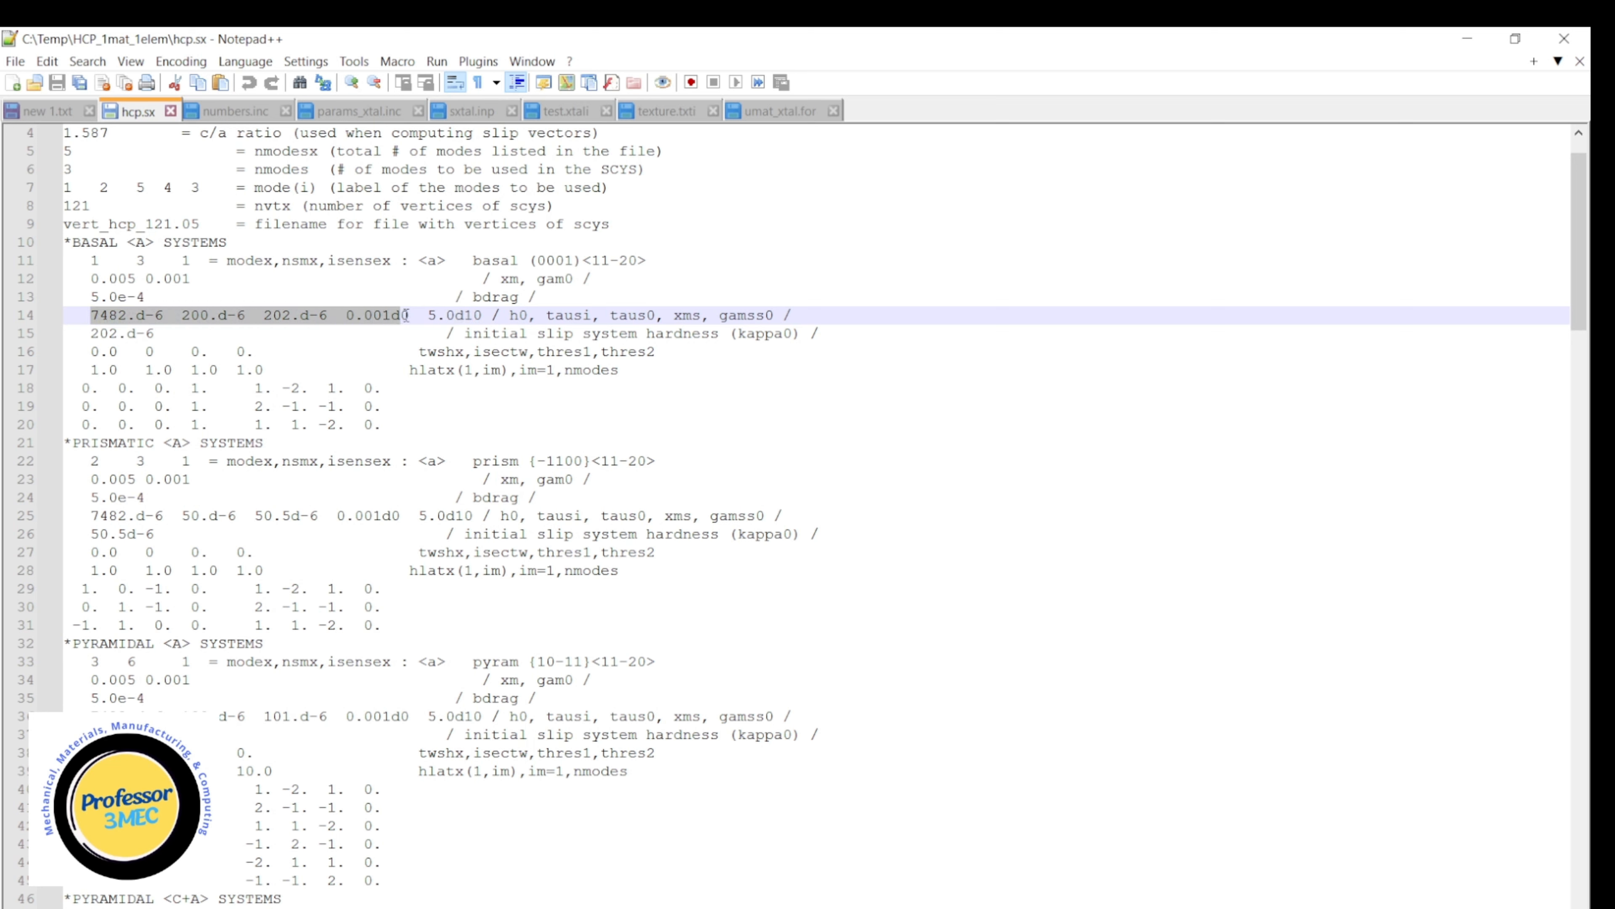
drag(91, 333, 163, 333)
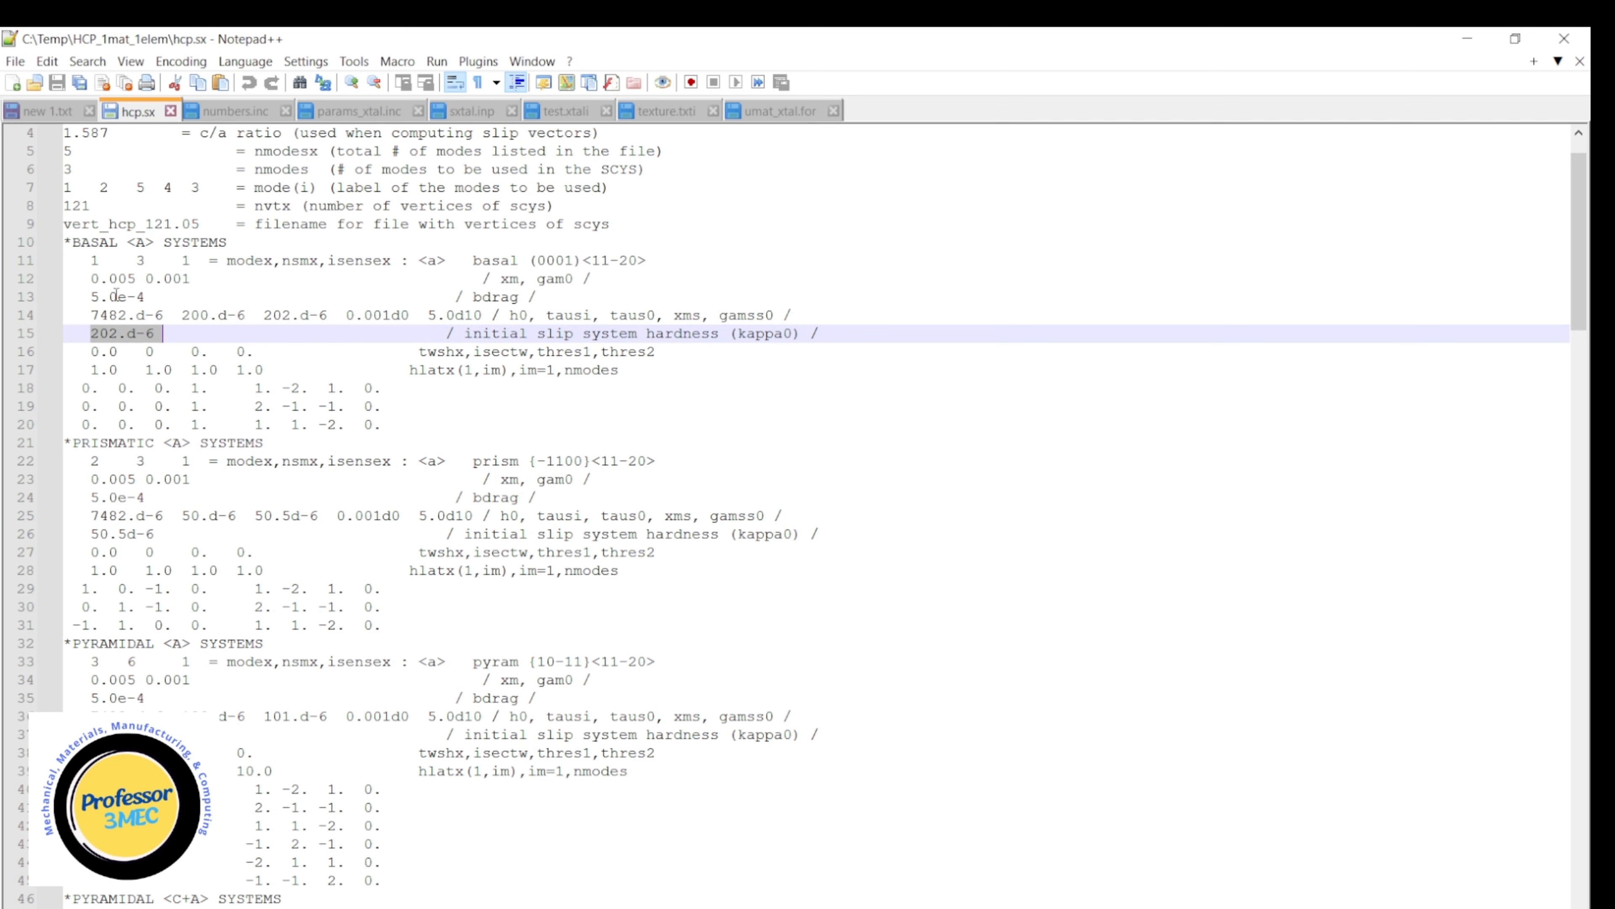
click(93, 278)
drag(95, 279, 194, 278)
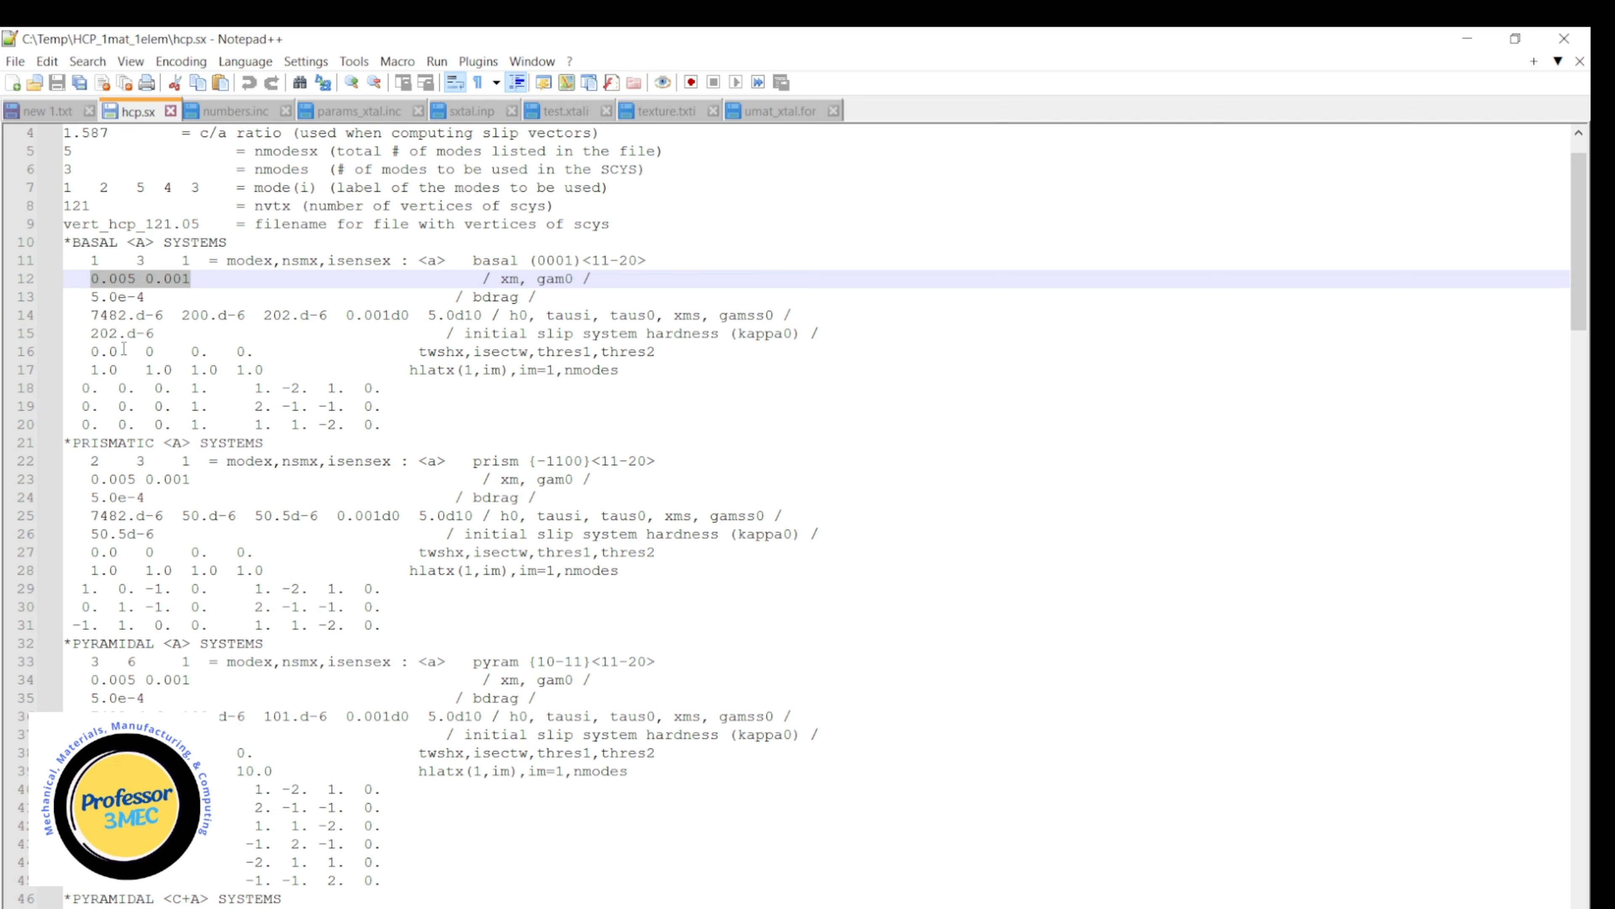
drag(154, 334, 63, 316)
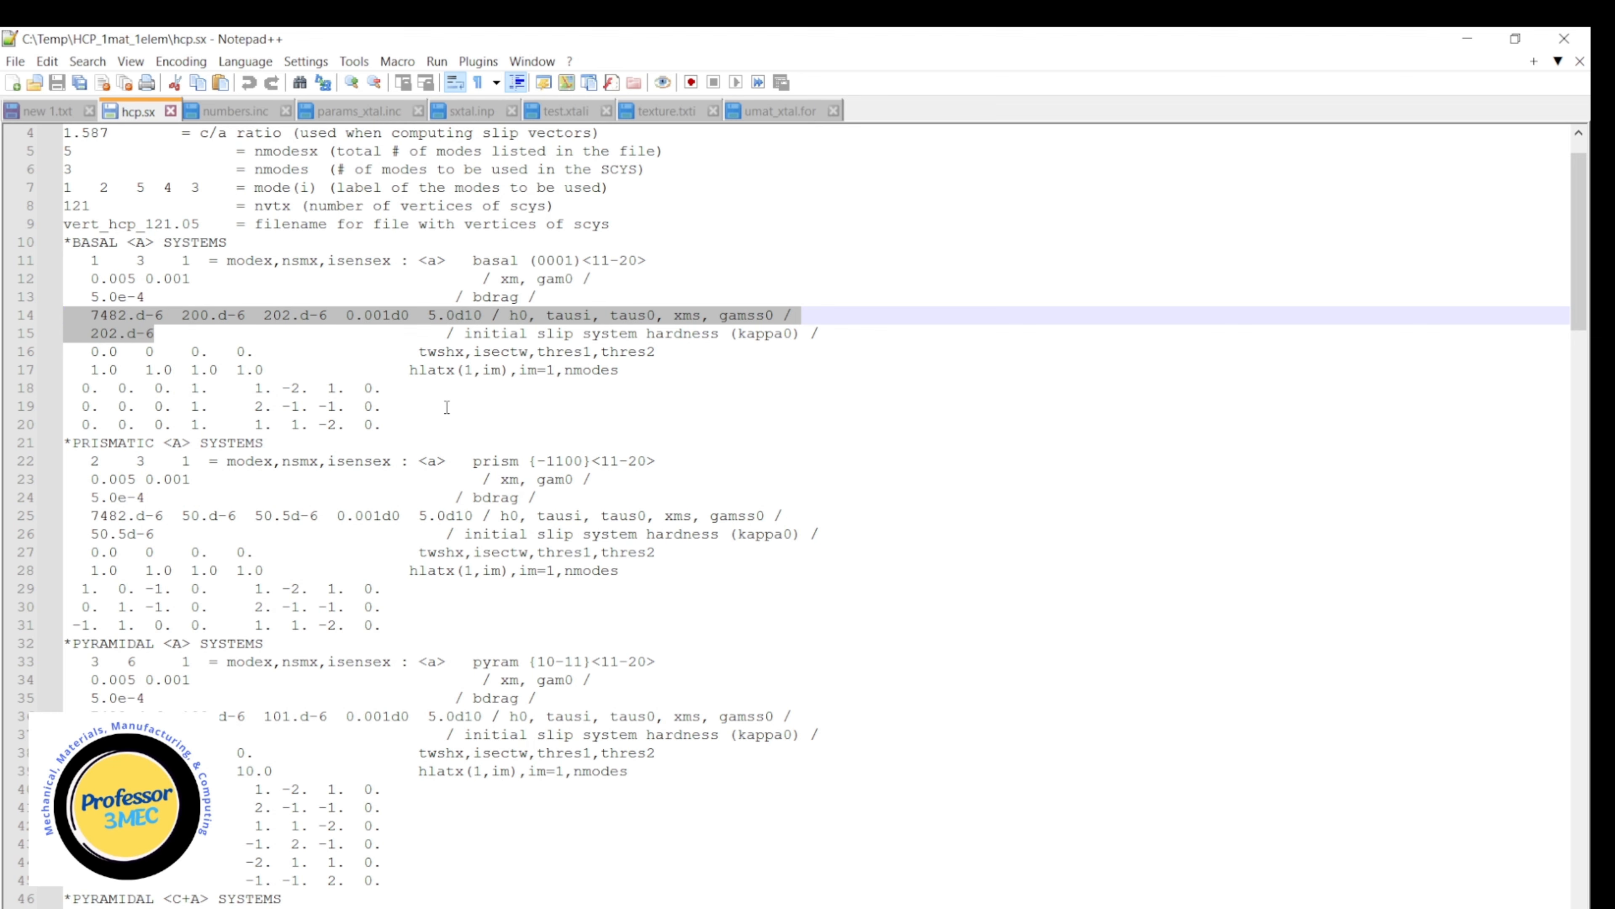
Review the remaining slip and twinning systems in hcp.sx, highlighting tausi and taus0 of the second-order pyramidal <C+A> systems on line 70.
scroll(448, 407, down, 2)
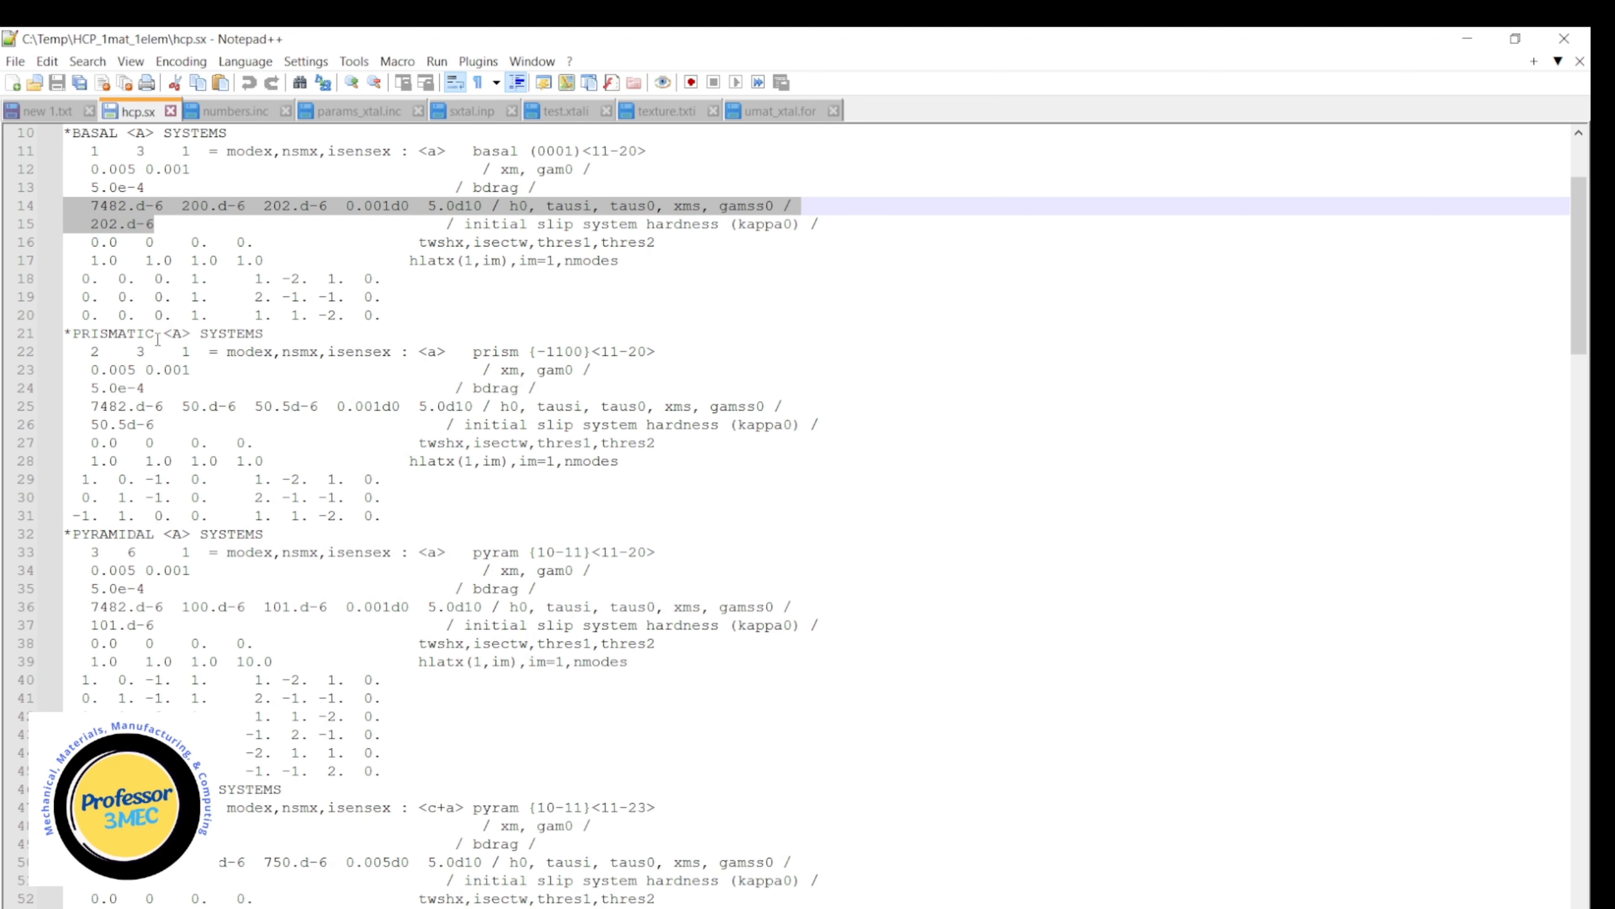
click(126, 442)
scroll(194, 550, down, 7)
scroll(195, 550, down, 8)
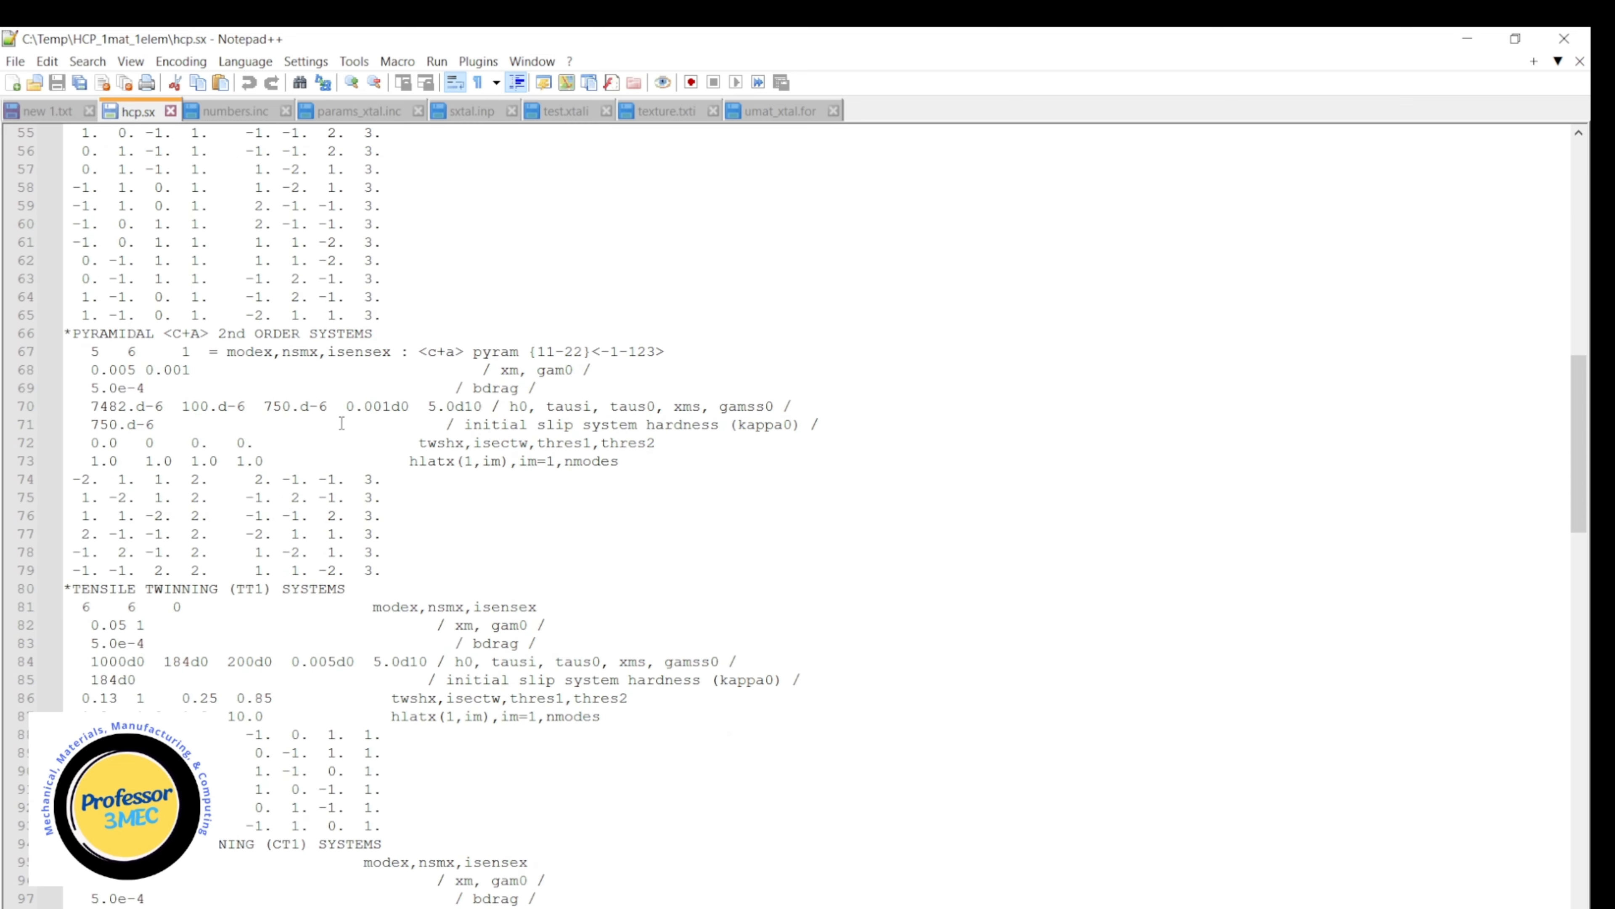
scroll(342, 423, up, 1)
drag(181, 461, 318, 461)
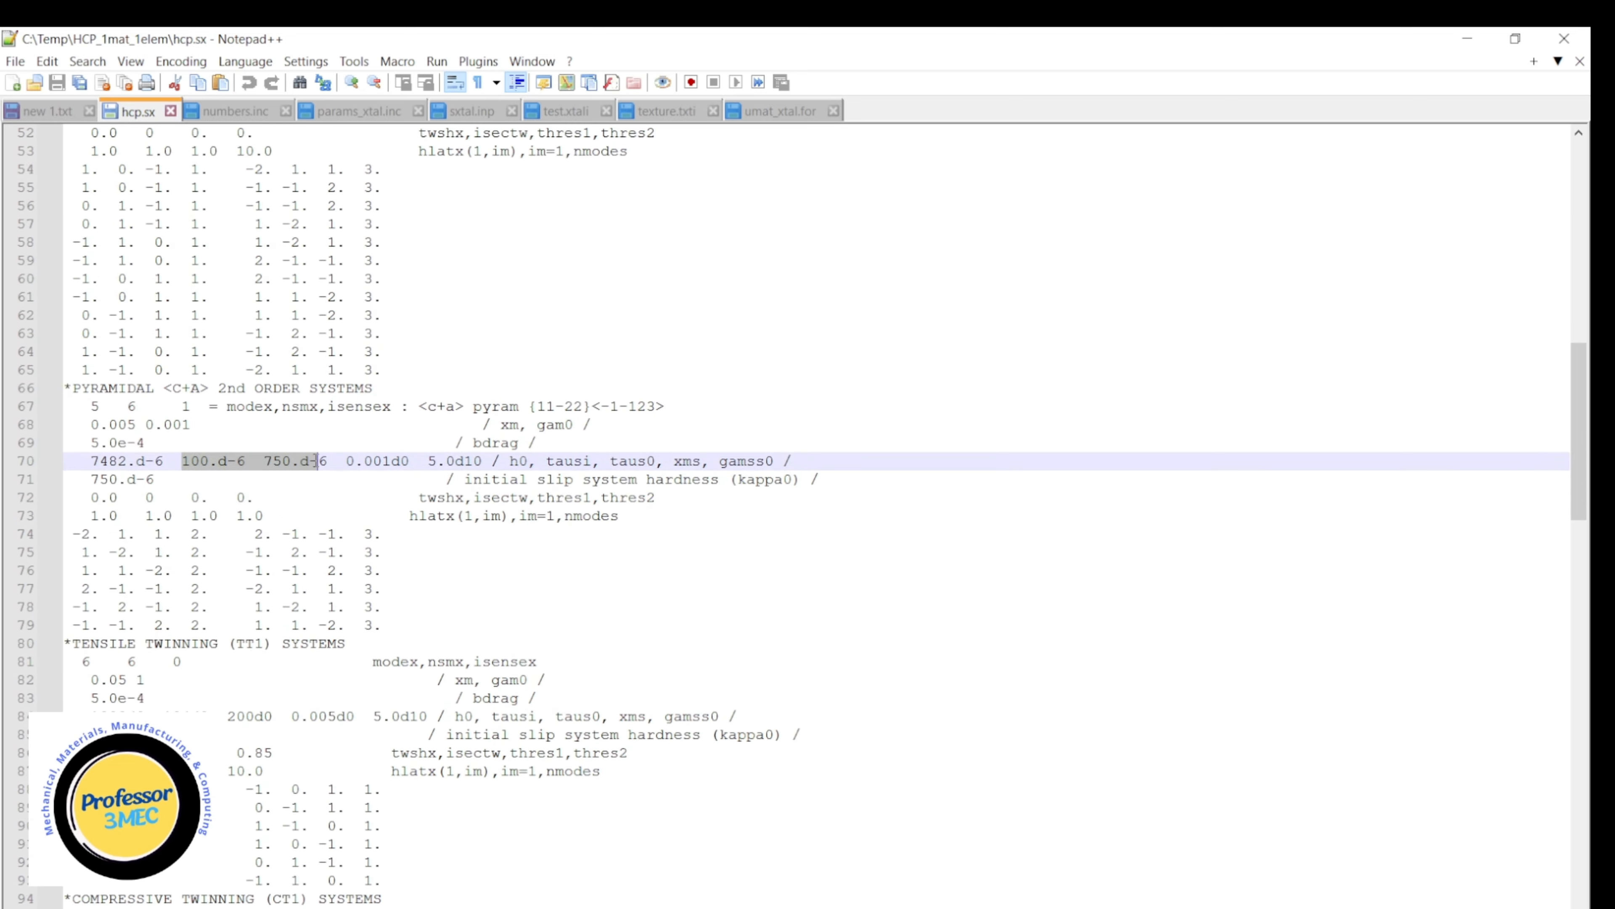
scroll(318, 461, up, 17)
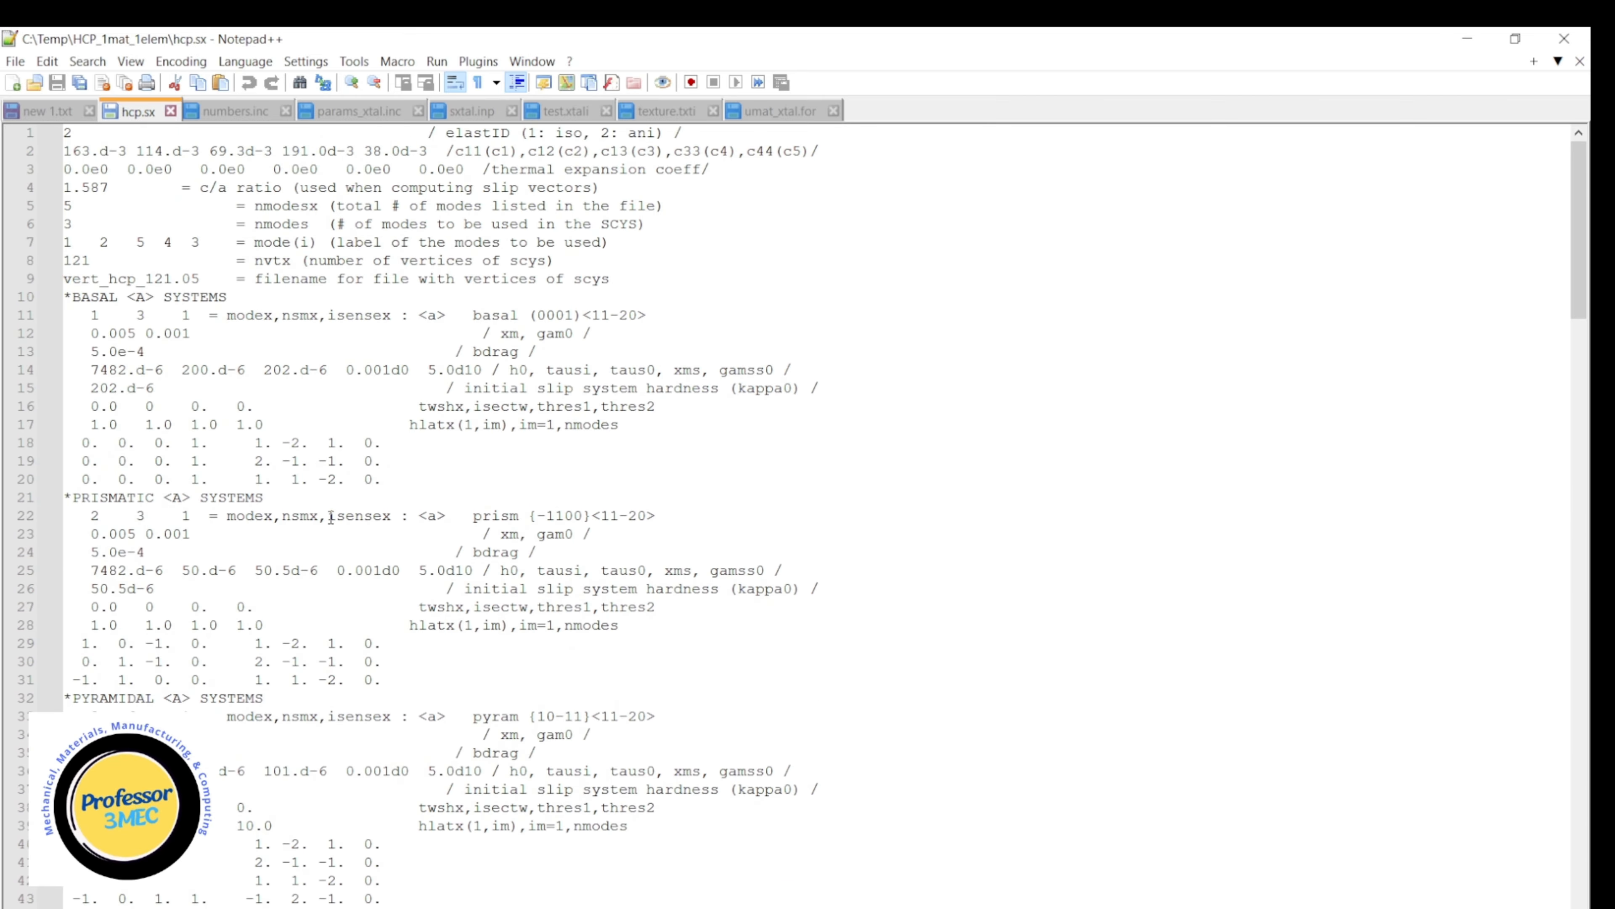
scroll(330, 516, down, 20)
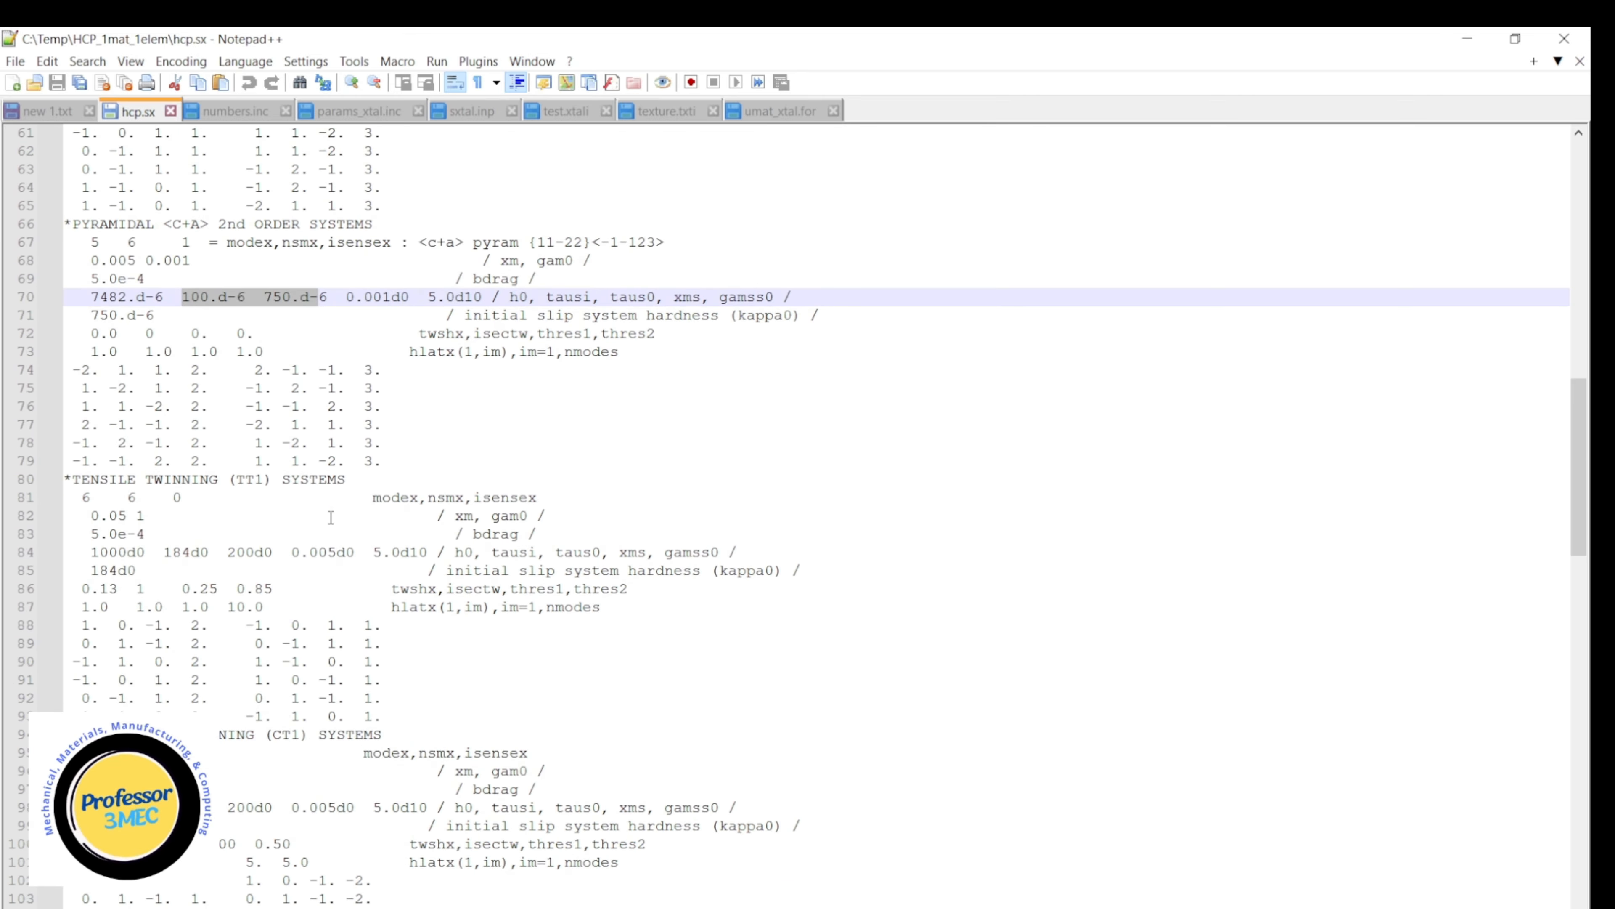
scroll(331, 517, up, 20)
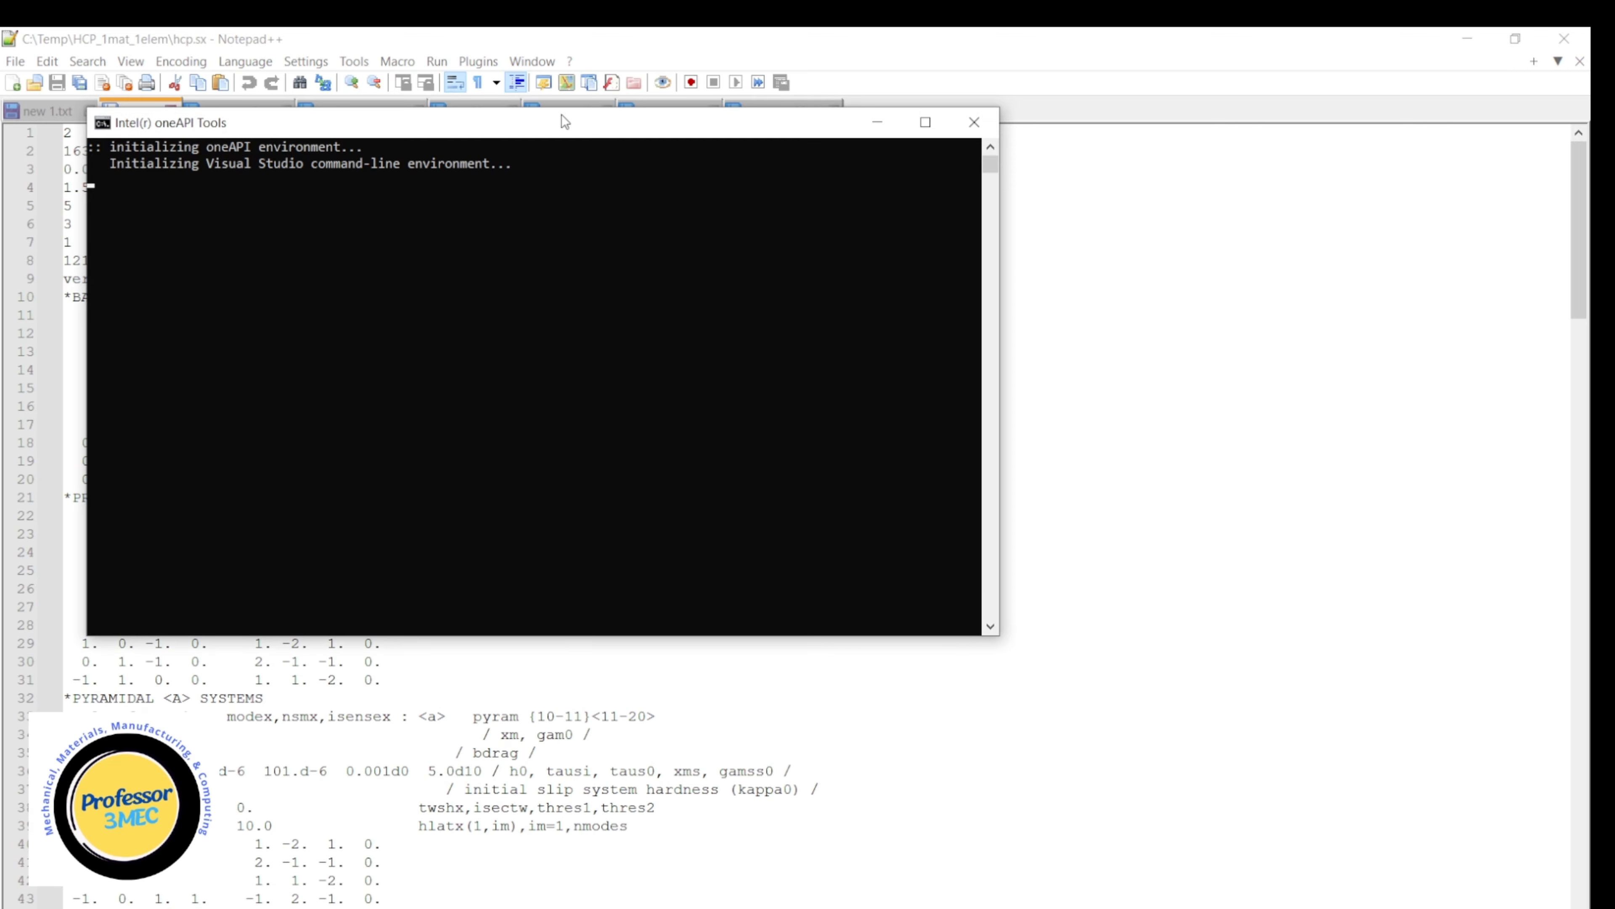
In the Intel oneAPI command prompt, change to the drive root and enter the directory C:\Temp\HCP_1mat_1elem.
drag(561, 114, 891, 307)
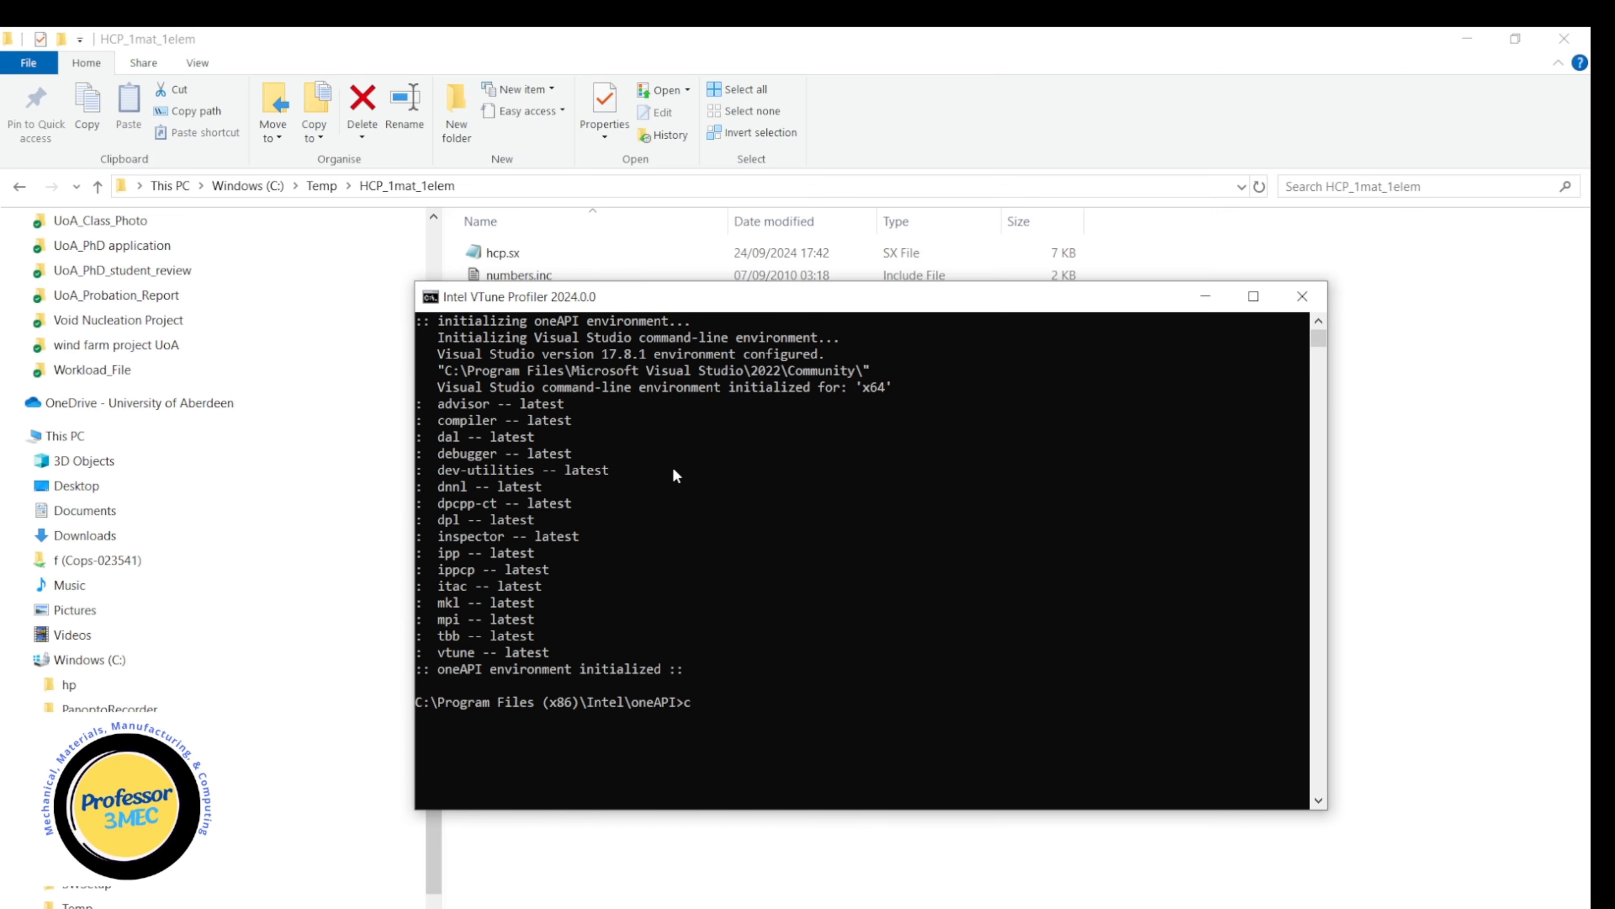
text(d\)
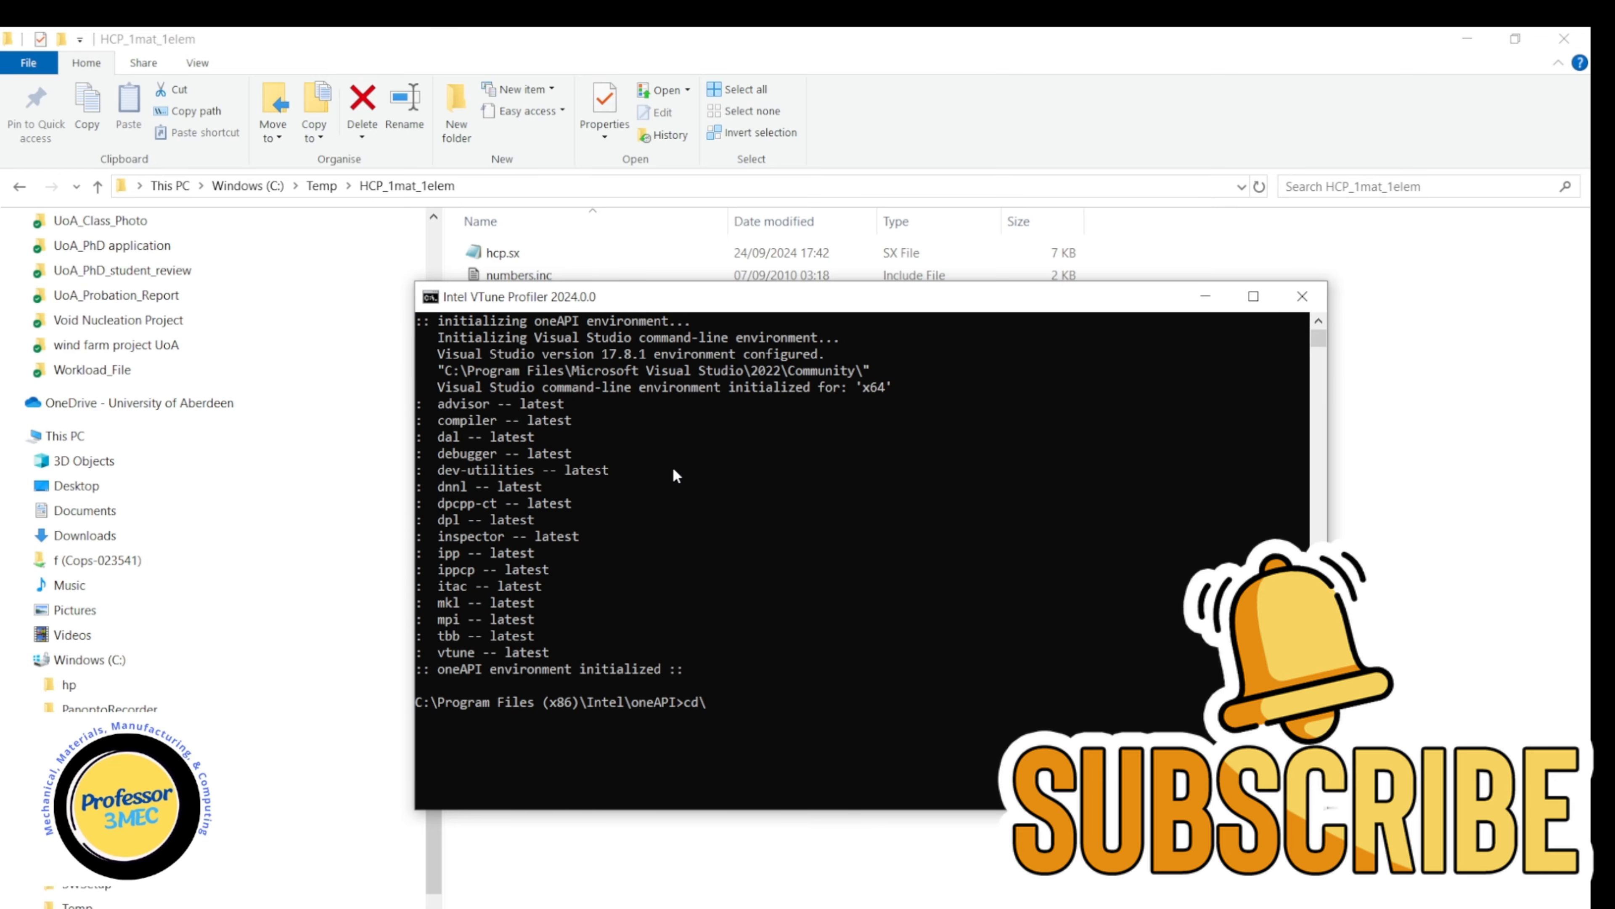
key(Return)
text(cd C:\Temp\HCP_1mat_1elem)
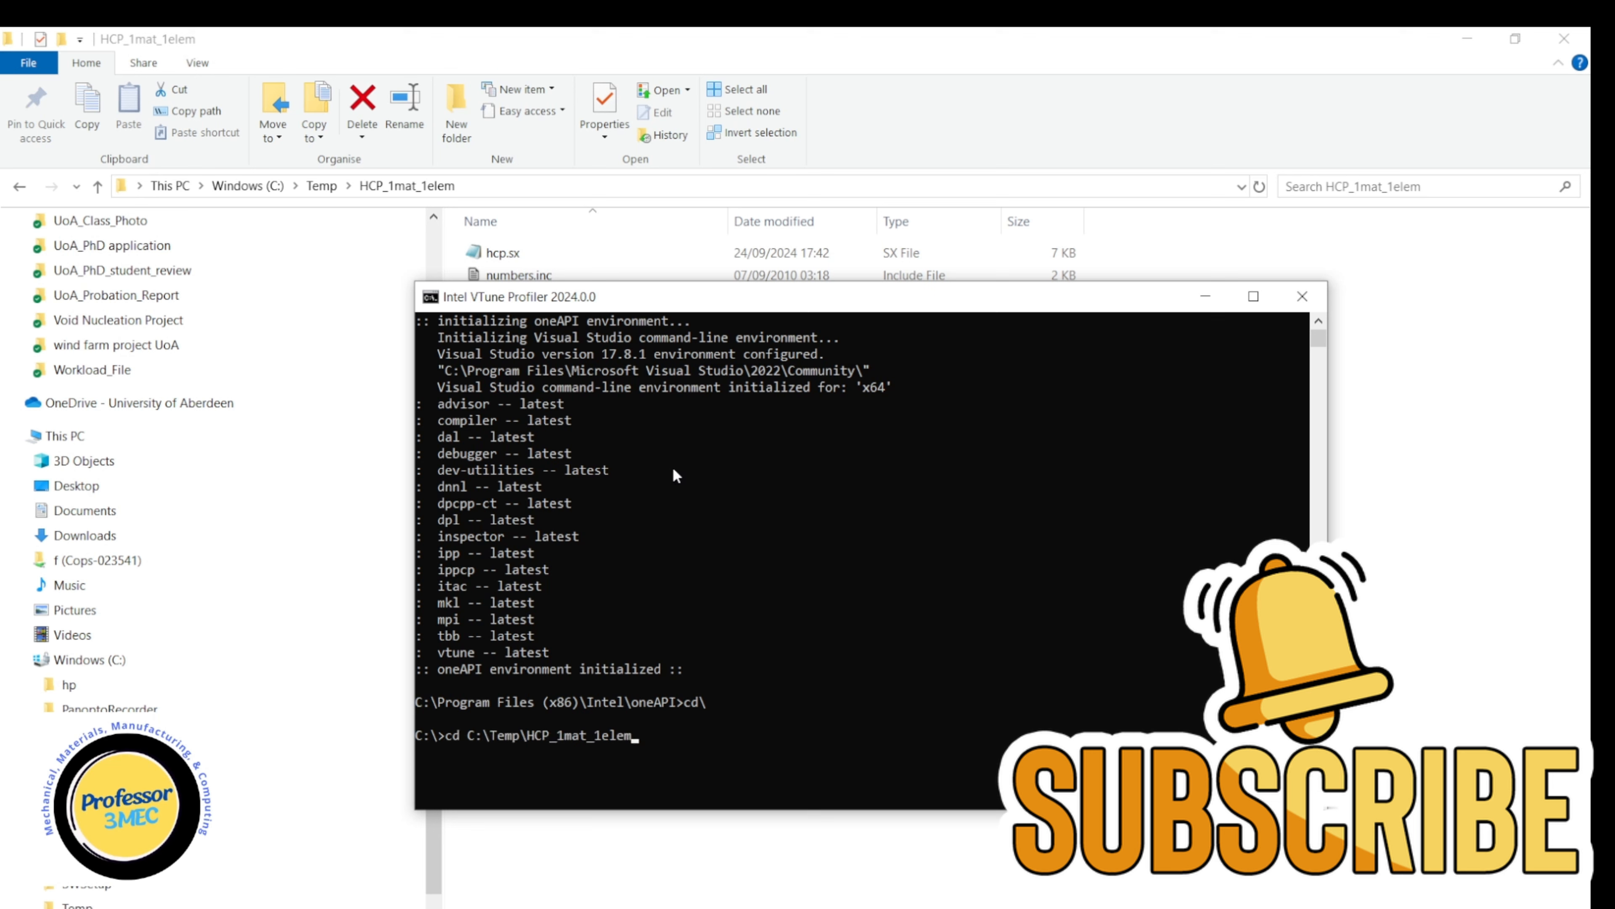
key(Return)
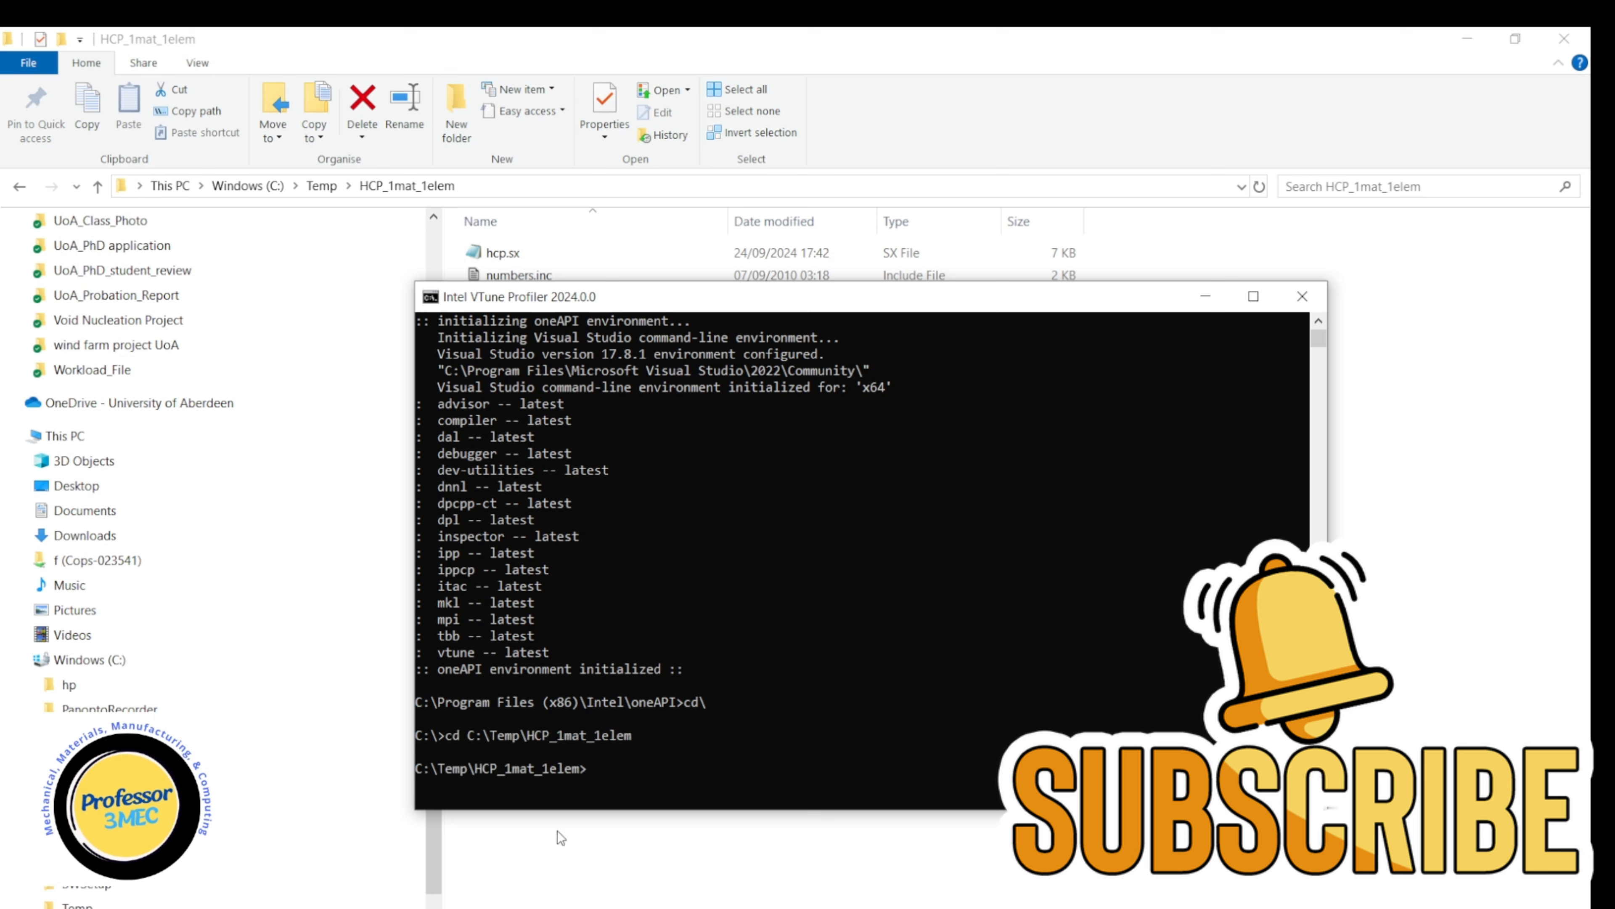
Switch back to Notepad++ and select the filePath directory on line 95 of umat_xtal.for.
click(600, 898)
click(783, 905)
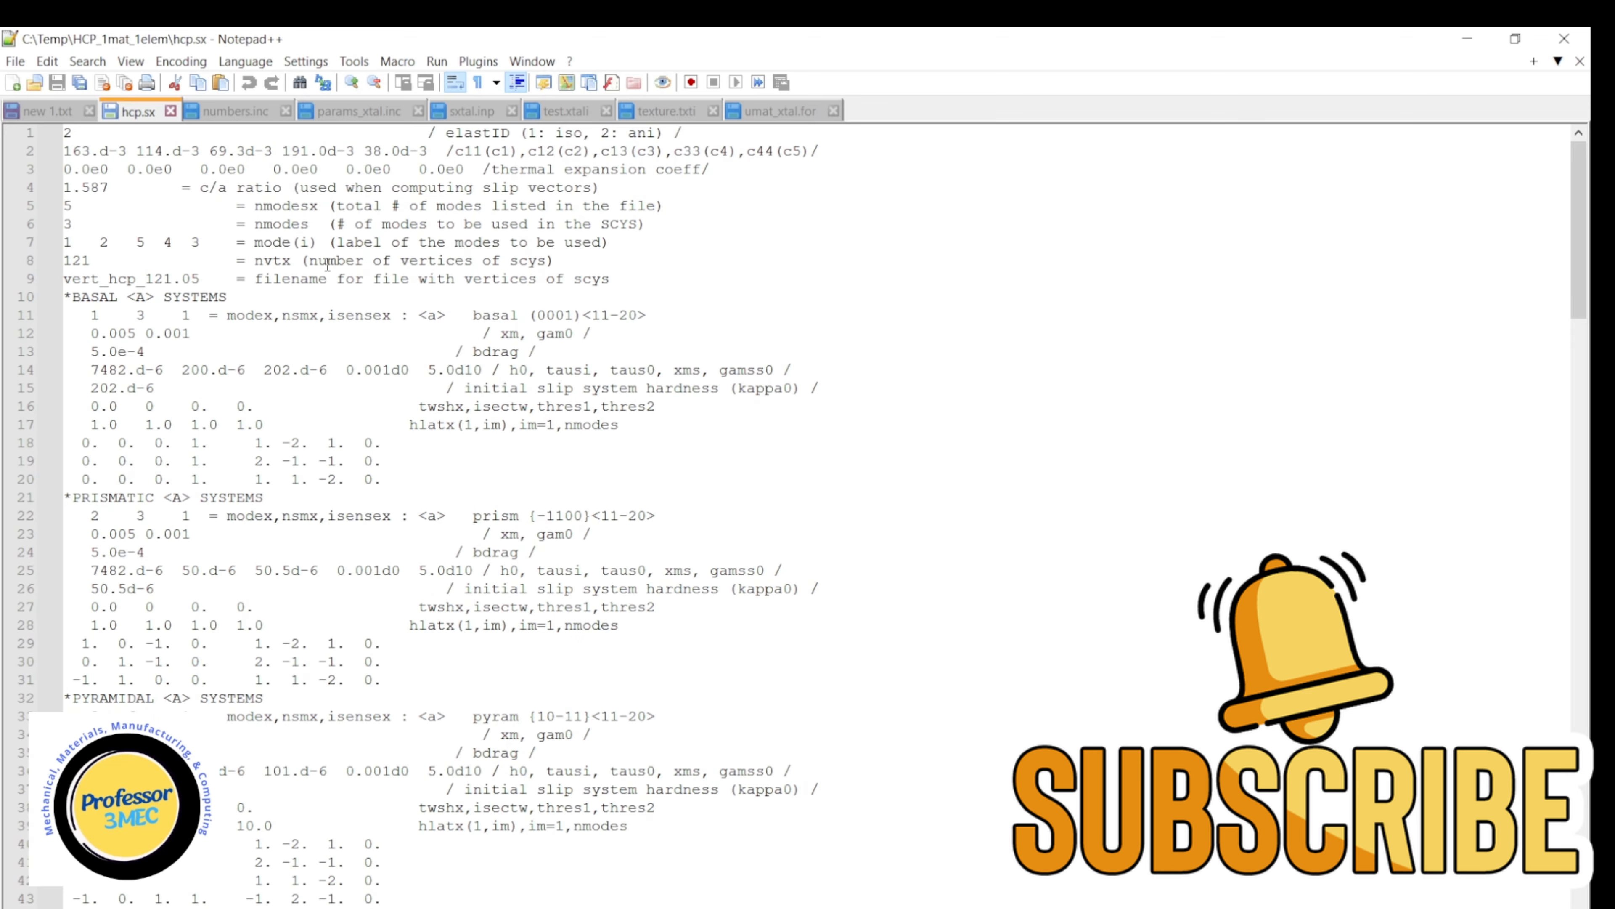
click(782, 113)
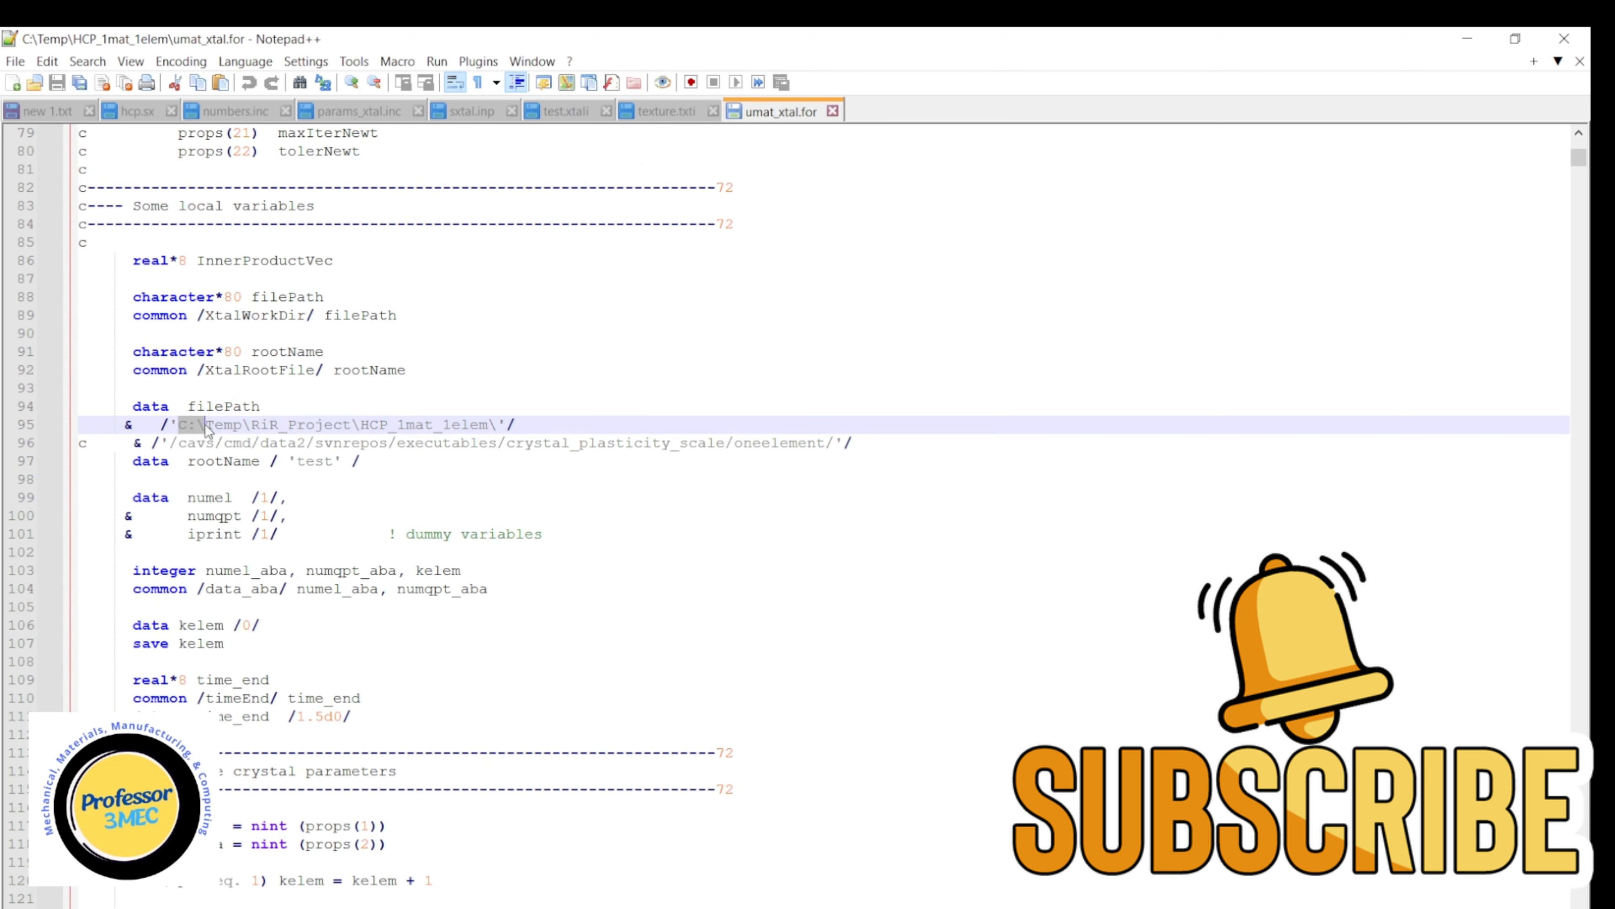
click(183, 424)
drag(182, 423, 488, 423)
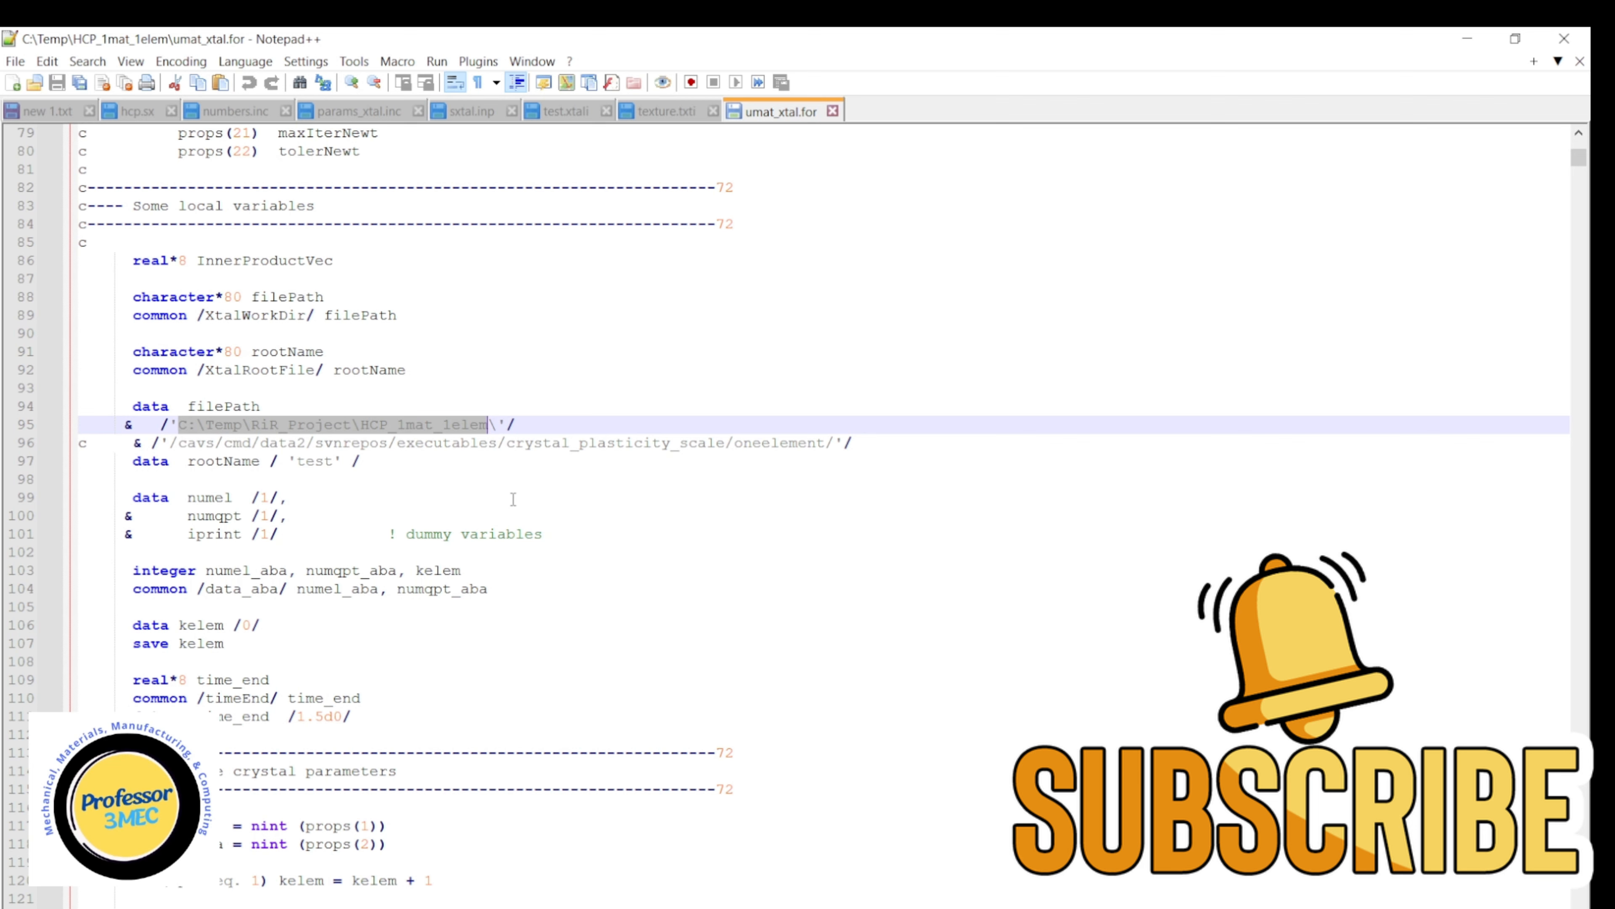
Replace the filePath directory on line 95 with C:\Temp\HCP_1mat_1elem and save umat_xtal.for.
text(C:\Temp\HCP_1mat_1elem)
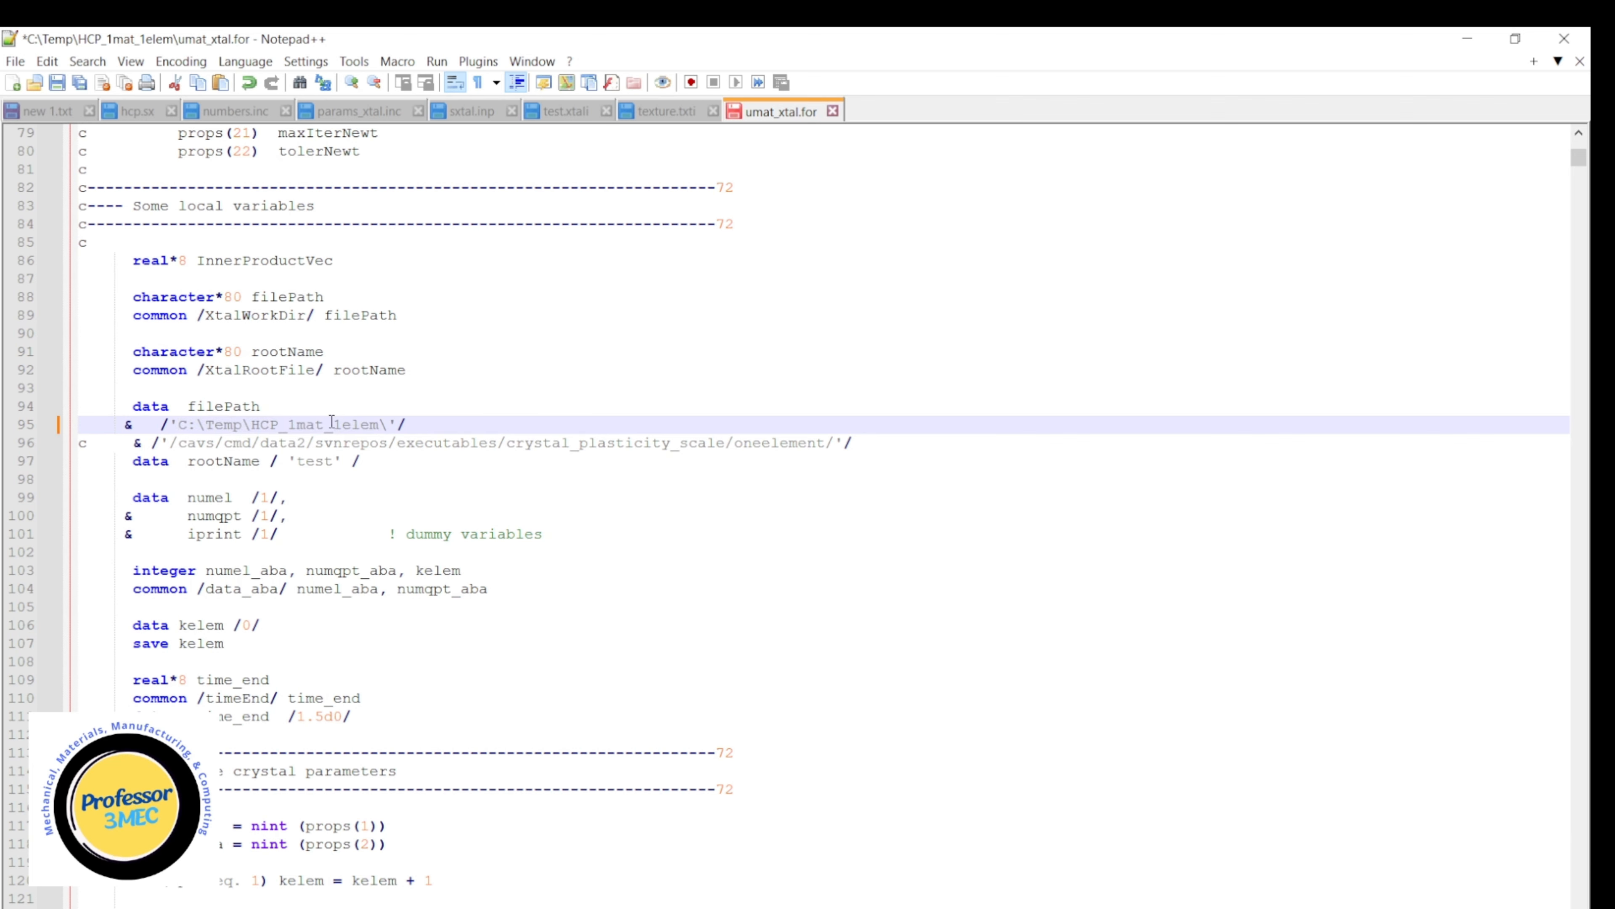
click(57, 82)
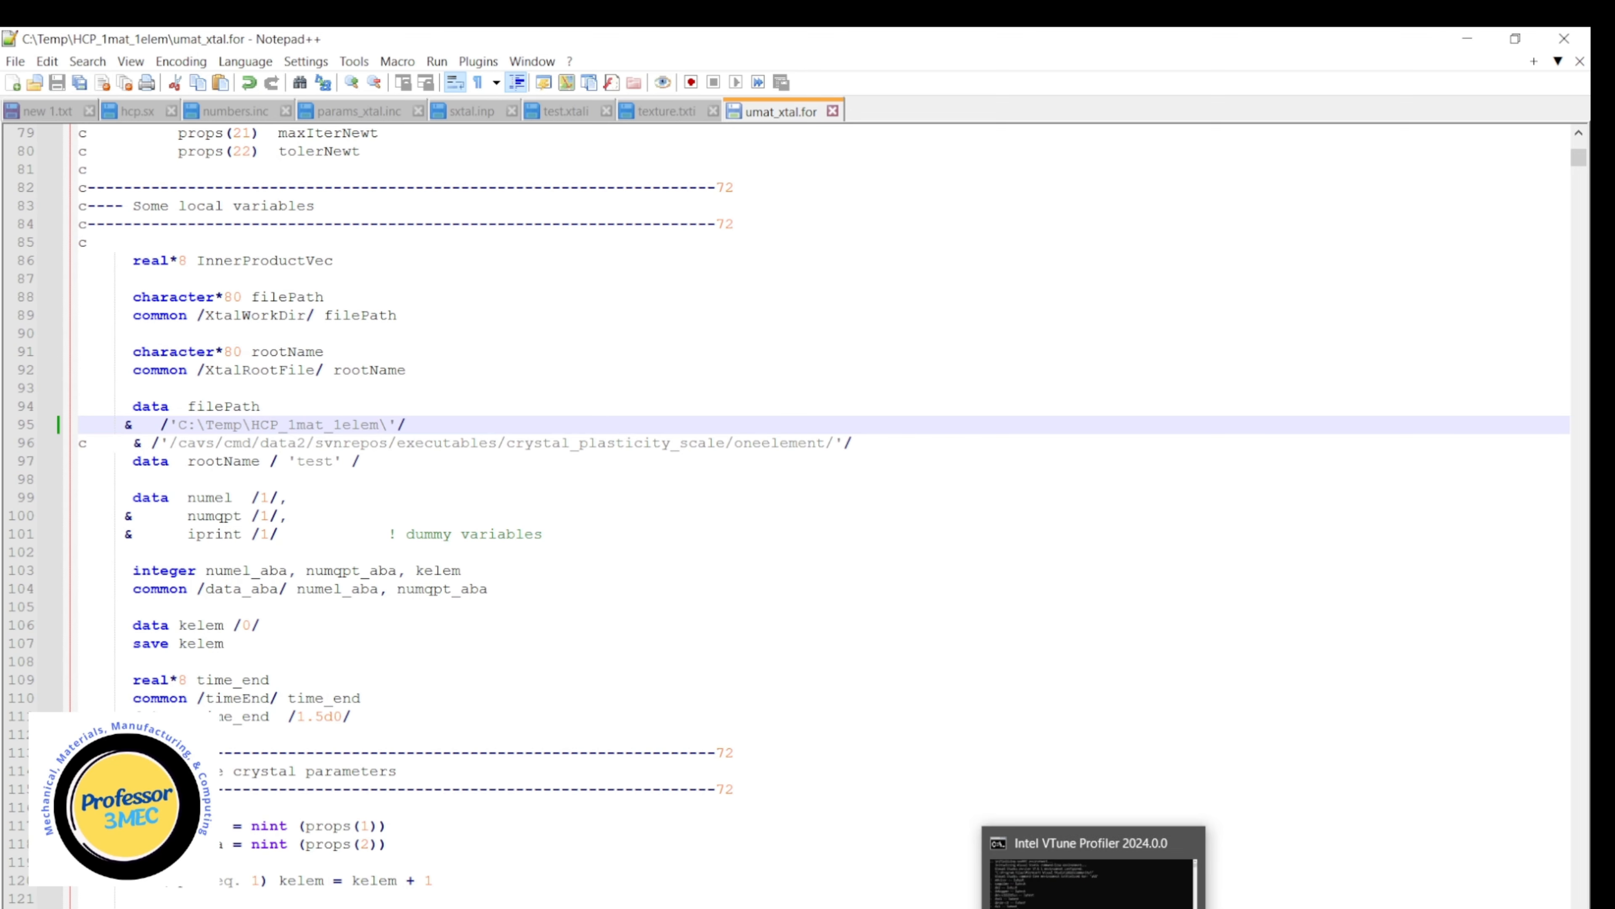
Switch to the Intel oneAPI command prompt and run "abaqus job=sxtal user=umat_xtal.for double inter".
click(1092, 881)
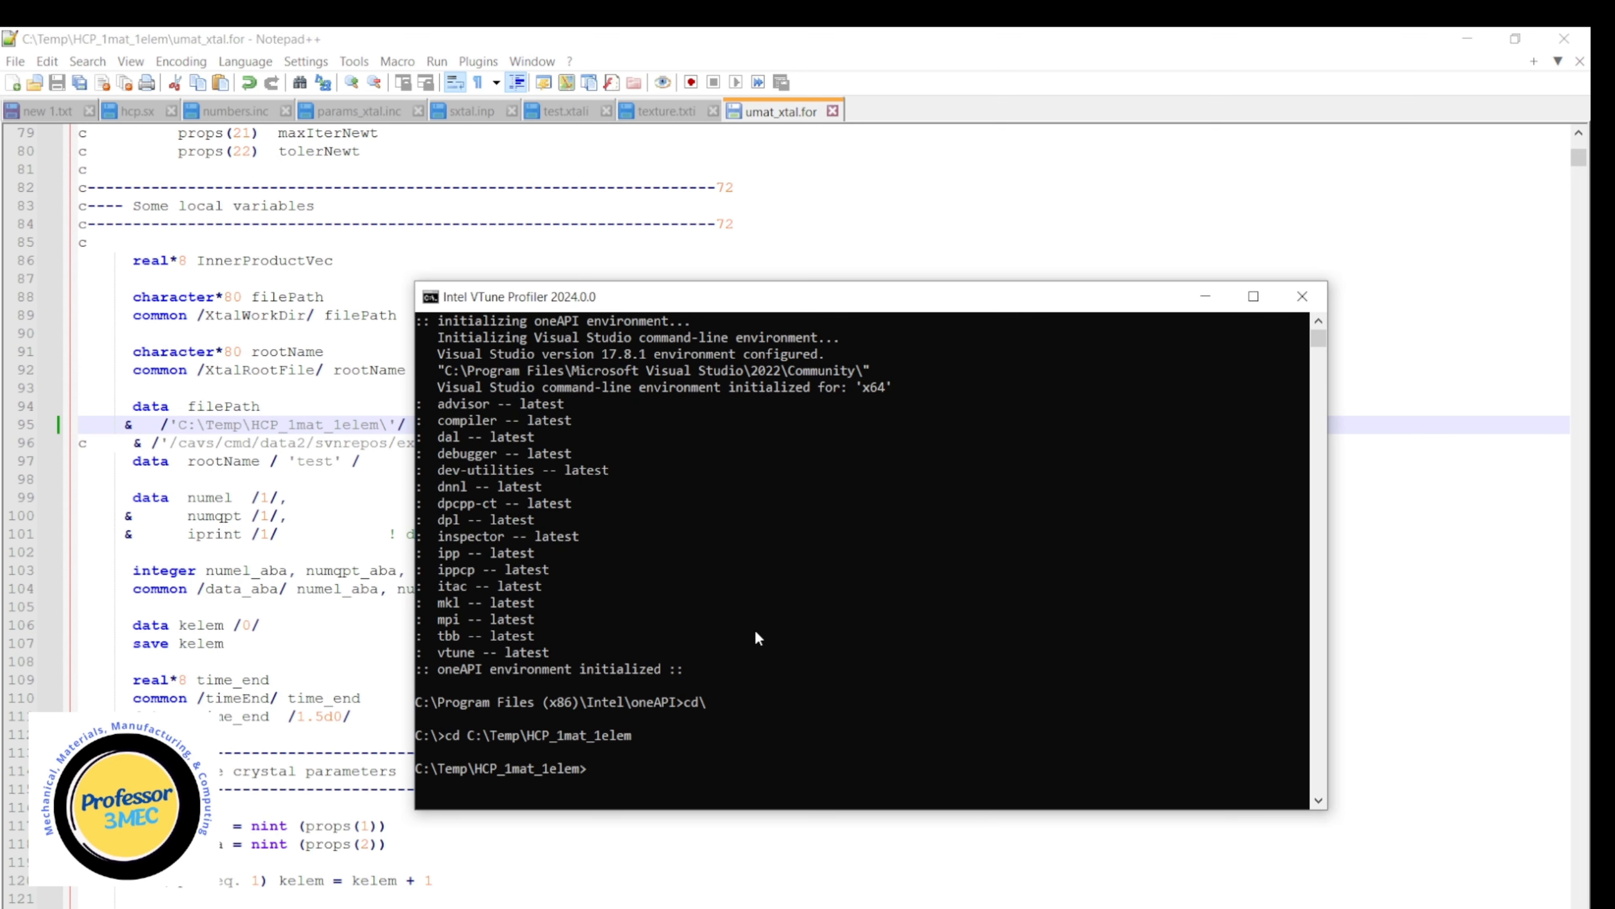
text(abaqus job)
text(=)
text(sxtal)
text( user=u)
text(mat)
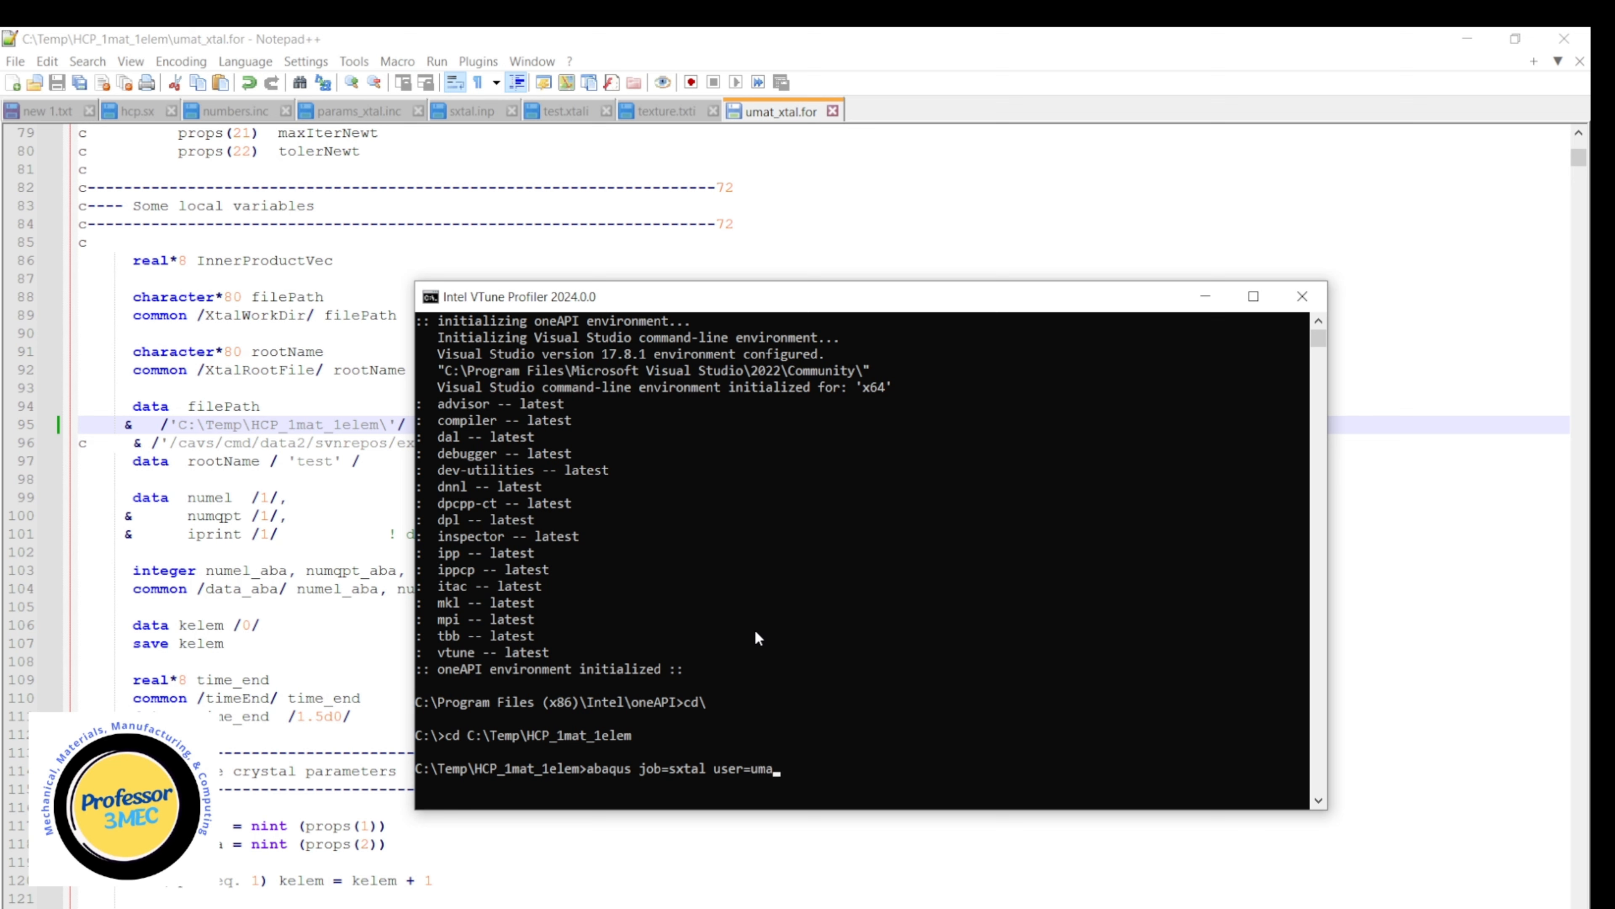
key(Tab)
text(double inter)
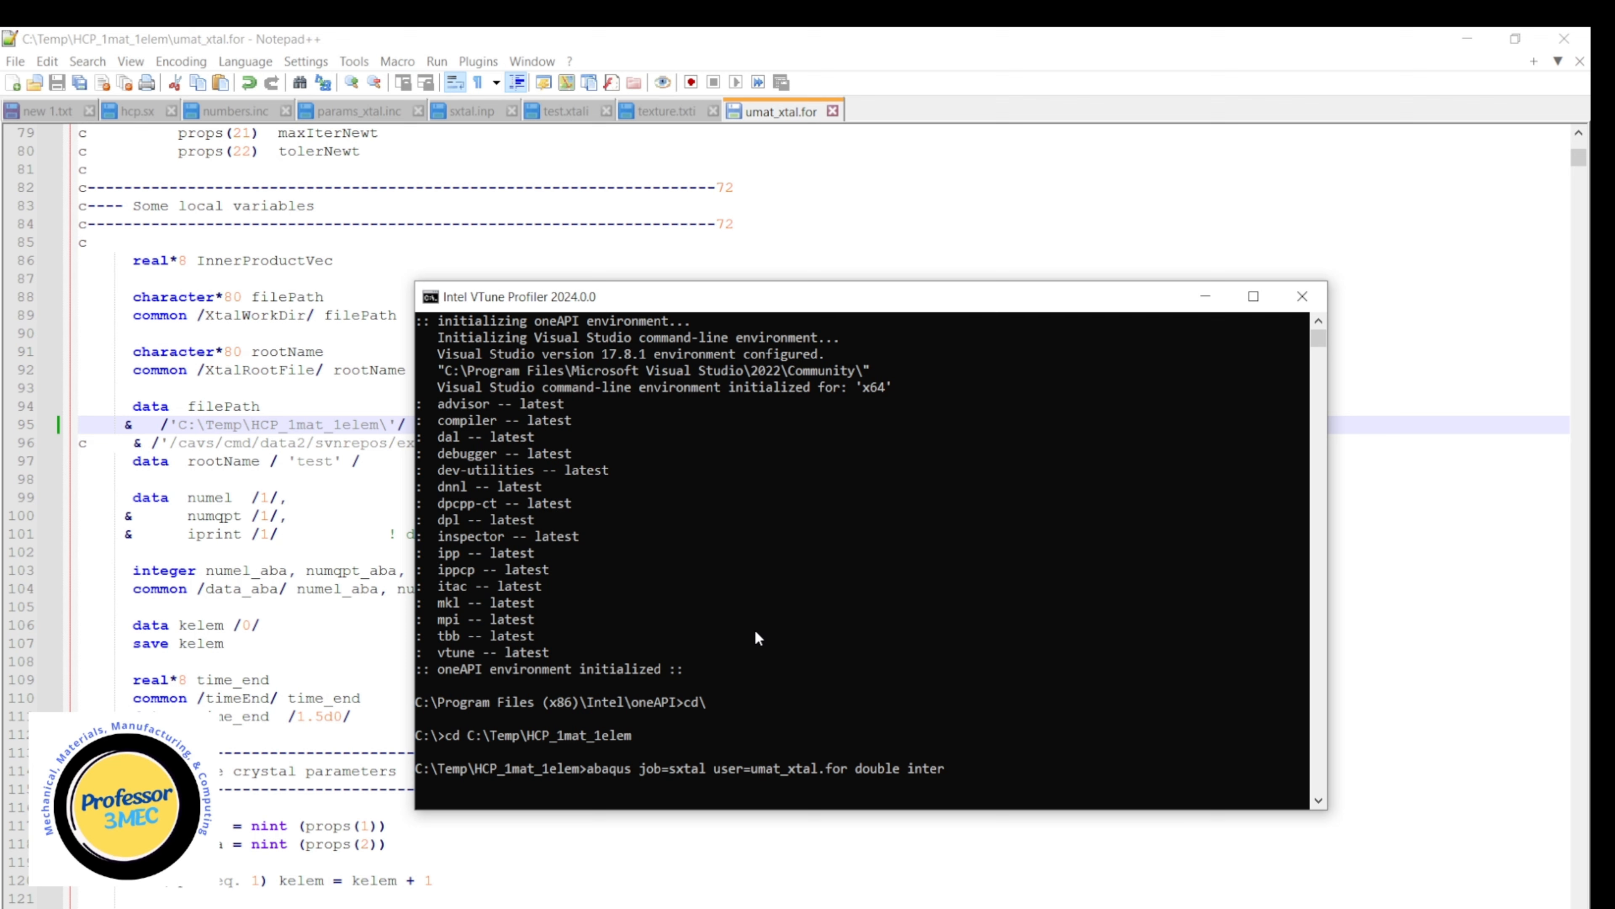
key(Return)
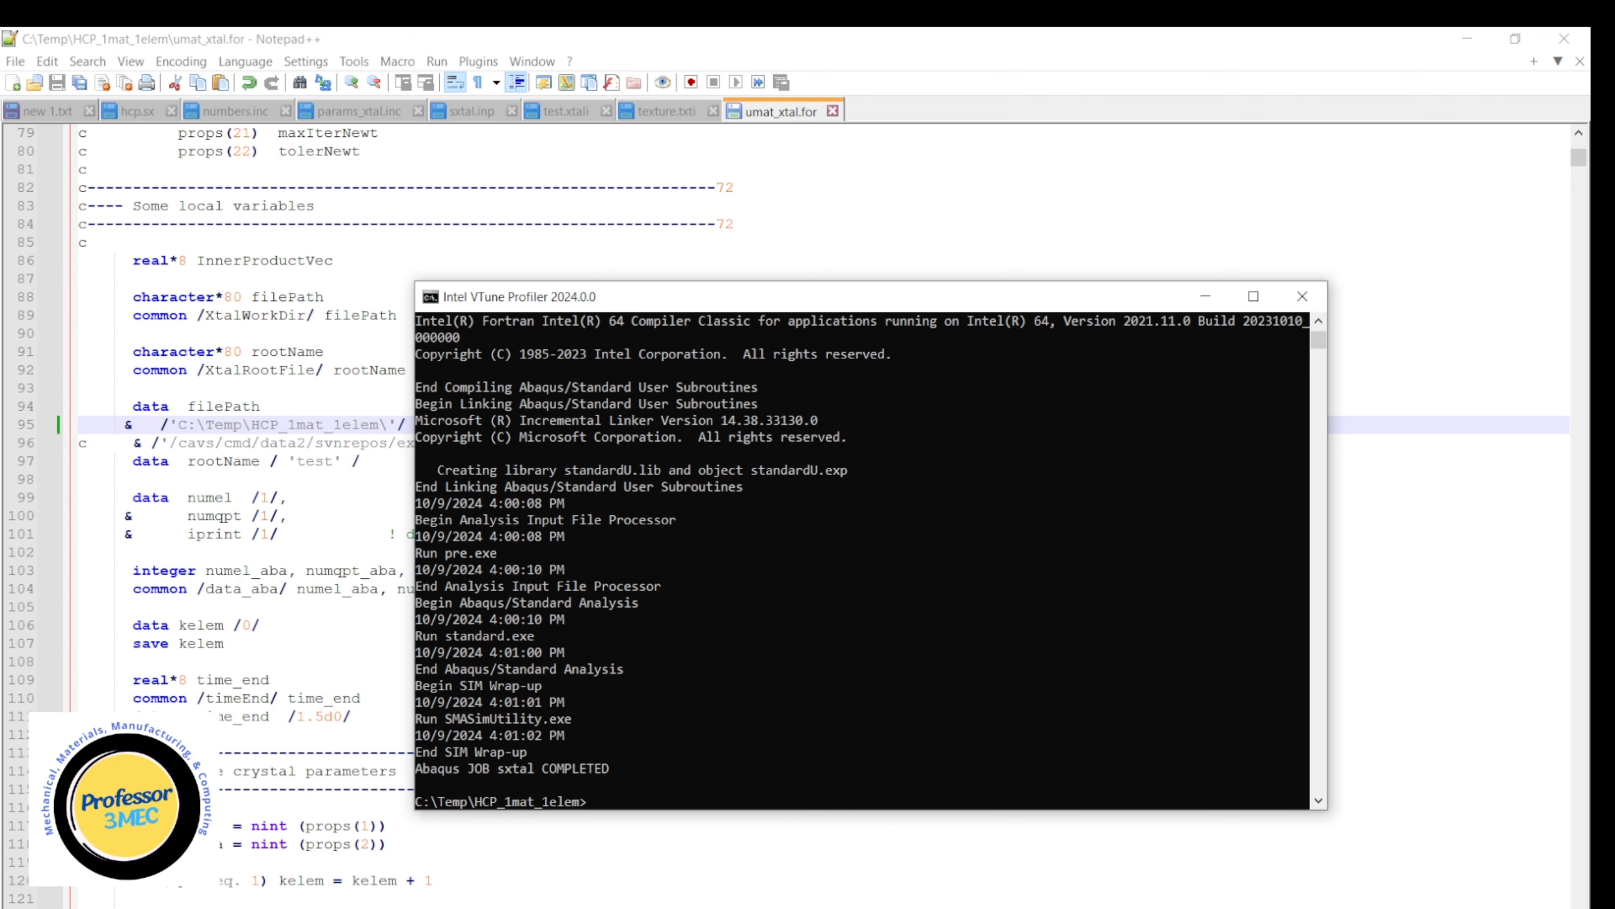
Launch Abaqus/CAE from the Windows search.
key(super)
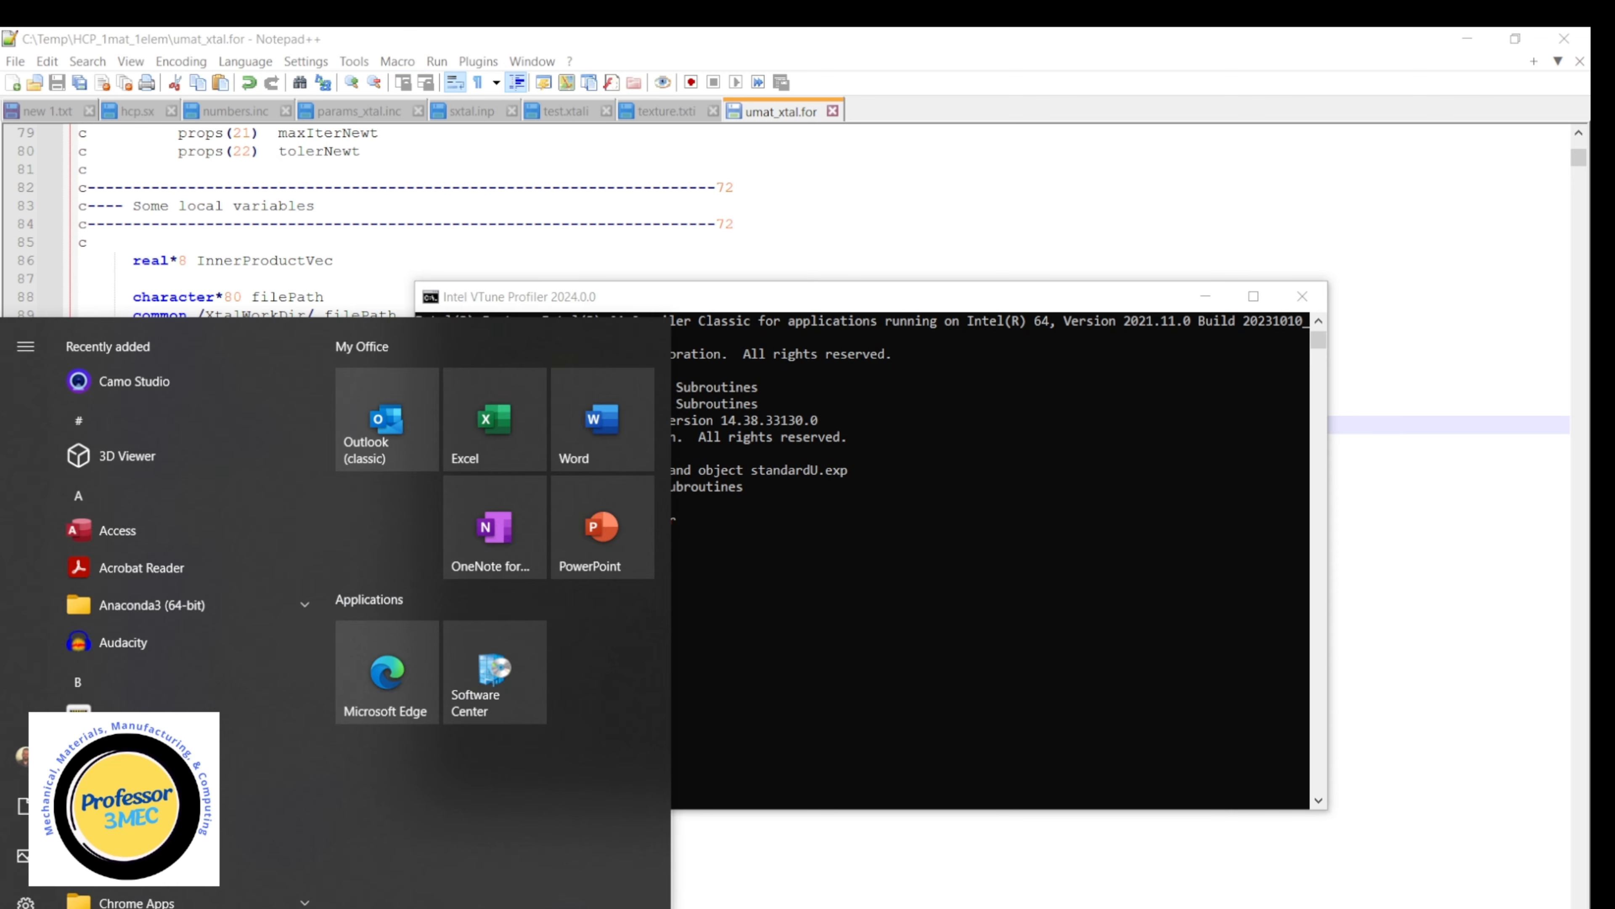
key(super+s)
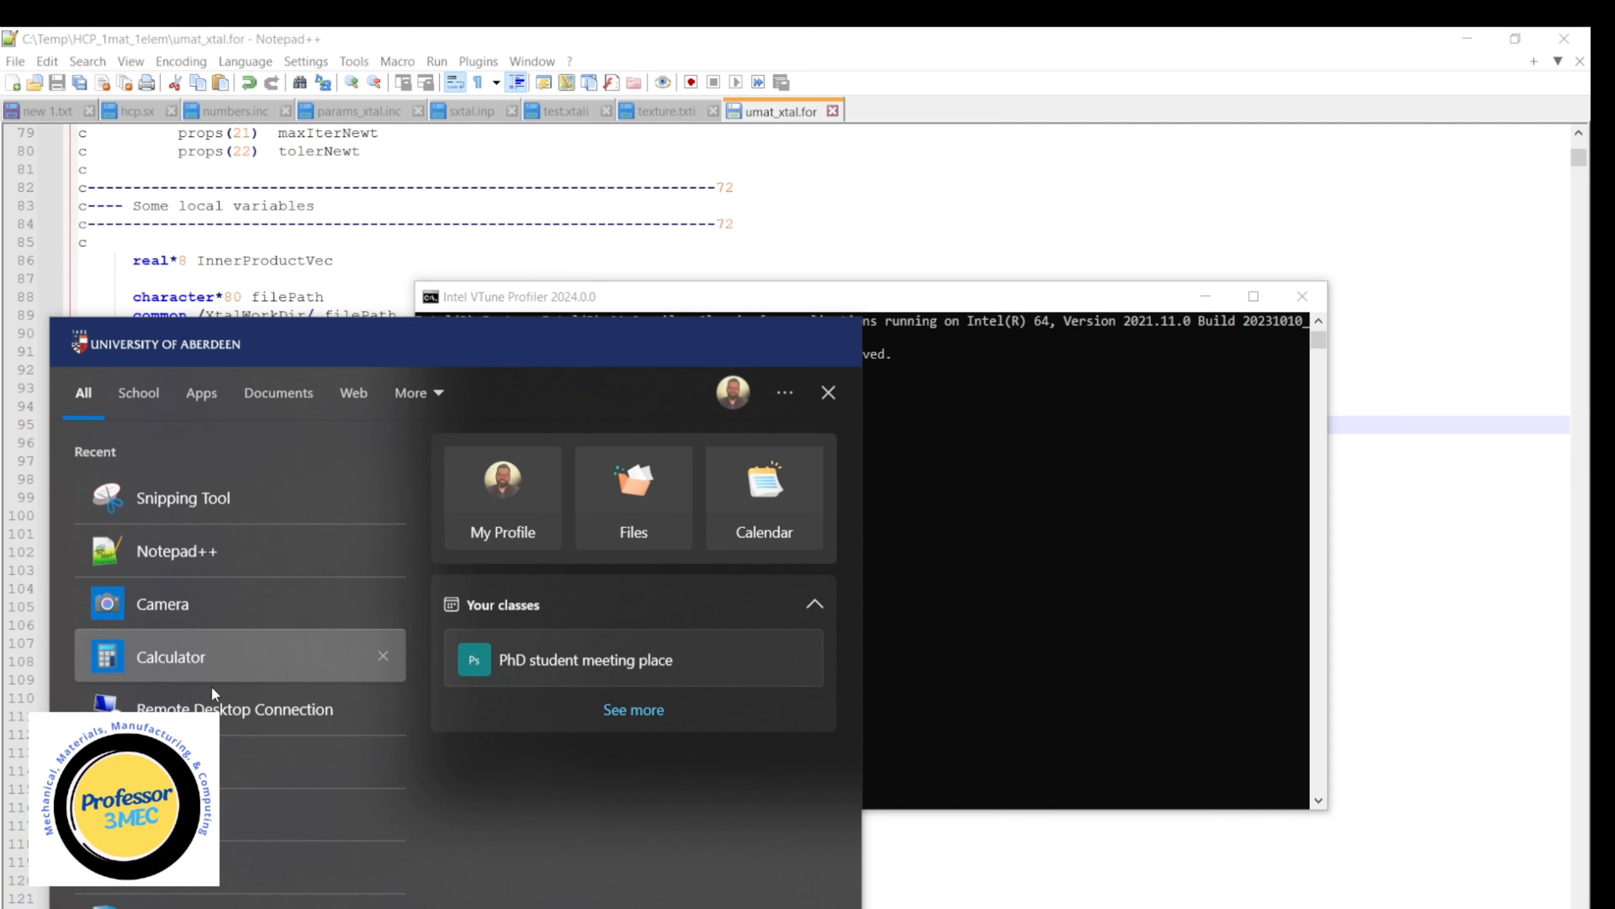
click(897, 631)
key(Return)
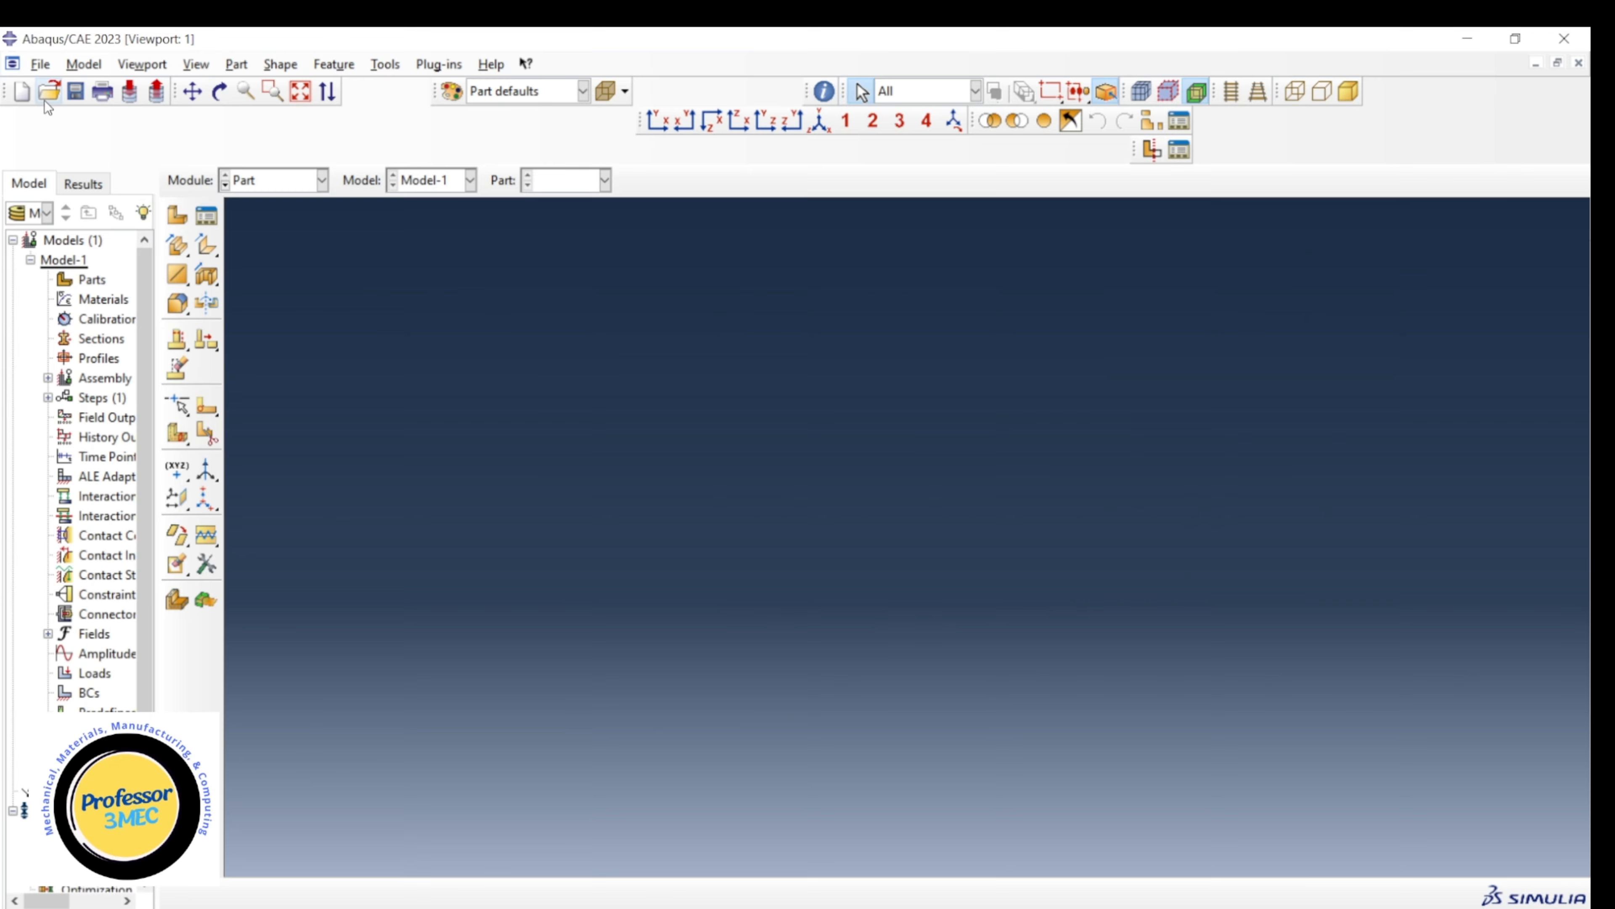
Open the output database sxtal.odb from the HCP_1mat_1elem directory.
click(48, 93)
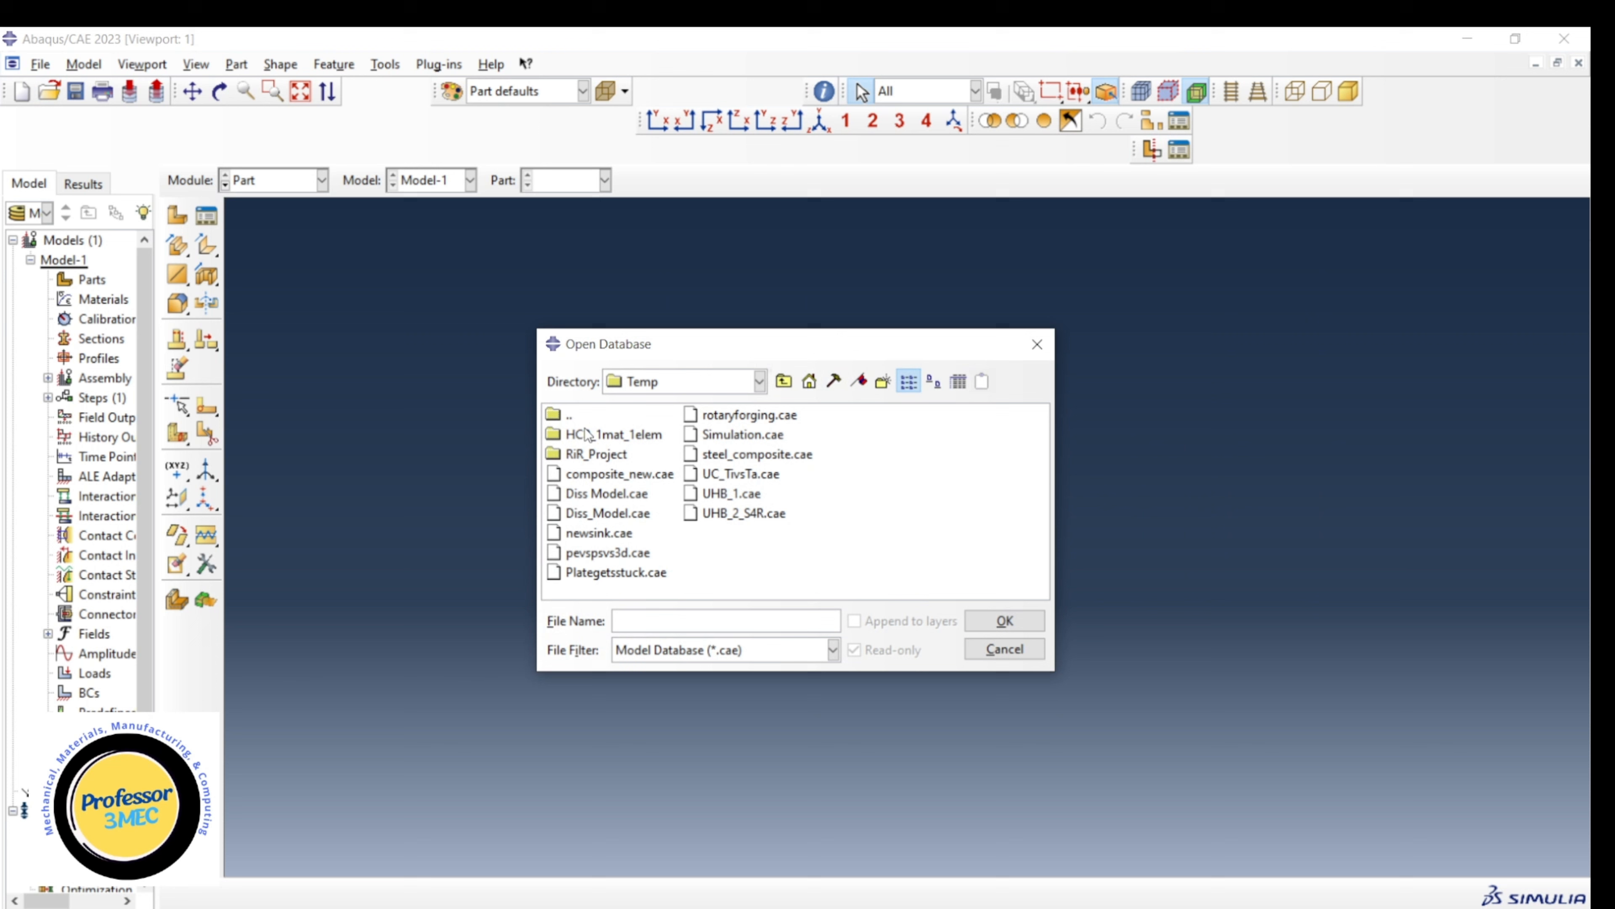
double_click(594, 435)
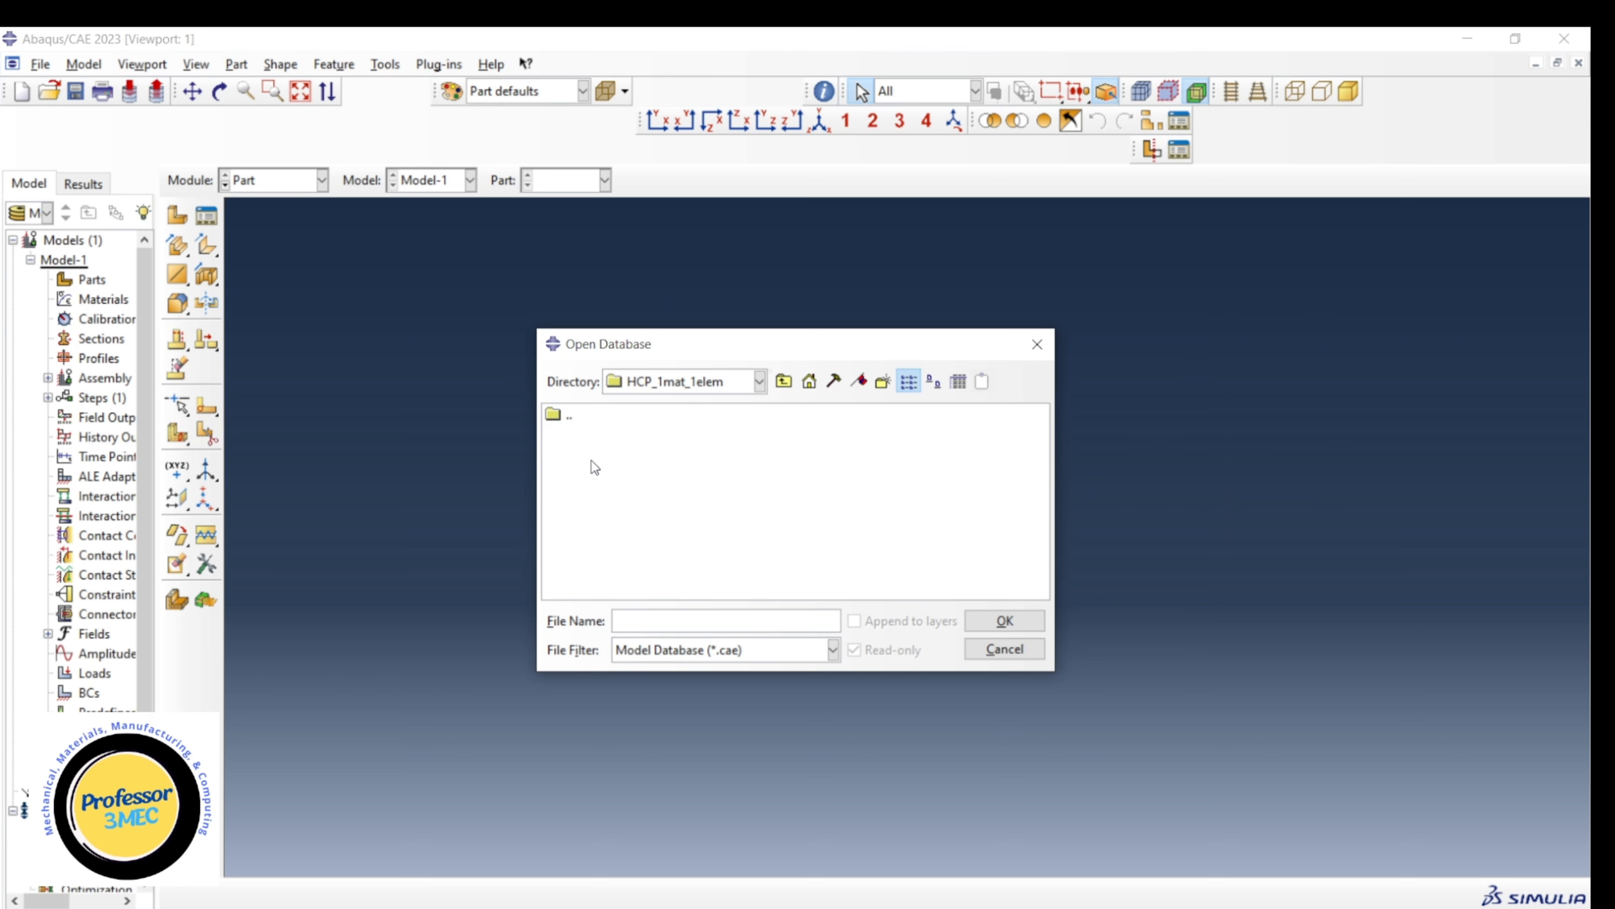
click(738, 650)
click(725, 692)
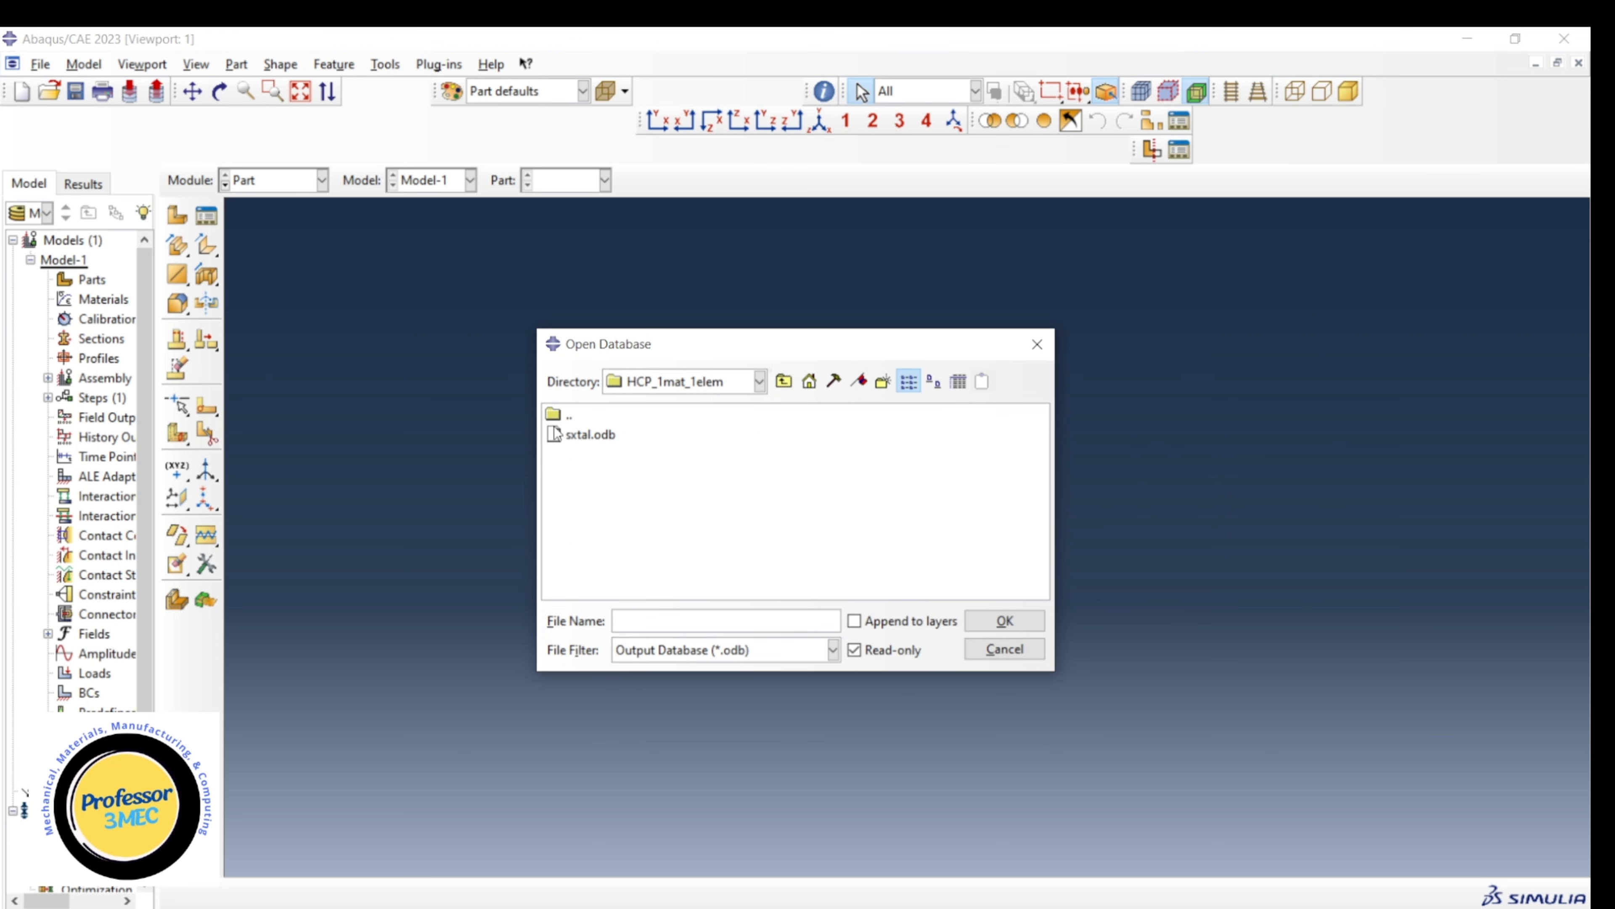
click(575, 435)
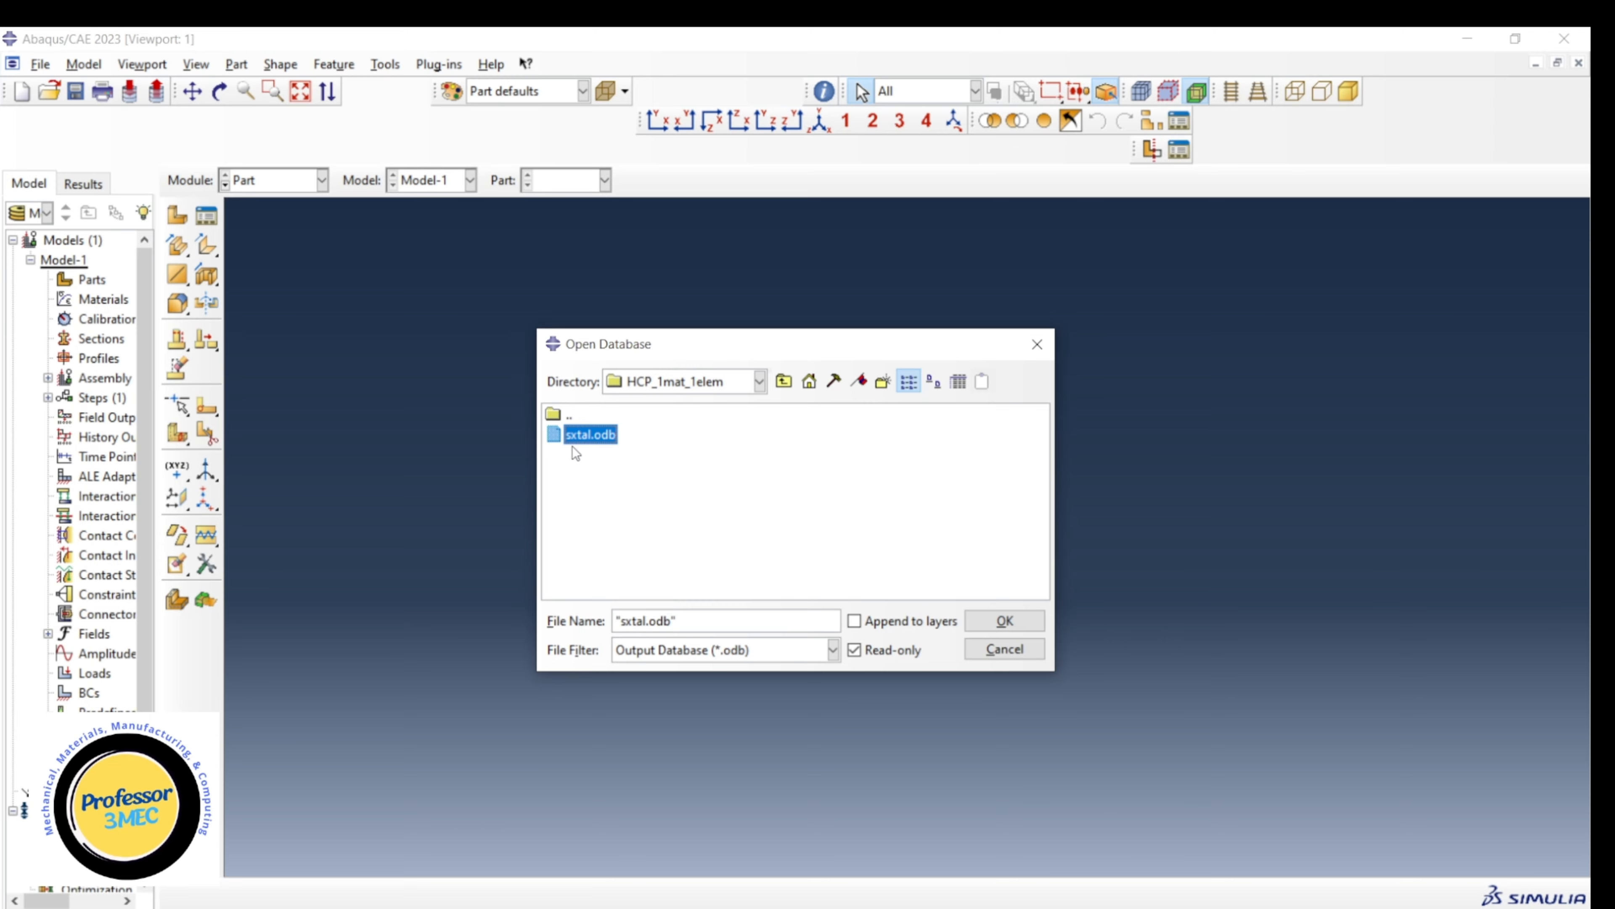
click(1004, 621)
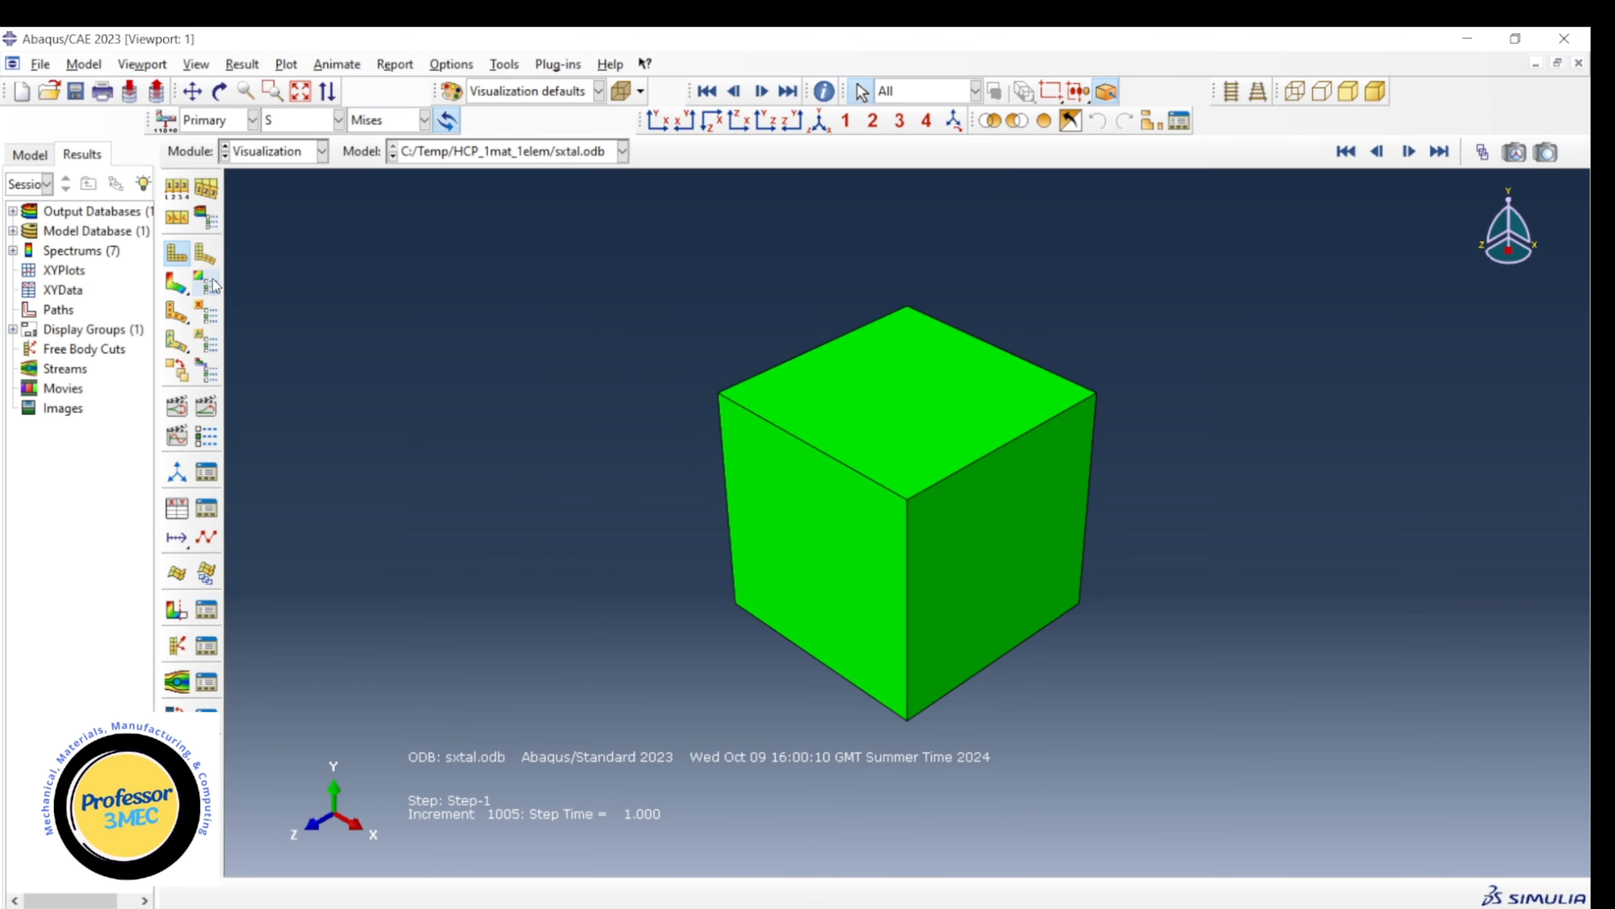
Display the von Mises stress contours on the deformed element.
click(176, 283)
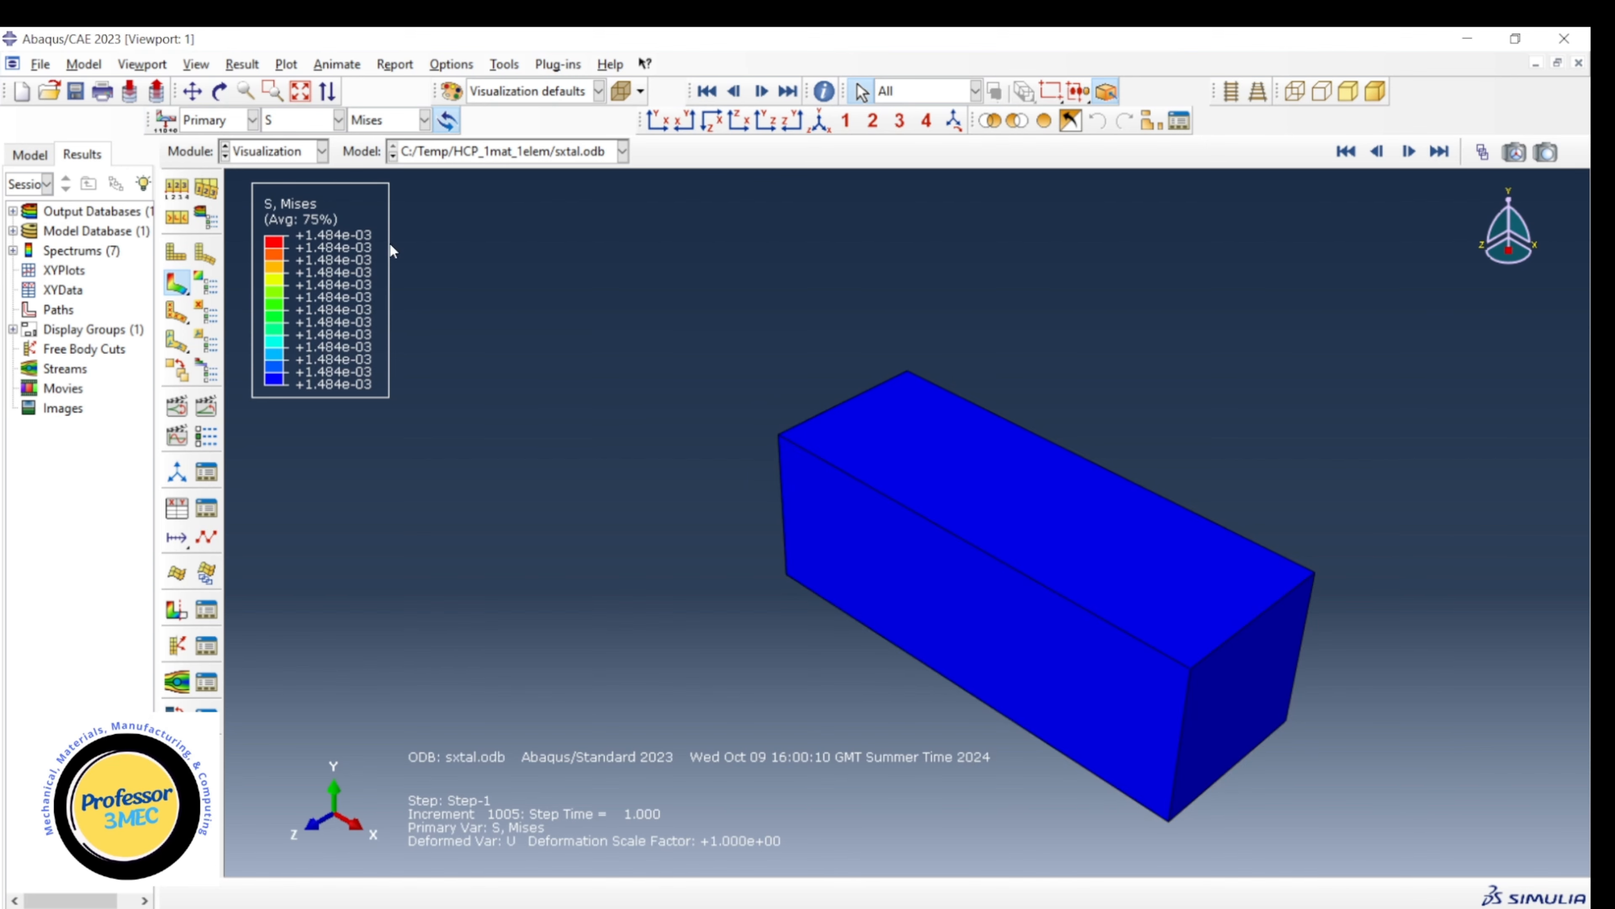
click(462, 67)
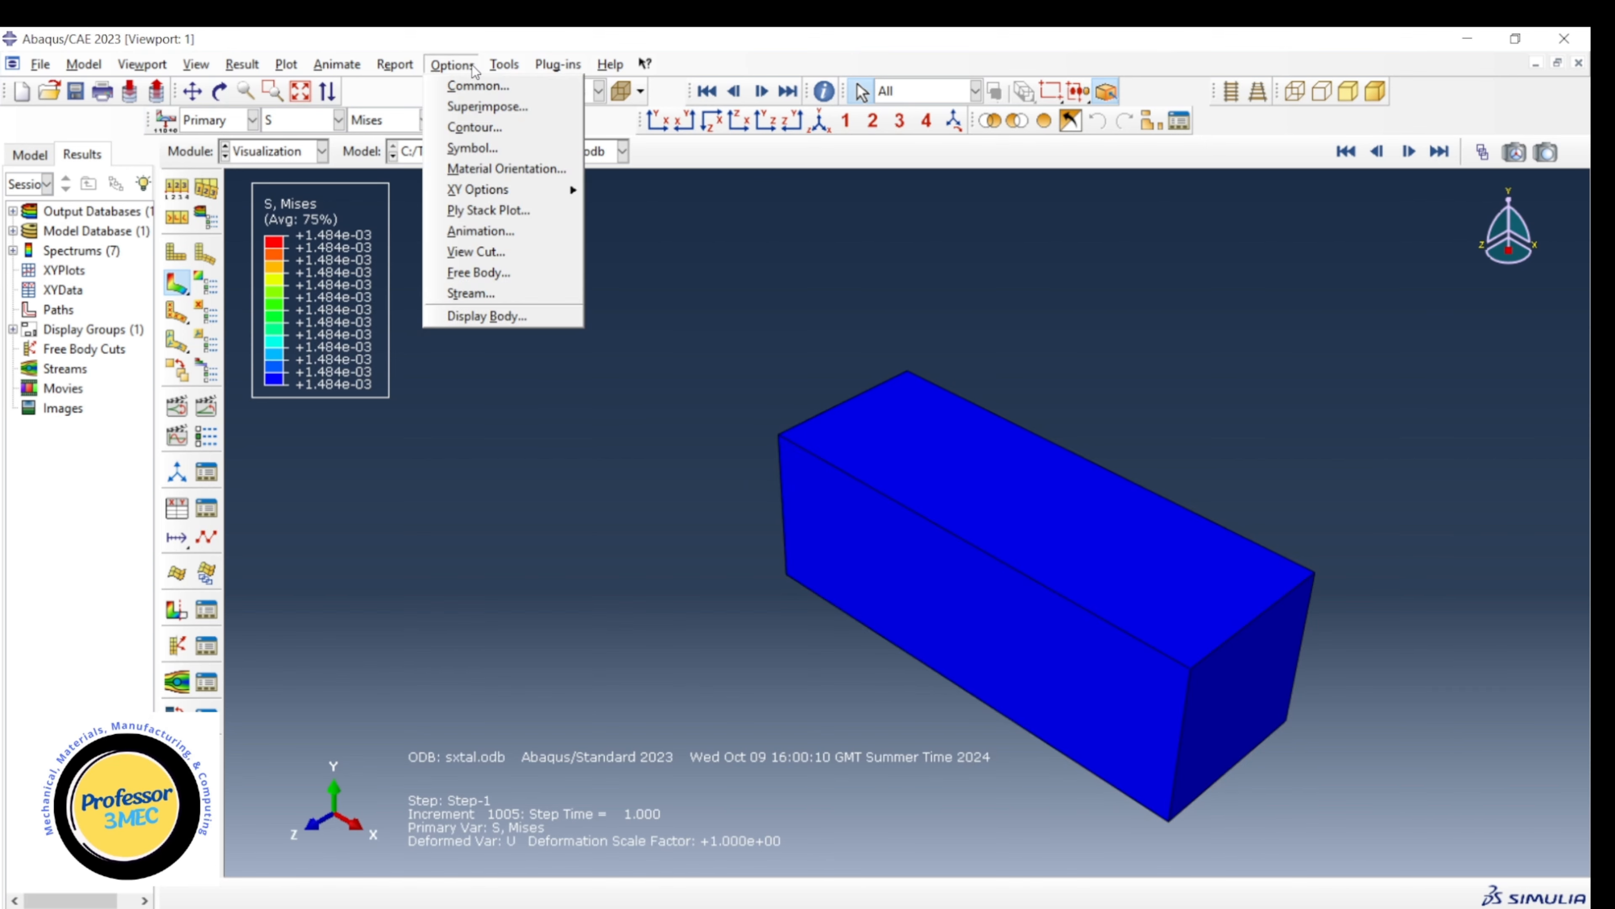
mouse_move(531, 176)
click(665, 171)
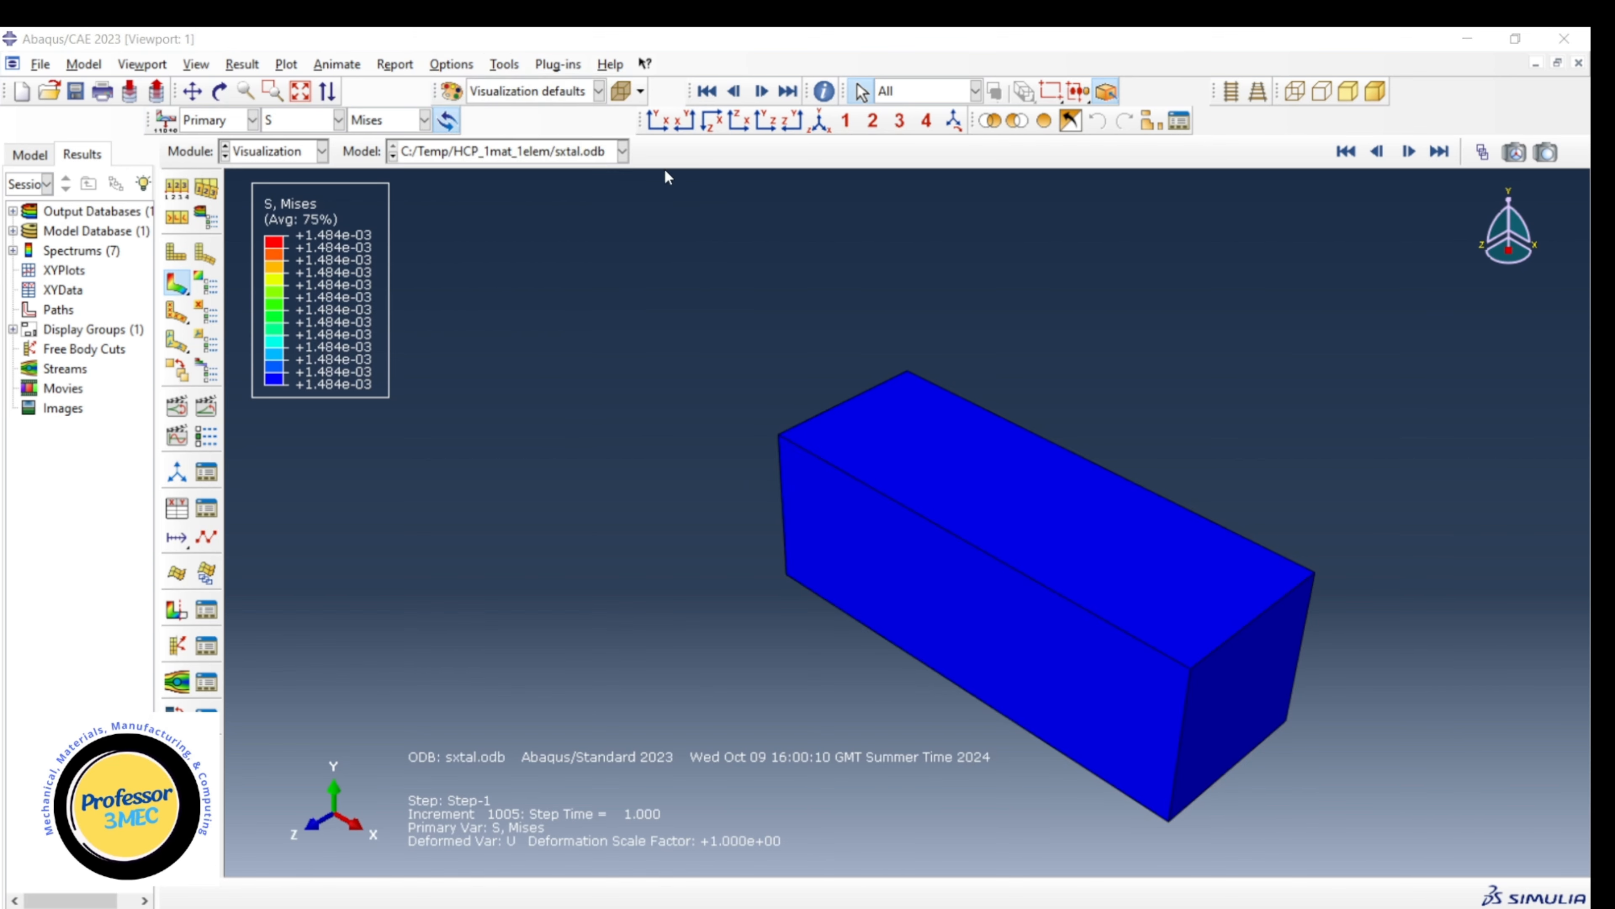
Create XY data from ODB field output, choosing the integration point variables LE11 and S11.
click(1171, 337)
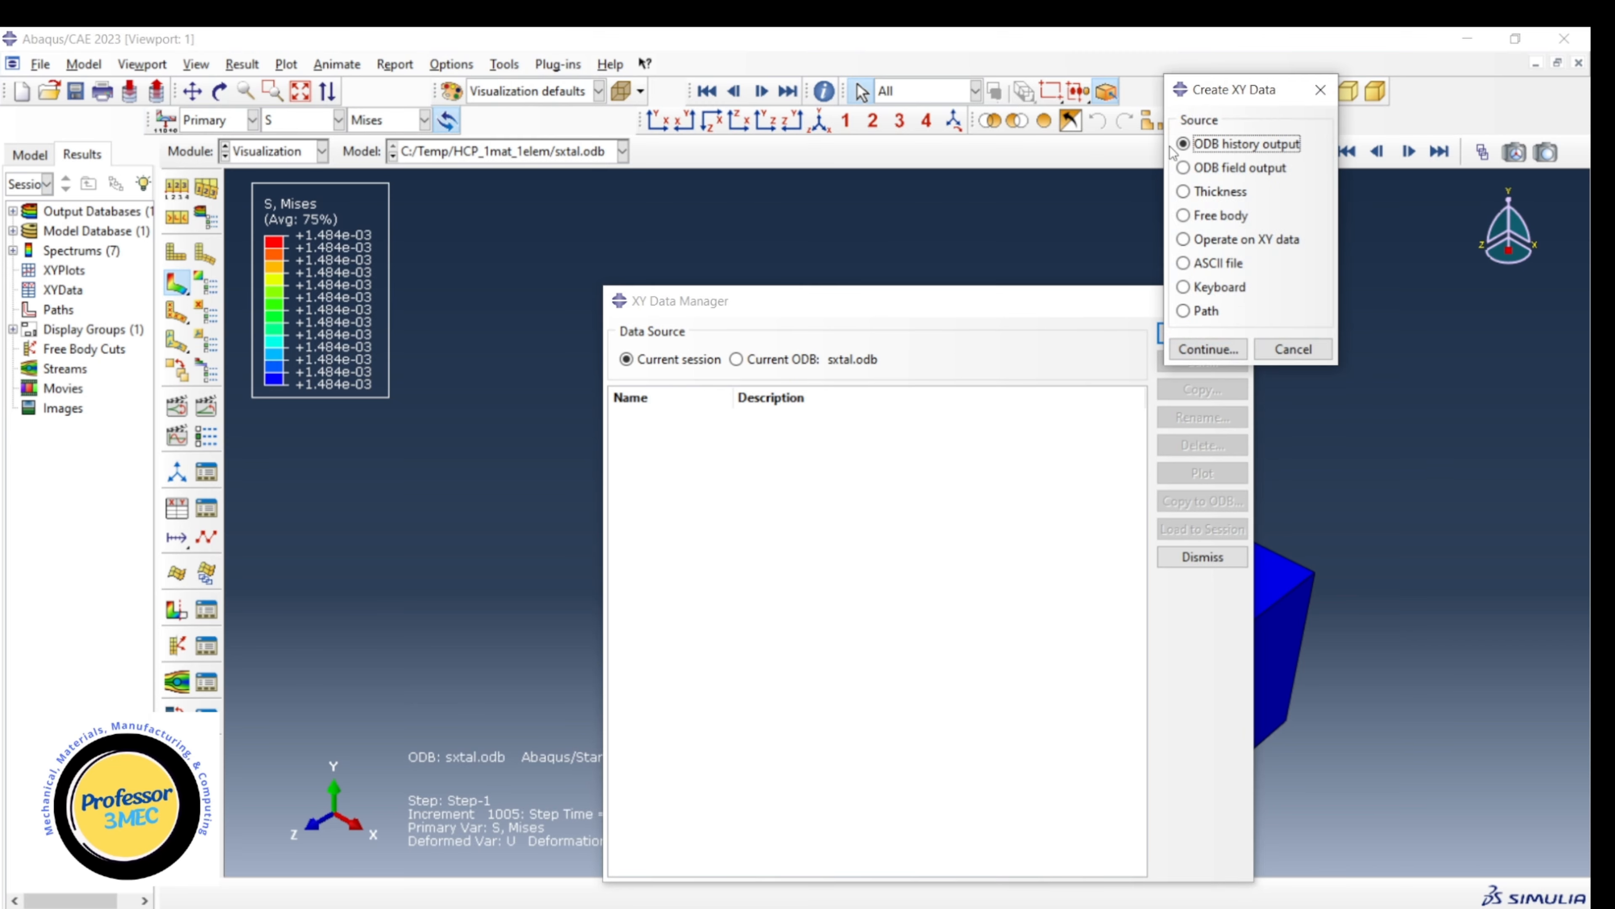
click(1212, 166)
click(1207, 349)
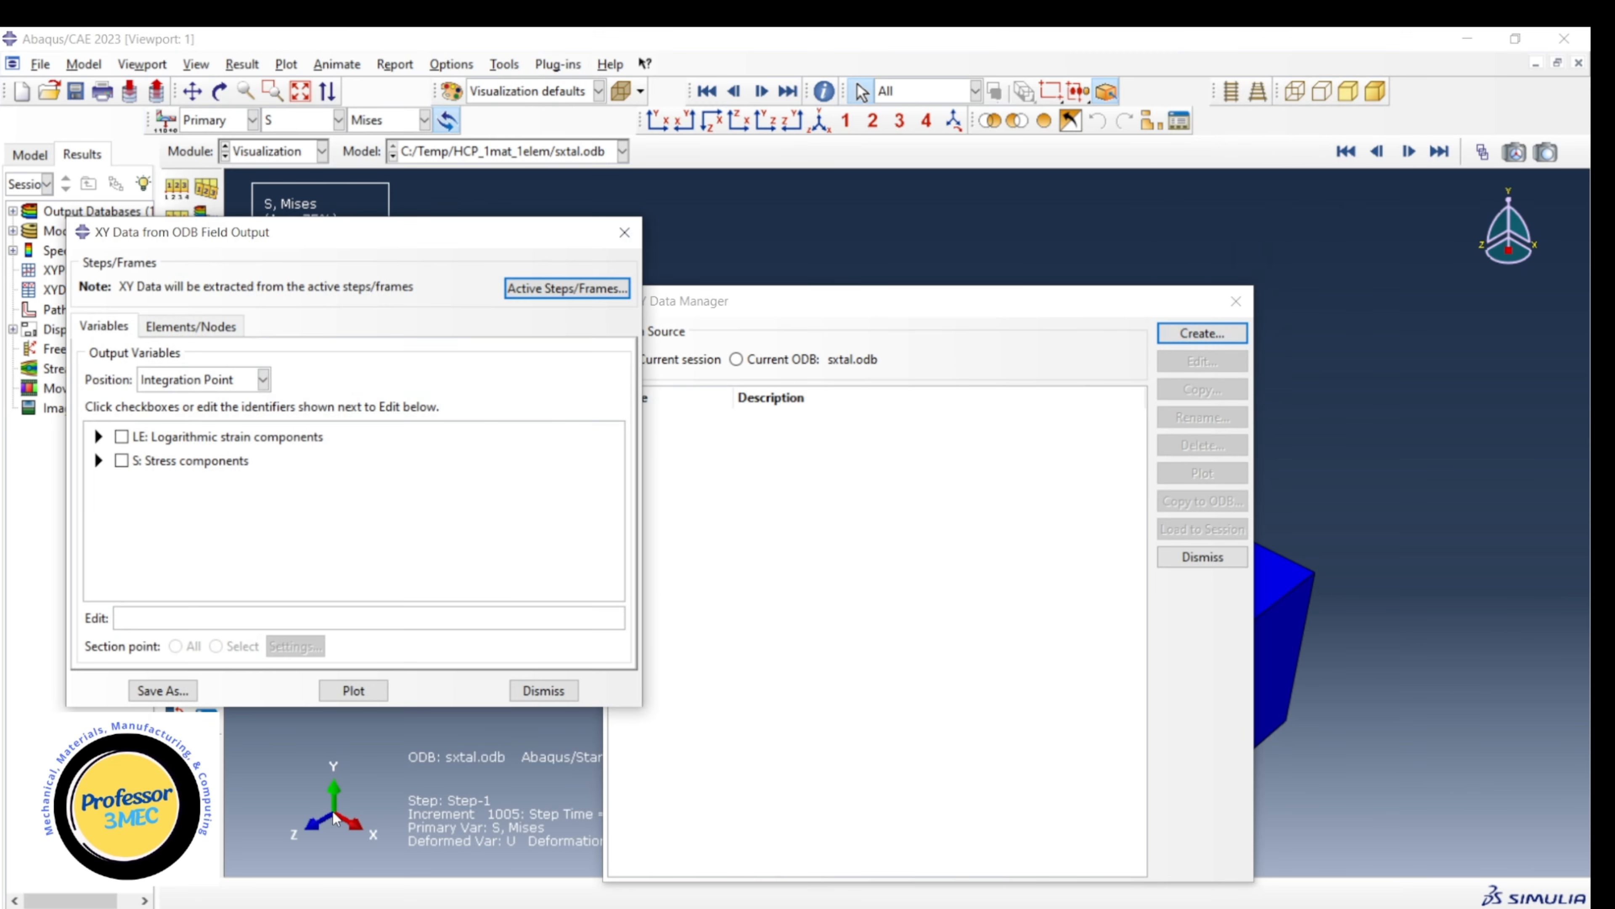
click(99, 437)
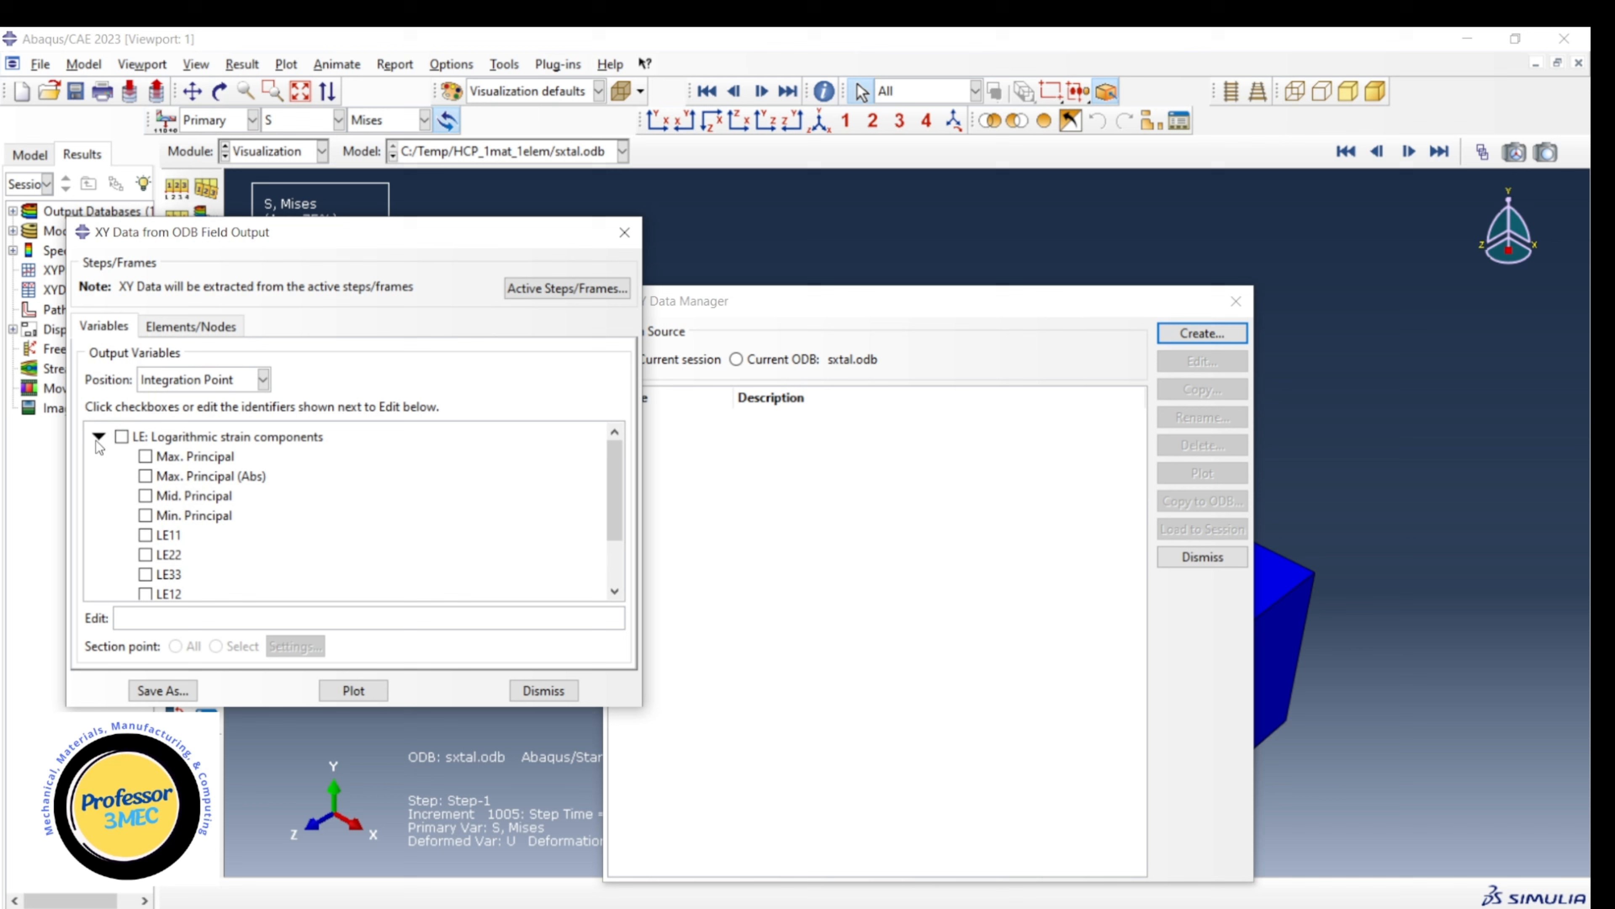
click(146, 535)
click(98, 436)
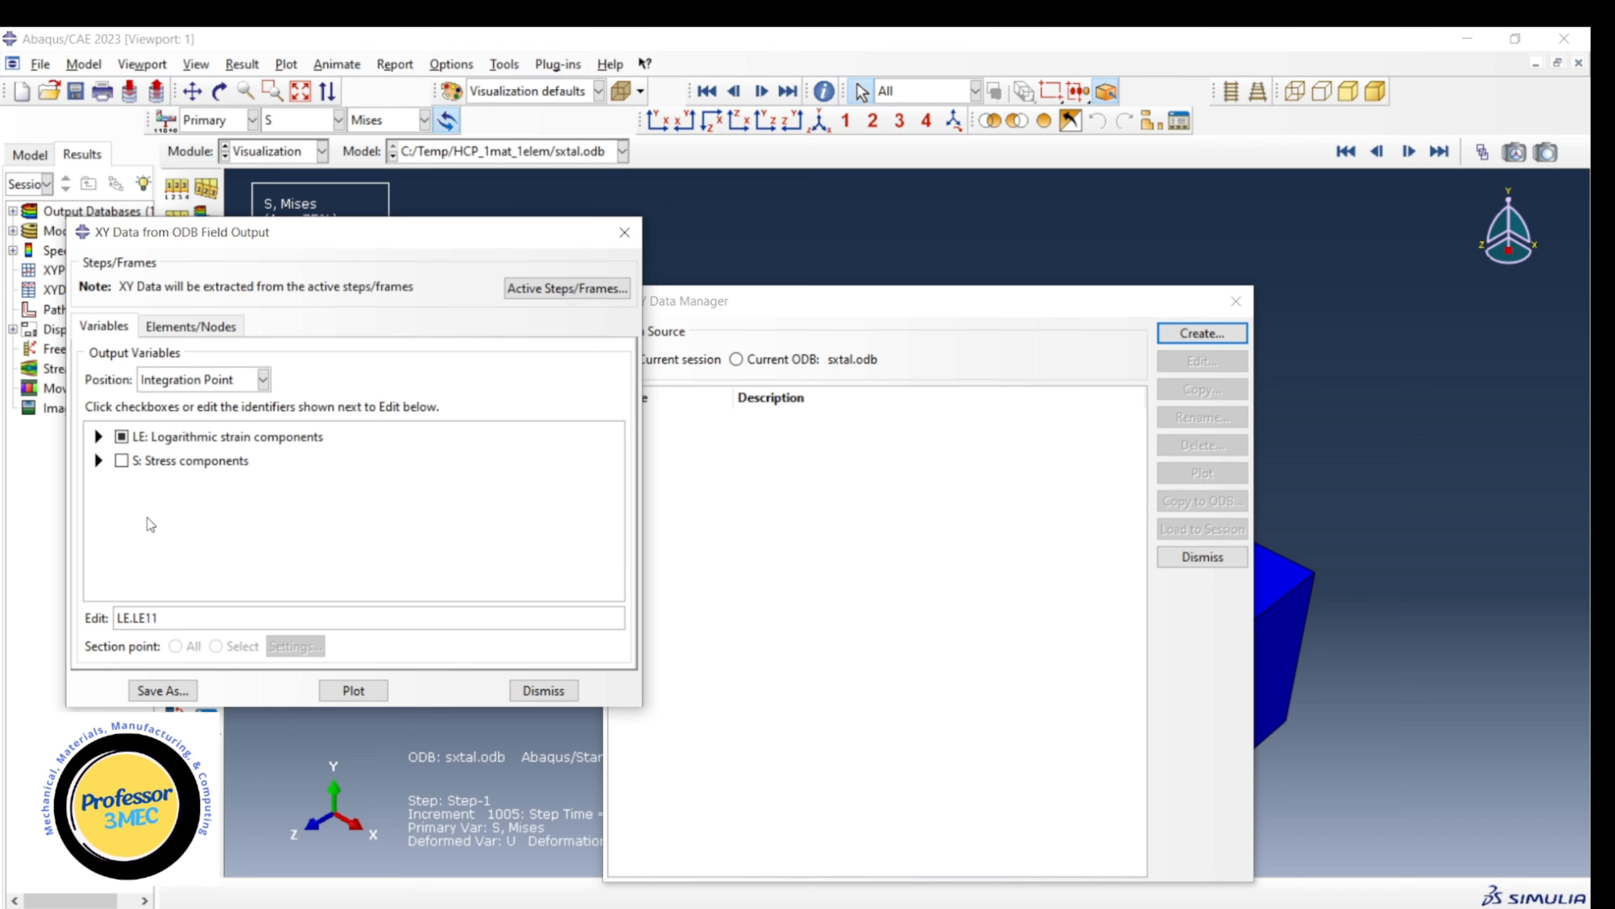
click(99, 460)
scroll(178, 543, down, 2)
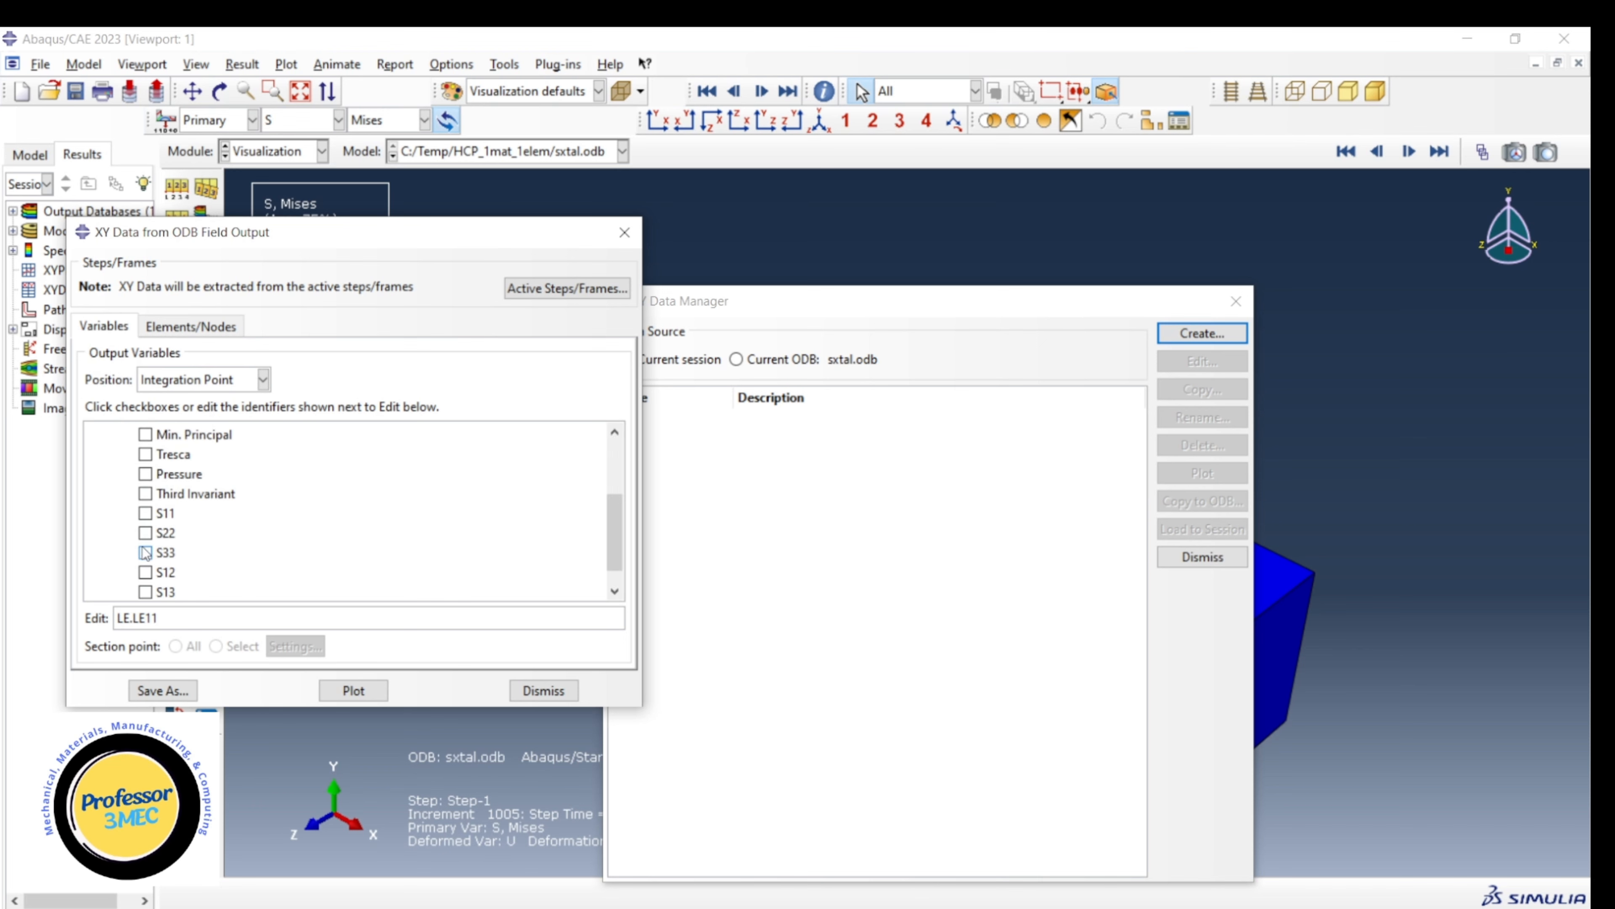
click(145, 512)
Pick the single element in the viewport as the data source and save its XY data with the abs(XY) operation.
click(191, 326)
click(272, 382)
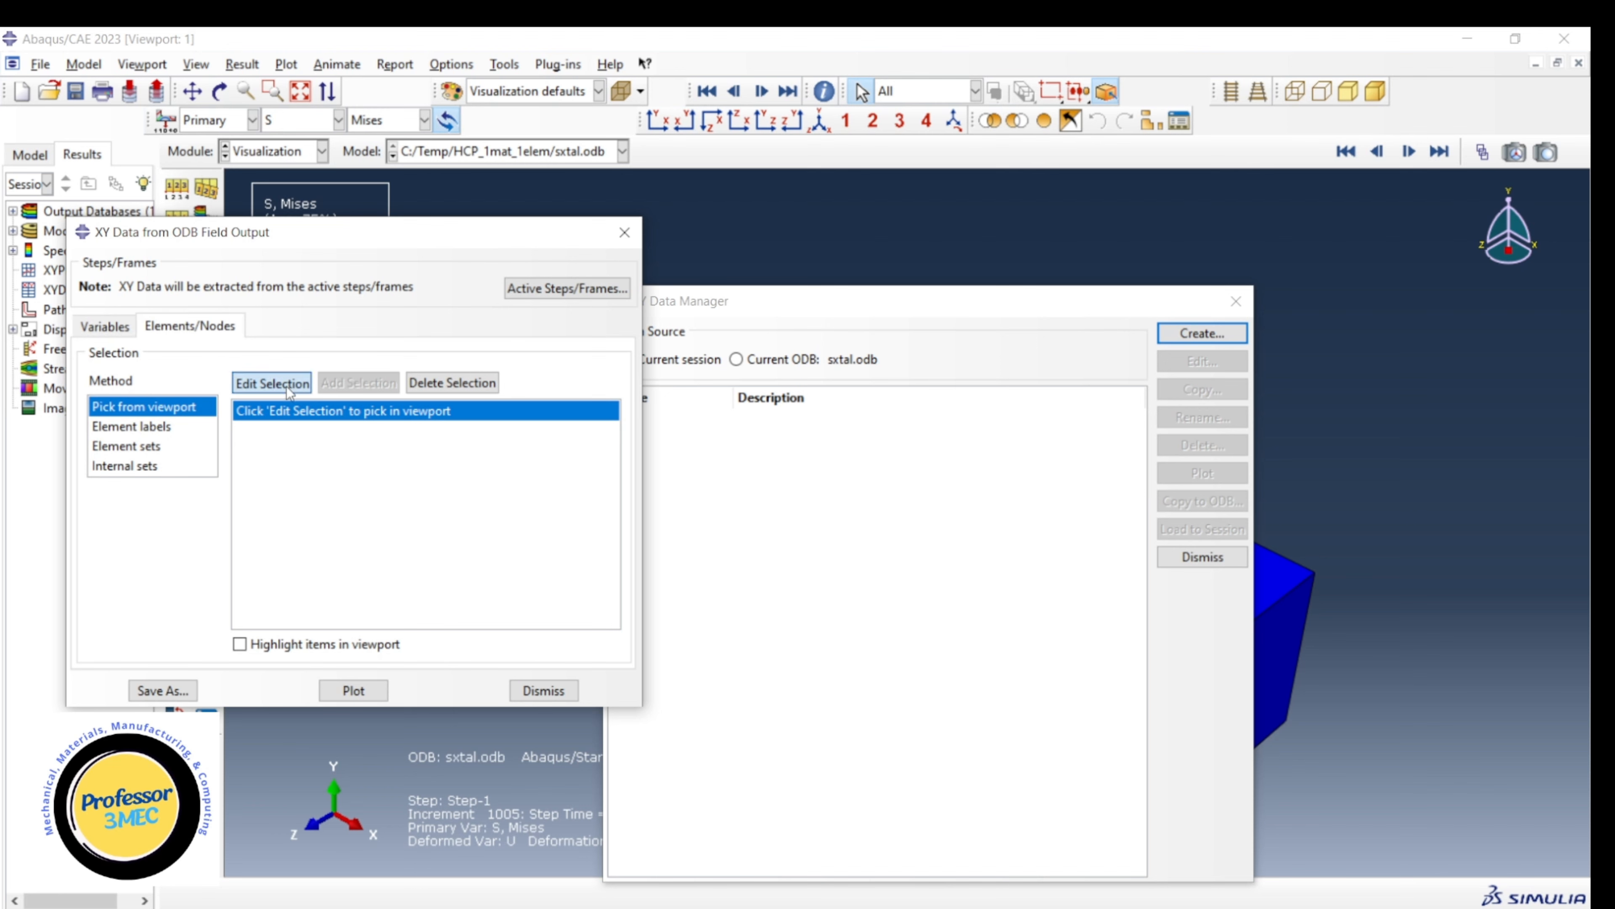
click(1267, 630)
click(541, 894)
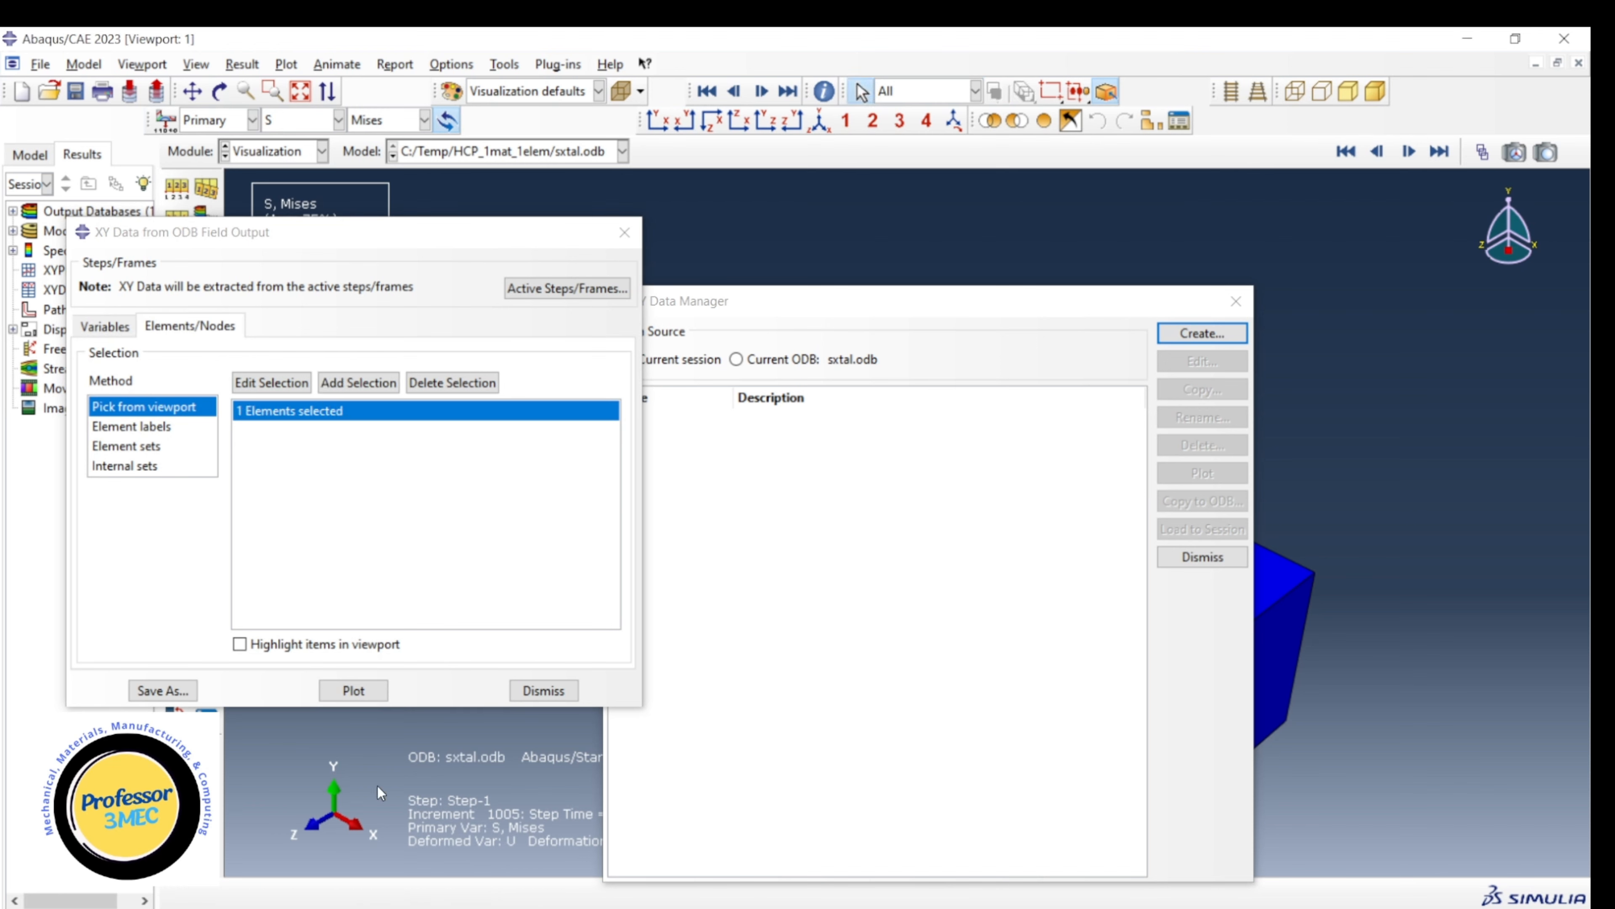
click(162, 692)
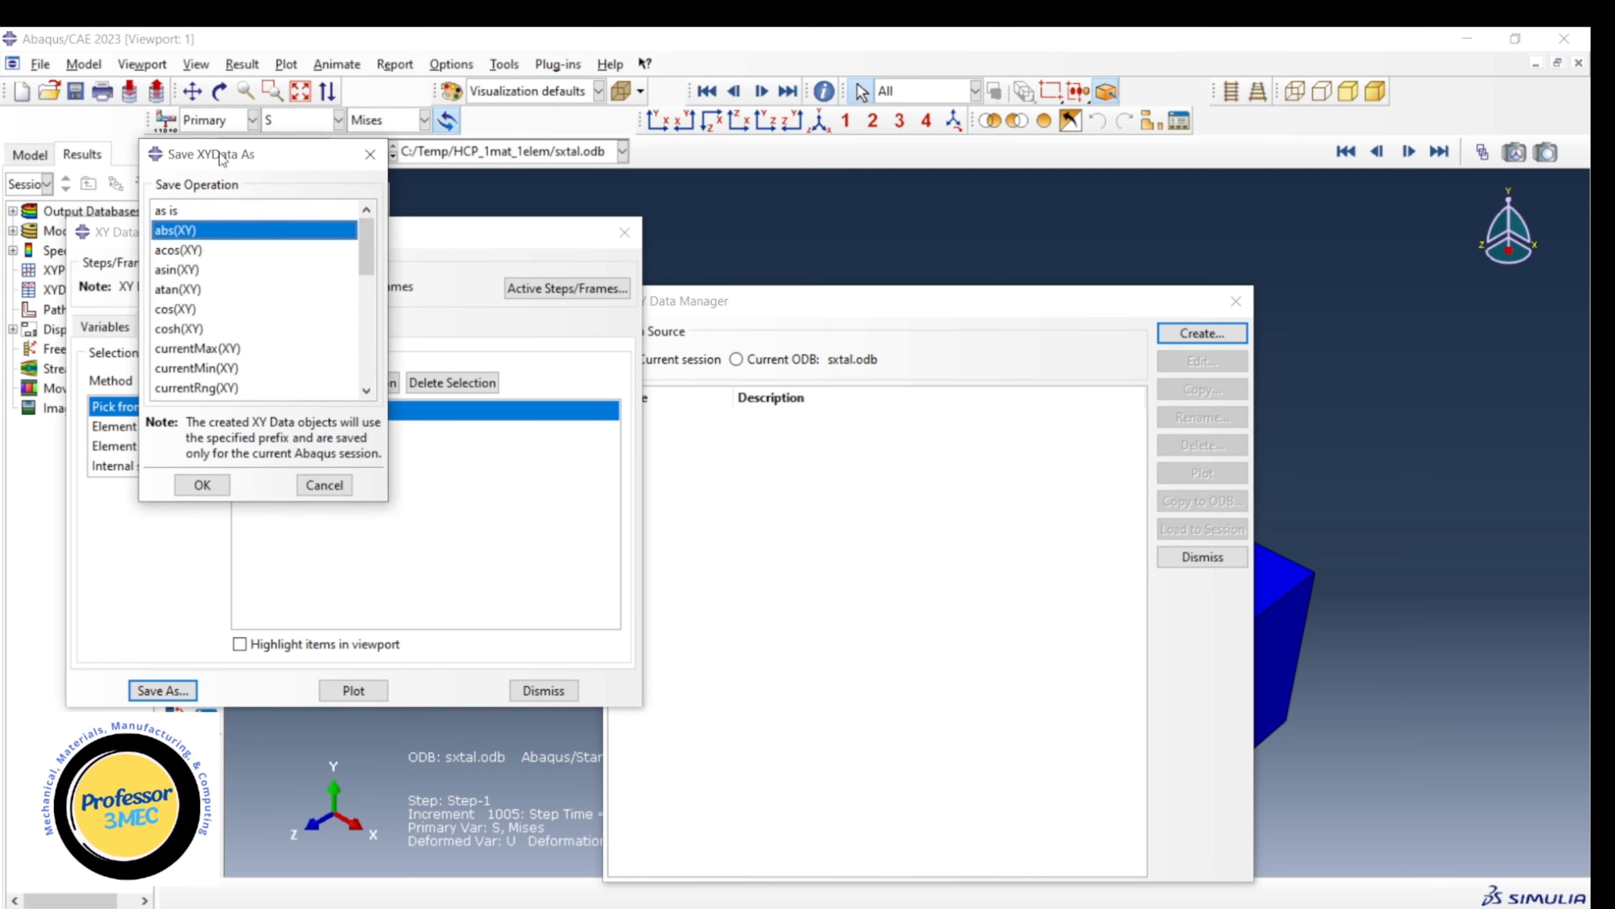
drag(218, 156, 344, 168)
click(317, 498)
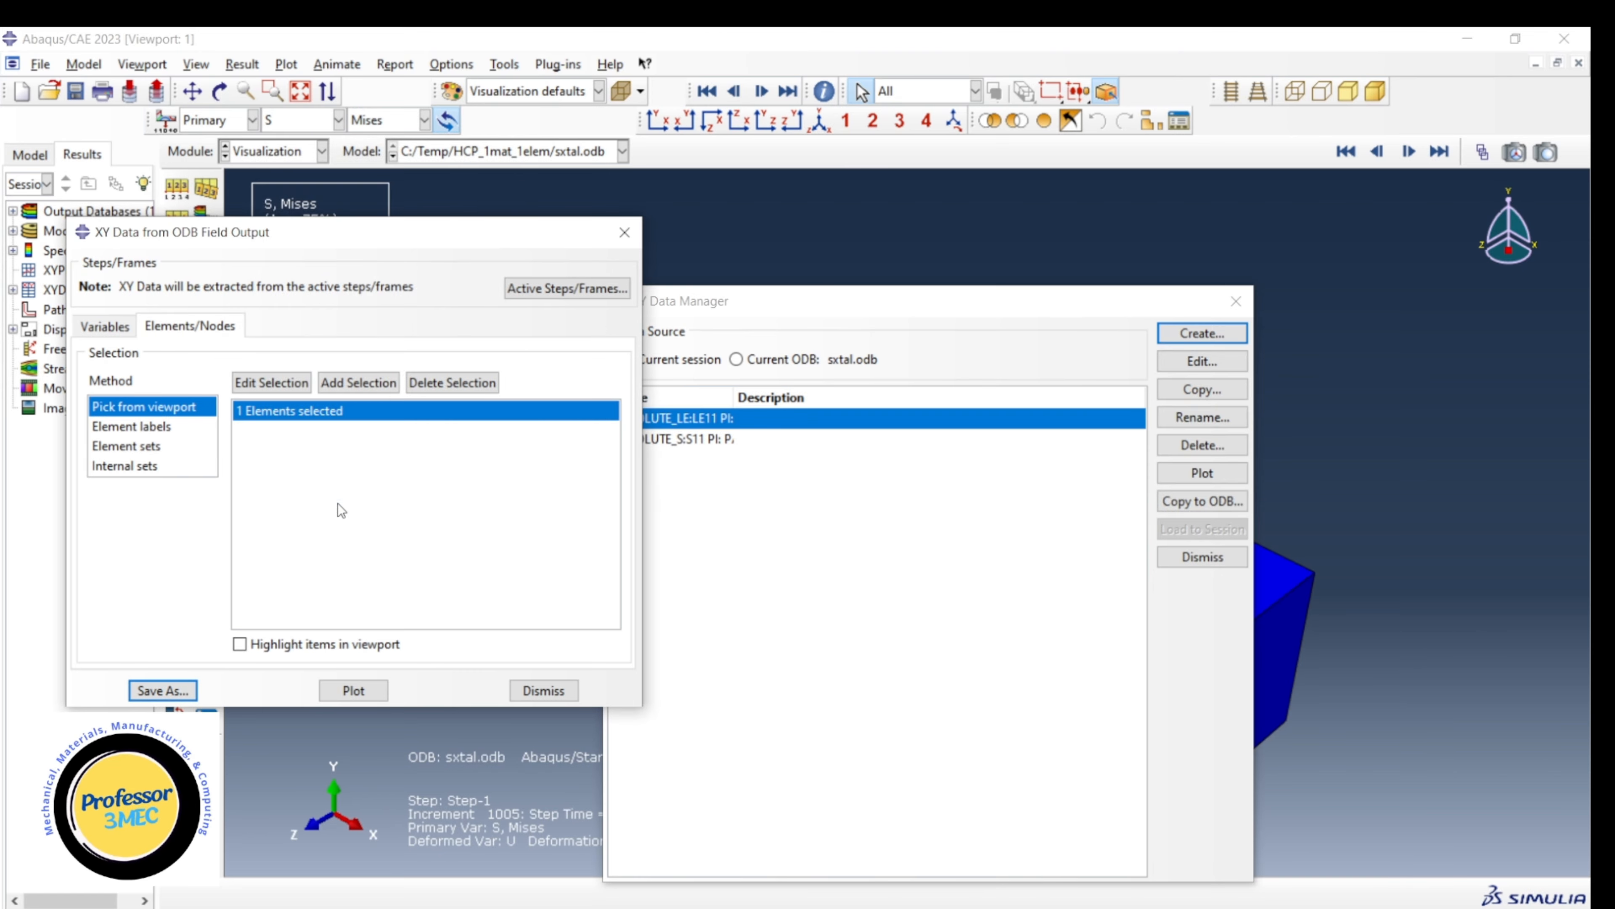
click(543, 690)
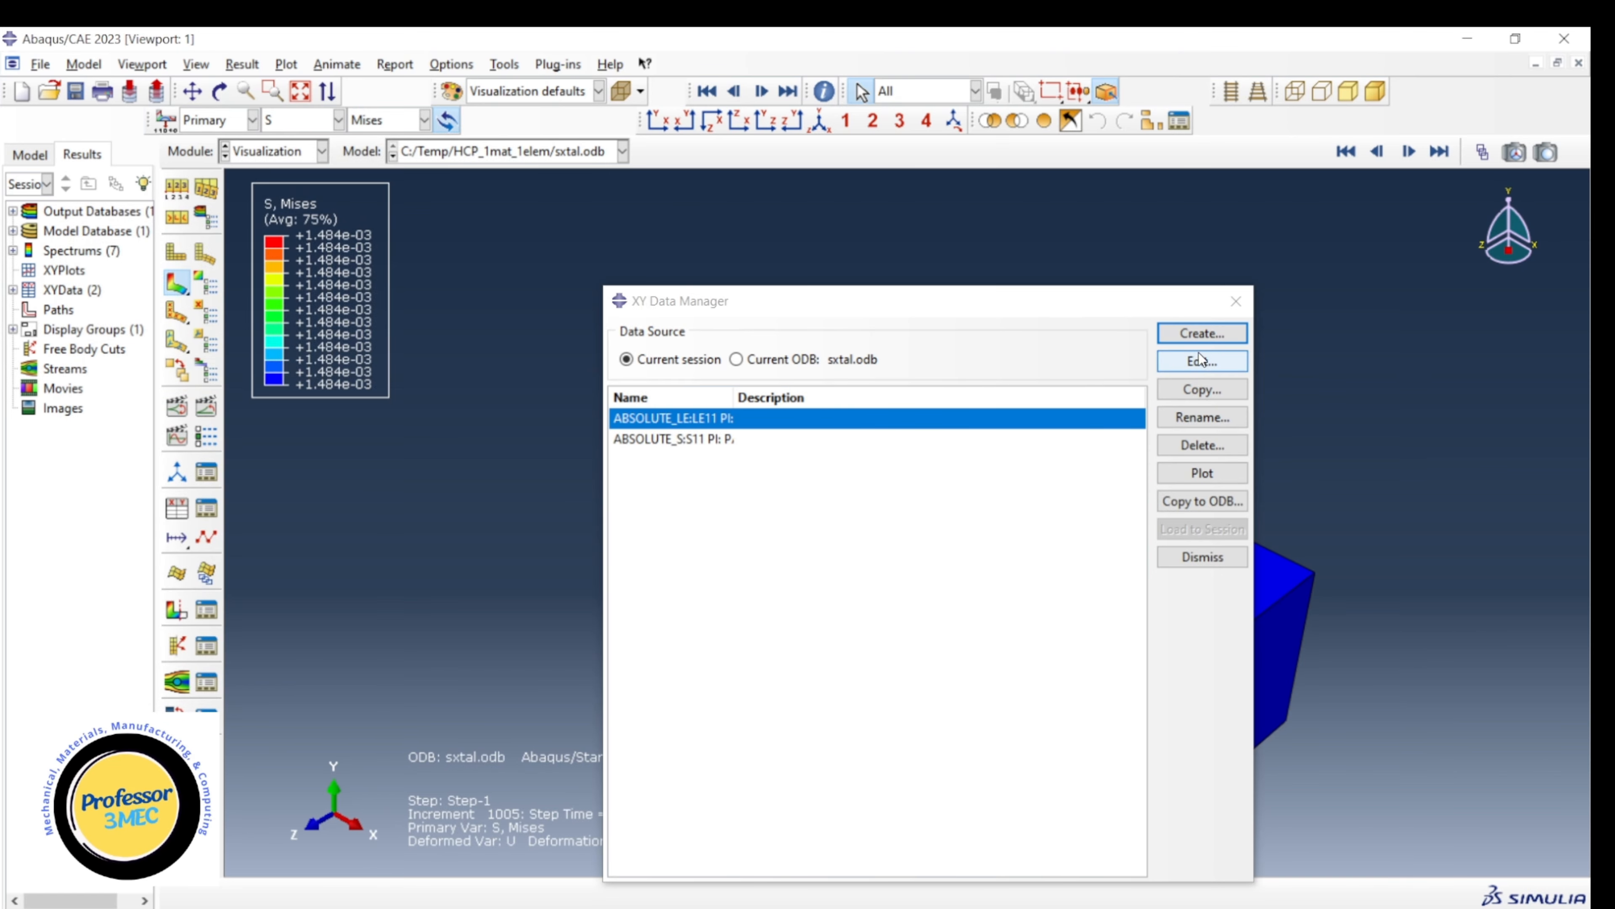
Operate on XY data to combine the absolute LE11 strain with the absolute S11 stress, and save the resulting curve.
click(1202, 332)
click(1225, 242)
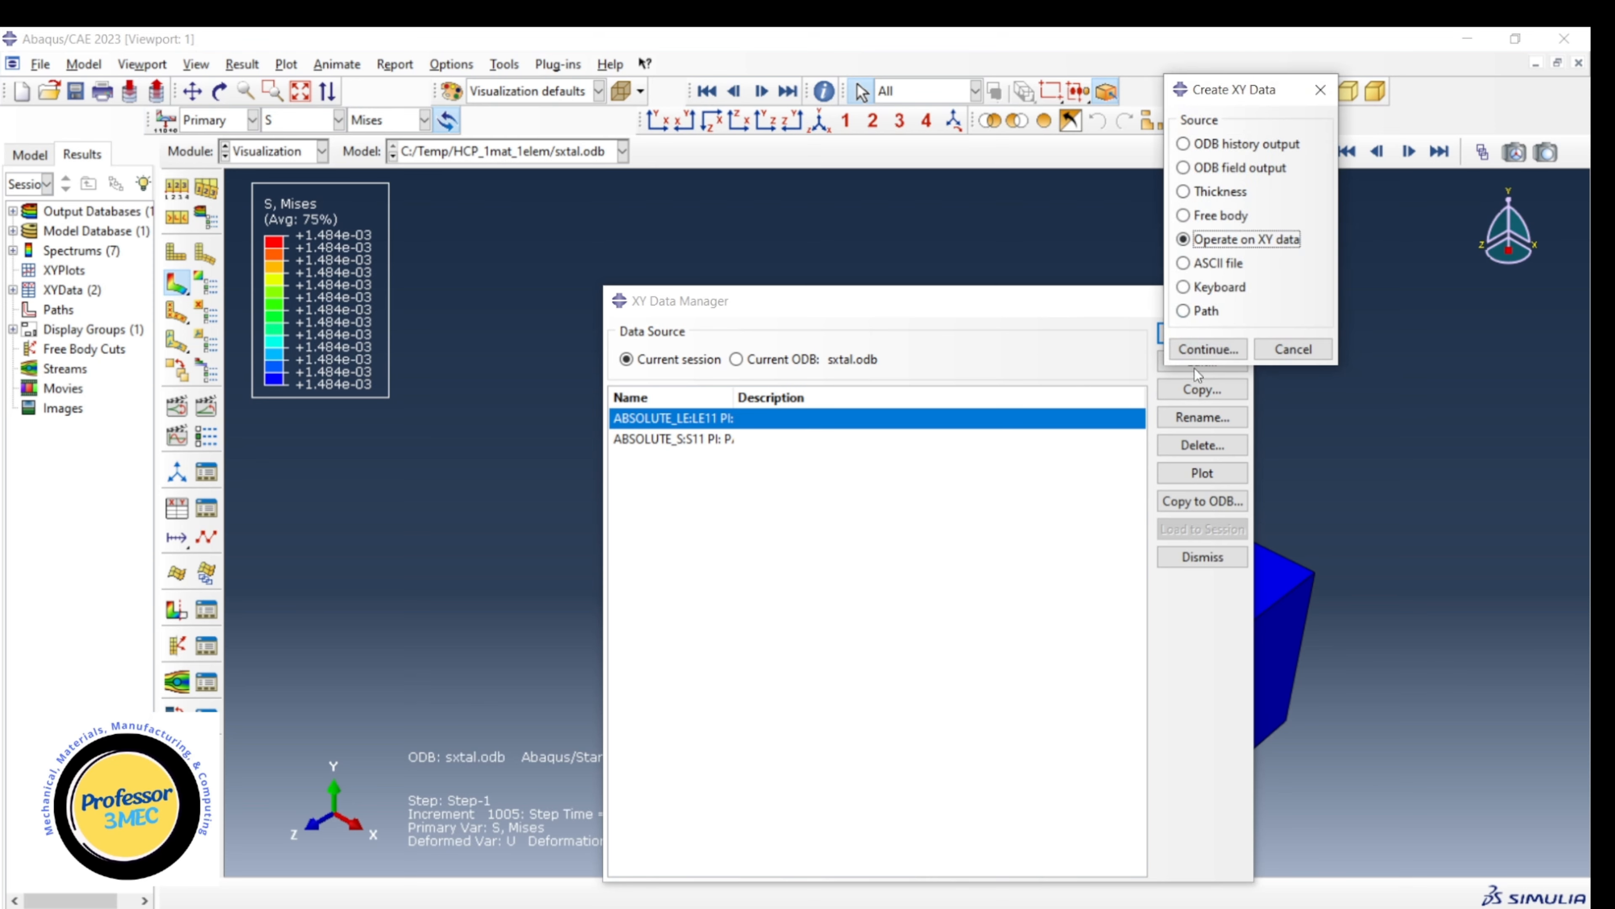
click(1208, 349)
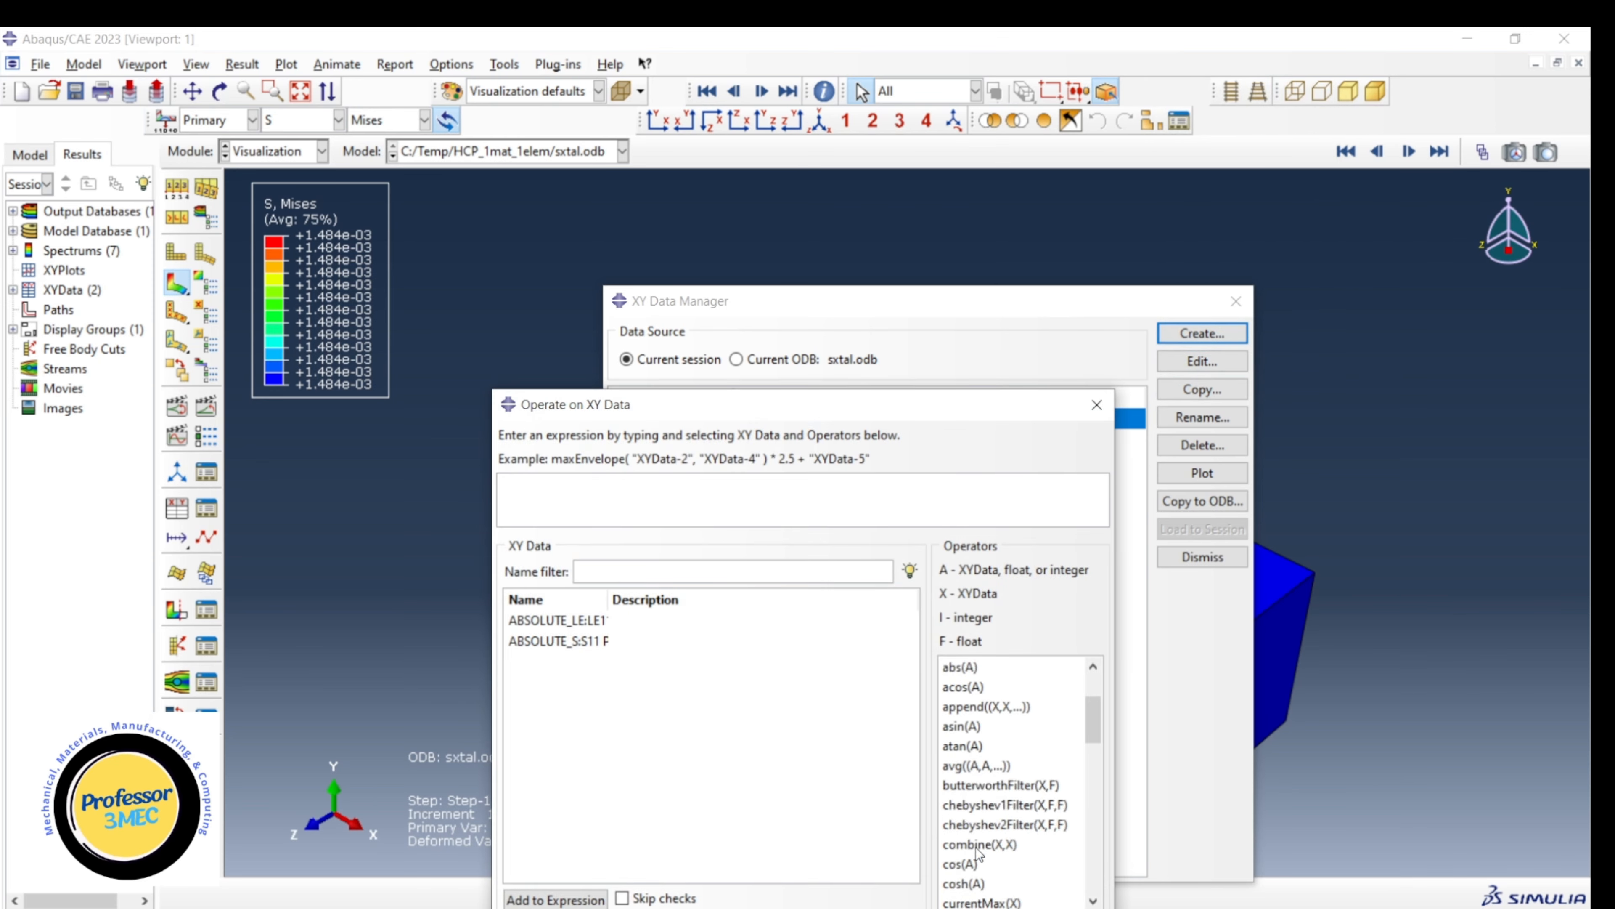
click(978, 846)
double_click(551, 622)
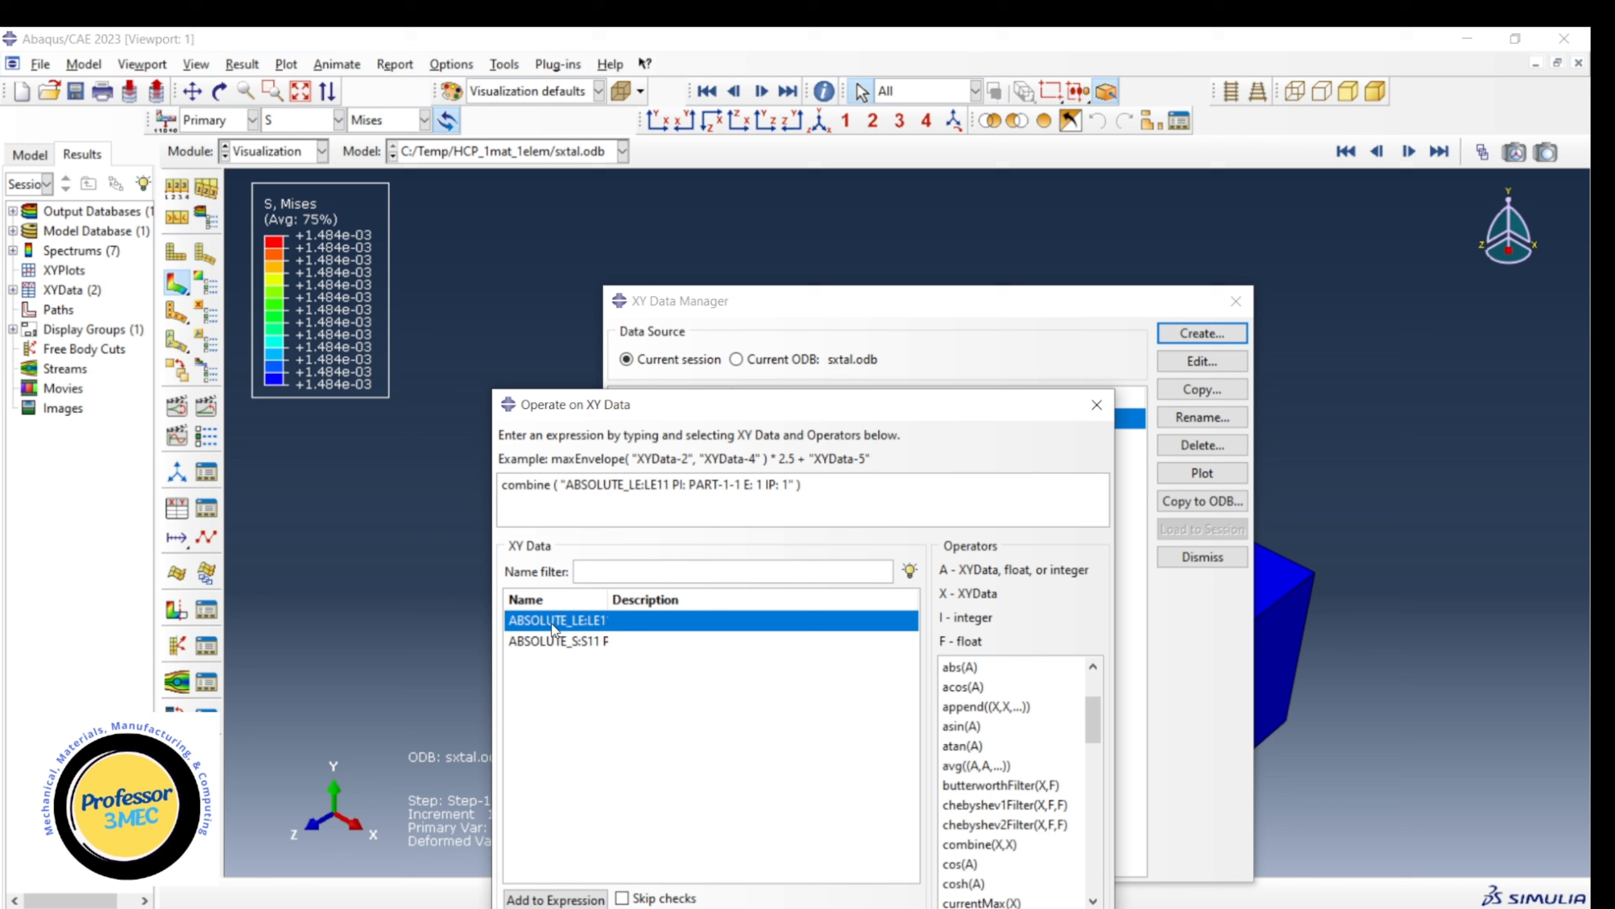
double_click(551, 642)
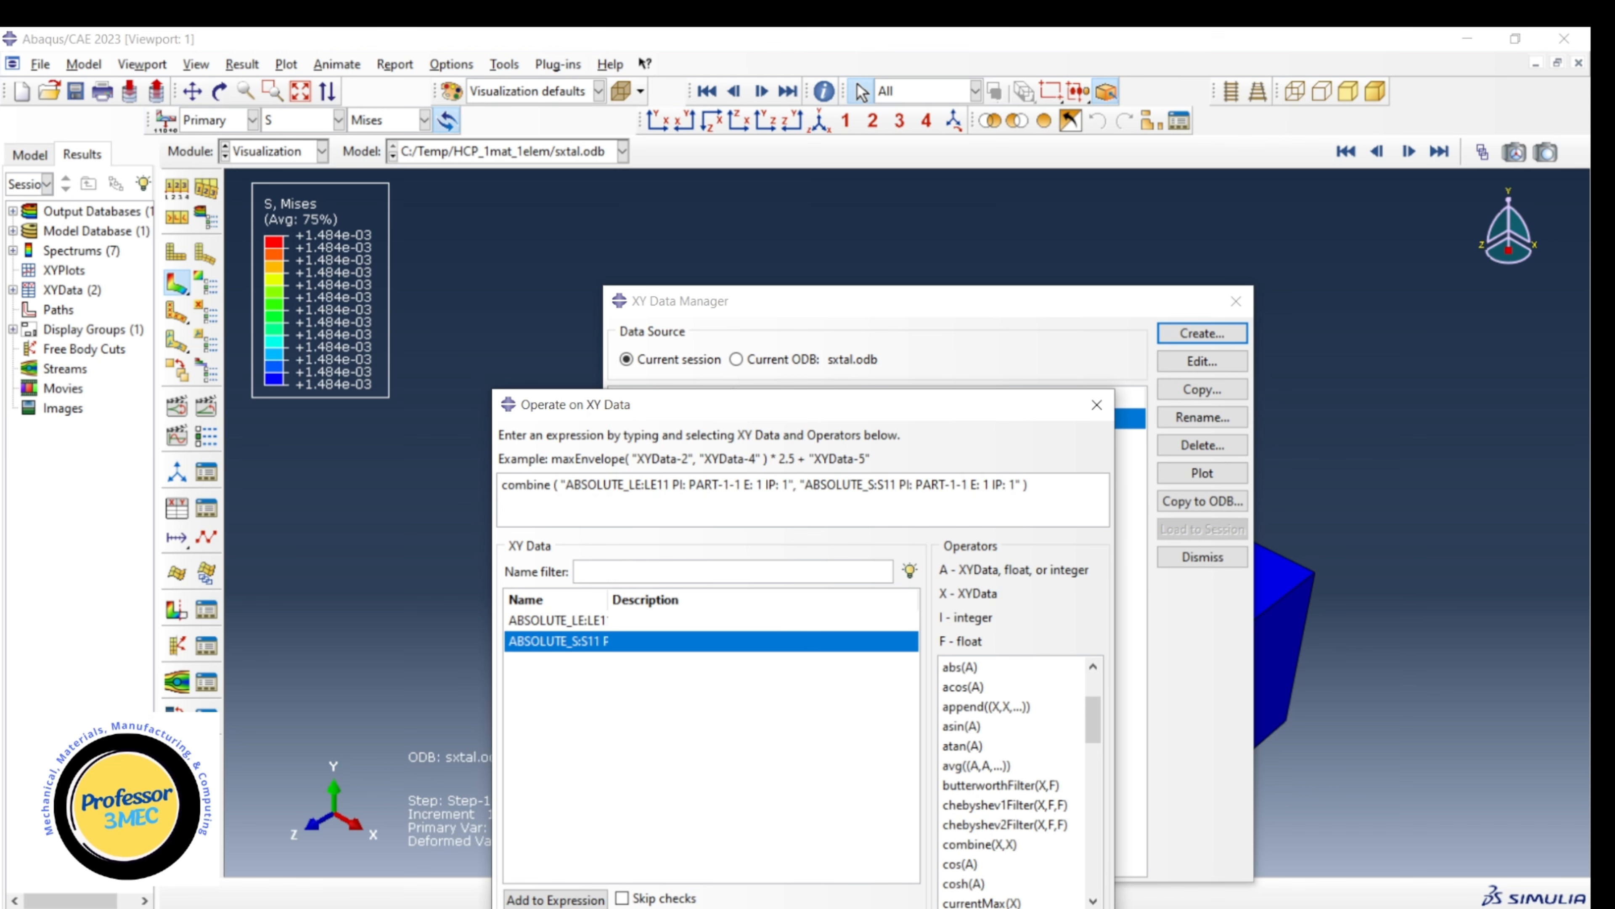
click(715, 904)
click(725, 739)
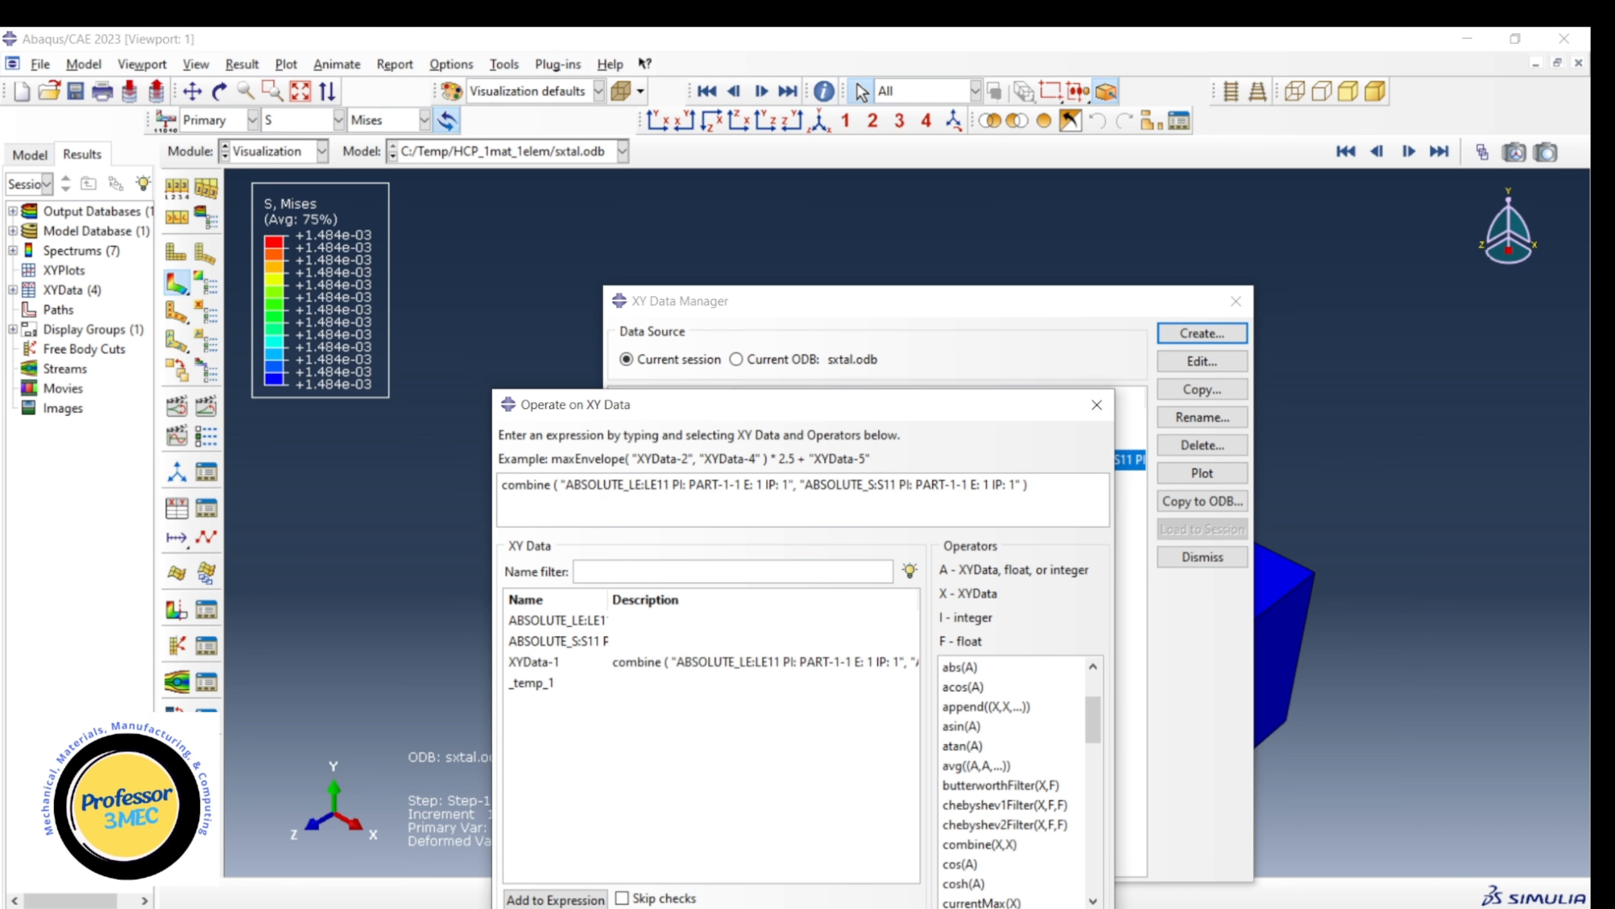
Plot the combined stress-strain curve and move the XY Data Manager aside to reveal it.
click(1077, 906)
click(1173, 474)
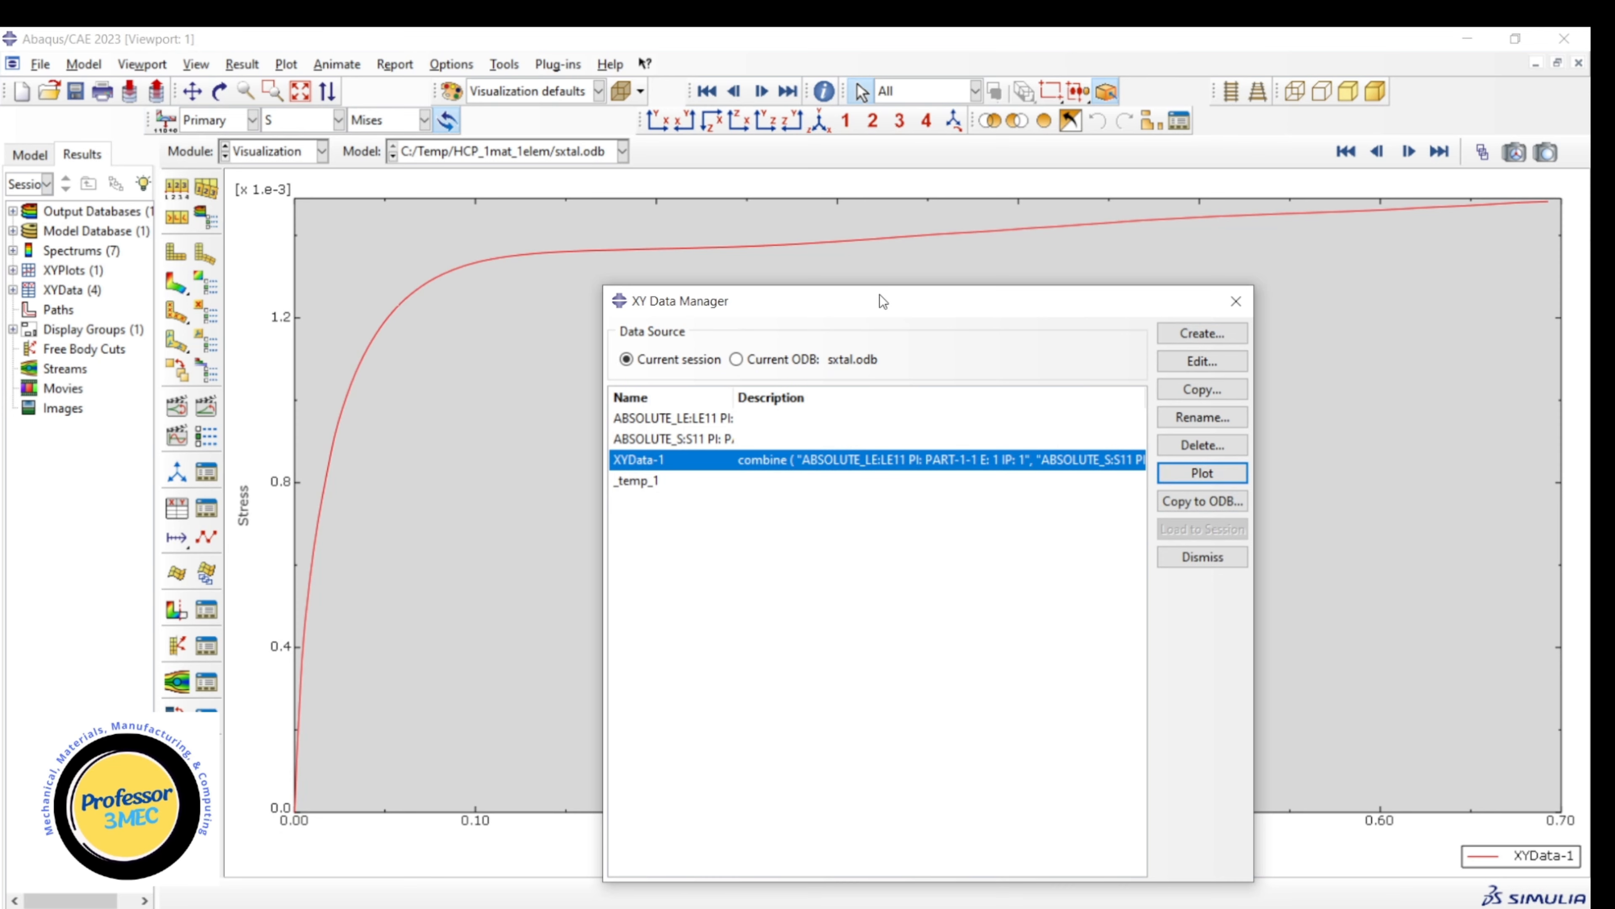
drag(883, 300, 1095, 332)
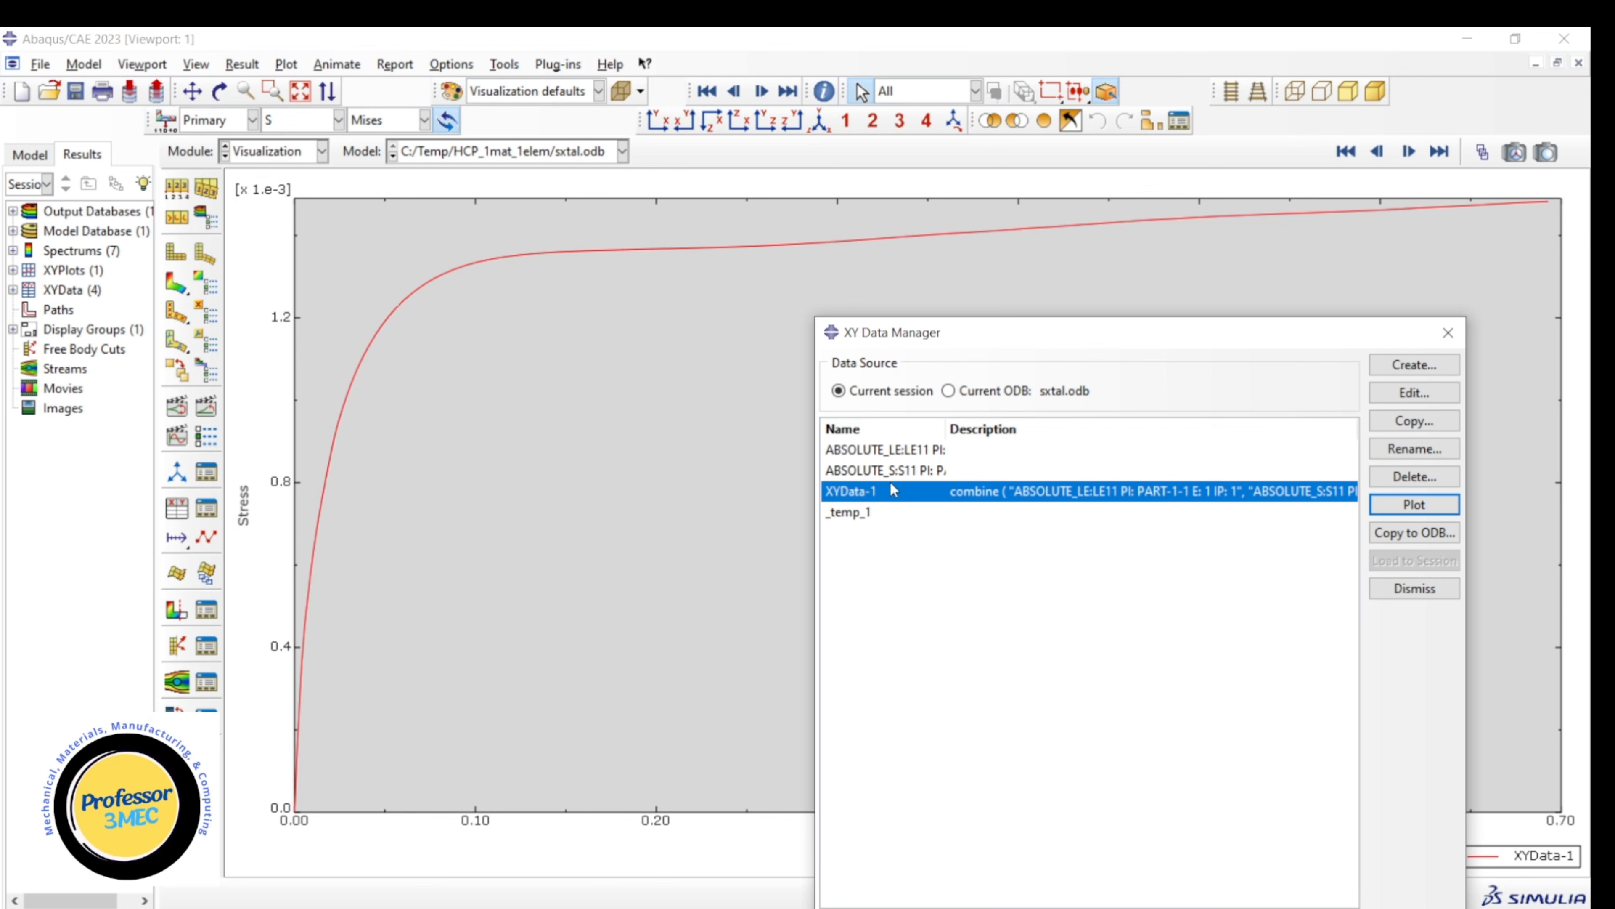
Delete the intermediate absolute LE11 and S11 data sets from the XY Data Manager.
click(273, 193)
drag(886, 451, 885, 470)
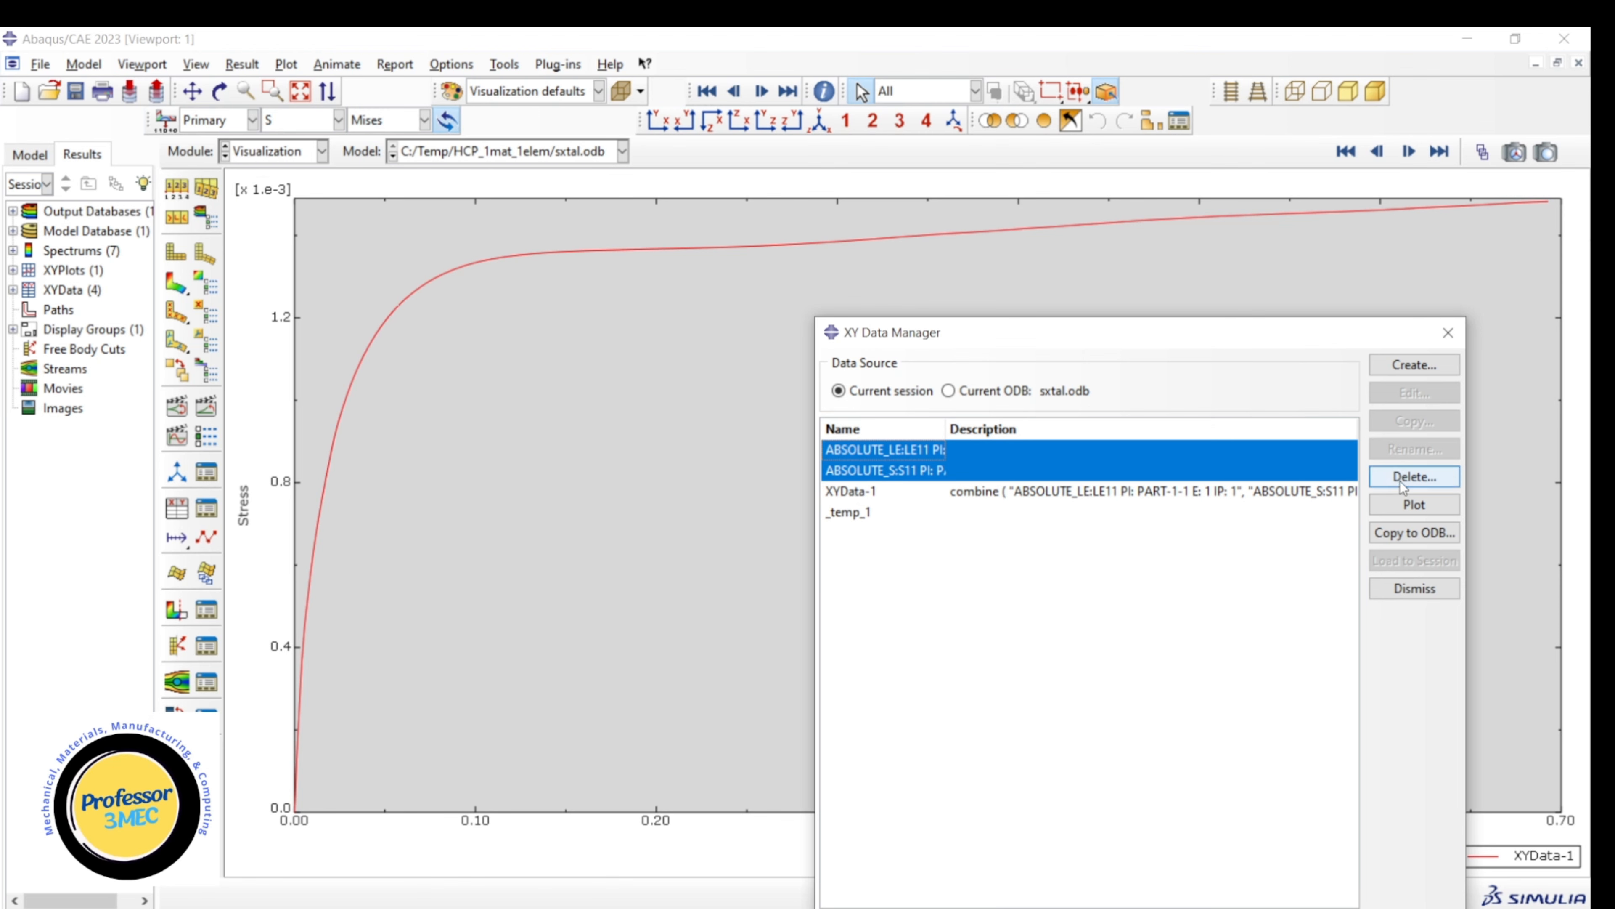
click(1413, 477)
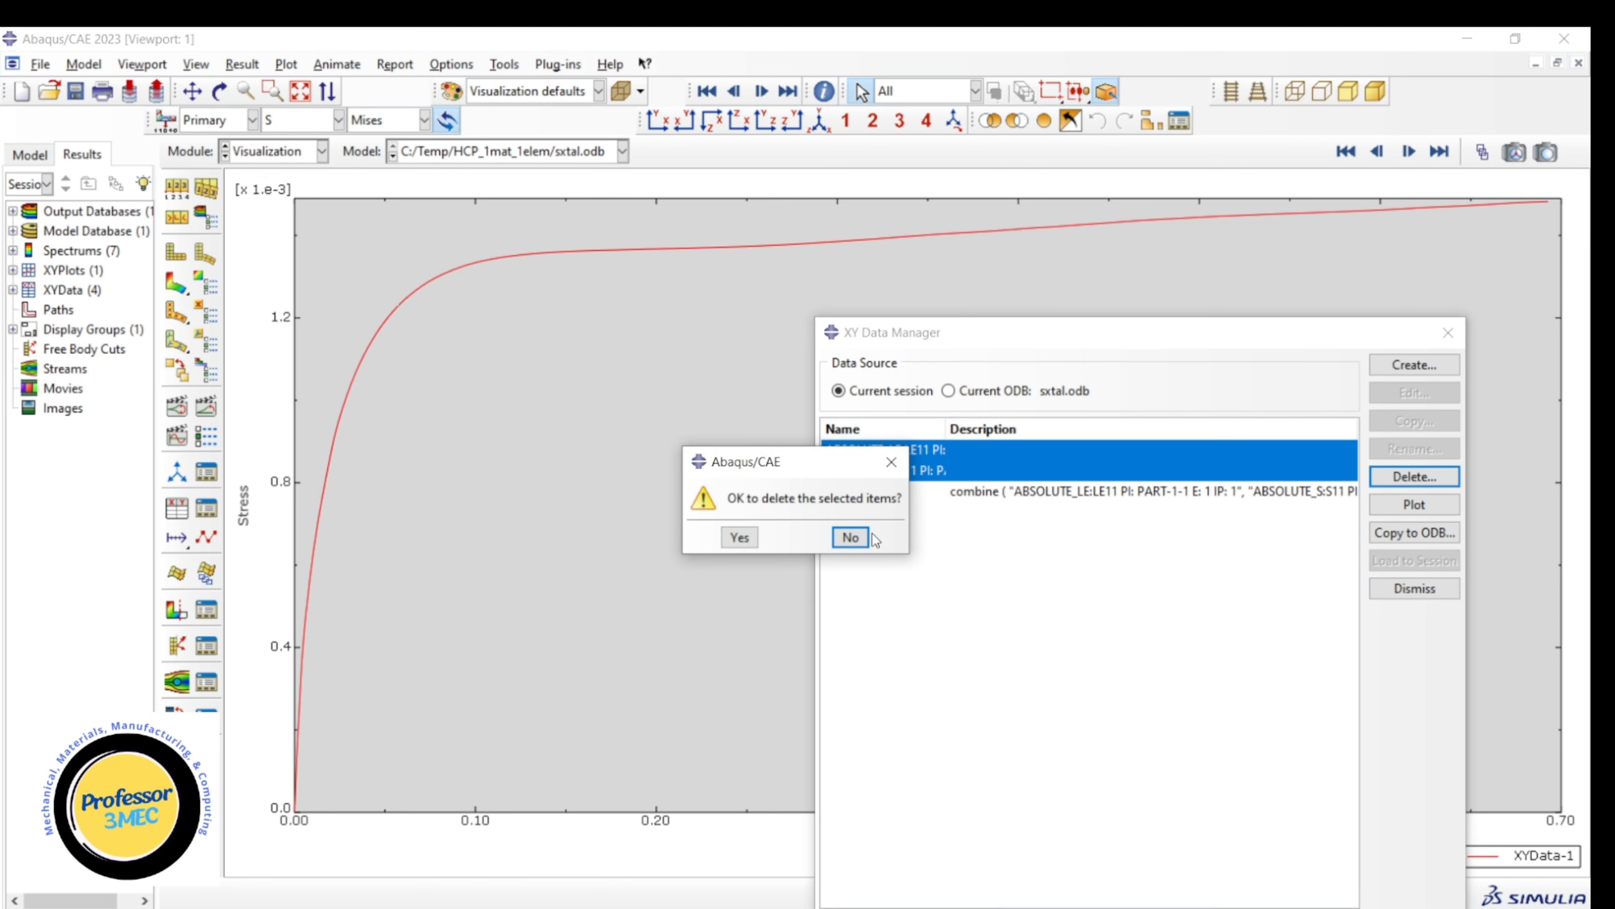
click(739, 540)
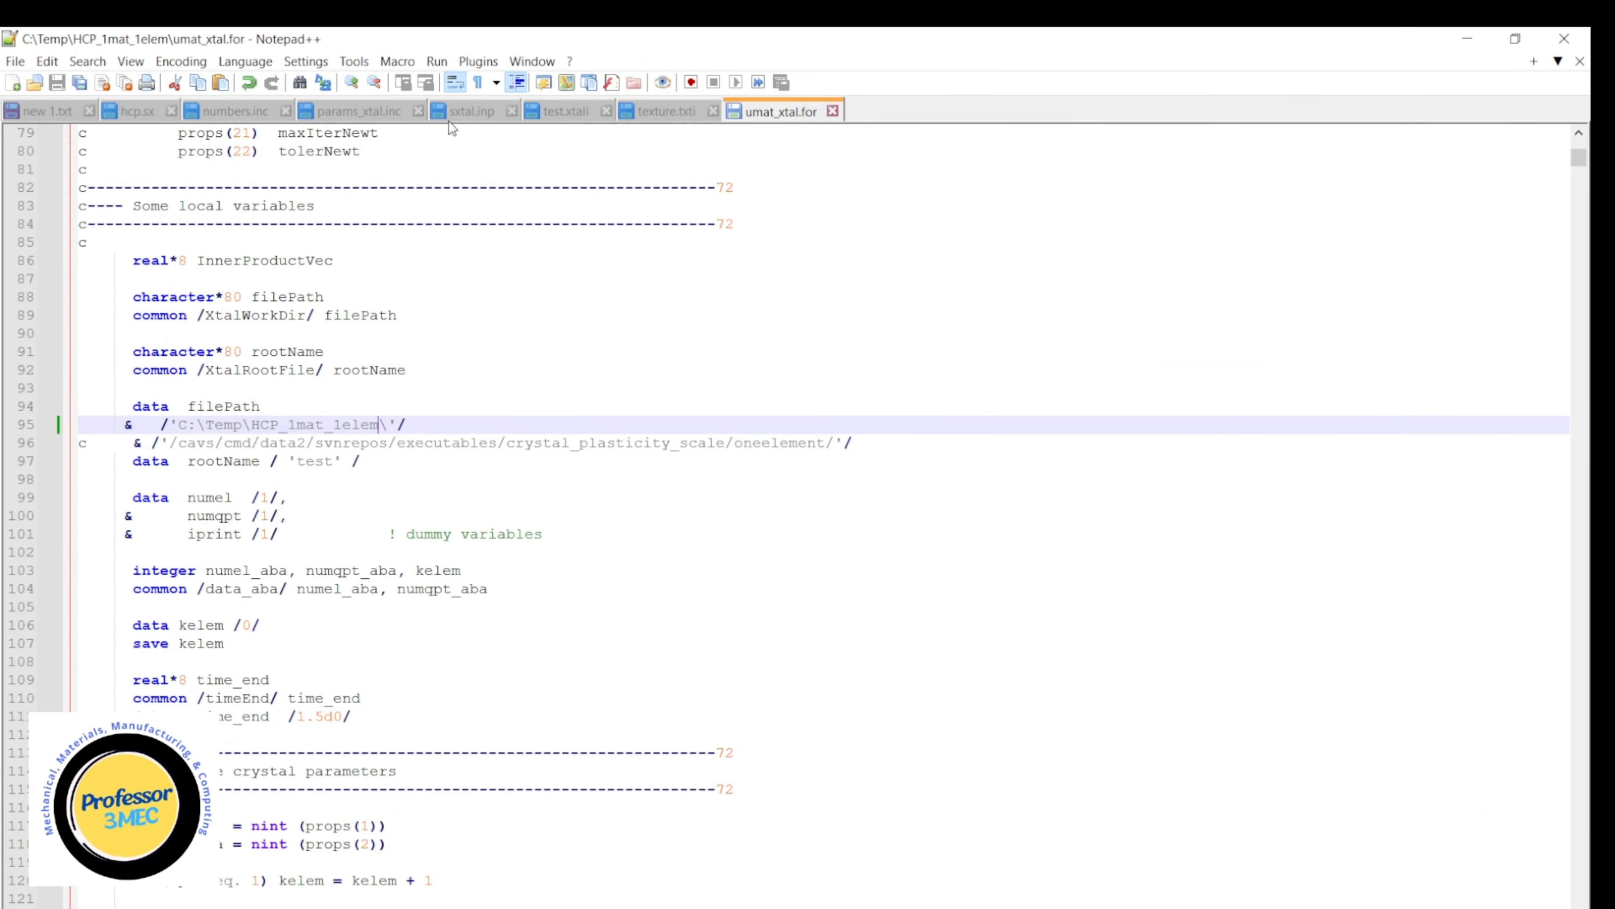
Switch to Notepad++ and, in hcp.sx, set the basal system's tausi to 100.d-6 and taus0 to 150.d-6, and save the file.
click(130, 111)
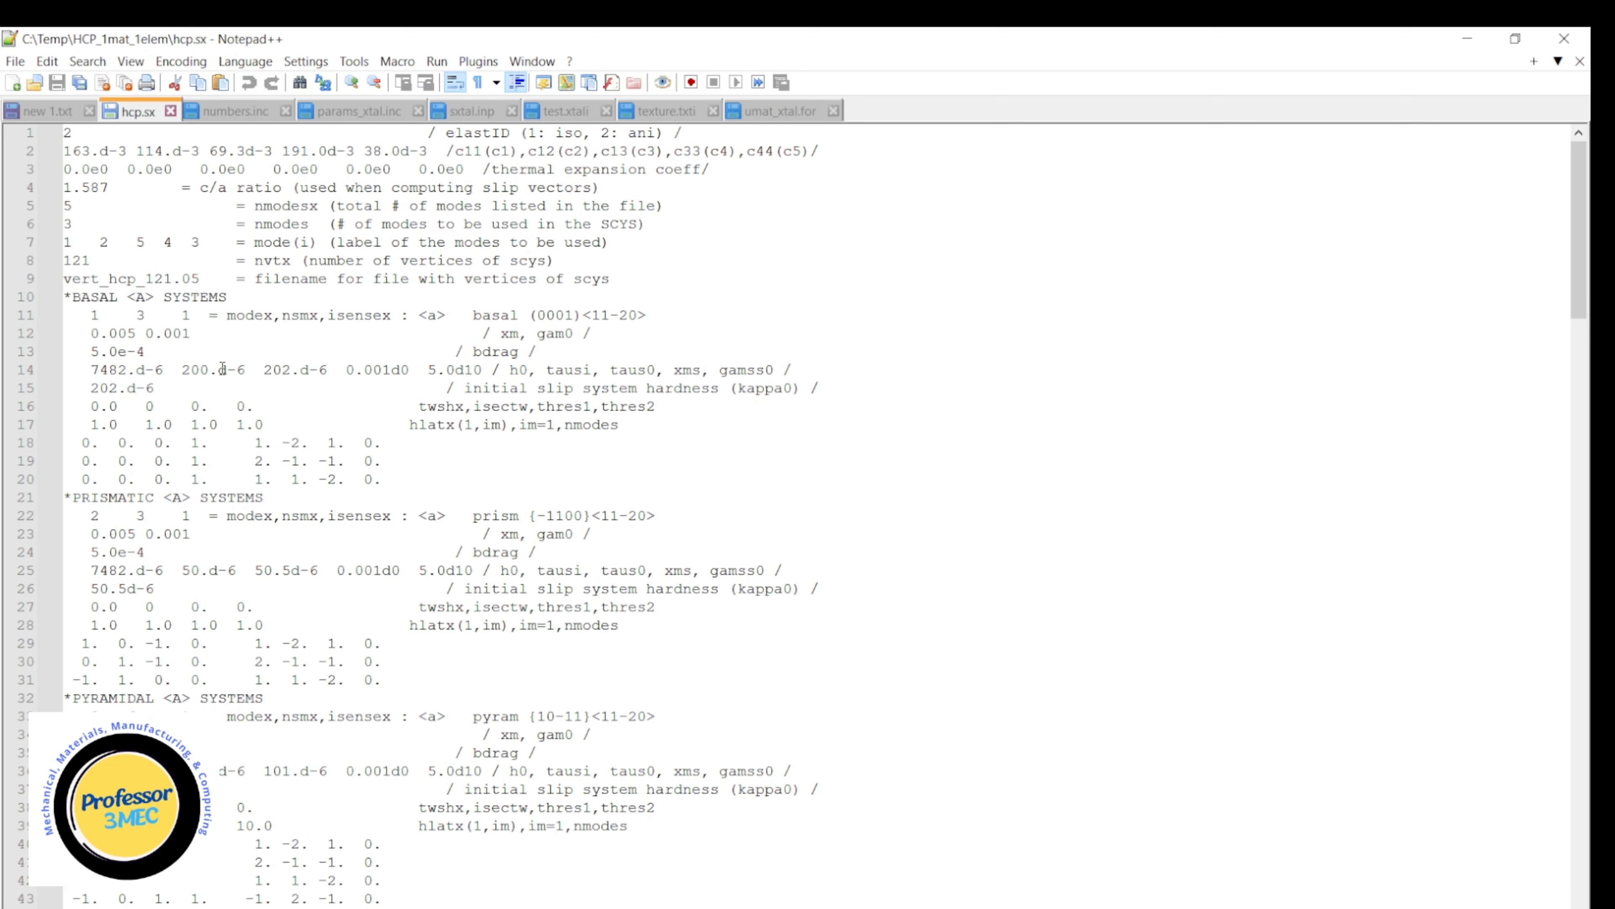
click(183, 370)
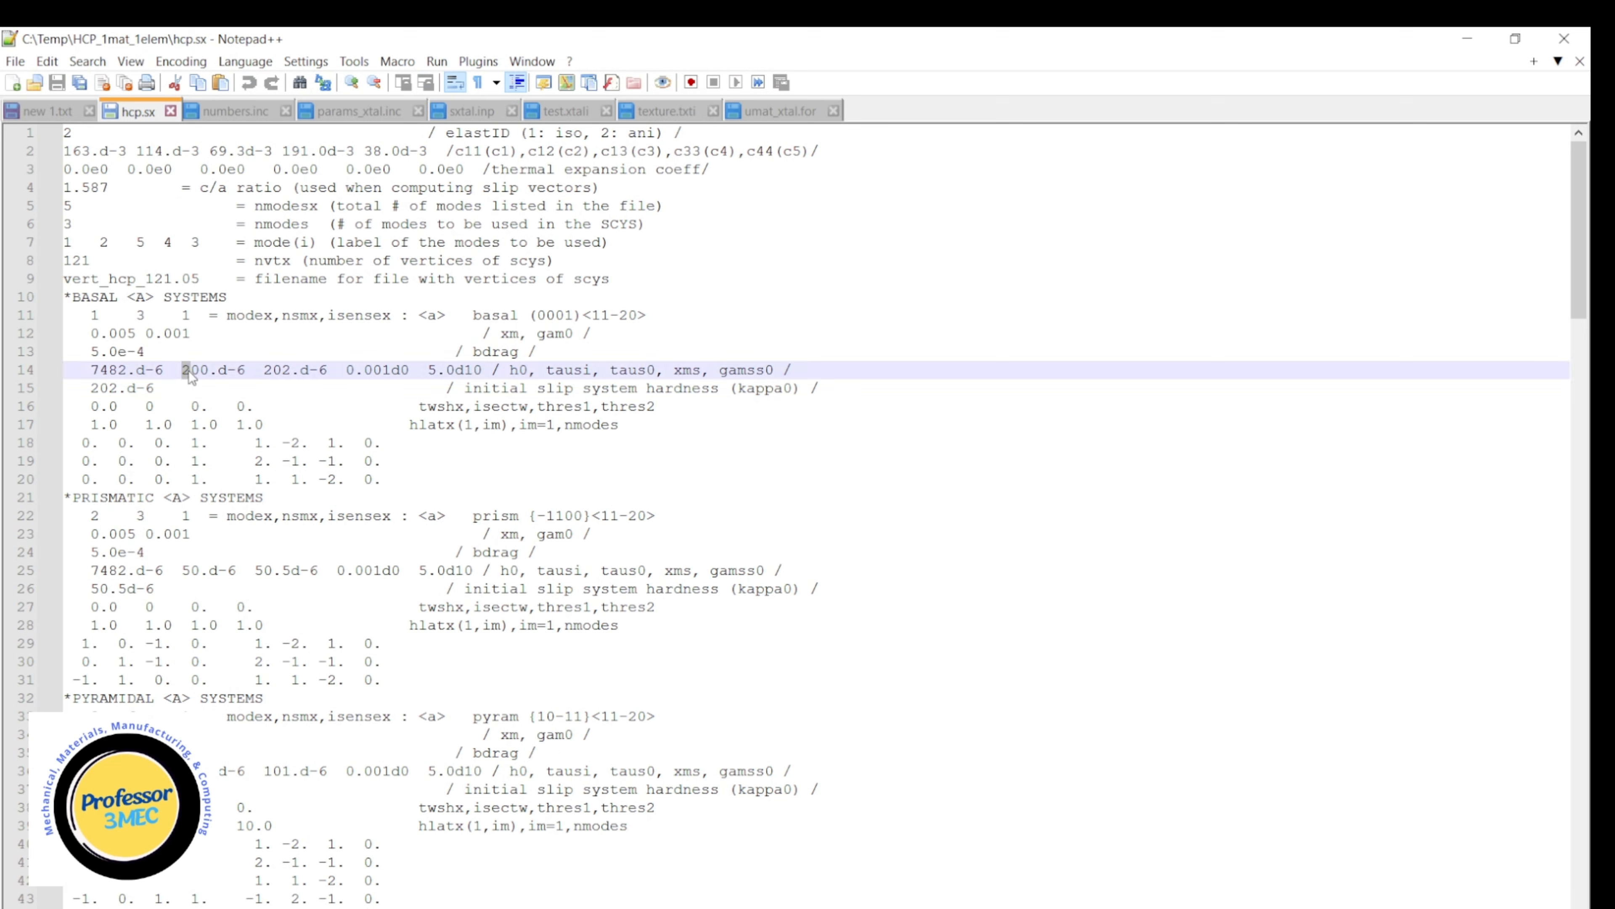
key(Delete)
text(1)
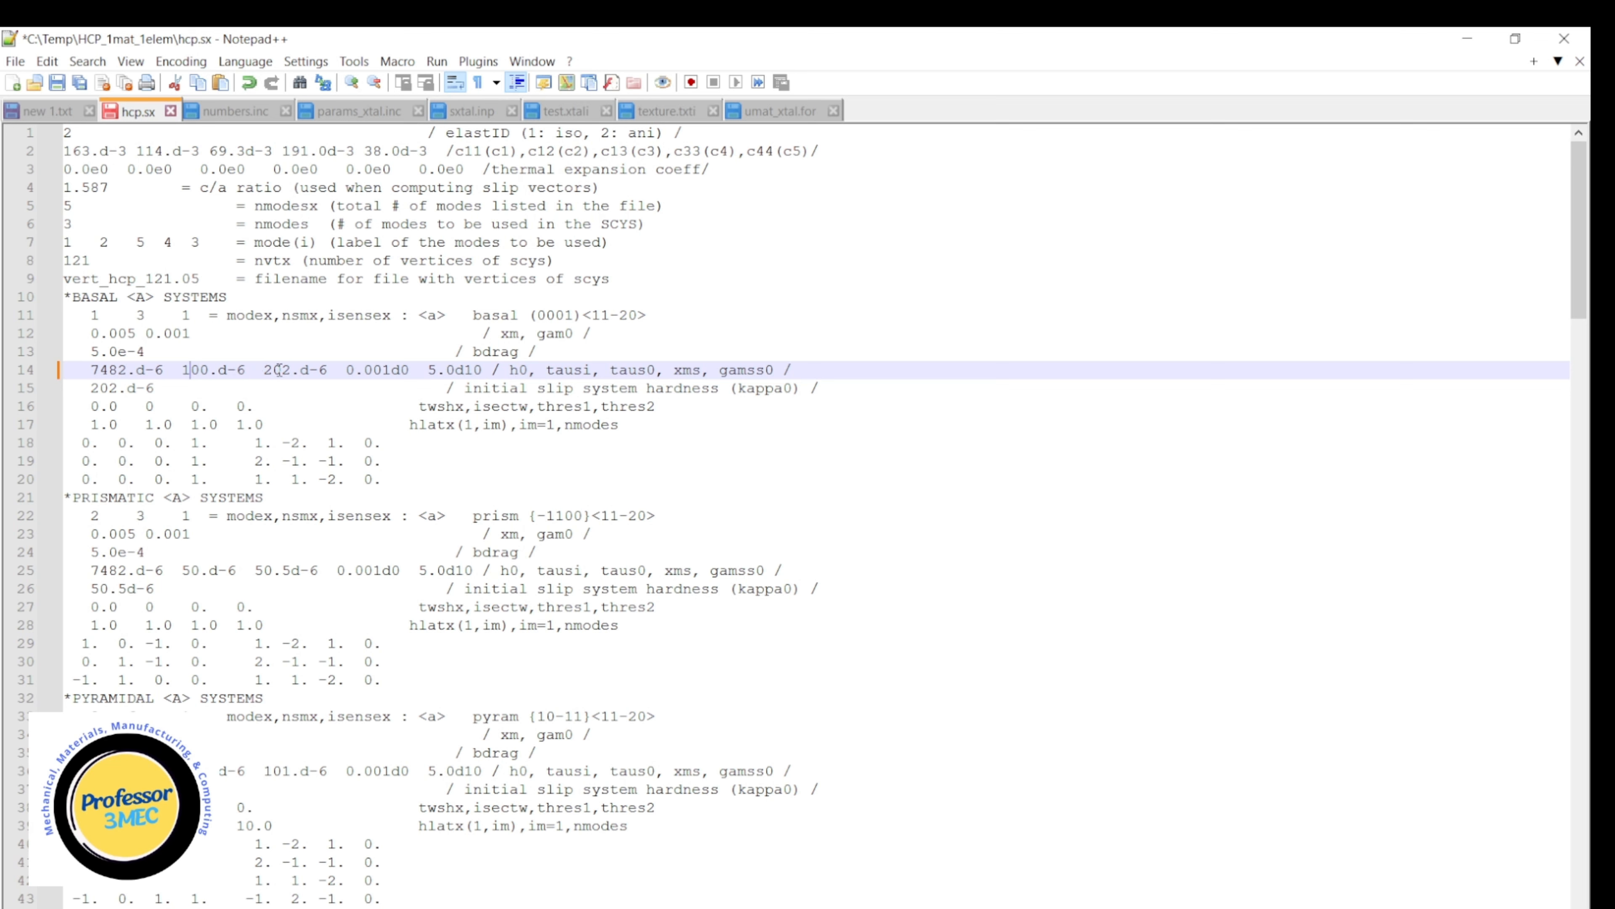
drag(263, 370, 290, 370)
text(15)
click(57, 82)
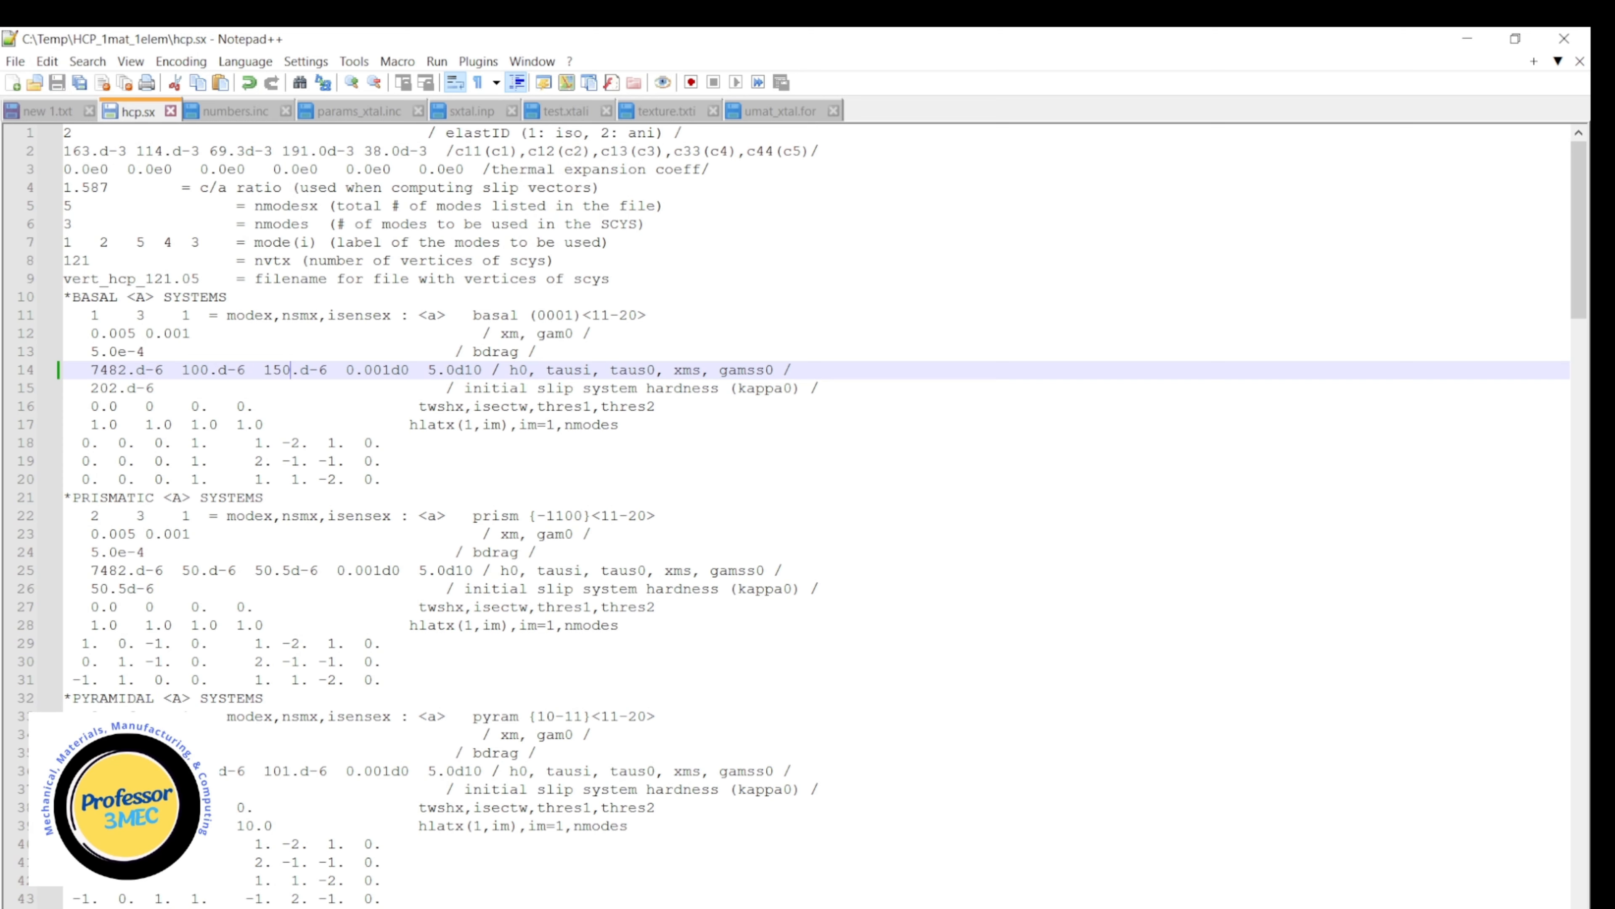
Switch to the Intel command prompt and rerun the previous Abaqus job command in the HCP_1mat_1elem folder.
click(1146, 900)
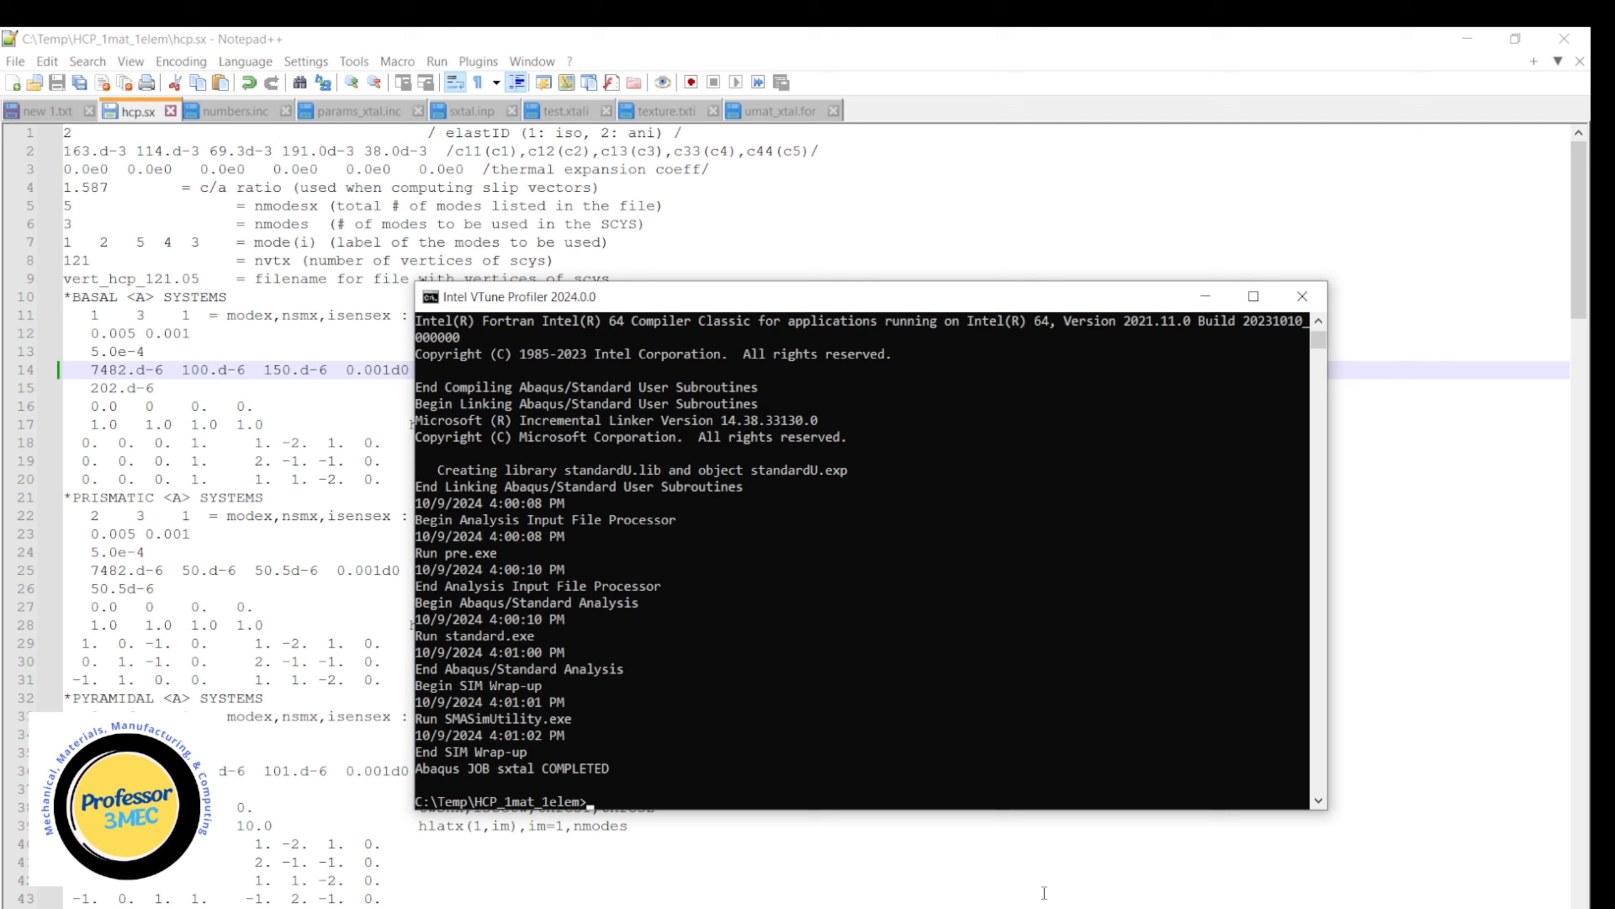
key(Up)
key(Return)
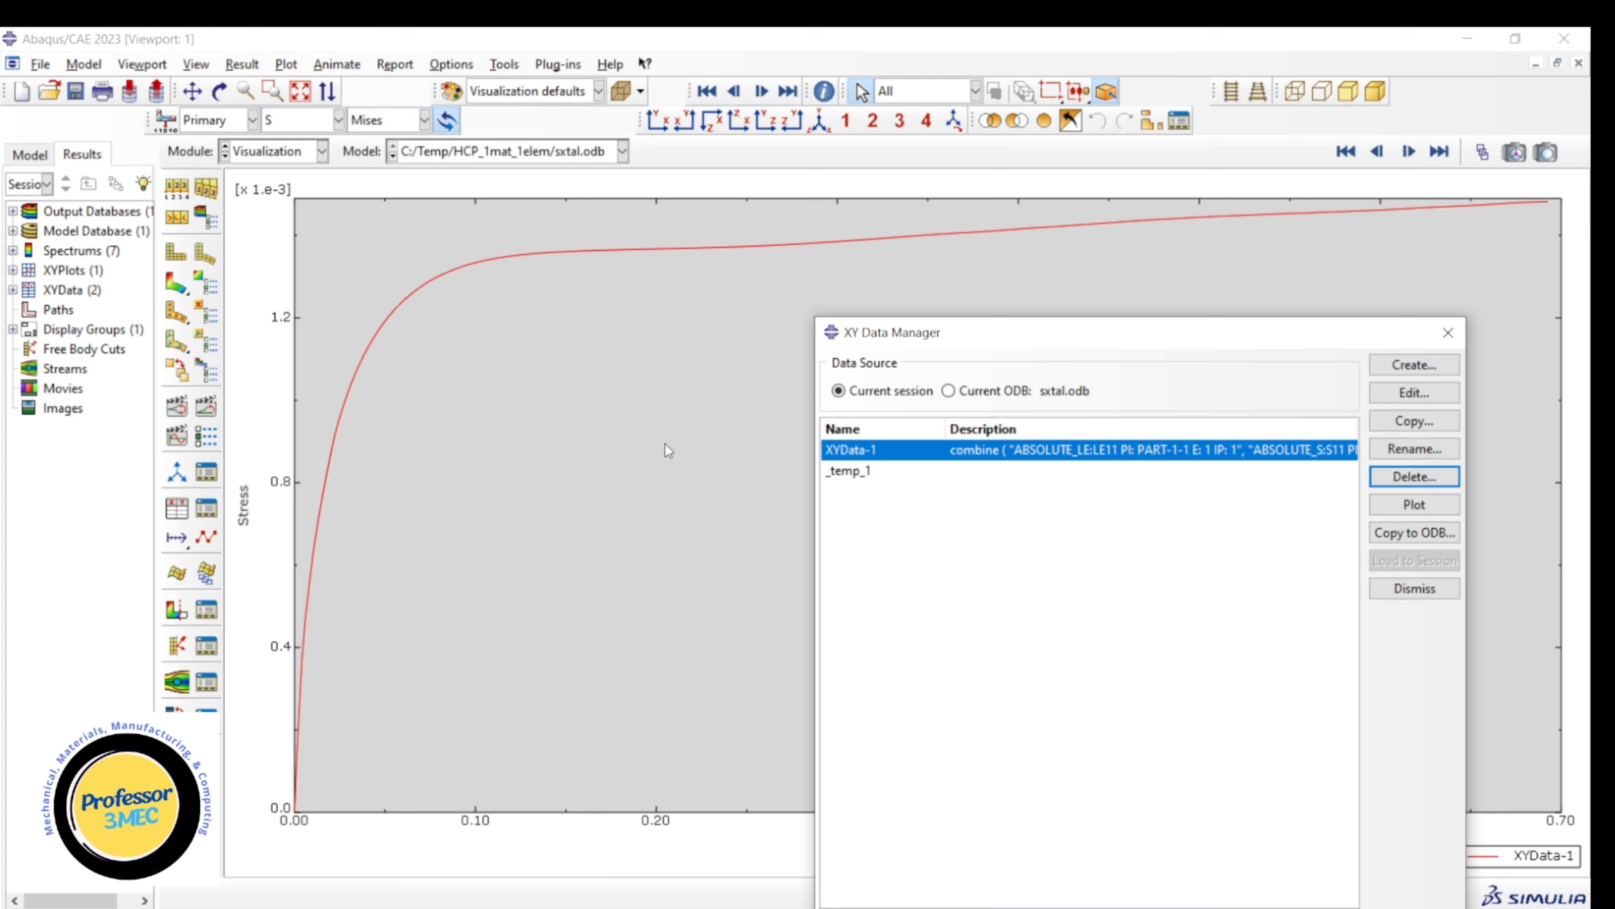
Switch to Abaqus/CAE and delete the _temp_1 data set from the XY Data Manager.
click(887, 472)
click(1414, 477)
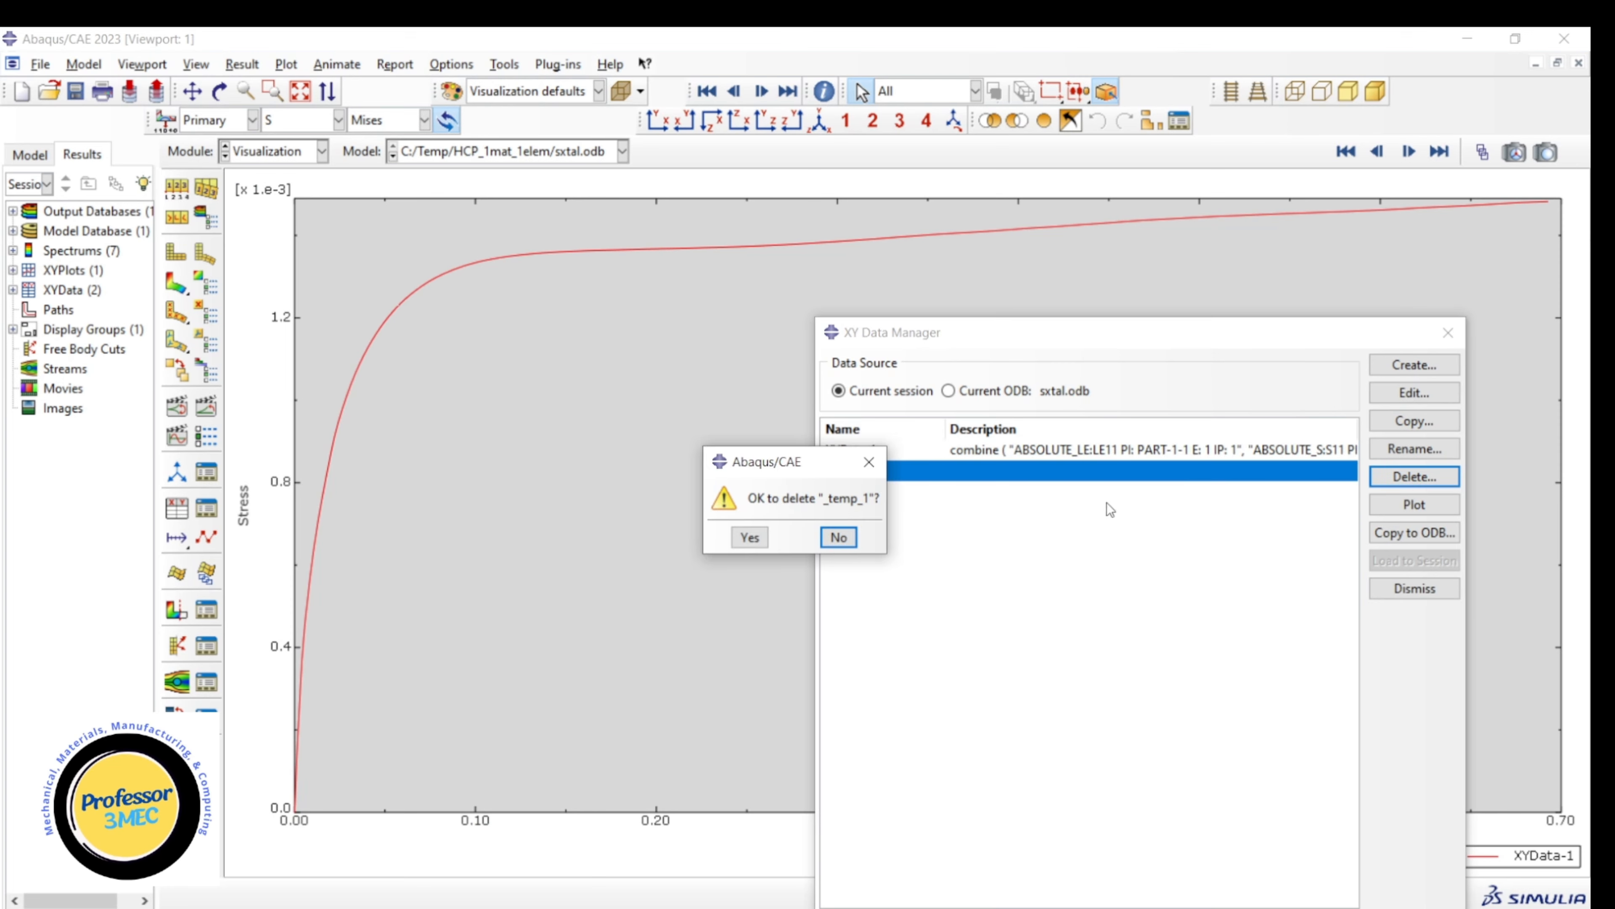
click(747, 537)
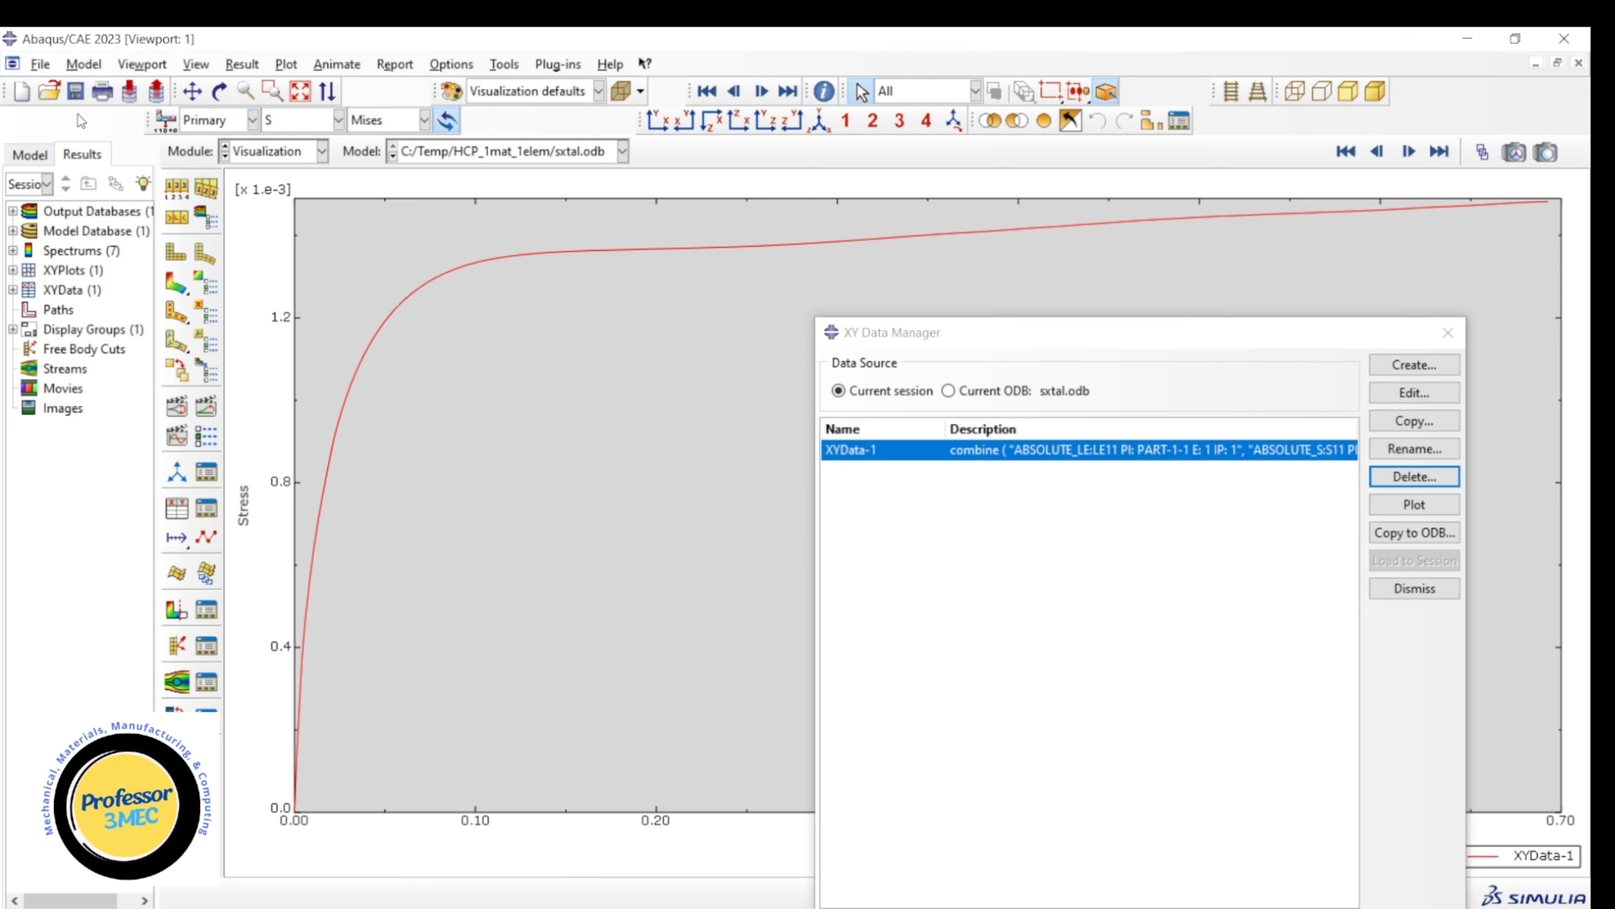
Close the outdated sxtal.odb output database and reopen sxtal.odb to load the results of the new run.
click(41, 65)
click(71, 149)
click(634, 570)
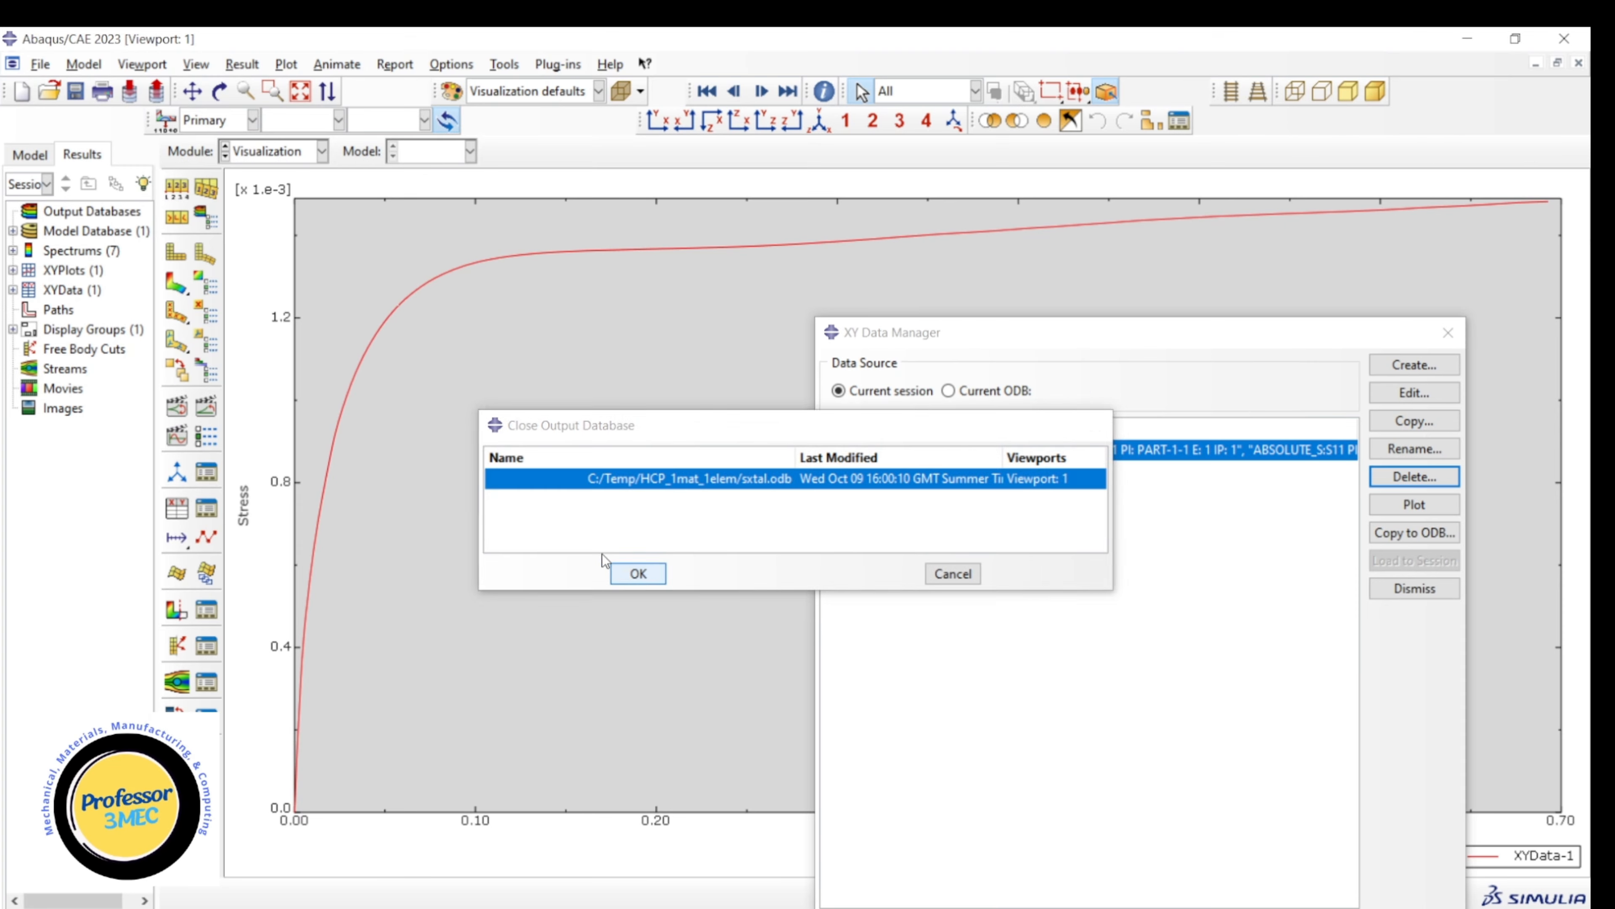
click(49, 91)
double_click(601, 438)
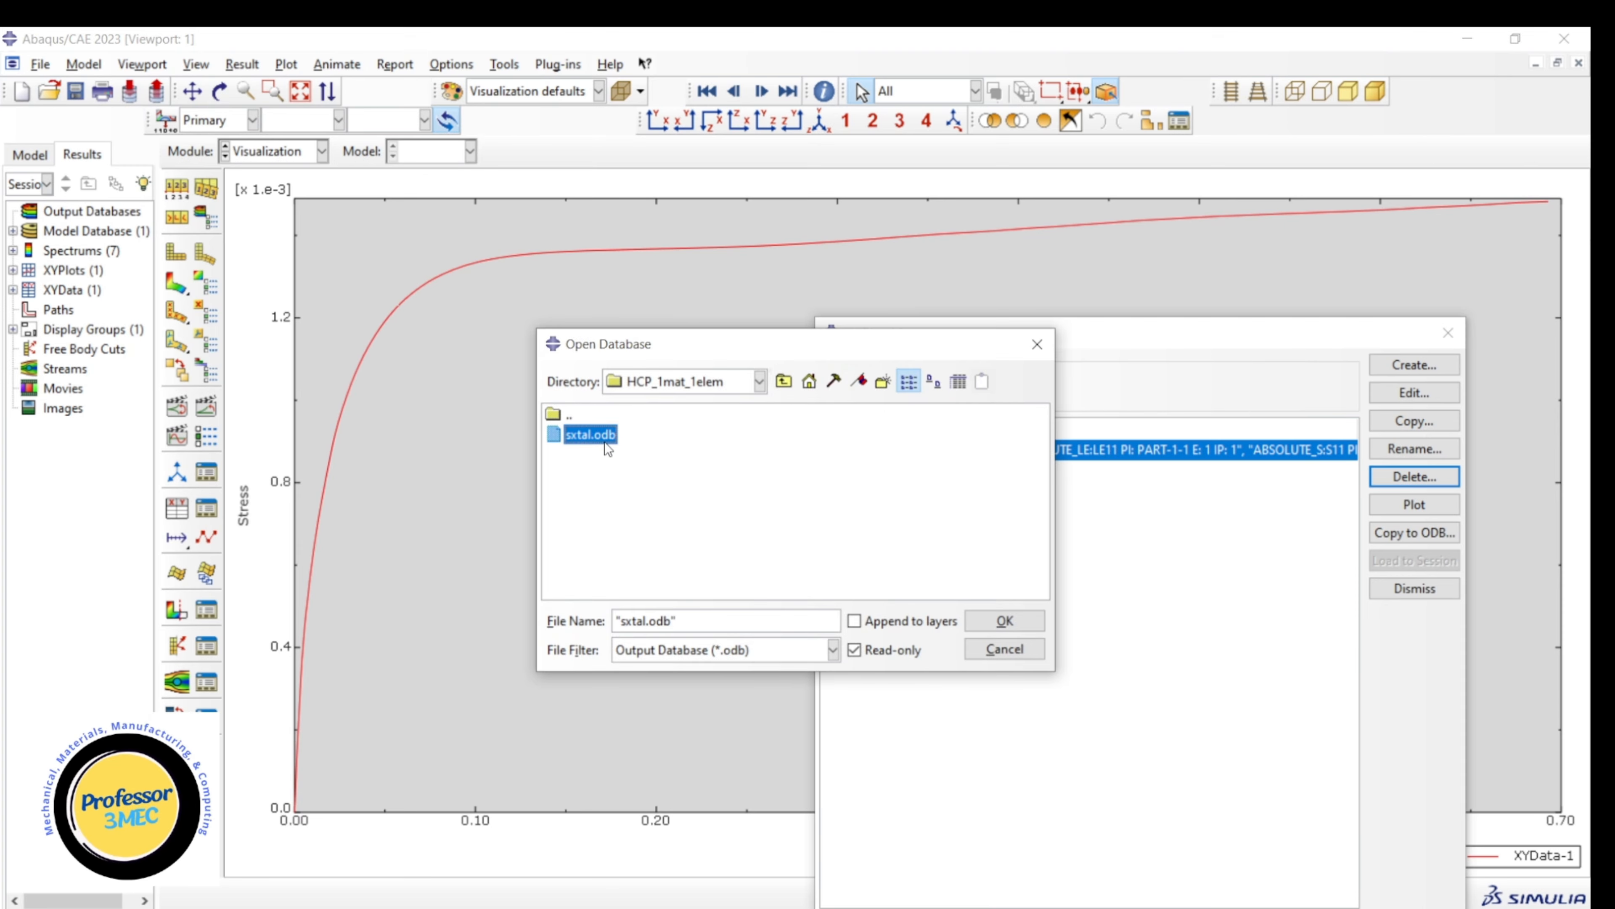
Create XY data from ODB field output for LE11 and S11, picking the single element in the viewport, and save it.
click(1414, 364)
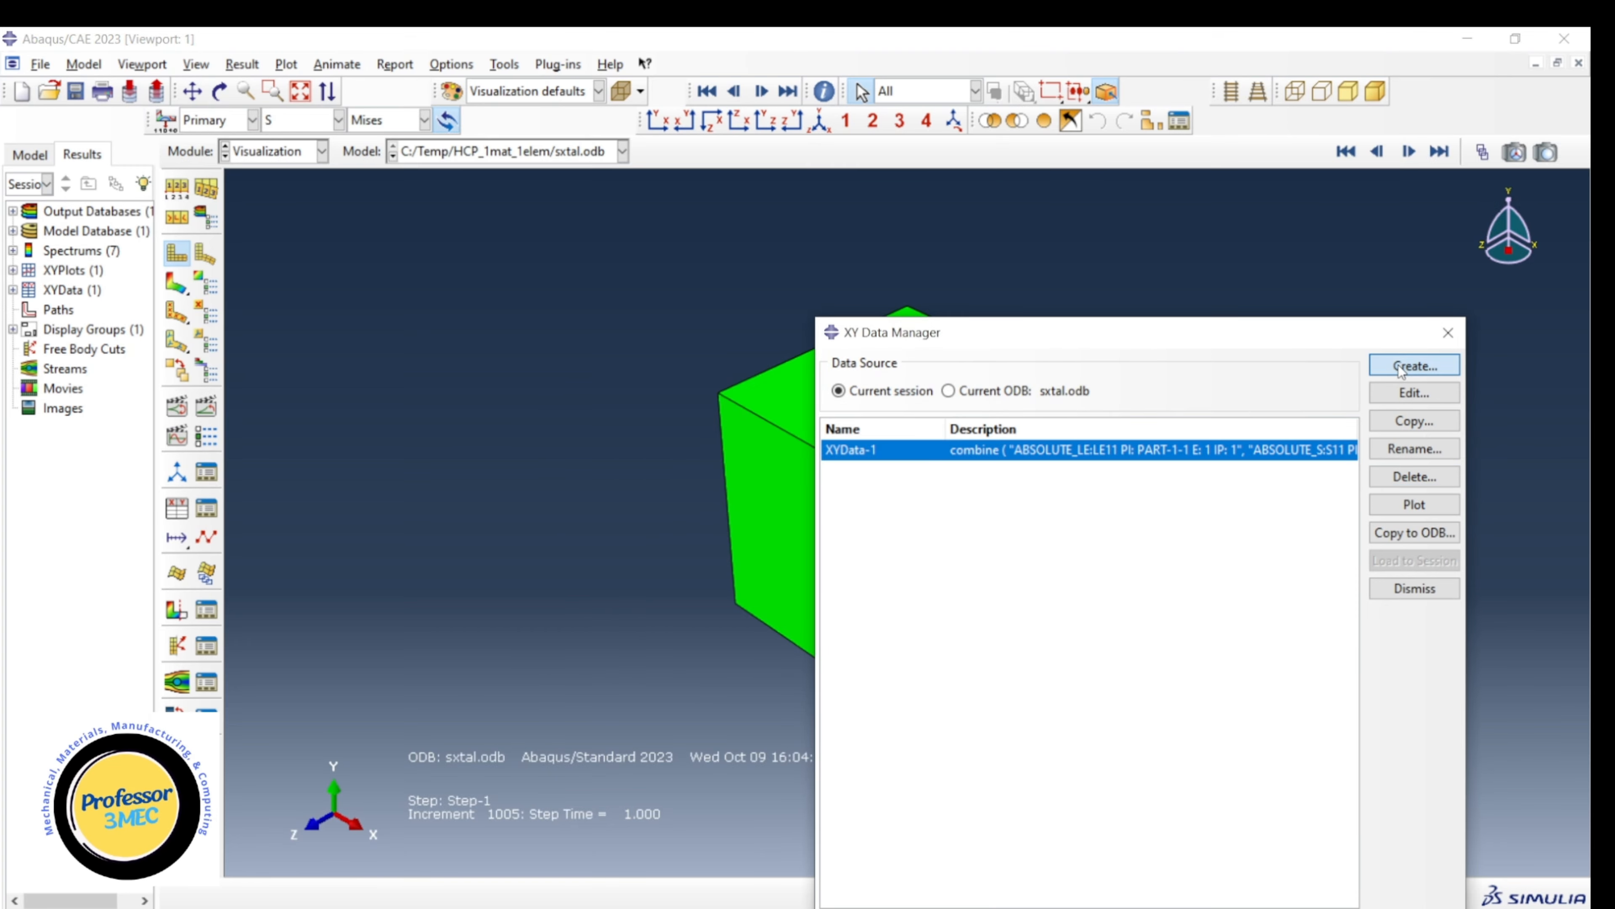
click(1205, 169)
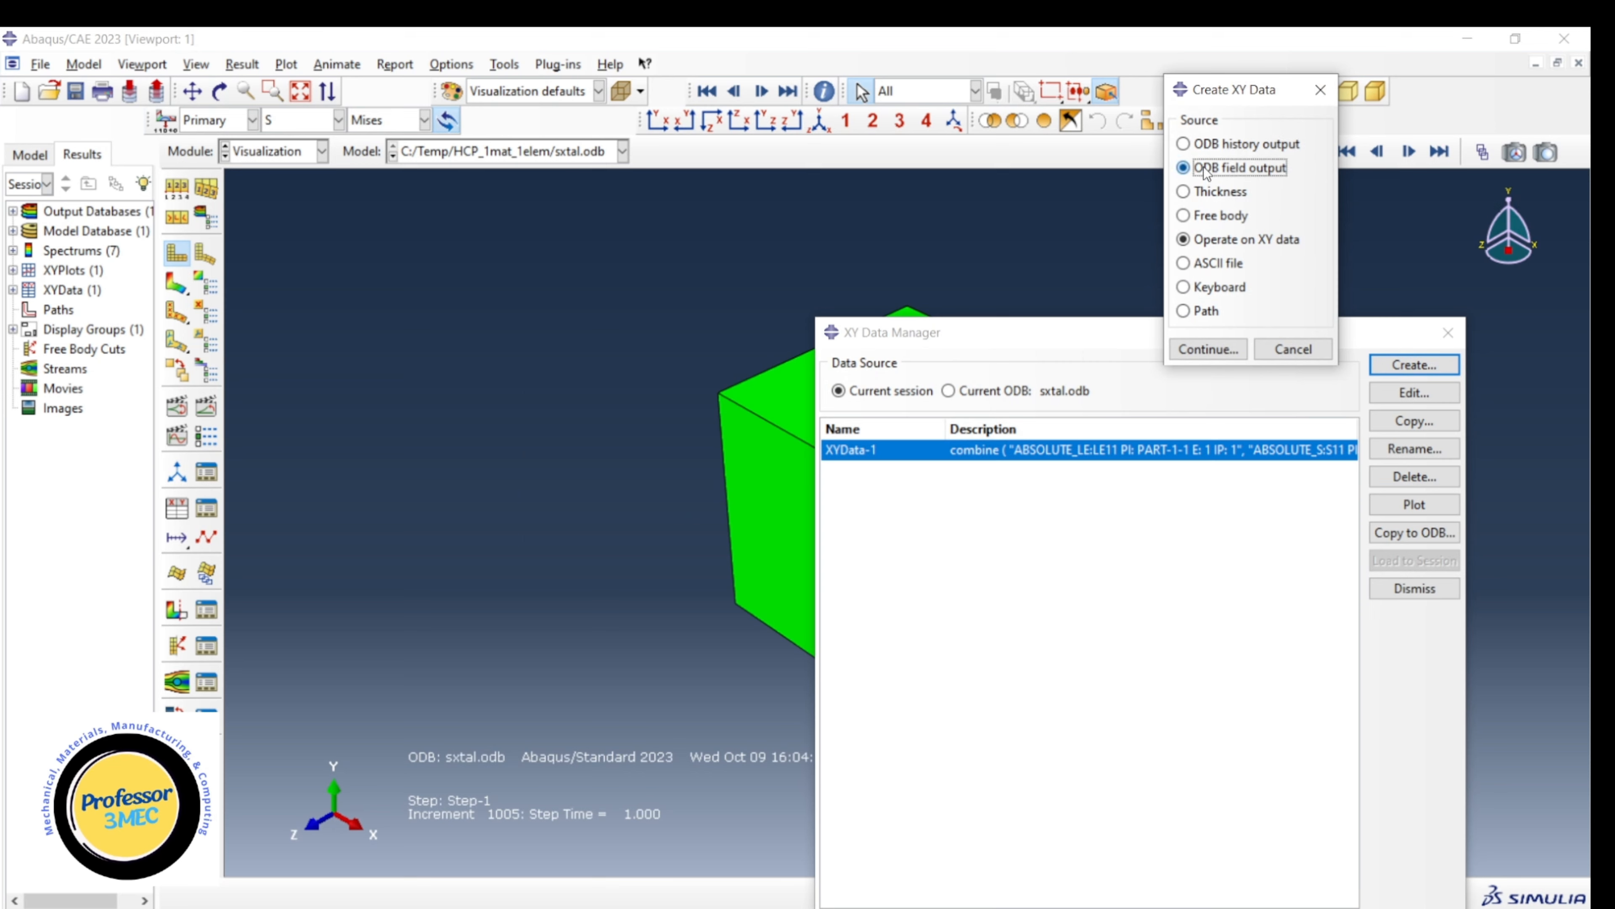
click(1208, 349)
click(185, 327)
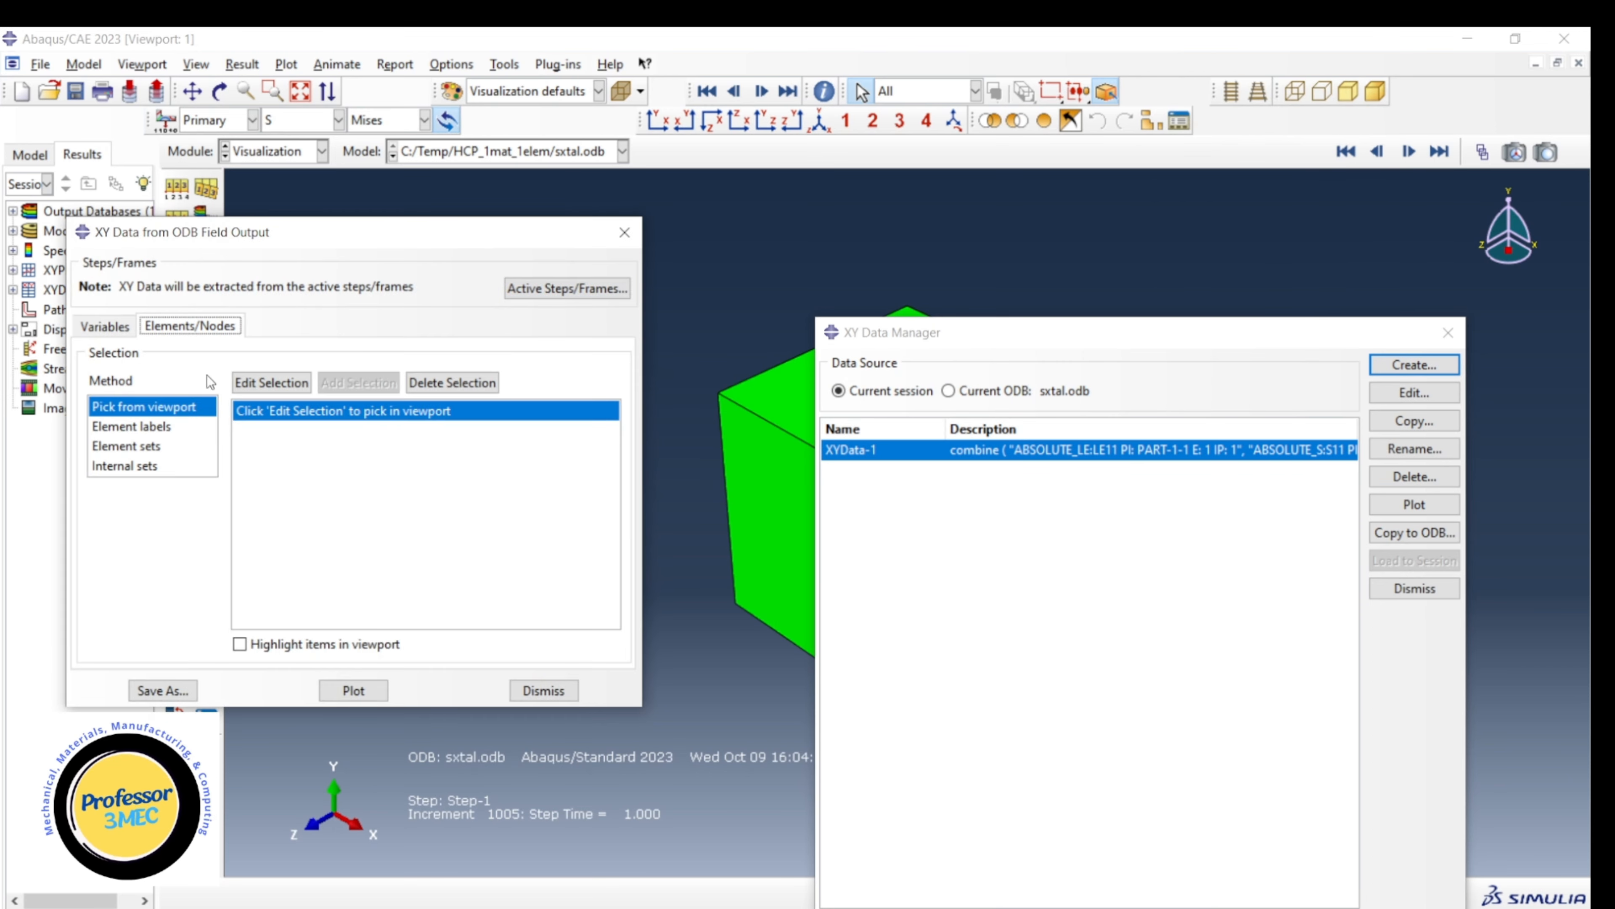
click(237, 385)
click(784, 485)
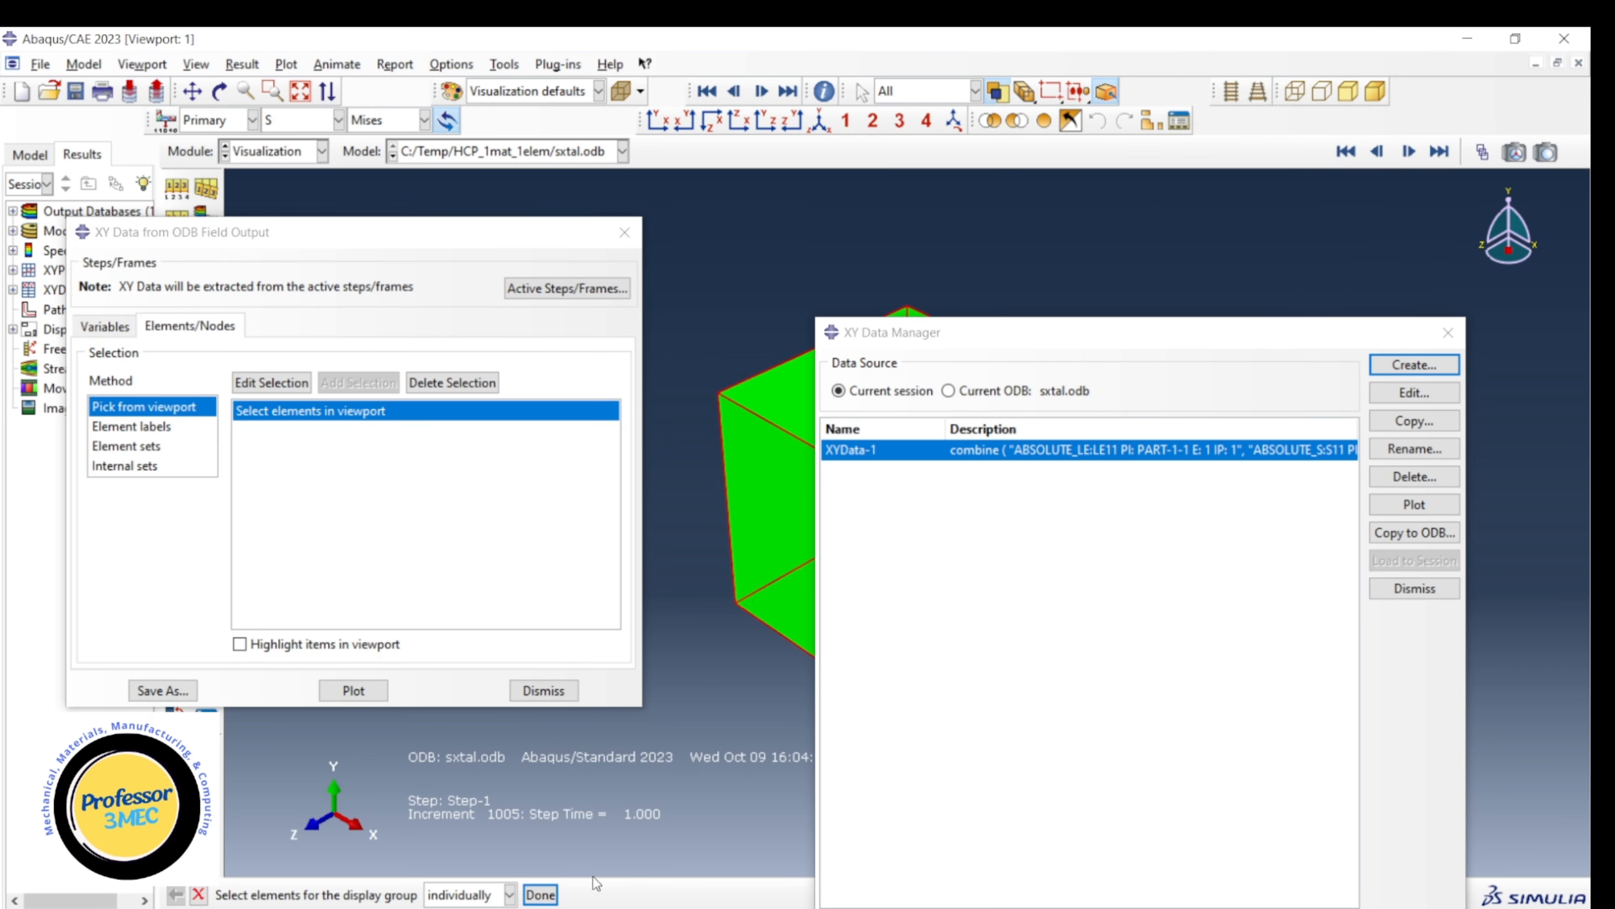
click(540, 894)
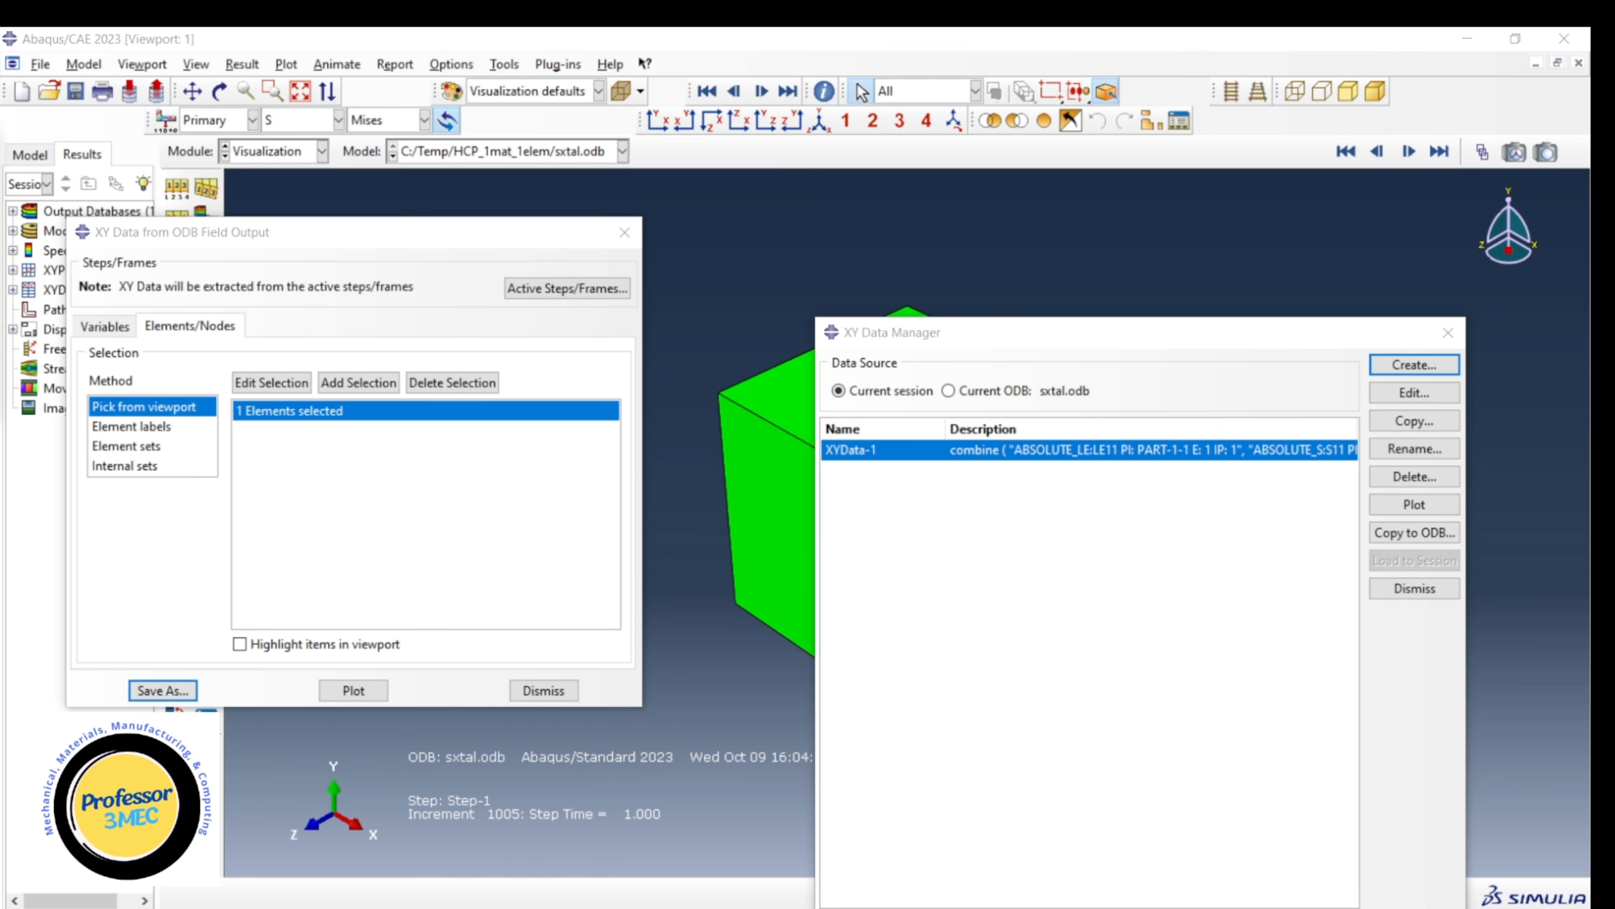
click(162, 690)
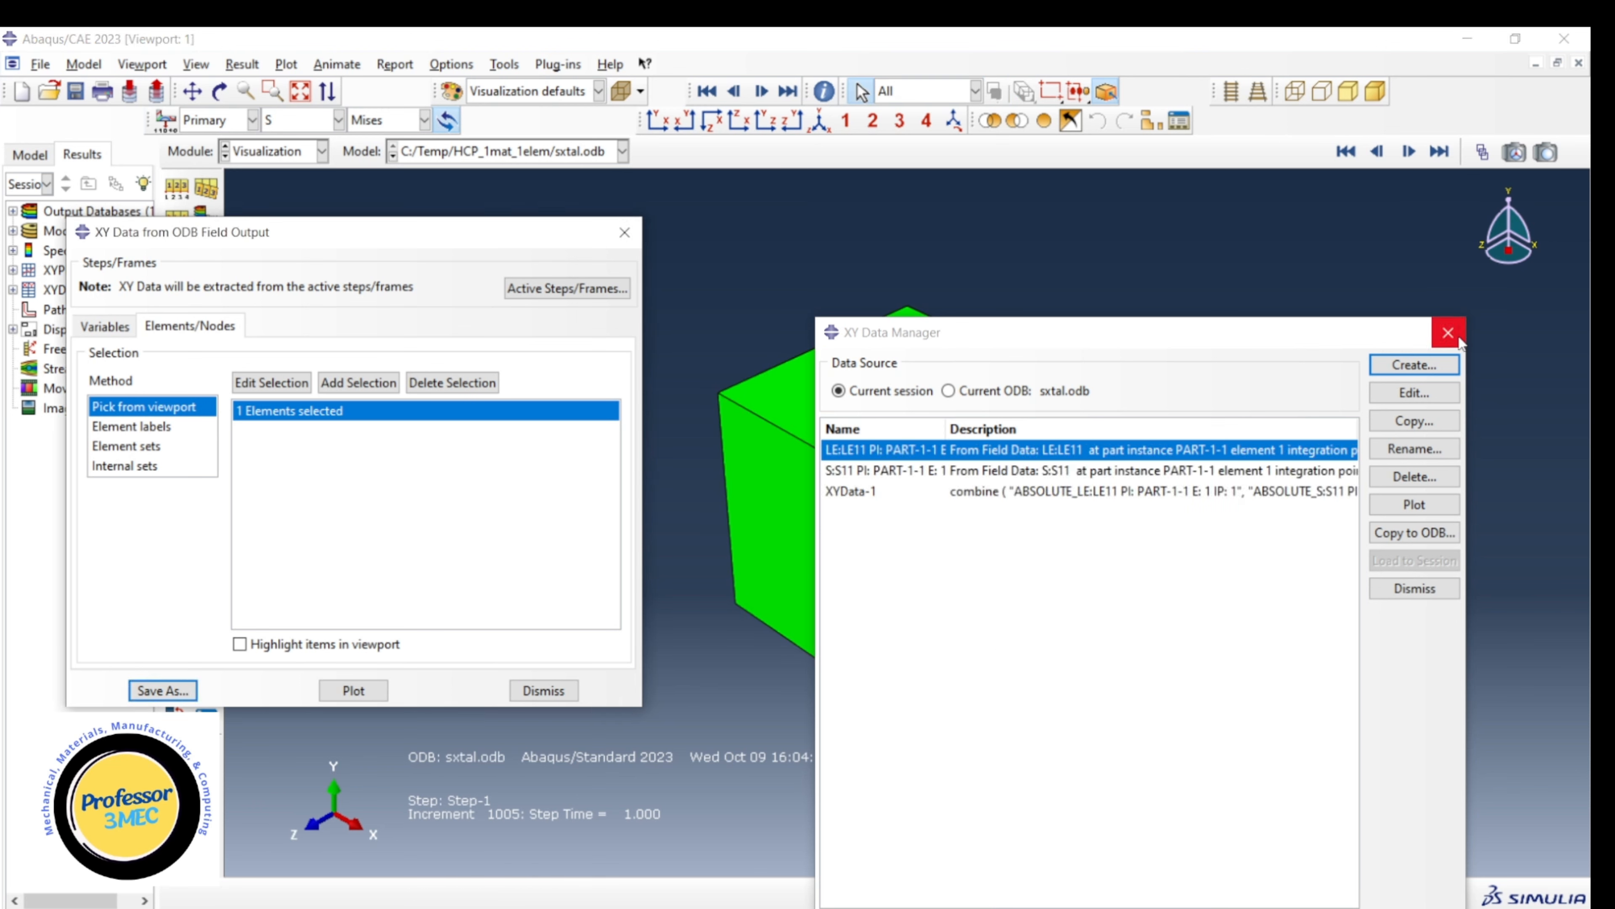
Operate on XY data to combine the new LE11 strain with the new S11 stress, and save the resulting curve.
click(1411, 364)
click(543, 690)
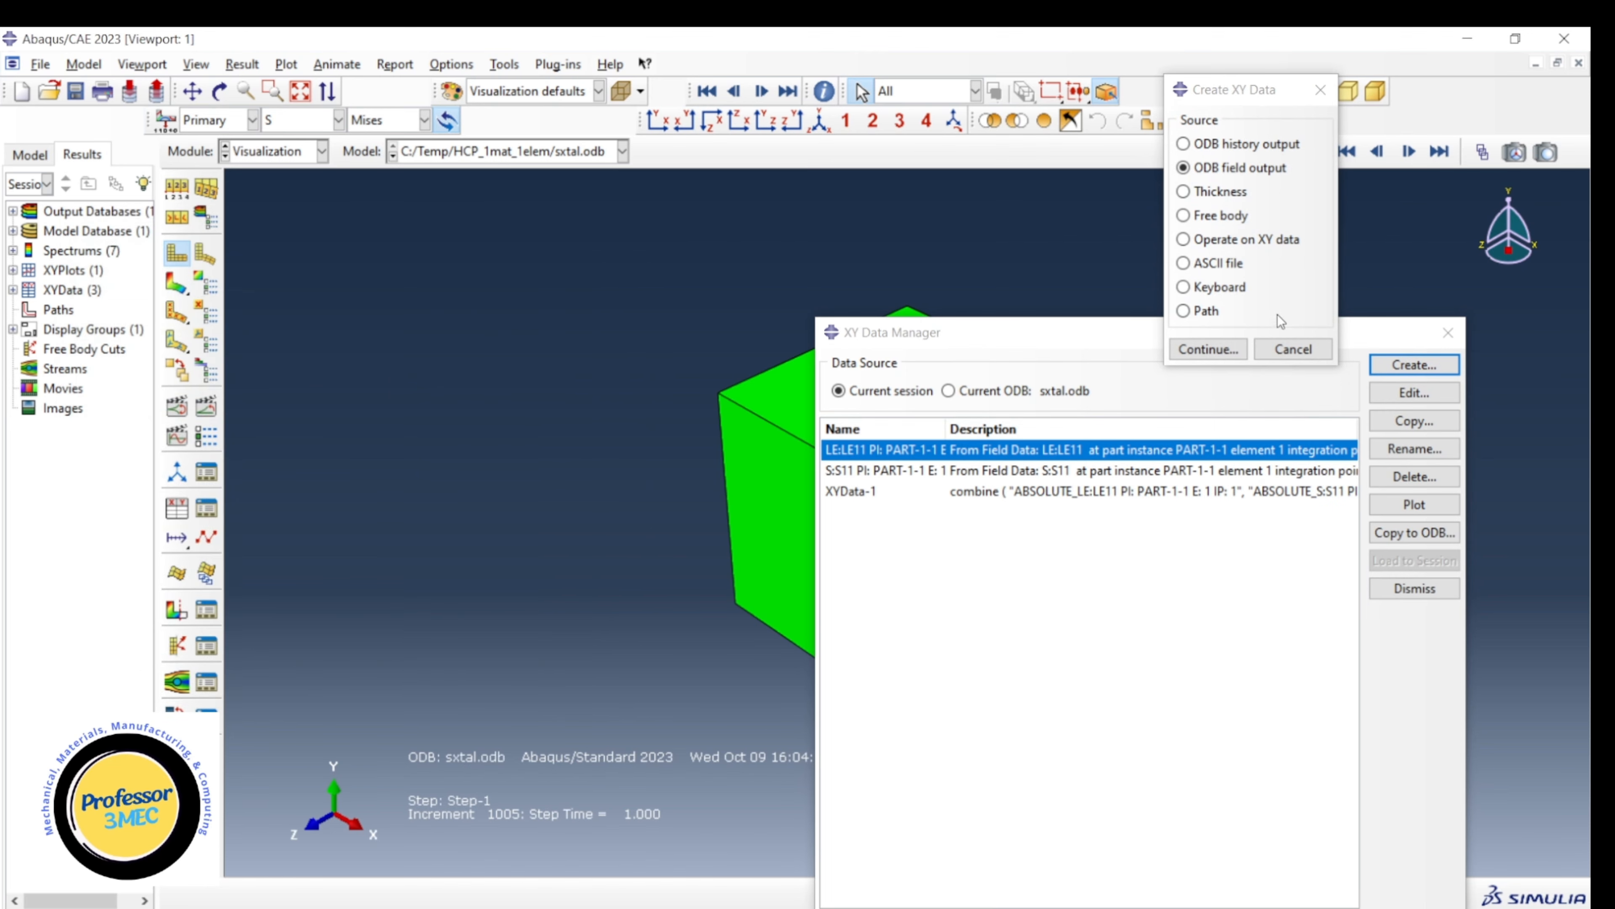
click(1259, 240)
click(1208, 349)
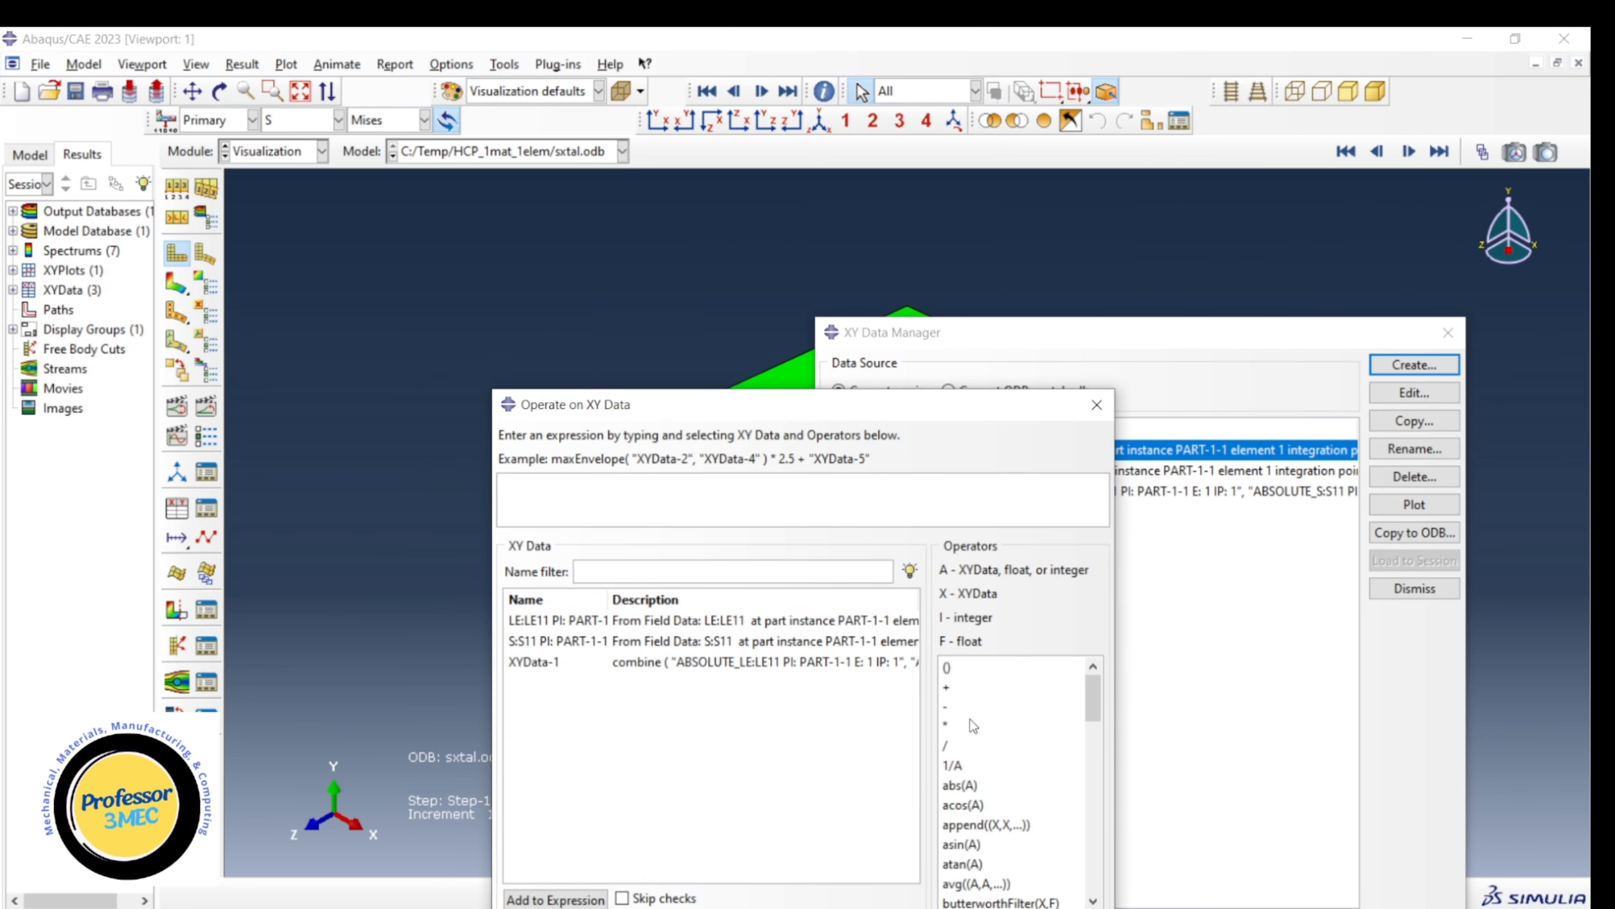
click(994, 849)
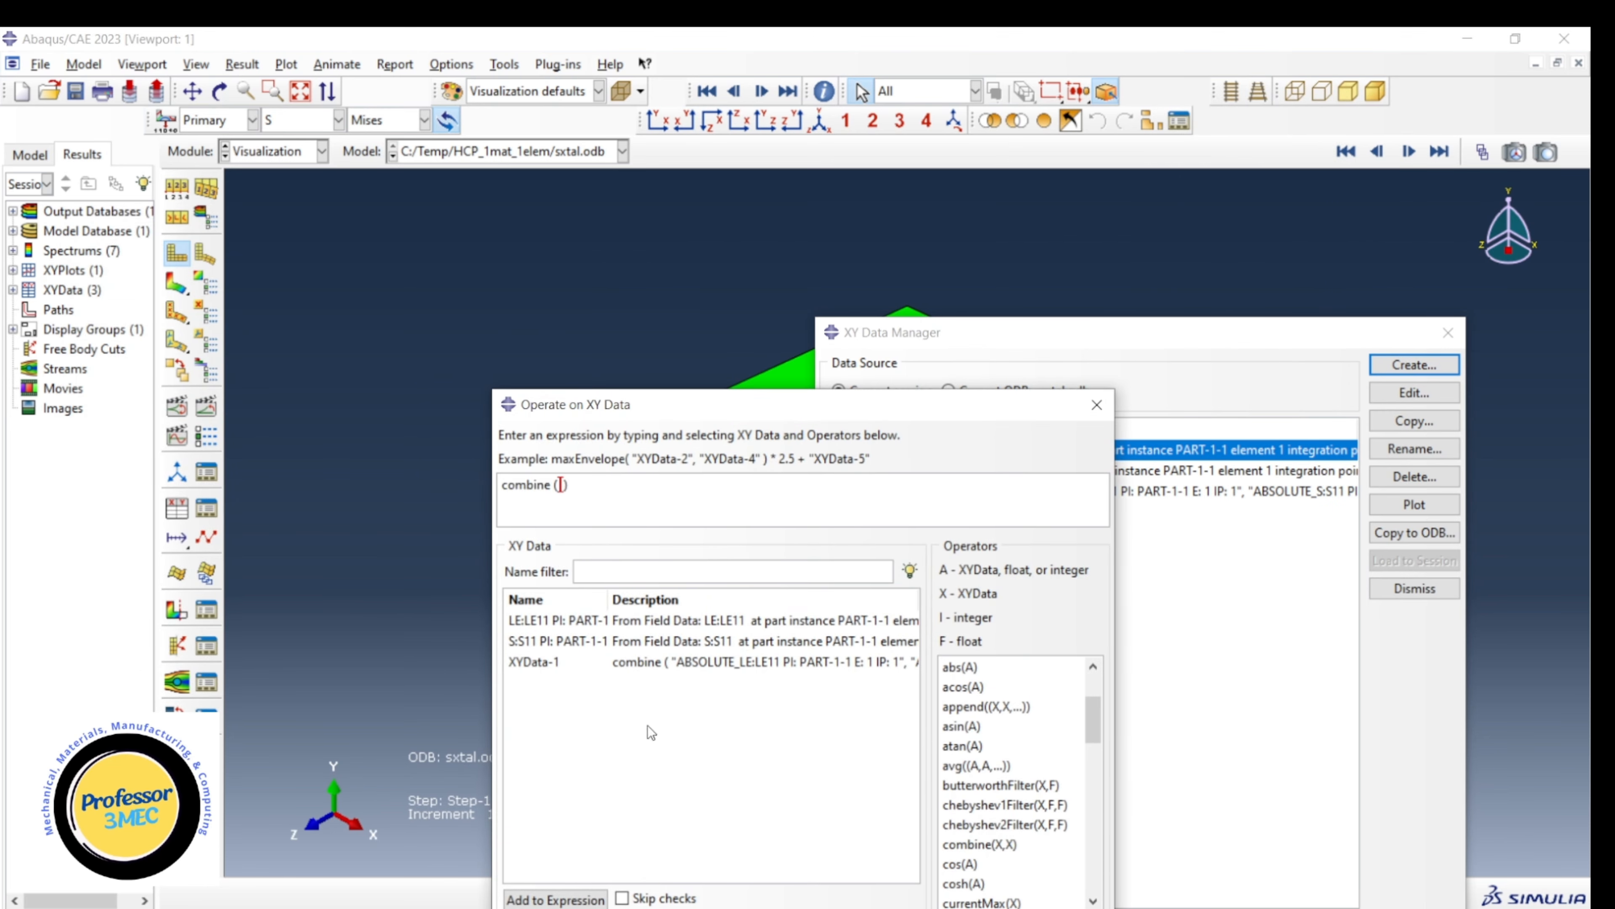
click(566, 620)
double_click(565, 621)
double_click(563, 640)
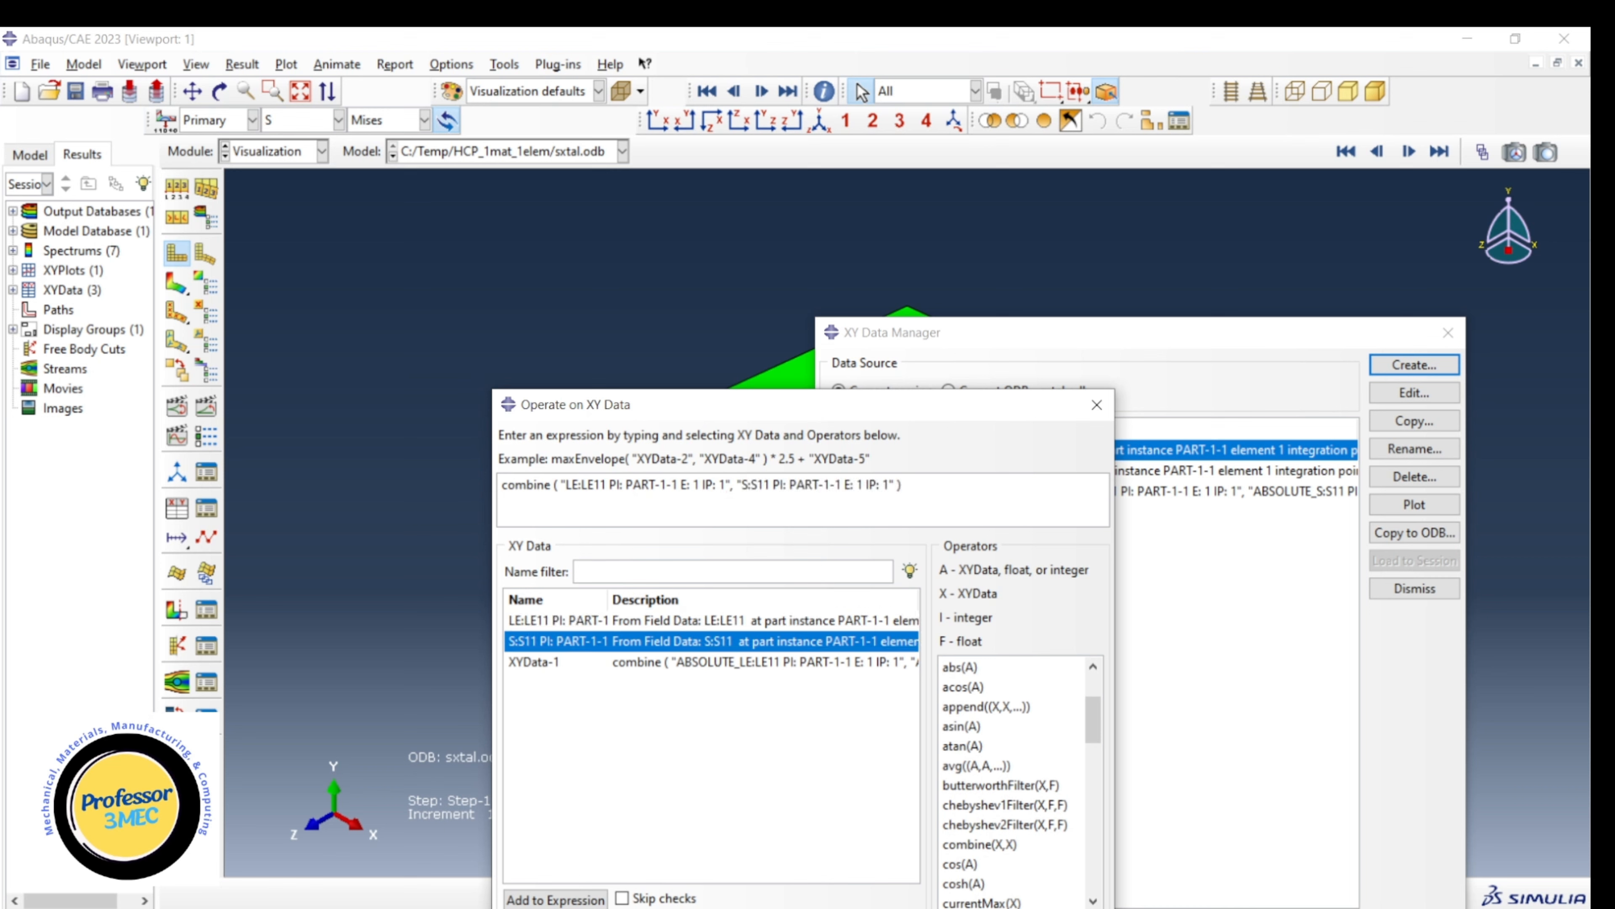
click(652, 904)
click(733, 738)
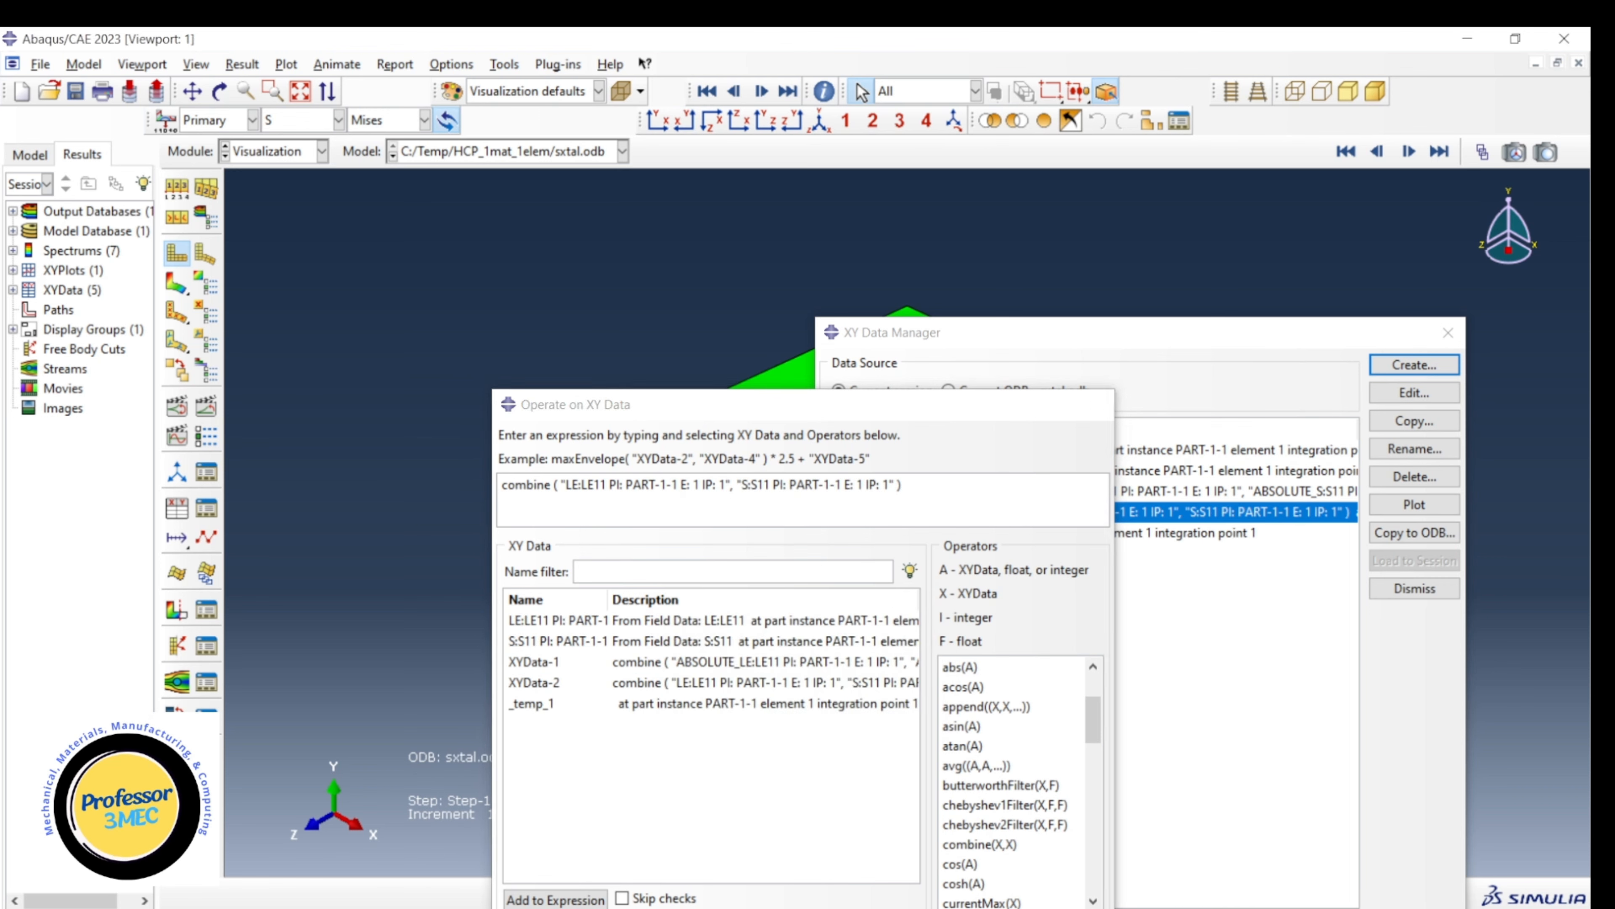
key(Escape)
Delete the separate LE11 and S11 data sets of the new run, keeping the combined curves.
click(893, 451)
shift+click(894, 471)
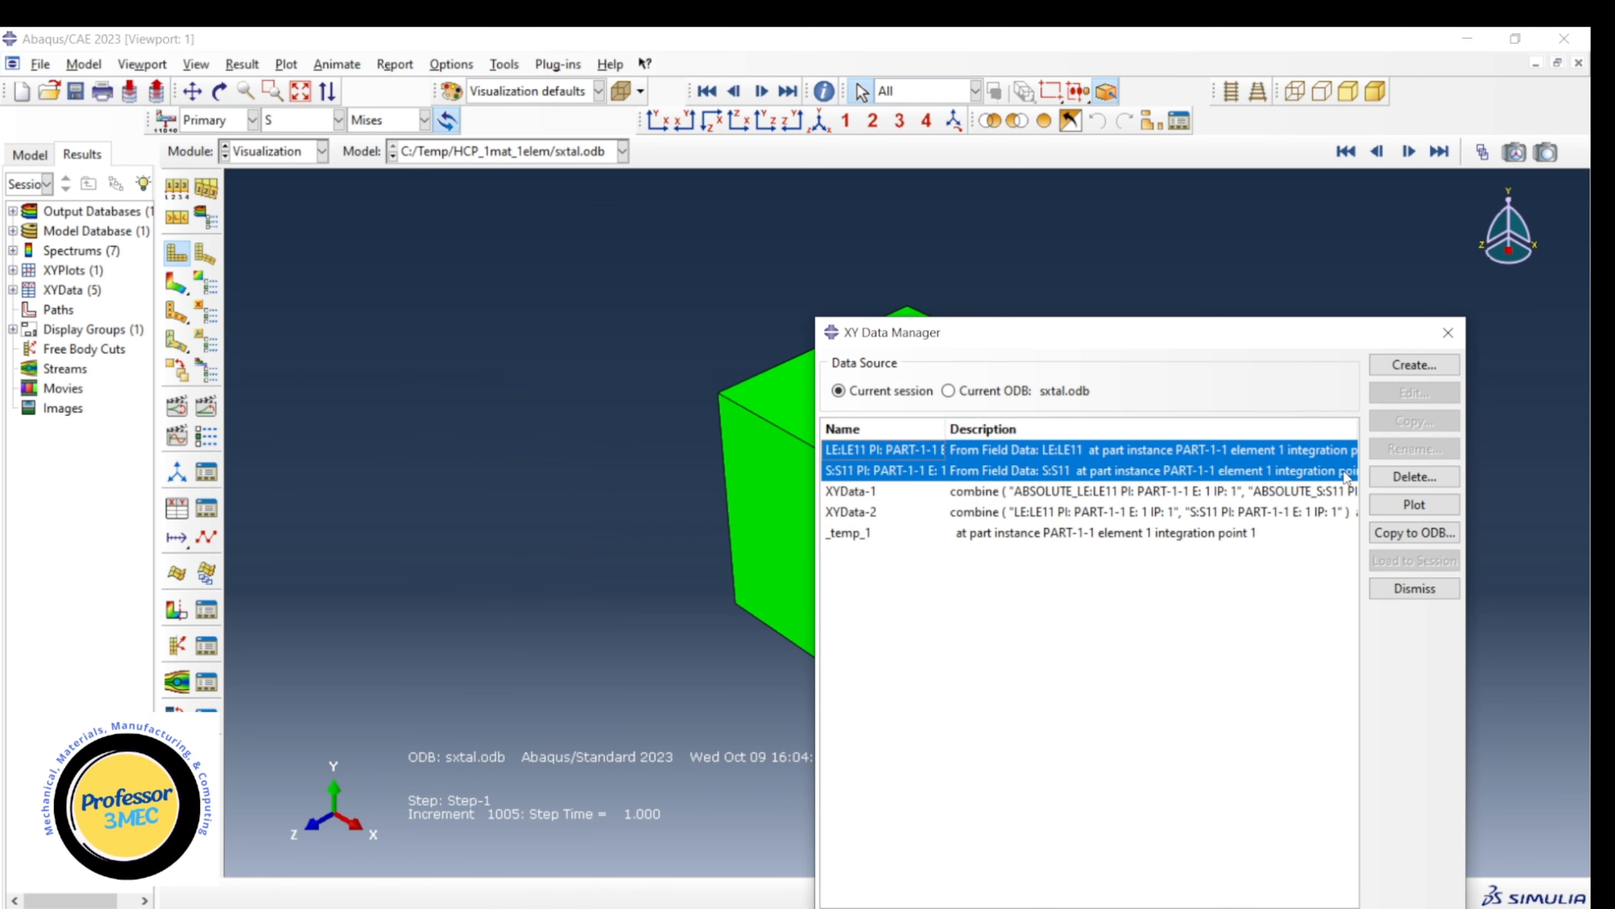
click(1387, 477)
click(738, 537)
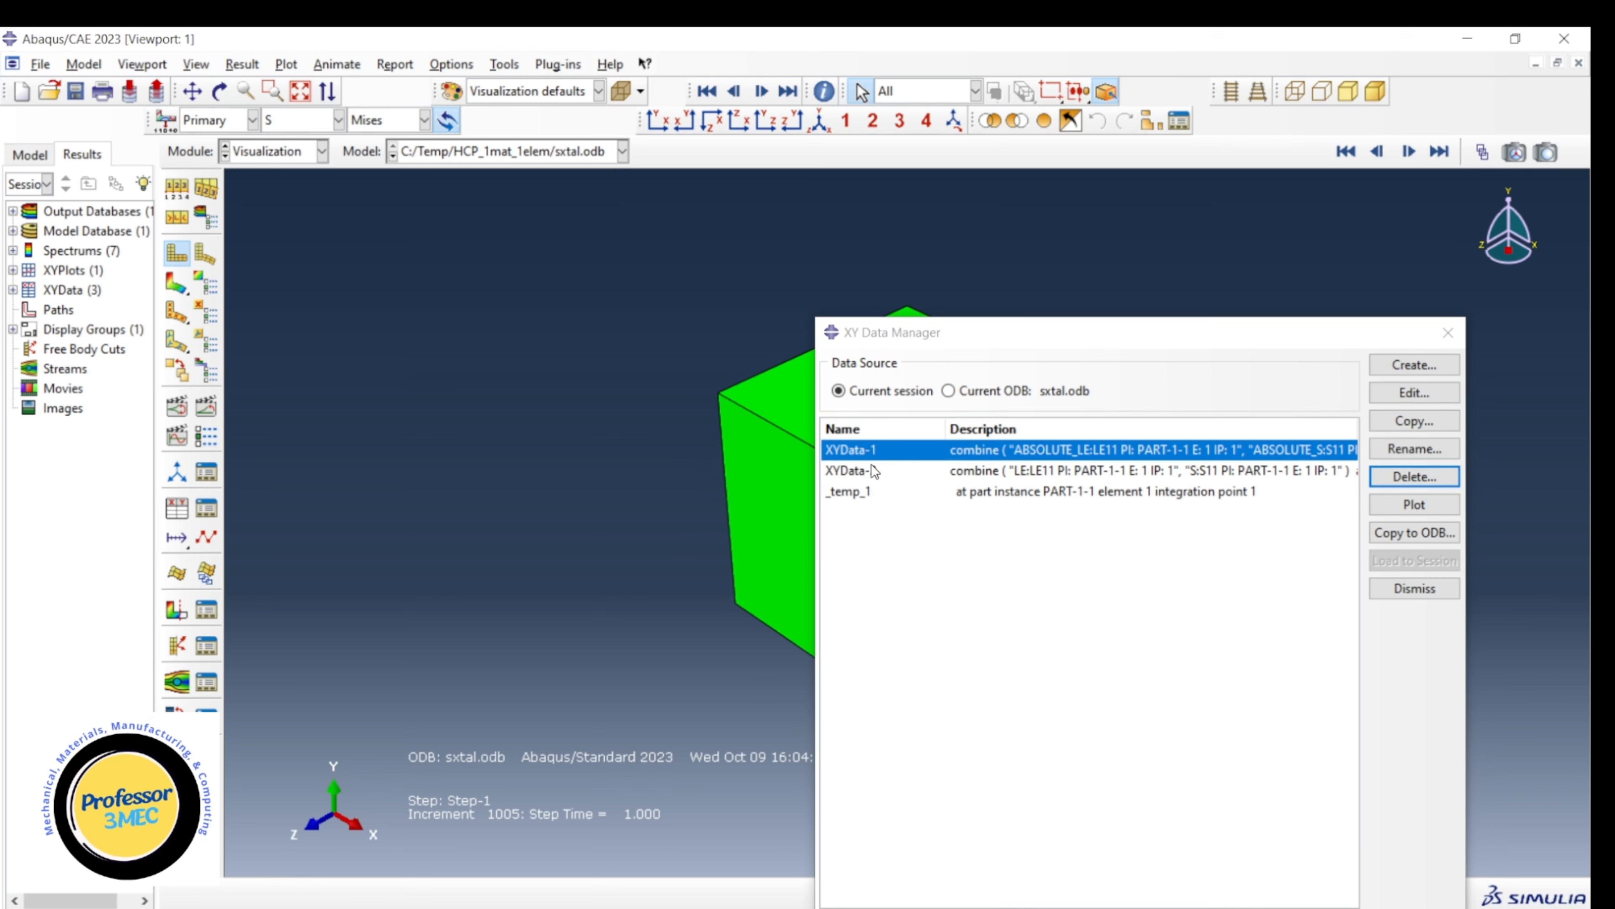
Plot both combined stress-strain curves together for comparison and move the XY Data Manager aside.
shift+click(873, 472)
click(1414, 504)
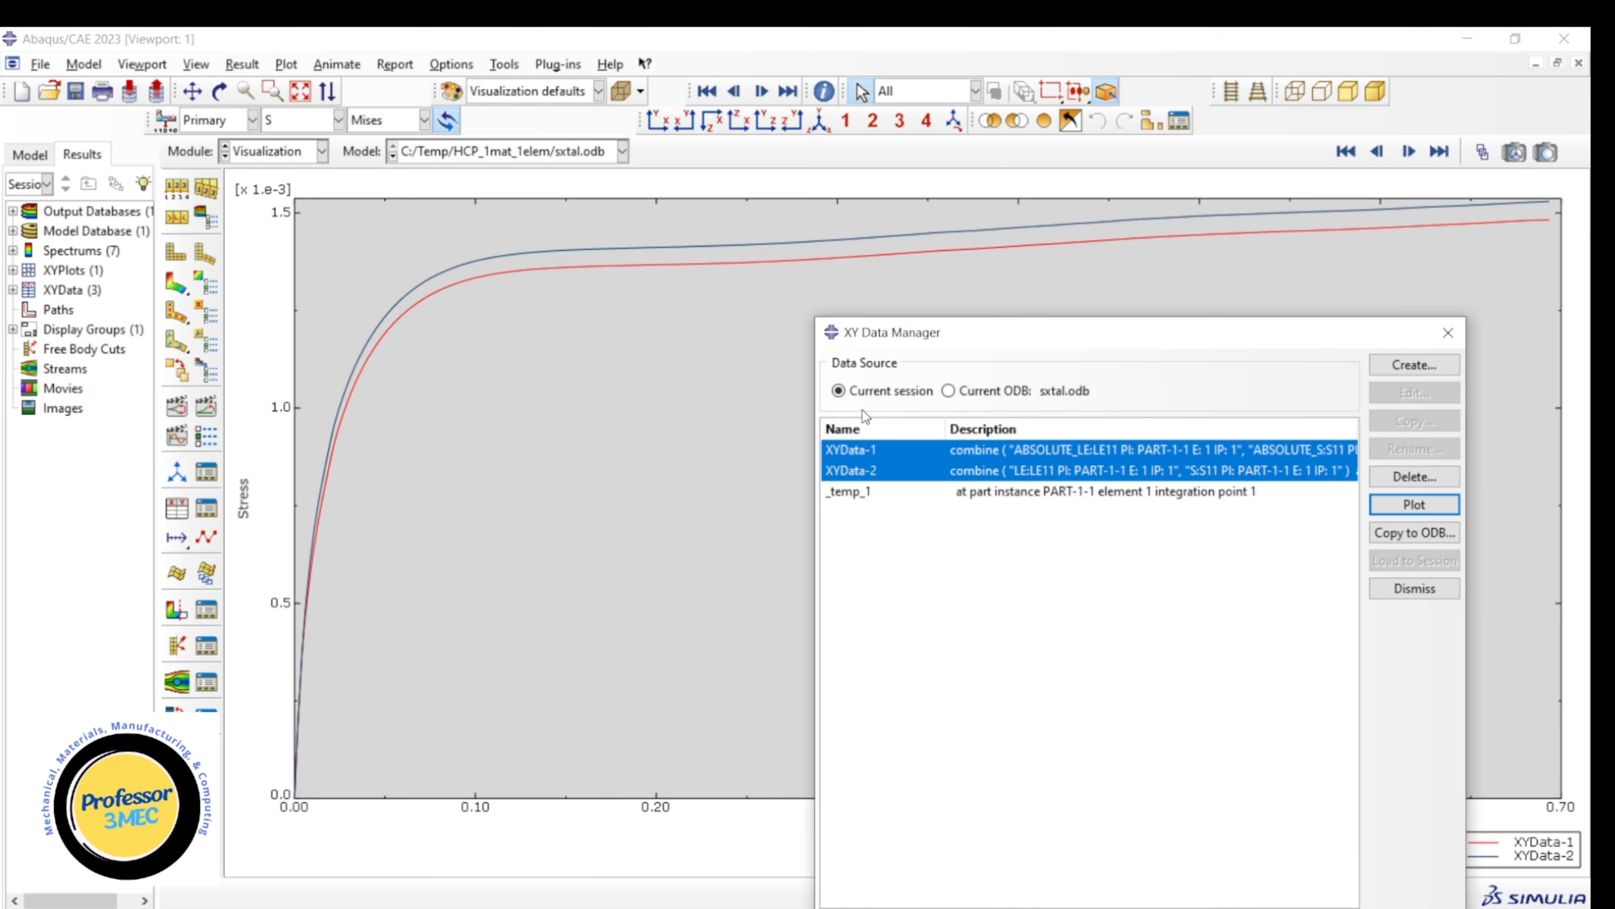
drag(989, 341, 812, 310)
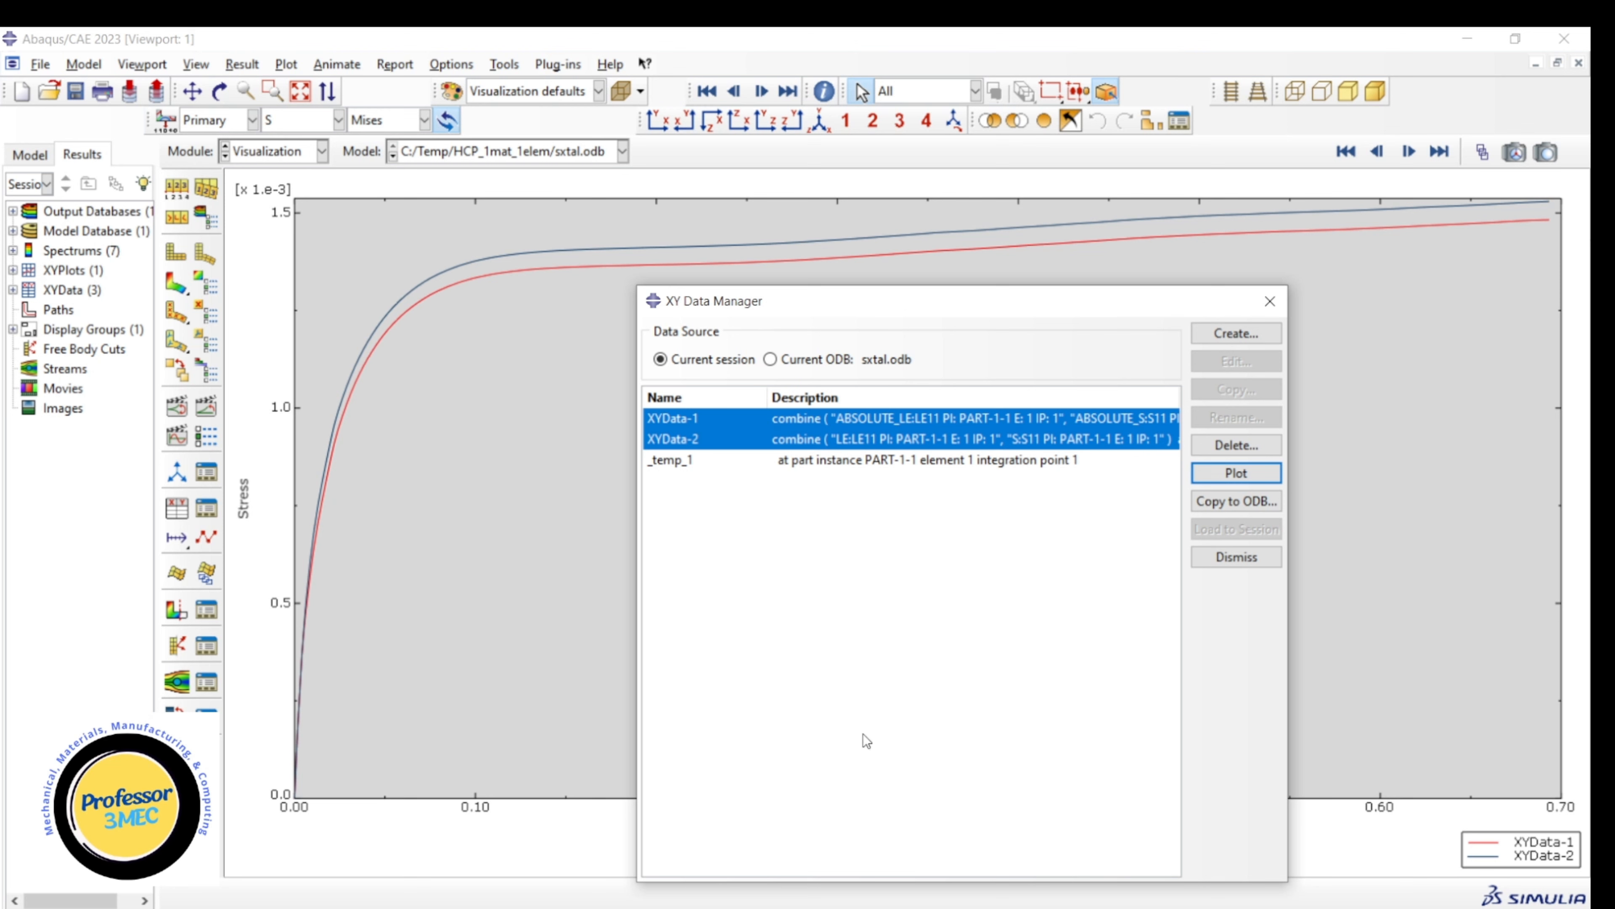
Open the texture.txto output file from the HCP_1mat_1elem folder in Notepad++ and examine the grain orientation angles listed in it.
mouse_move(990, 907)
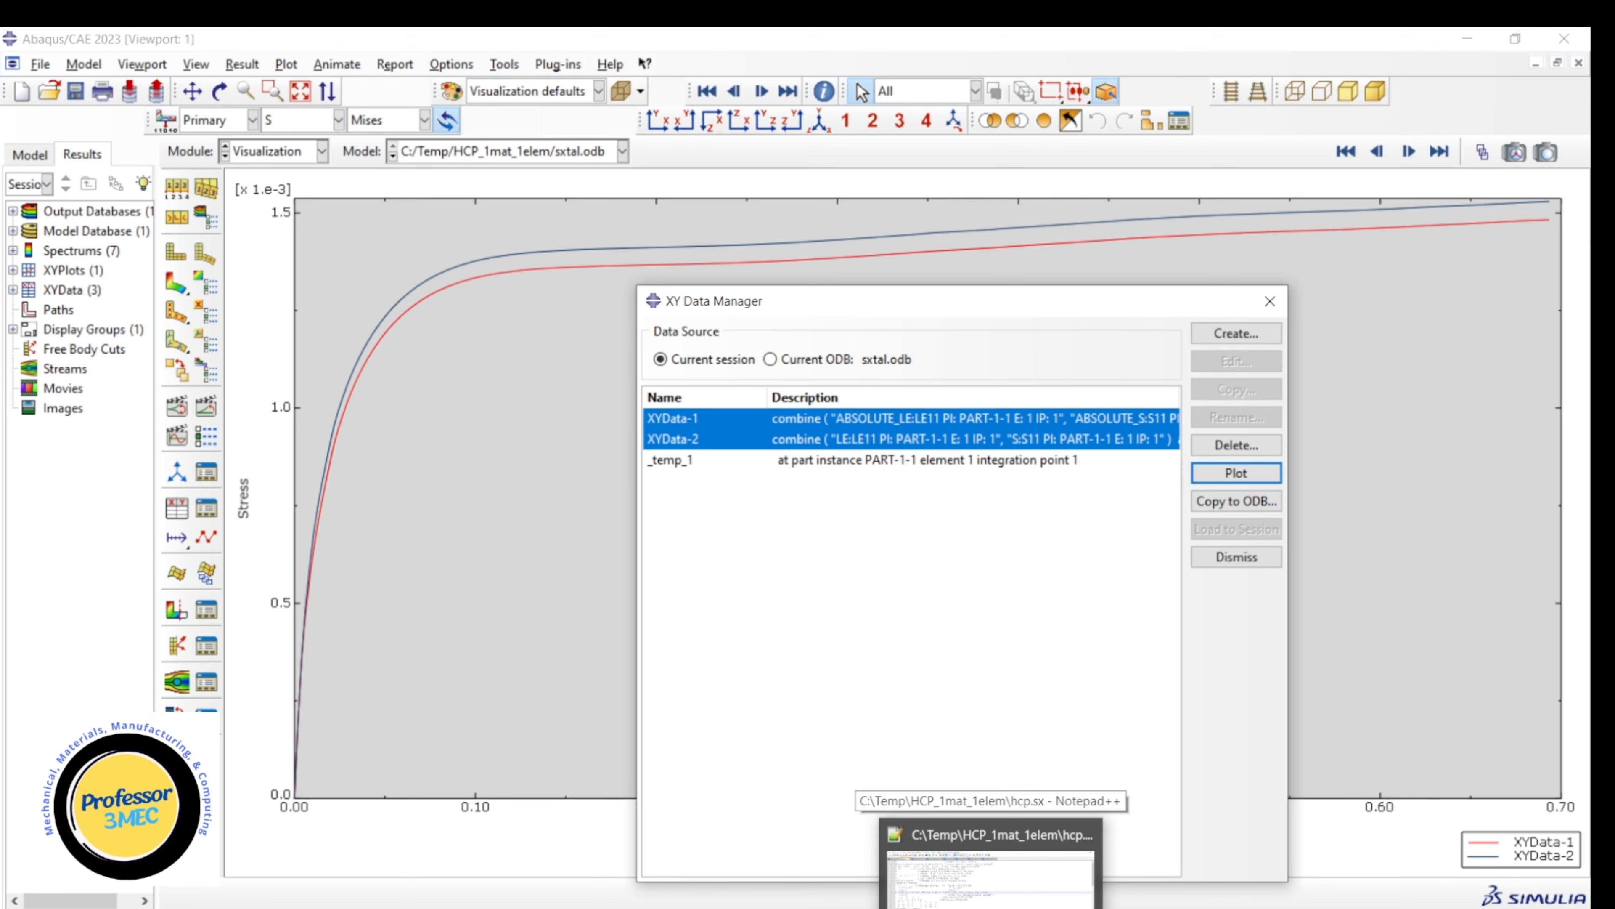
click(991, 881)
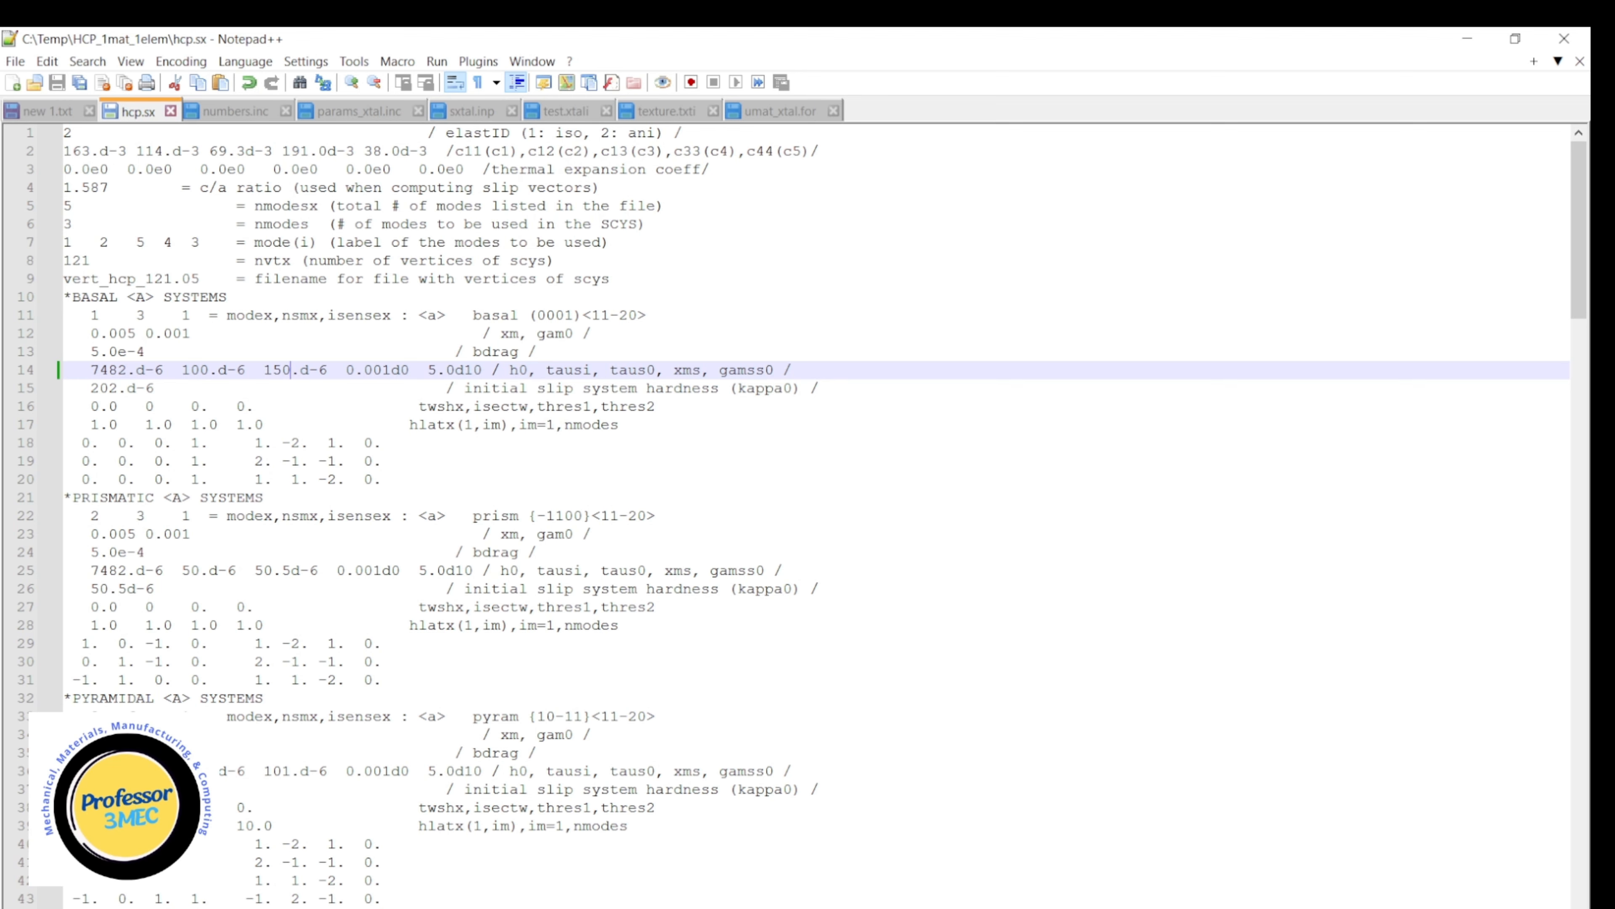
key(alt+Tab)
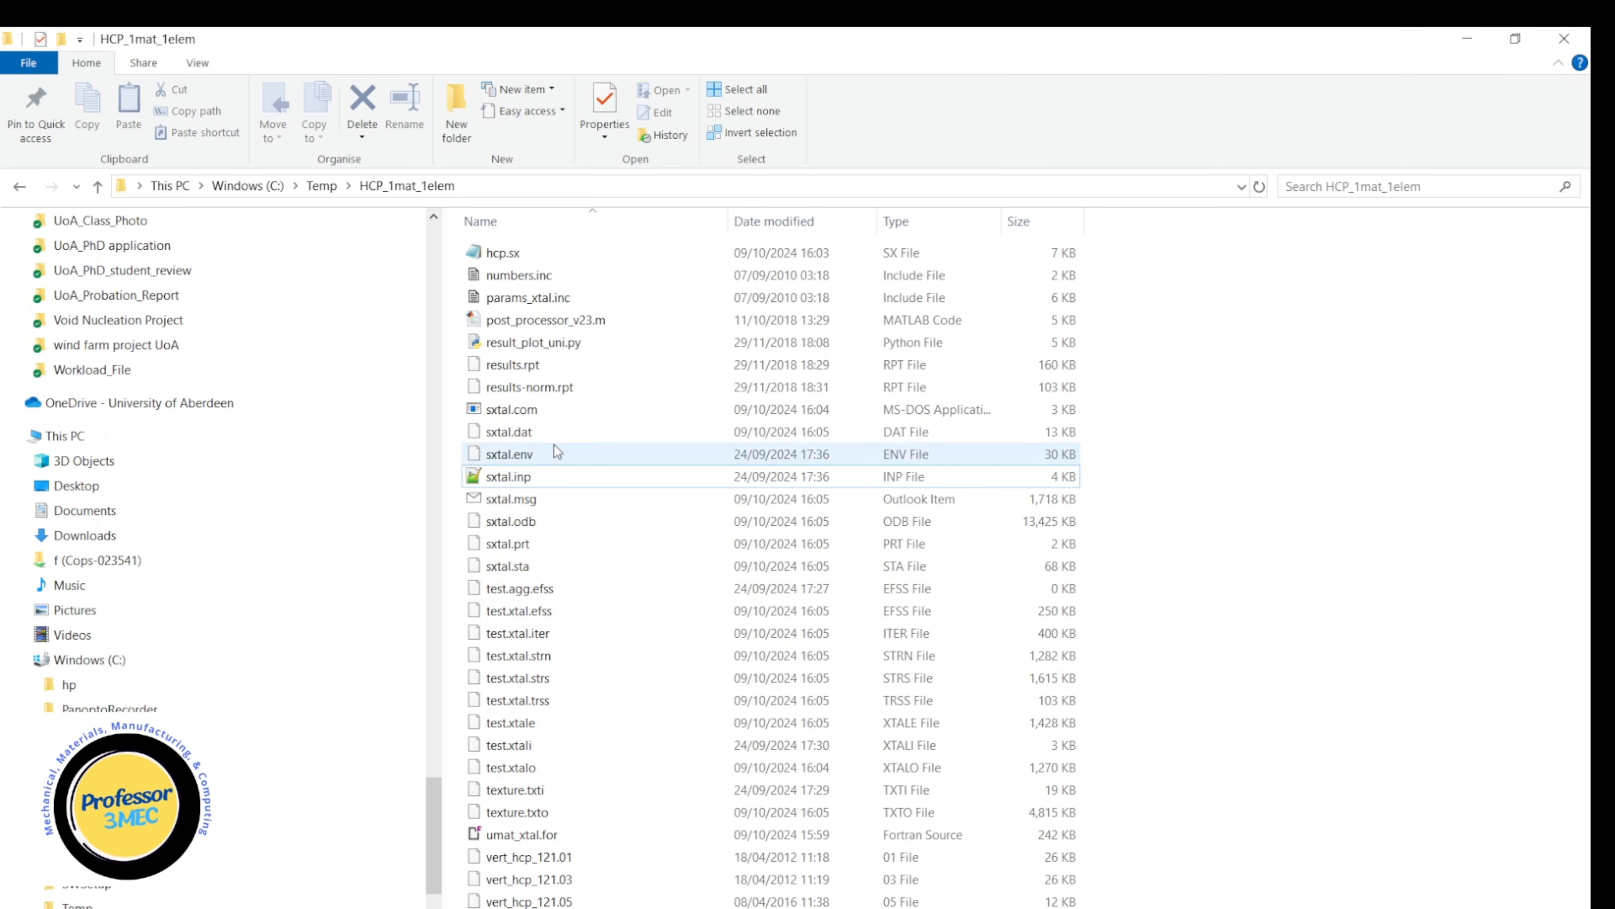
right_click(527, 813)
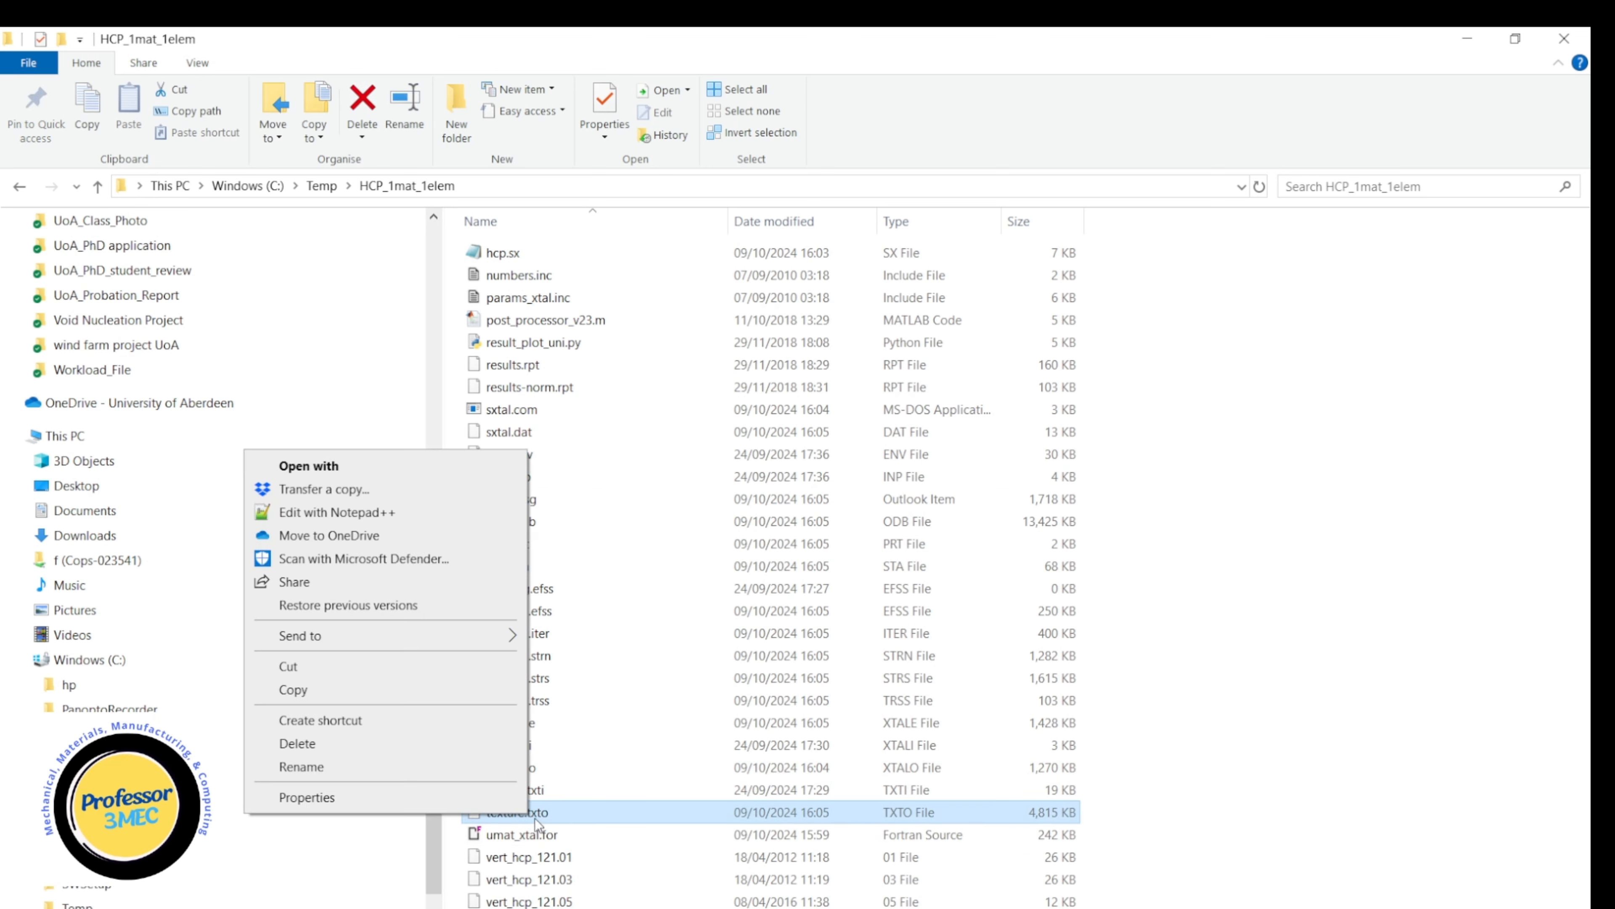
click(364, 517)
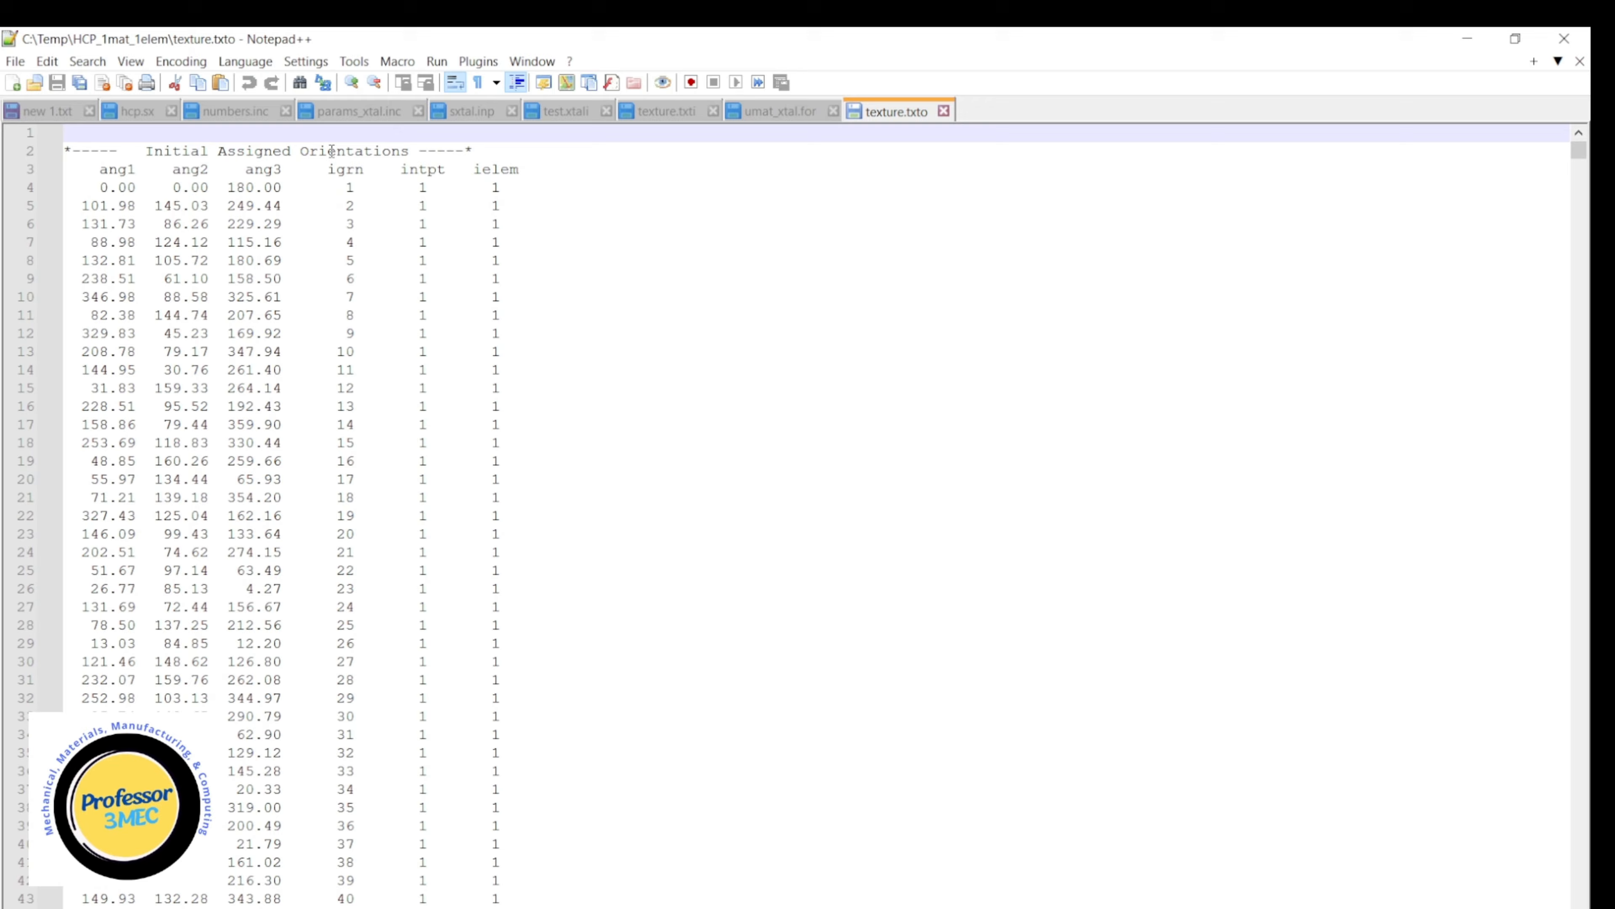
drag(1579, 150, 1582, 163)
scroll(1017, 635, down, 20)
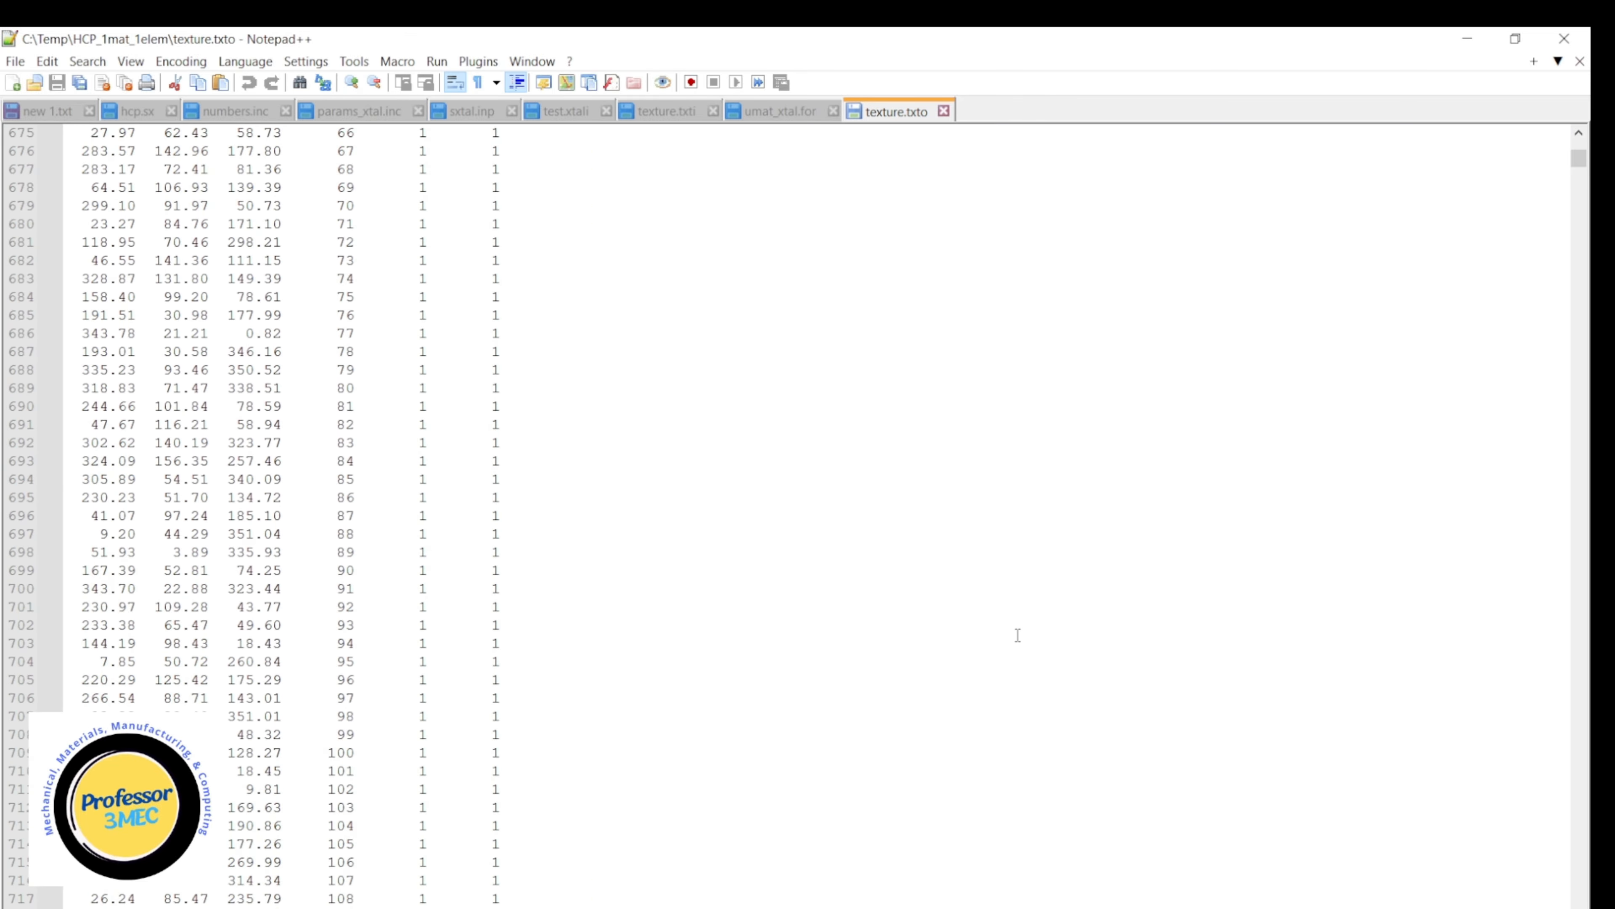
scroll(1000, 659, down, 20)
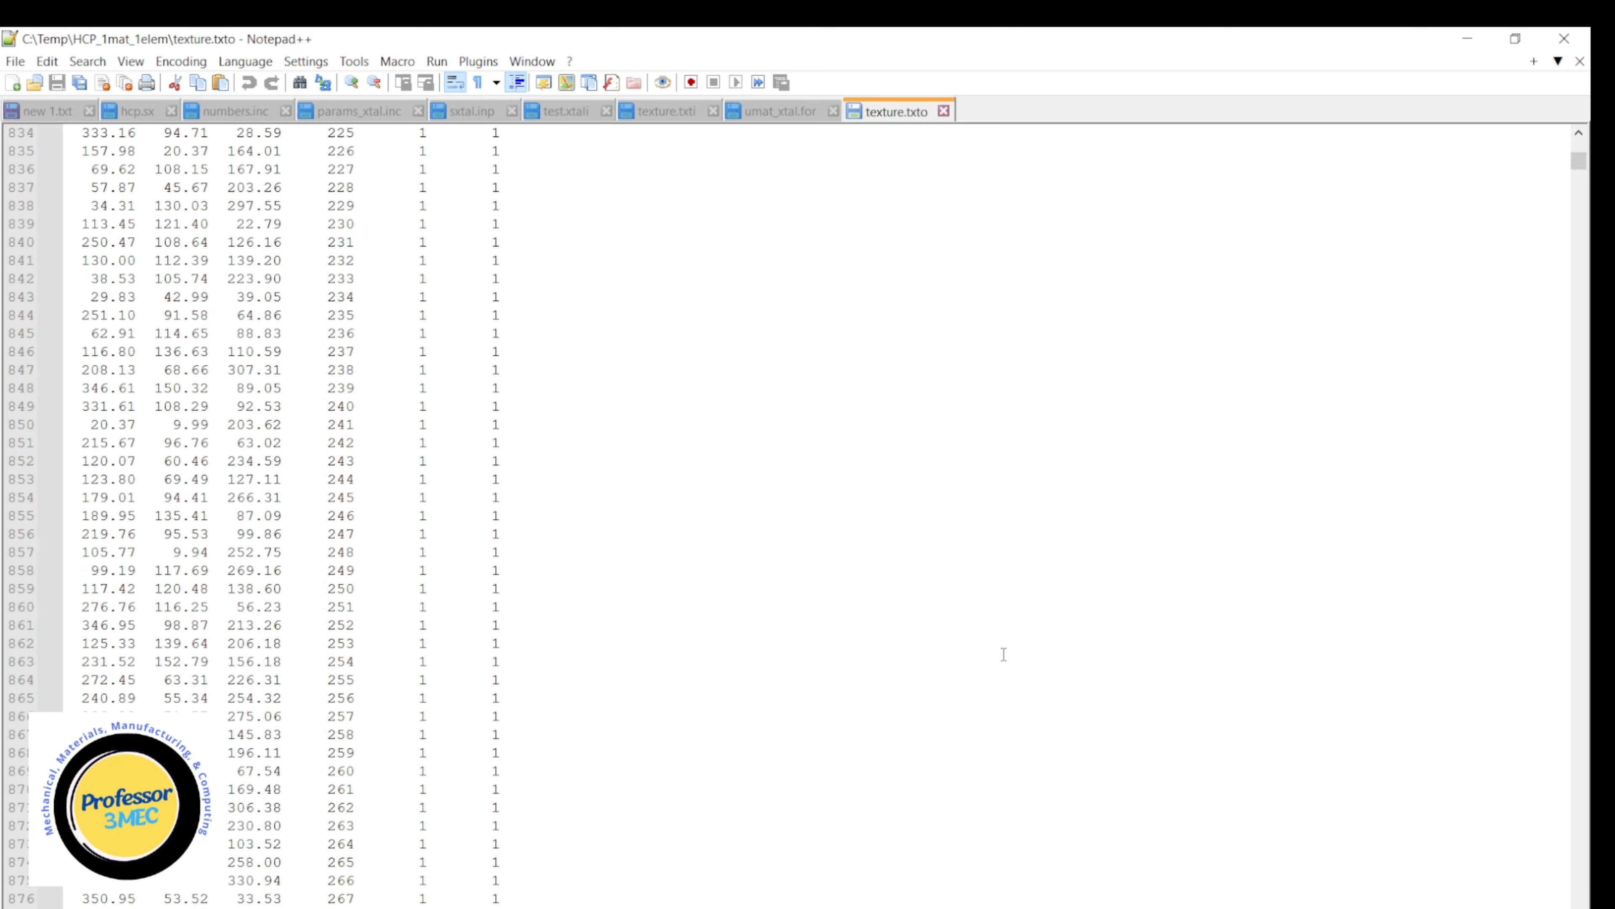
Examine the Euler angle block at increment 10, the grain 300 row before it, and the final orientations at the end of texture.txto.
scroll(954, 652, down, 4)
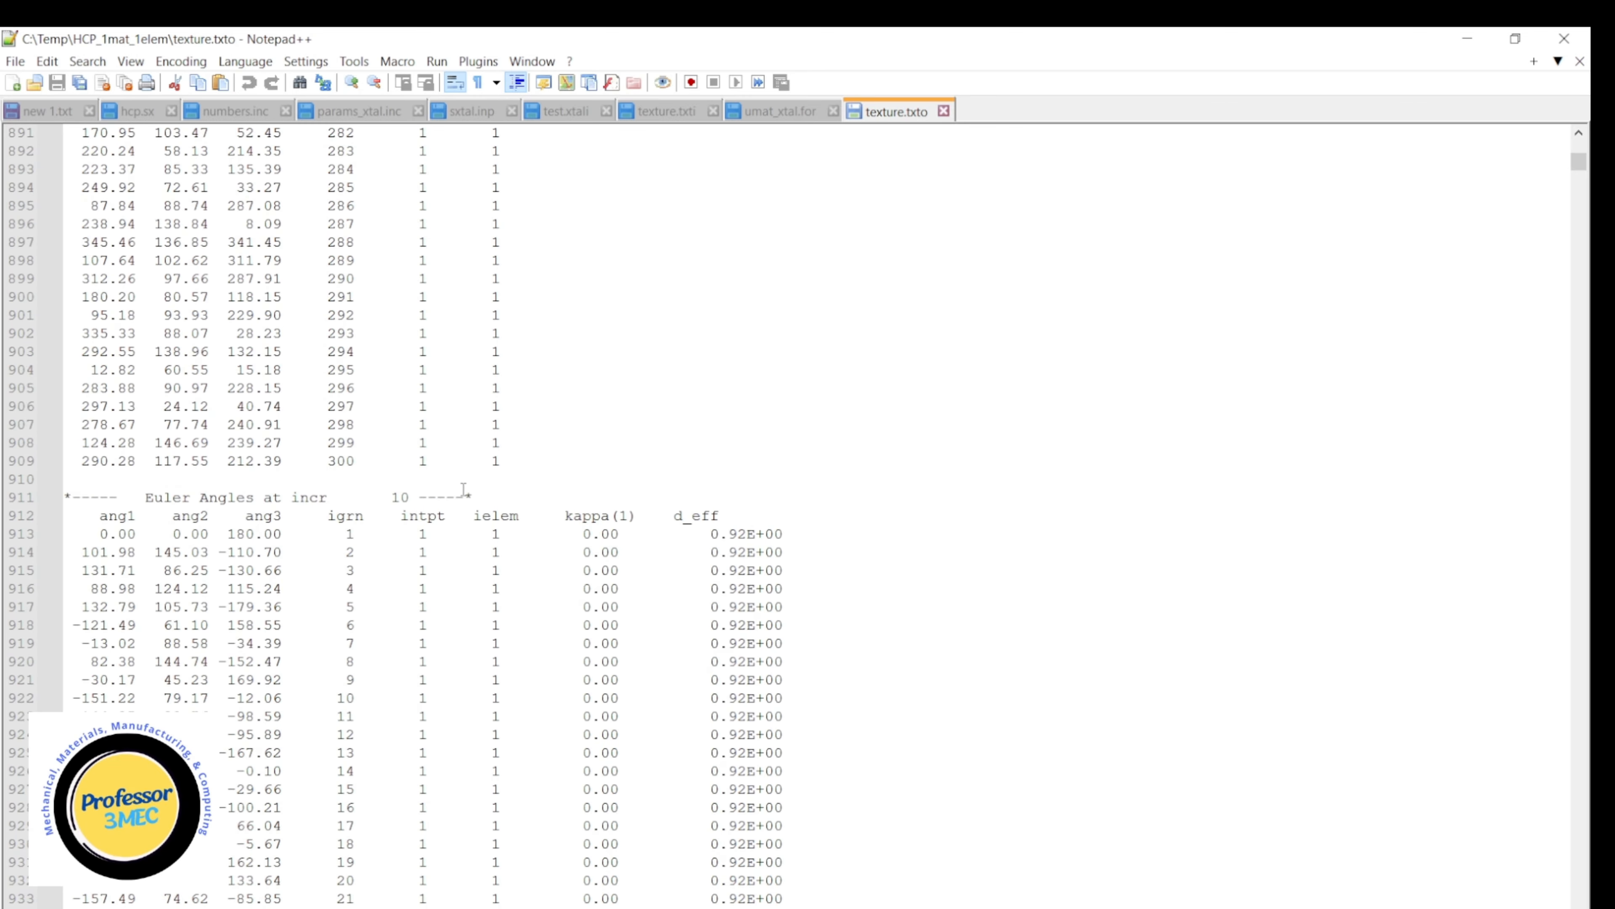
scroll(394, 498, down, 2)
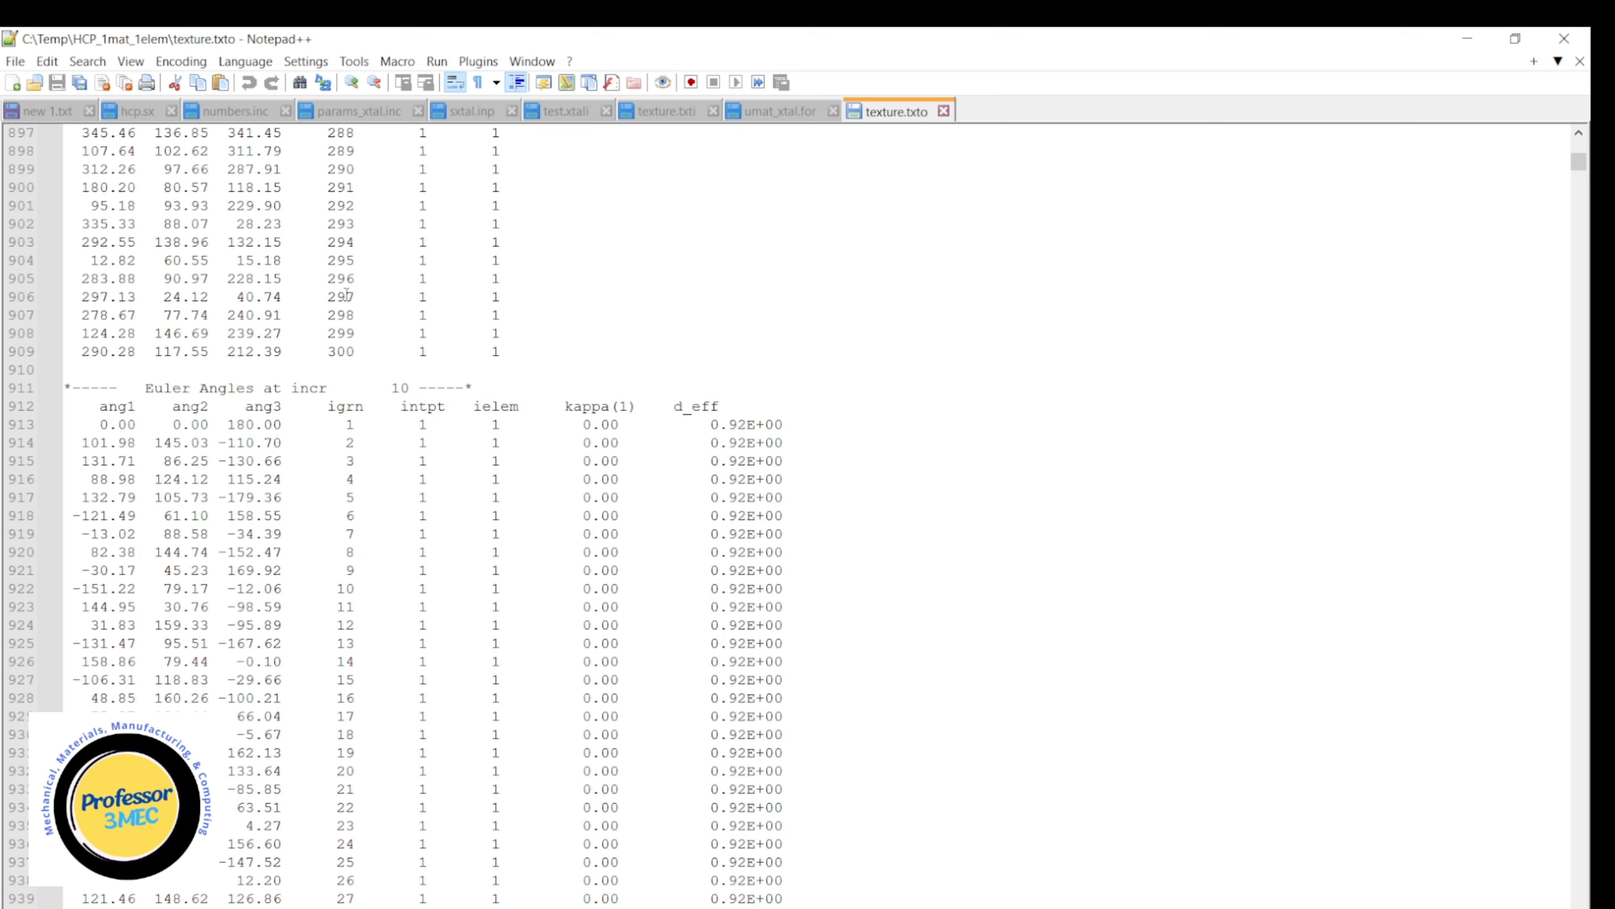
drag(358, 350, 337, 352)
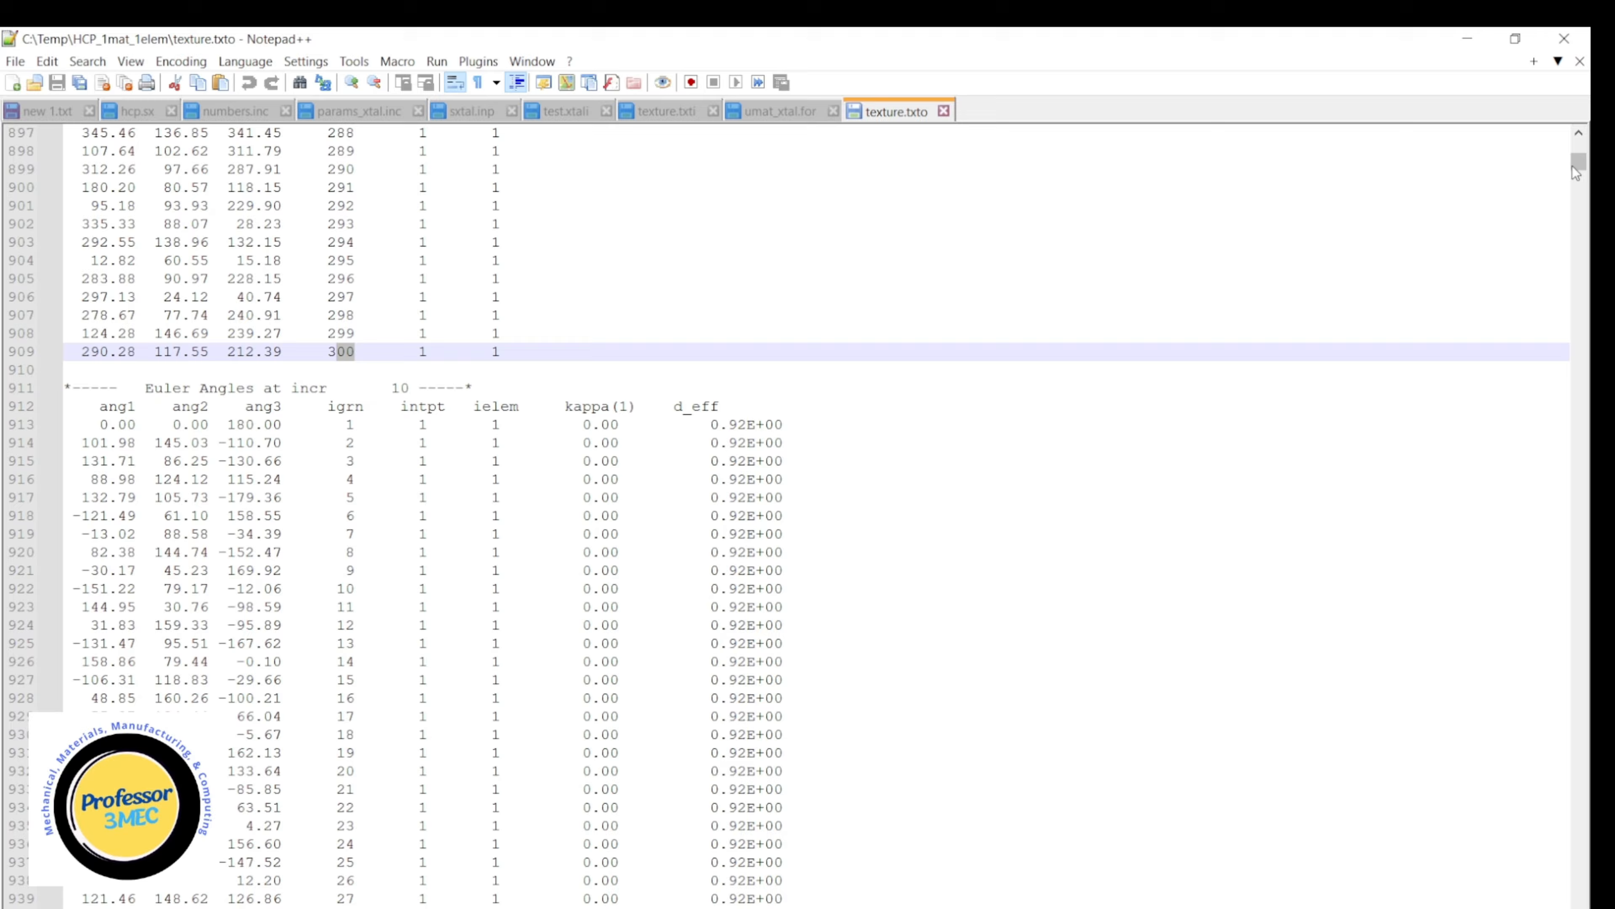
drag(1579, 167, 1580, 907)
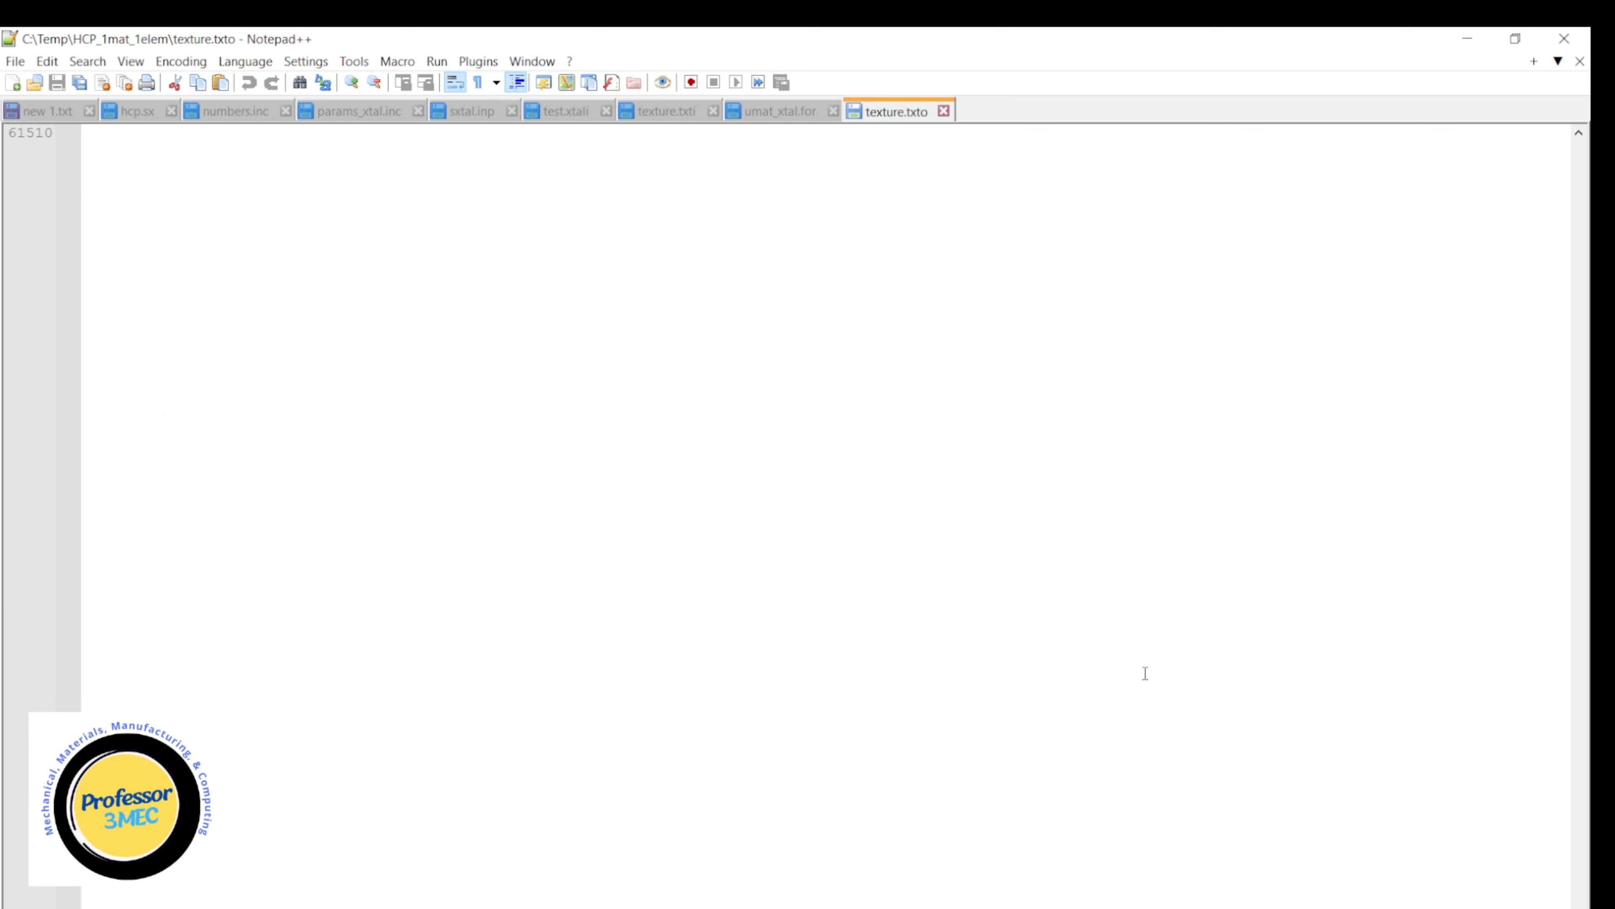
scroll(1146, 673, up, 7)
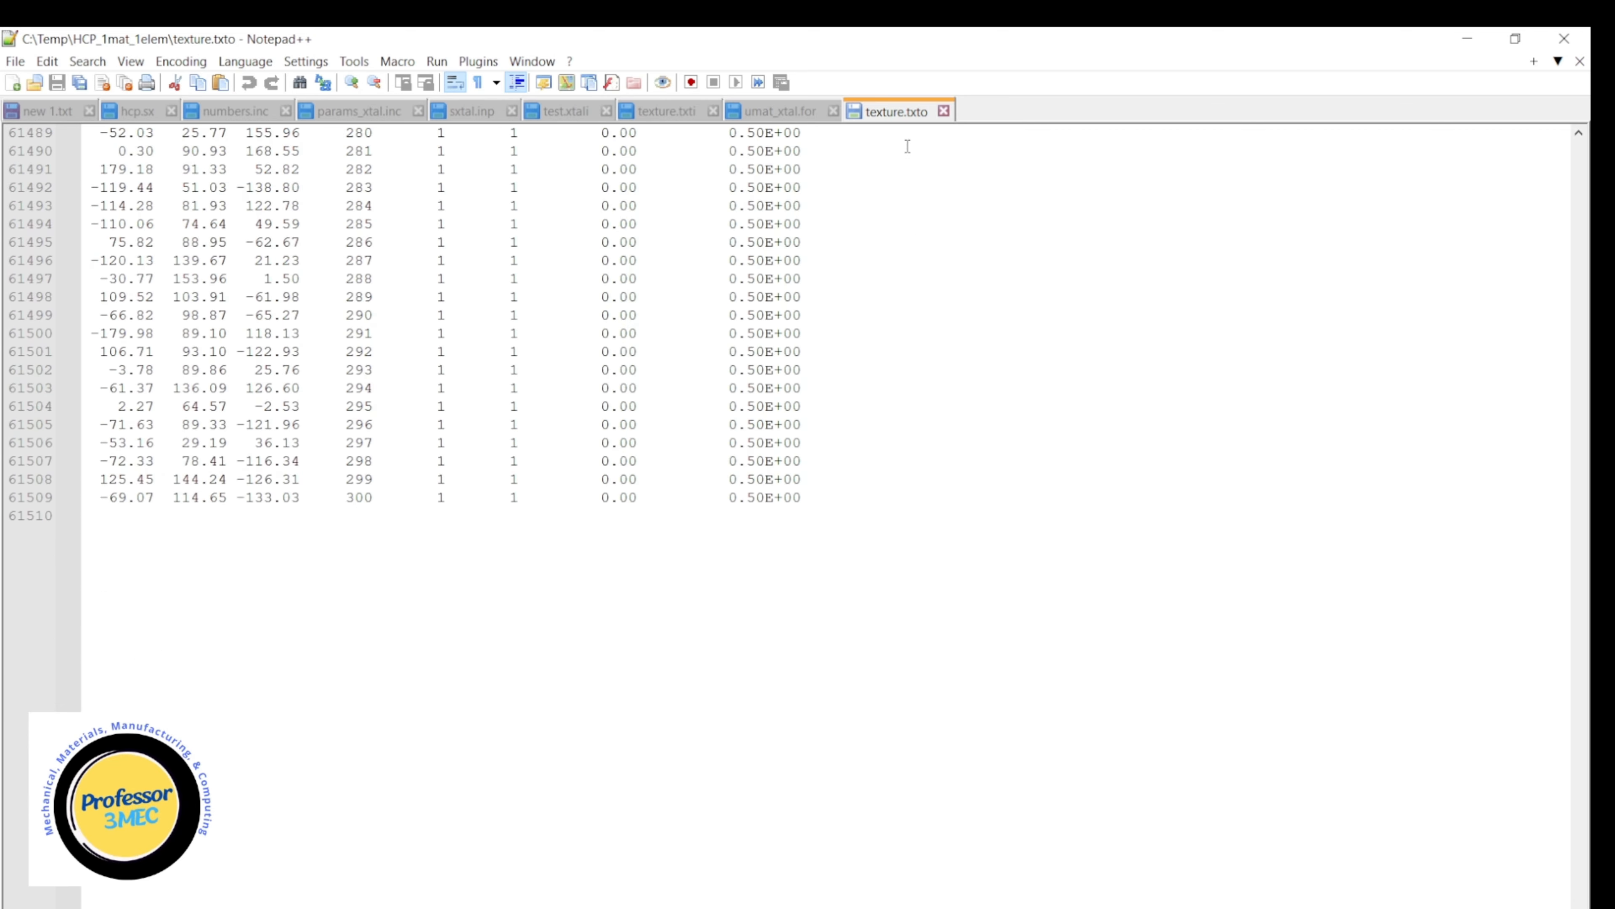
Close texture.txto and highlight the hardening parameter names h0, tausi, taus0 and xms for the basal slip system in hcp.sx.
click(944, 111)
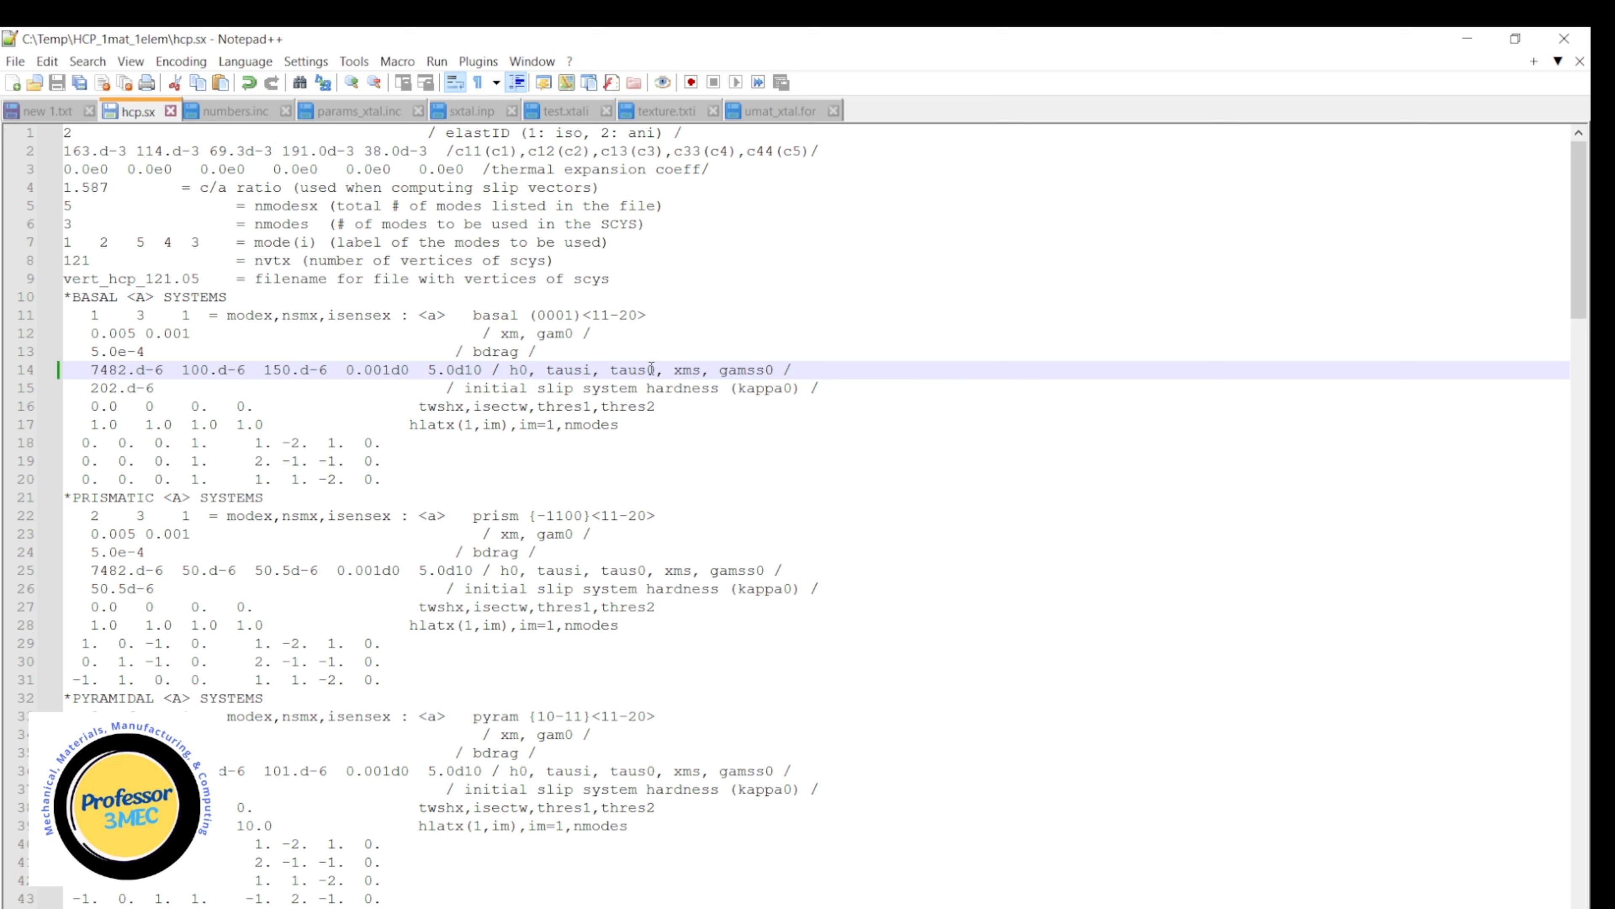
drag(512, 367, 703, 362)
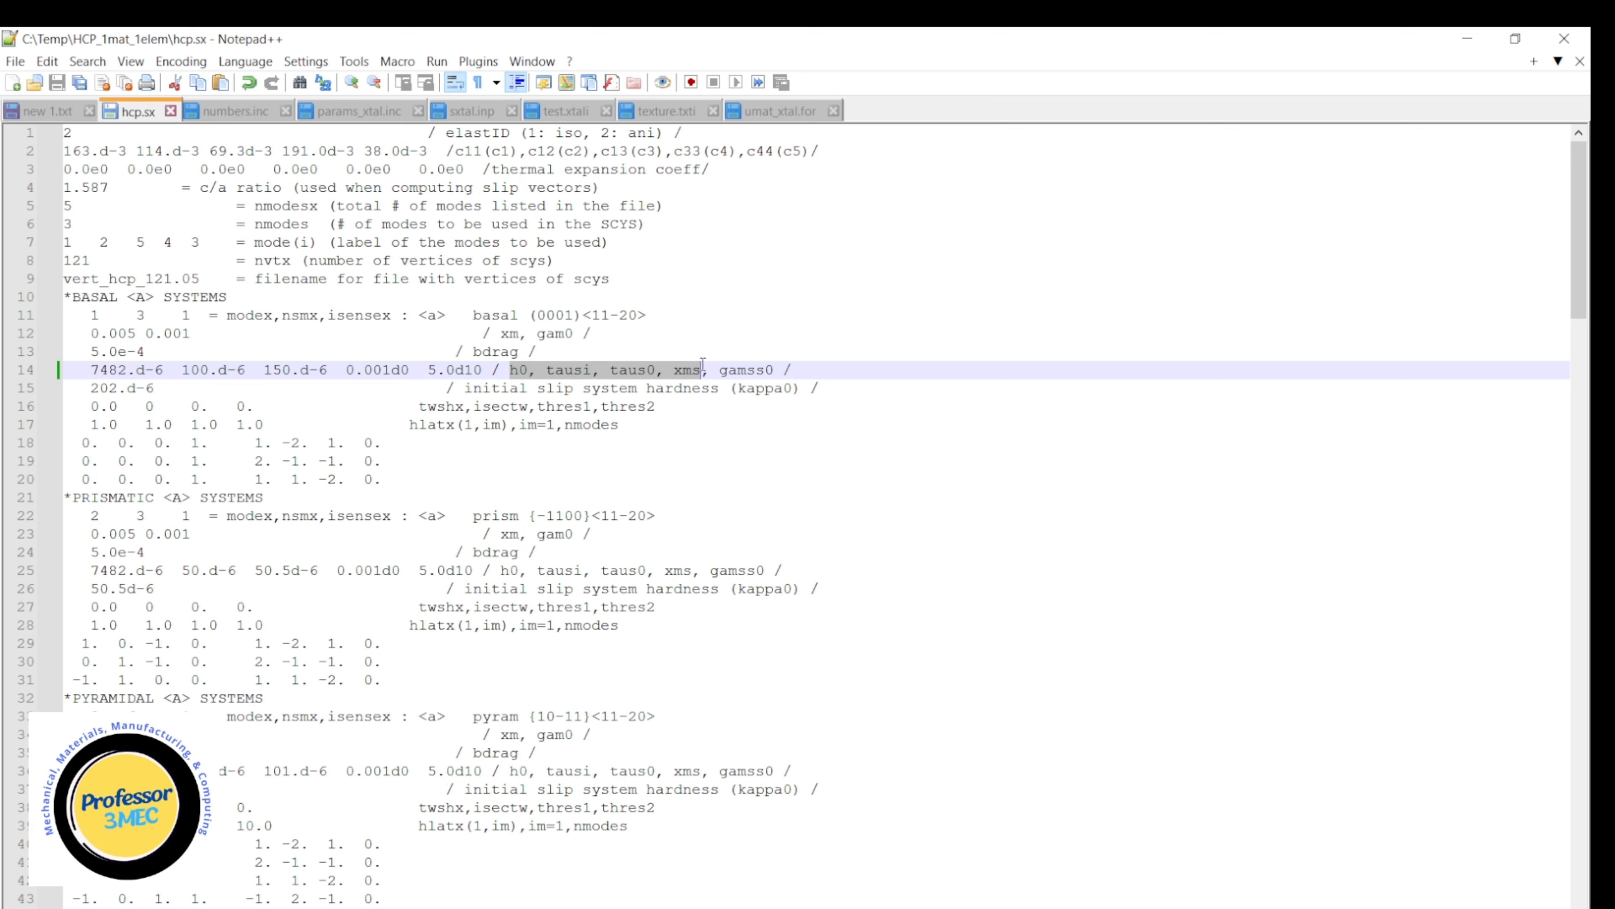